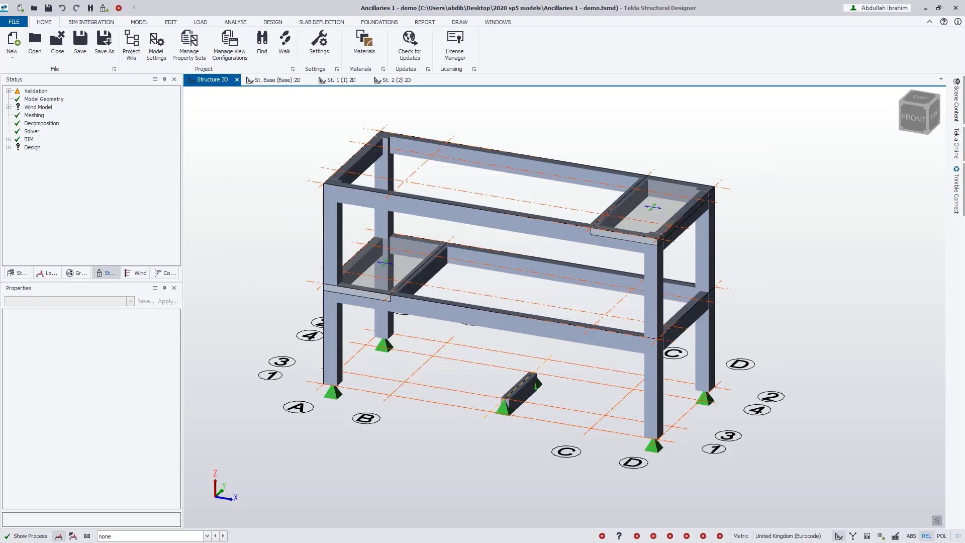
Inspect the properties of the short base-level beam and the first-floor landing beam that support the stair
left_click(517, 396)
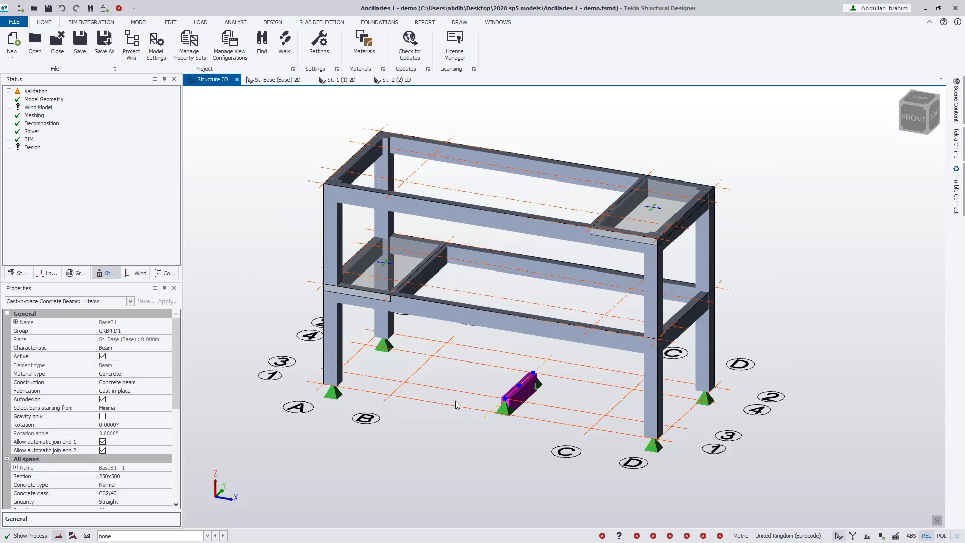
left_click(416, 277)
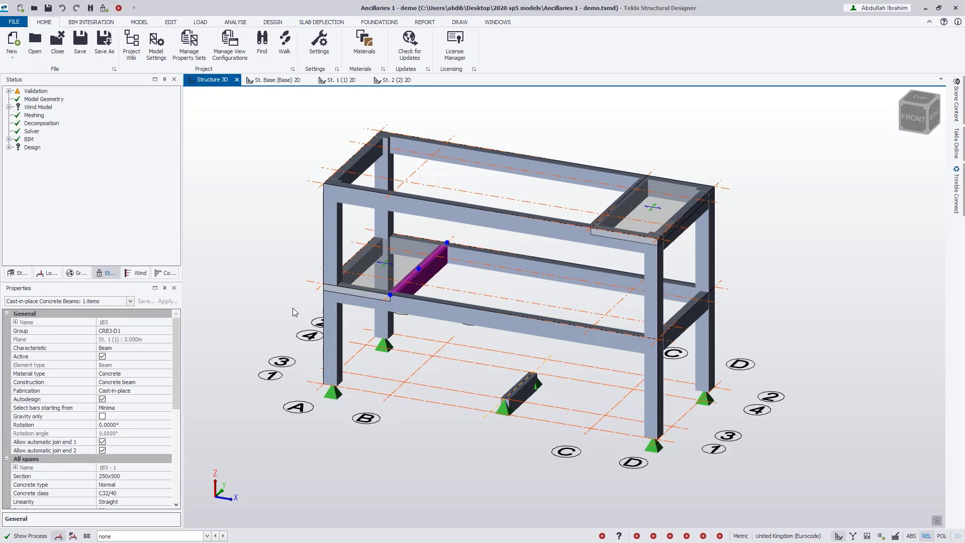
key("Escape")
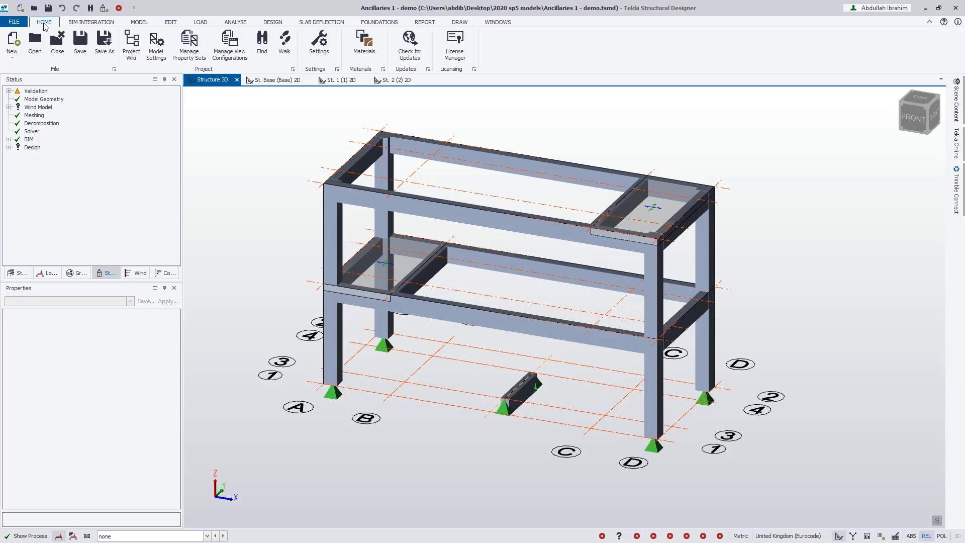
Review the default line and area ancillary loads in the model settings, including the concrete stair flight/landing values, without changing them
left_click(156, 45)
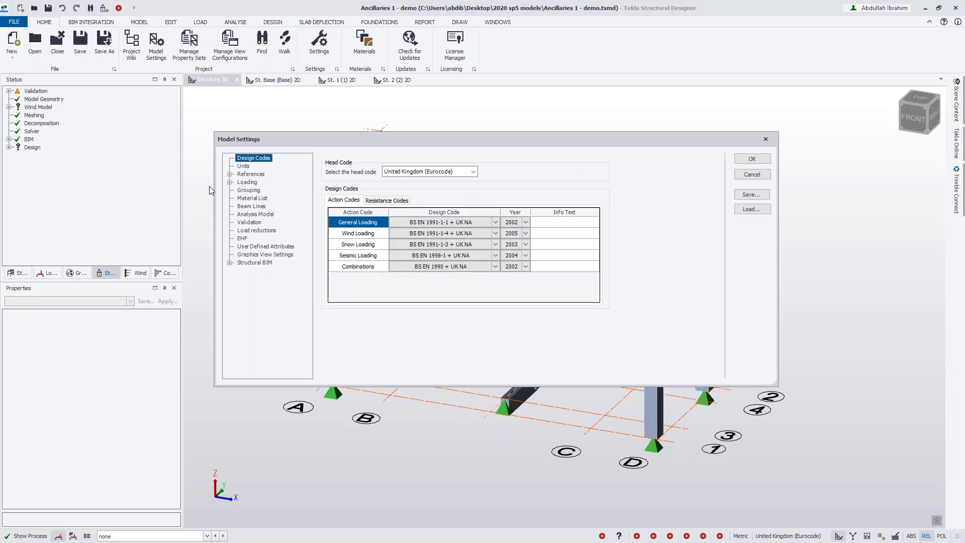
left_click(229, 182)
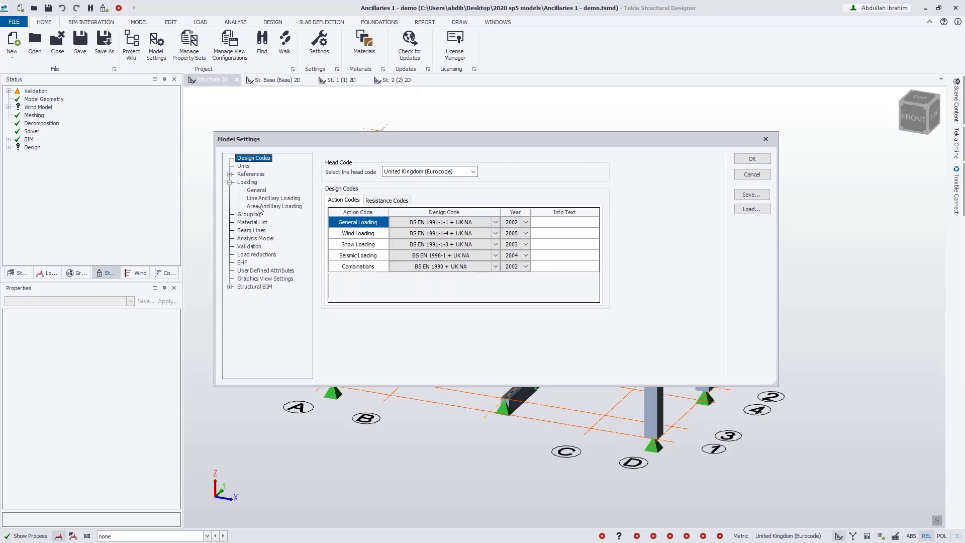
left_click(280, 198)
left_click(280, 207)
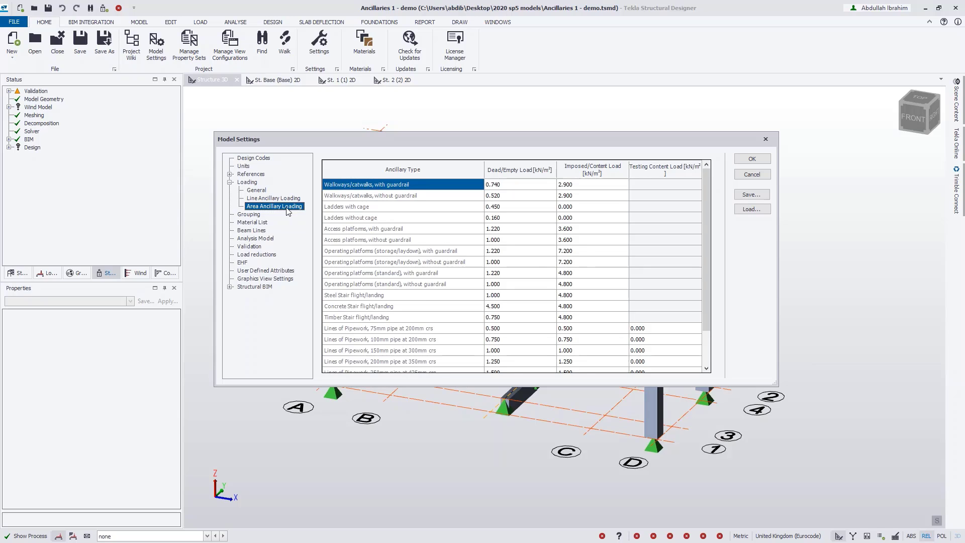
left_click(394, 310)
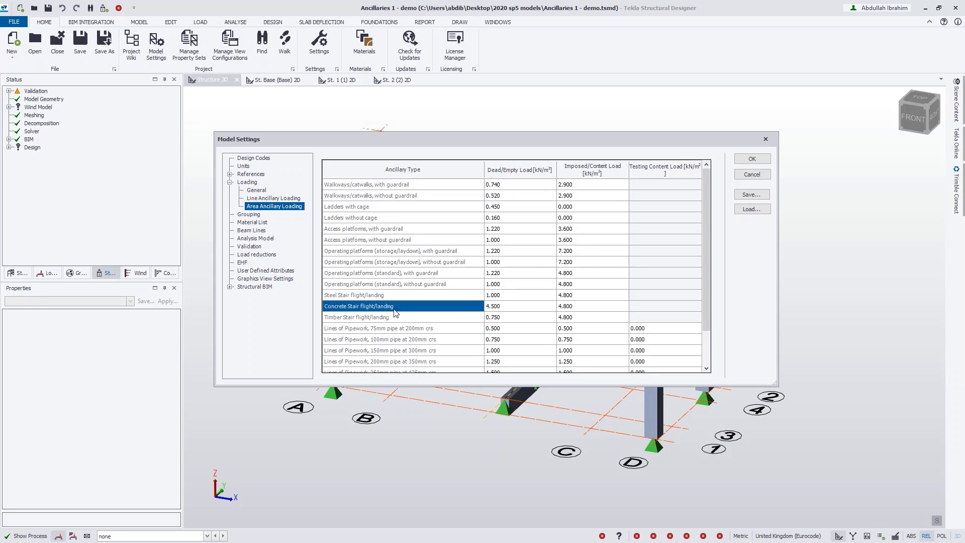
left_click(563, 308)
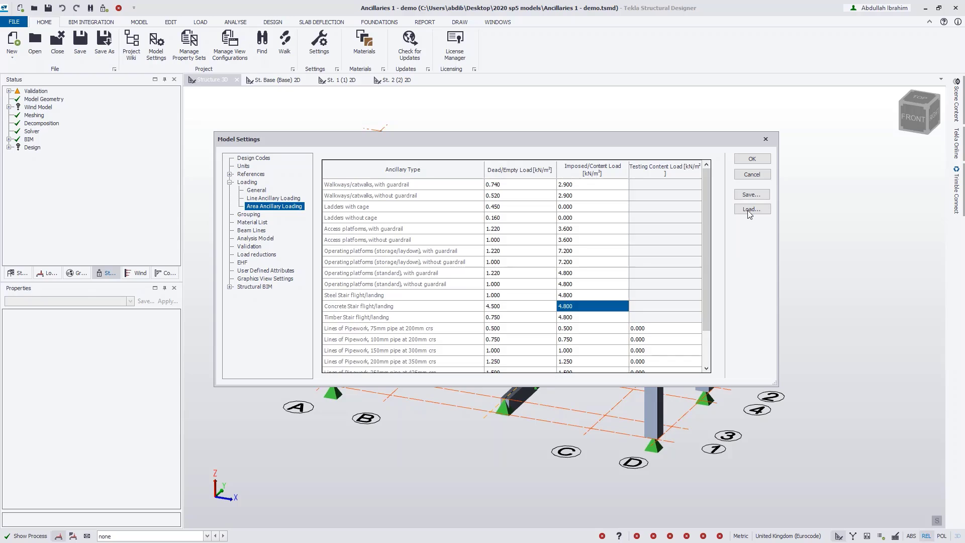
left_click(752, 175)
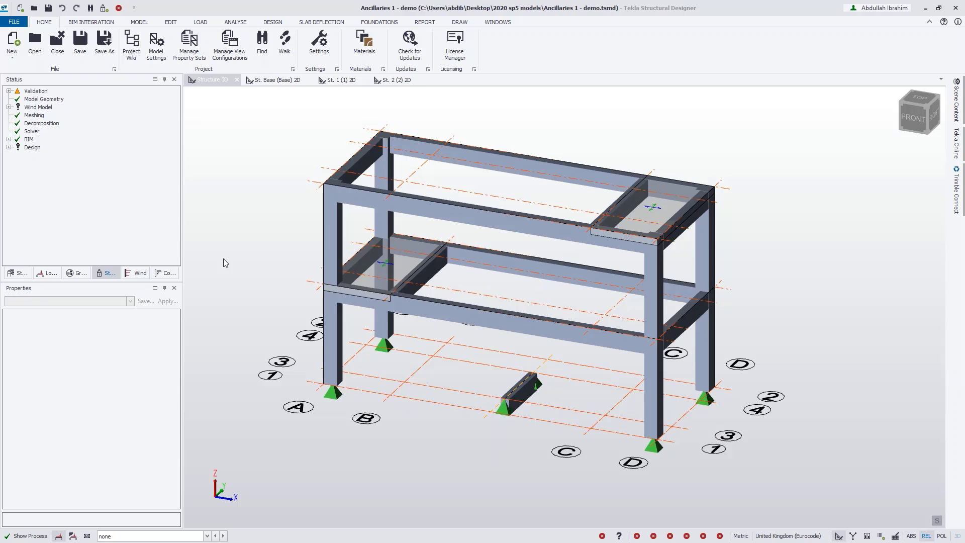
Start creating an area ancillary and set its type to Concrete Stair flight/landing
left_click(139, 23)
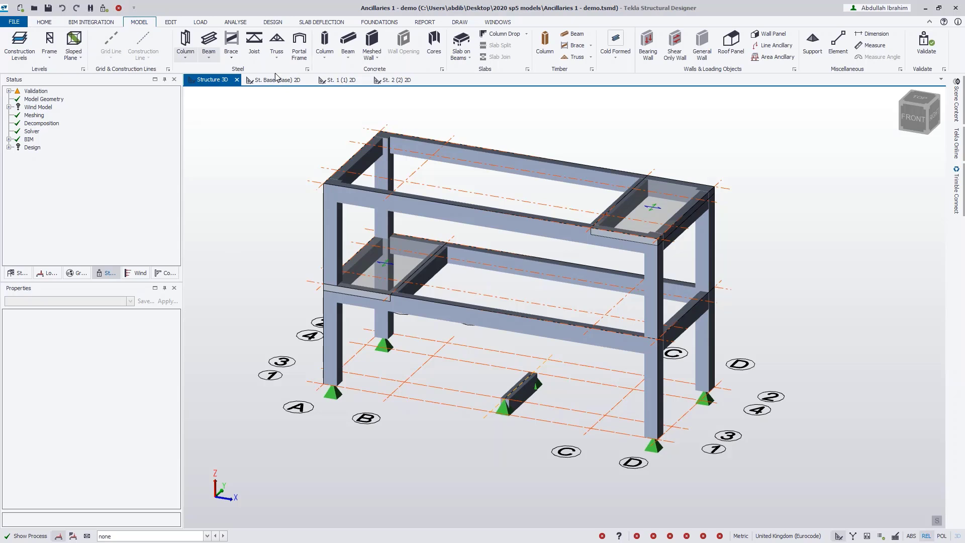
left_click(777, 57)
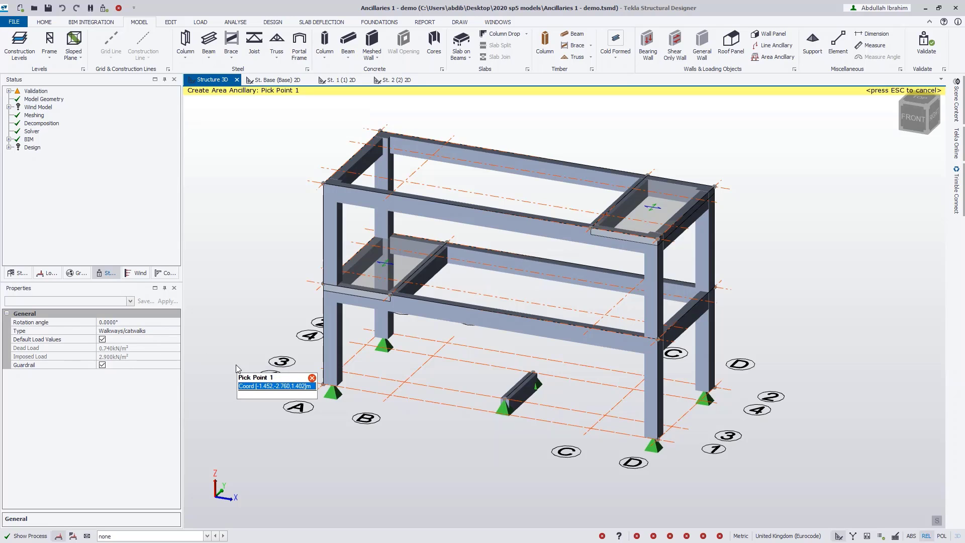
left_click(177, 332)
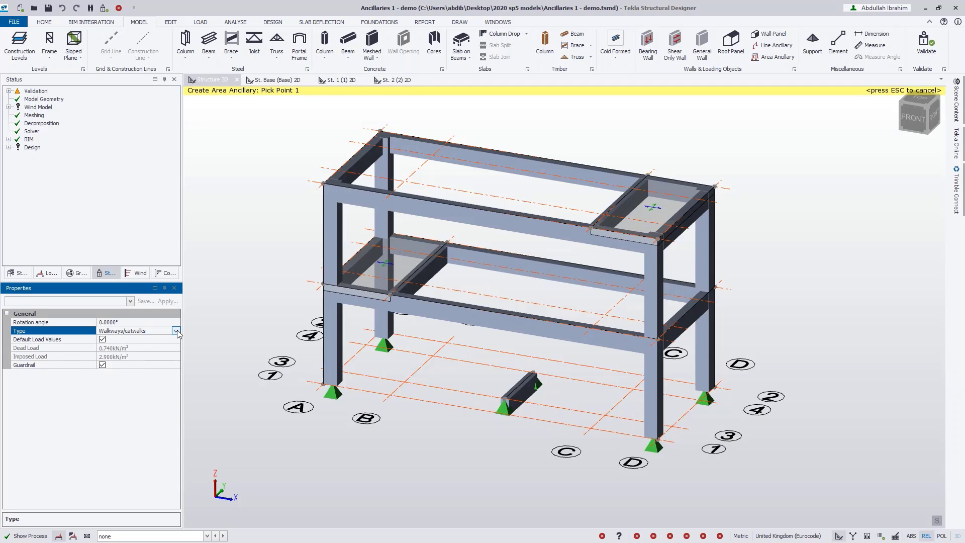
left_click(176, 331)
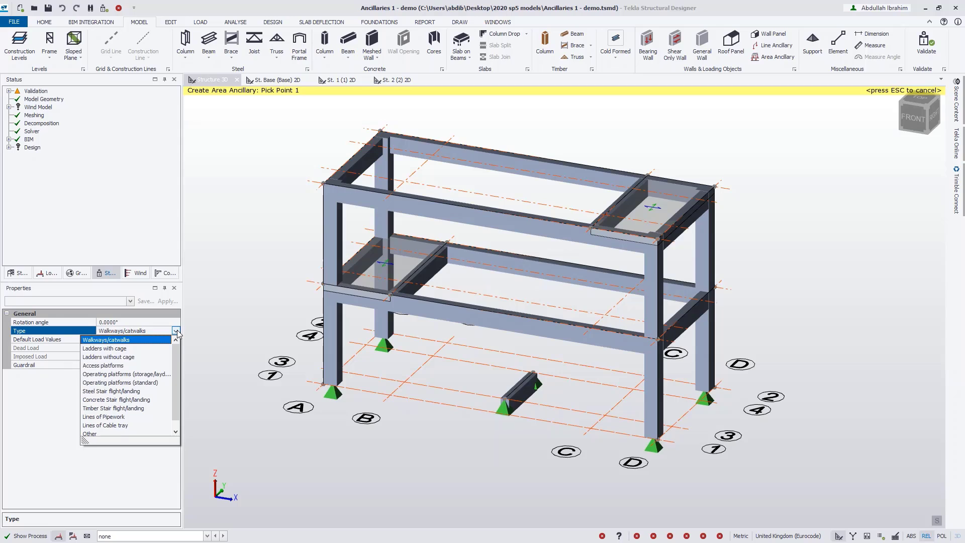
left_click(141, 399)
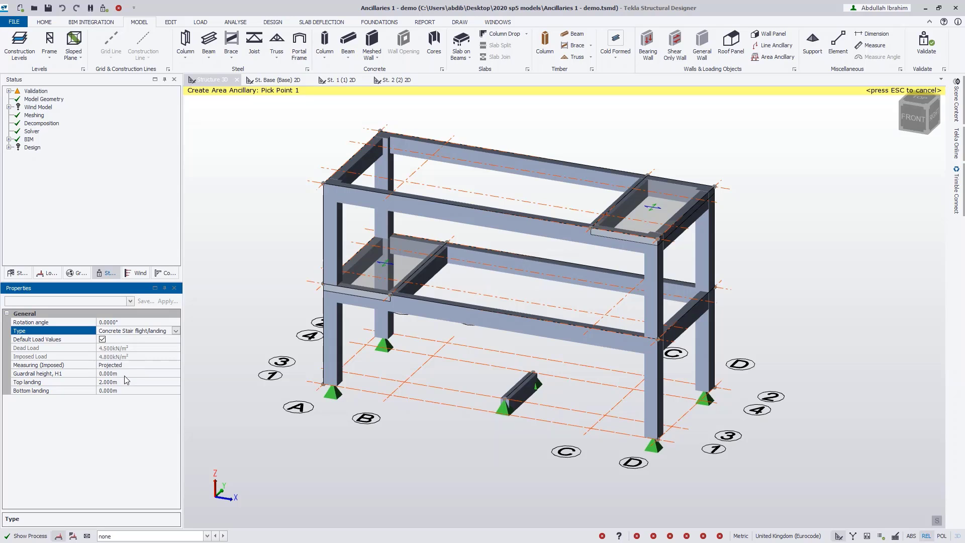
left_click(102, 340)
left_click(102, 340)
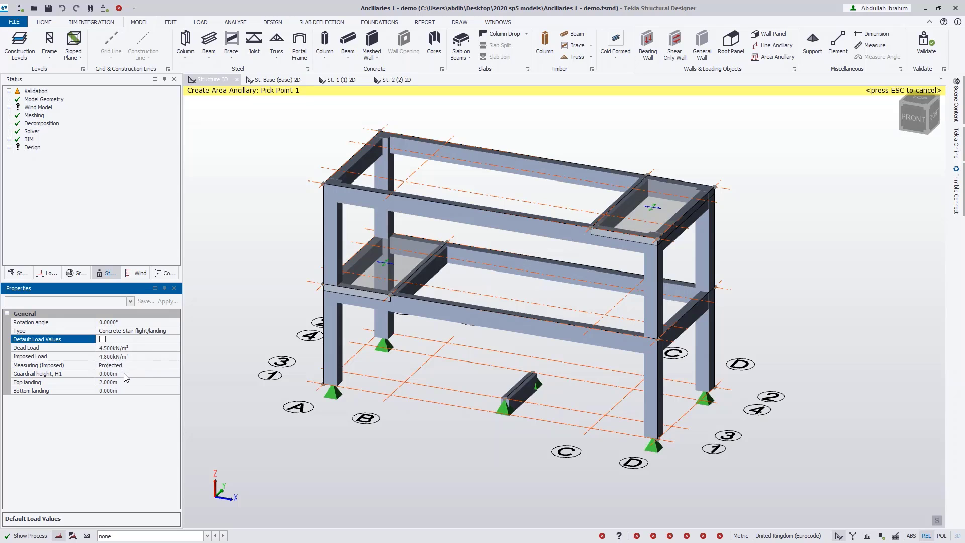
left_click(102, 340)
Set the stair's guardrail height H1 to 1 m and its top landing to 0 m
left_click(122, 374)
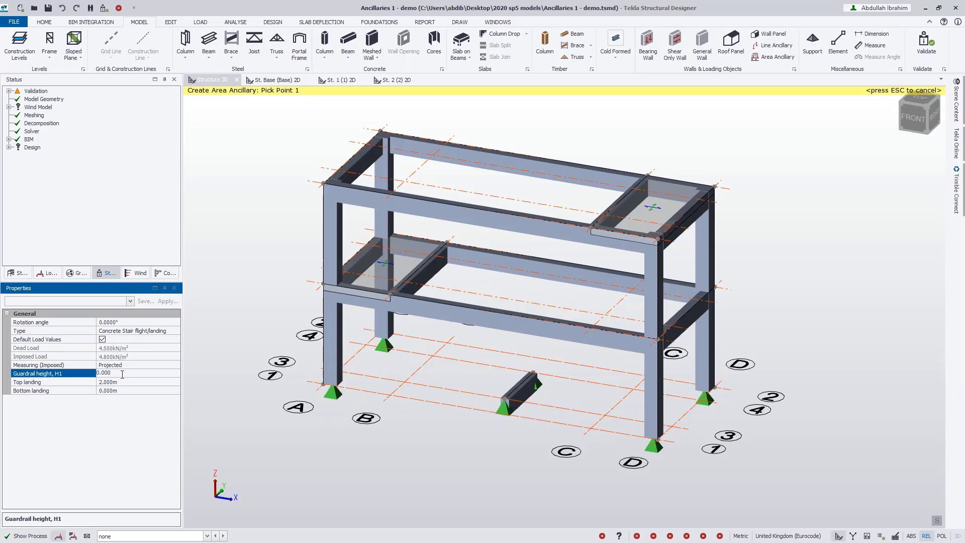
double_click(122, 374)
type("1")
left_click(122, 382)
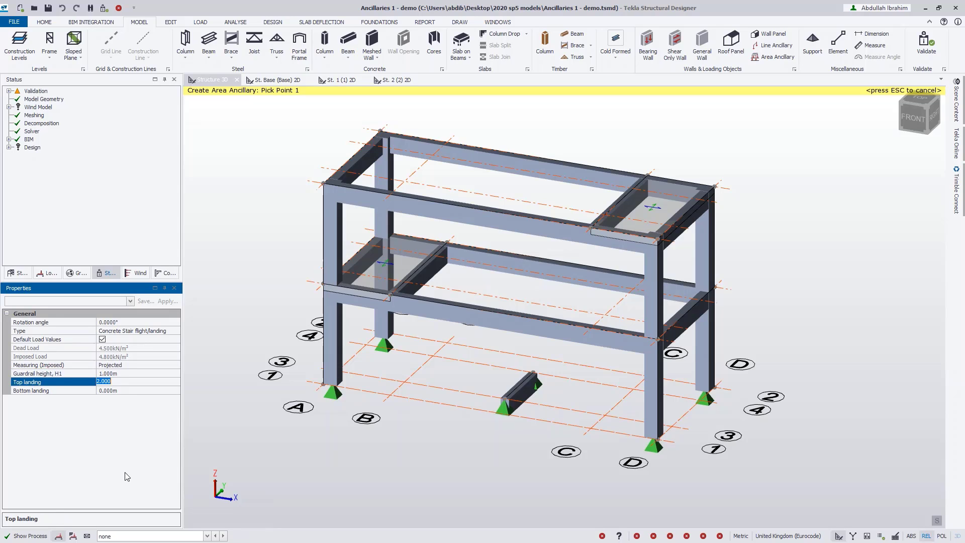
type("0.000")
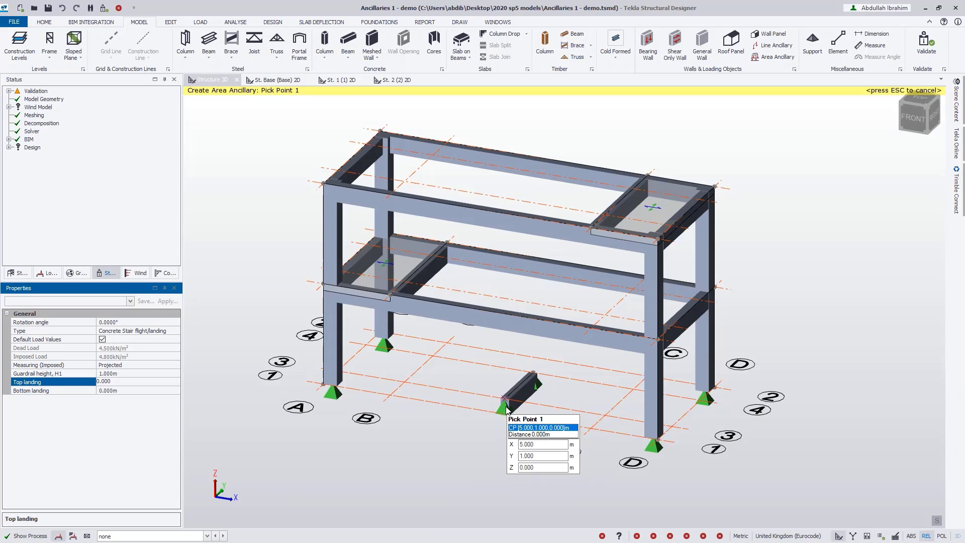
Place the stair flight from the base beam's two ends up to points (2, 3, 3) and (2, 1, 3) m on the first-floor landing beam
left_click(506, 407)
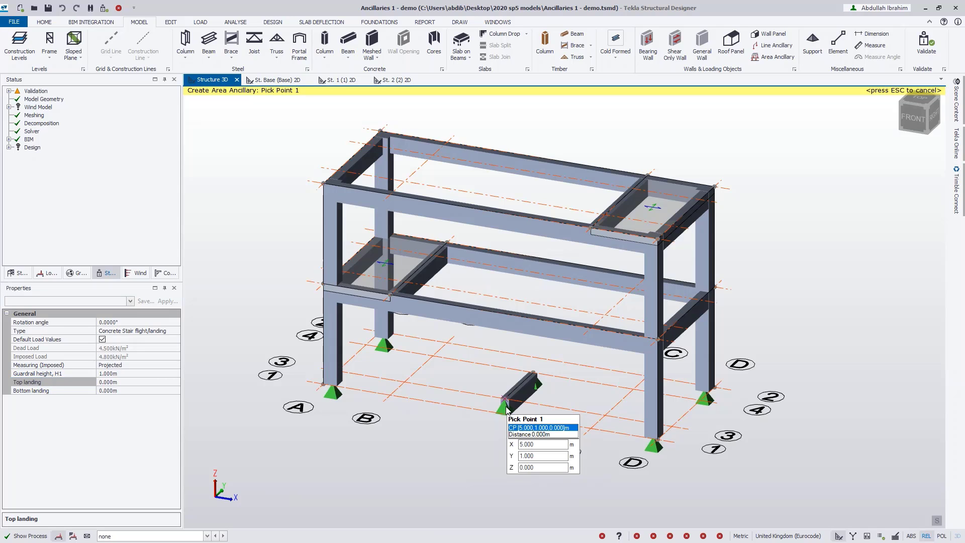
left_click(534, 374)
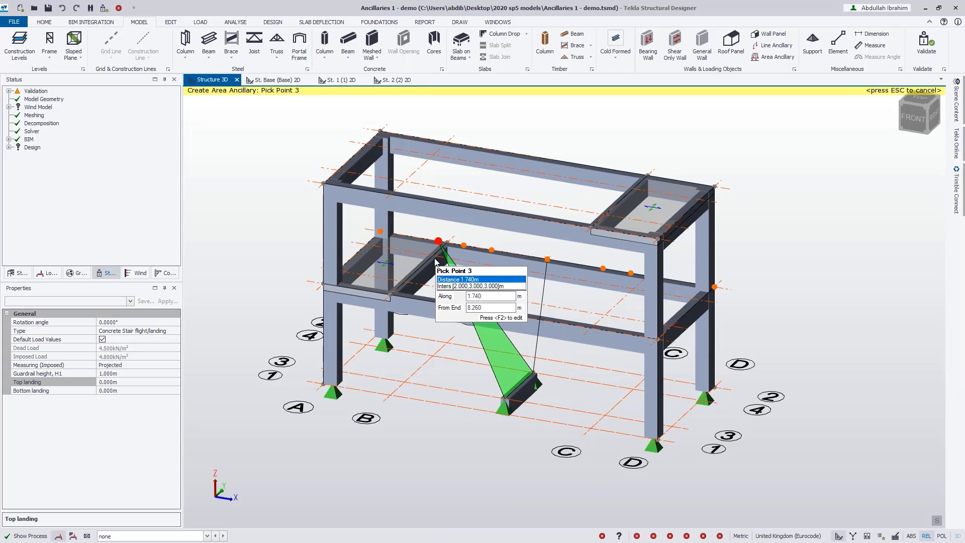
key("Down")
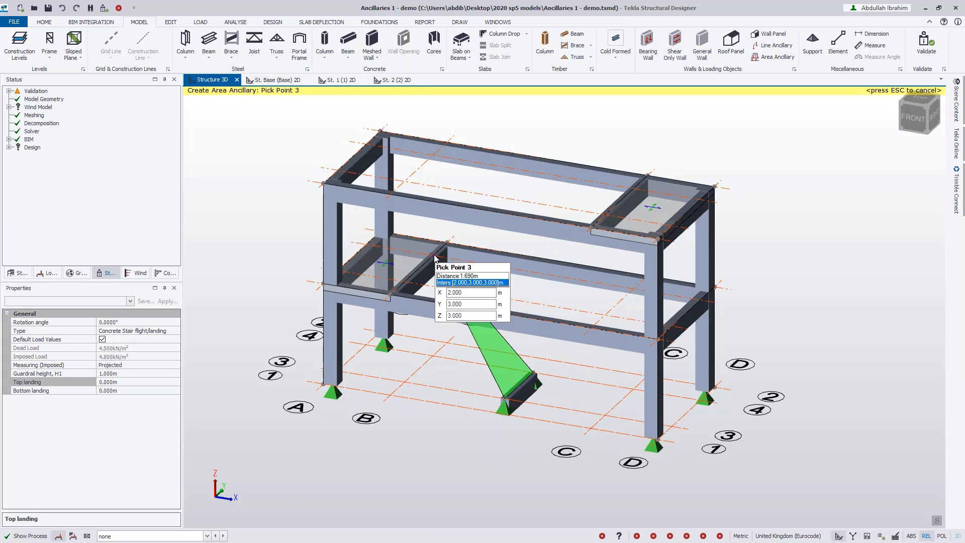
left_click(435, 258)
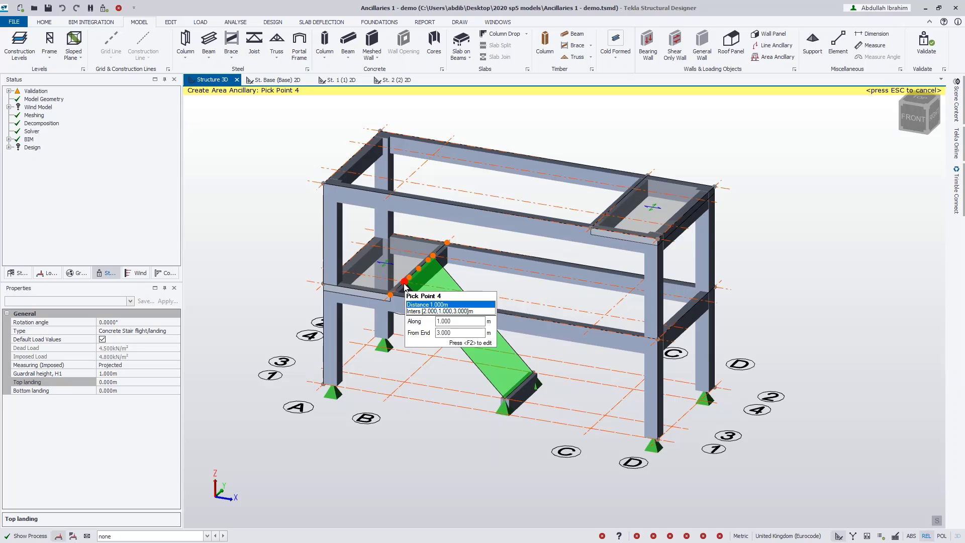
key("Tab")
left_click(405, 286)
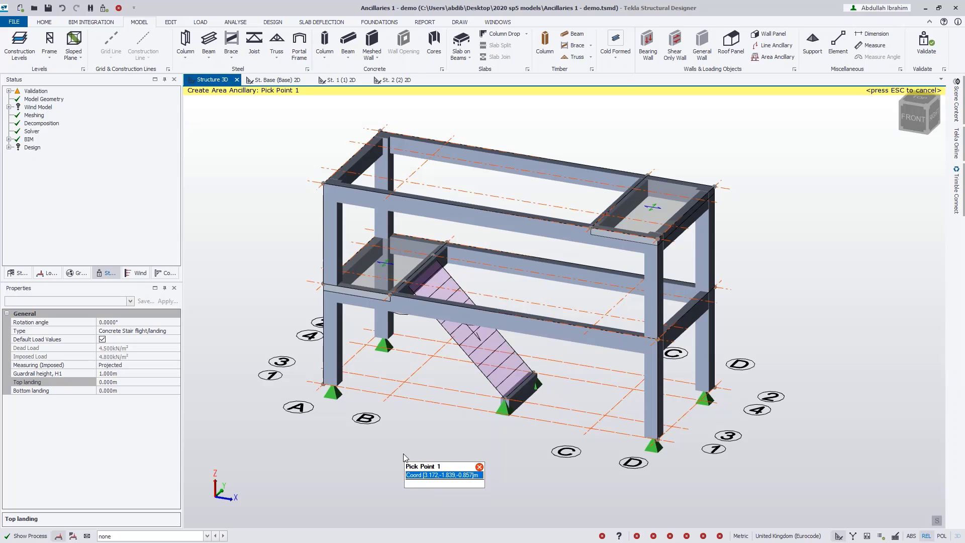
key("Escape")
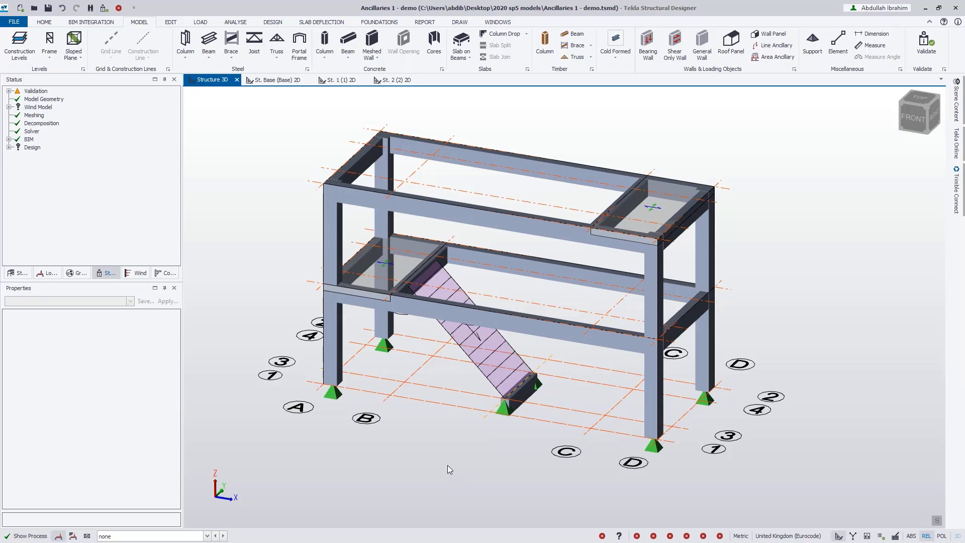
Review the loadcase list and the combination factors of the Ancillary Imposed loadcase without changing them
middle_click_drag(492, 457, 394, 425)
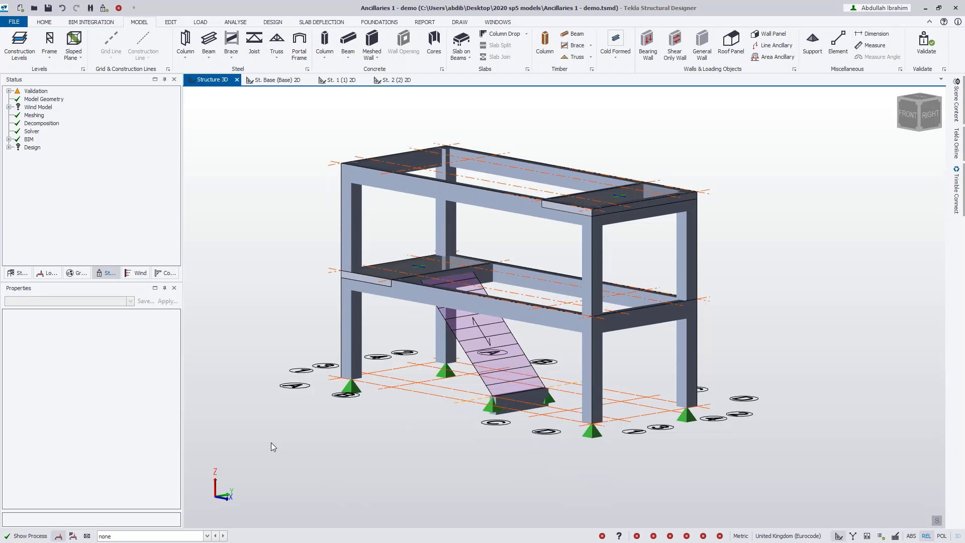
left_click(200, 23)
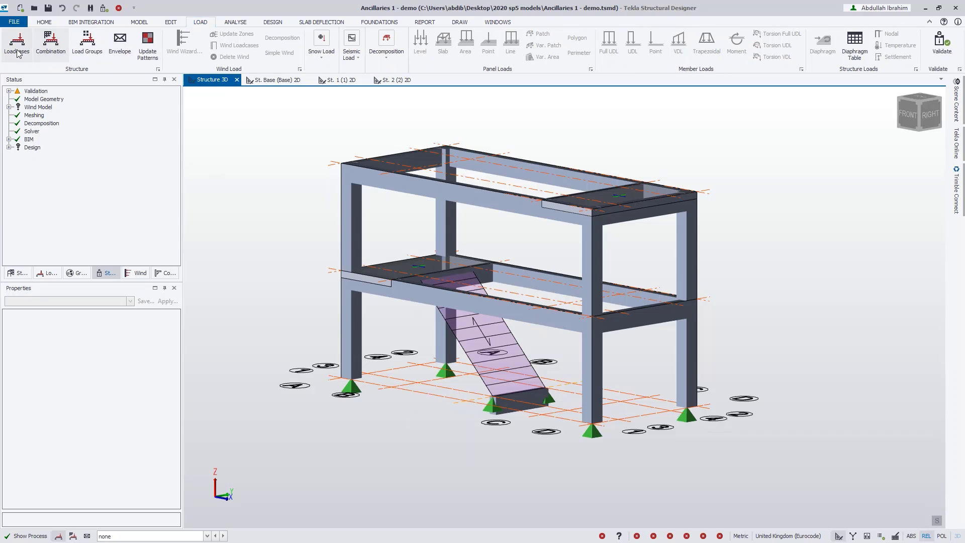
left_click(16, 42)
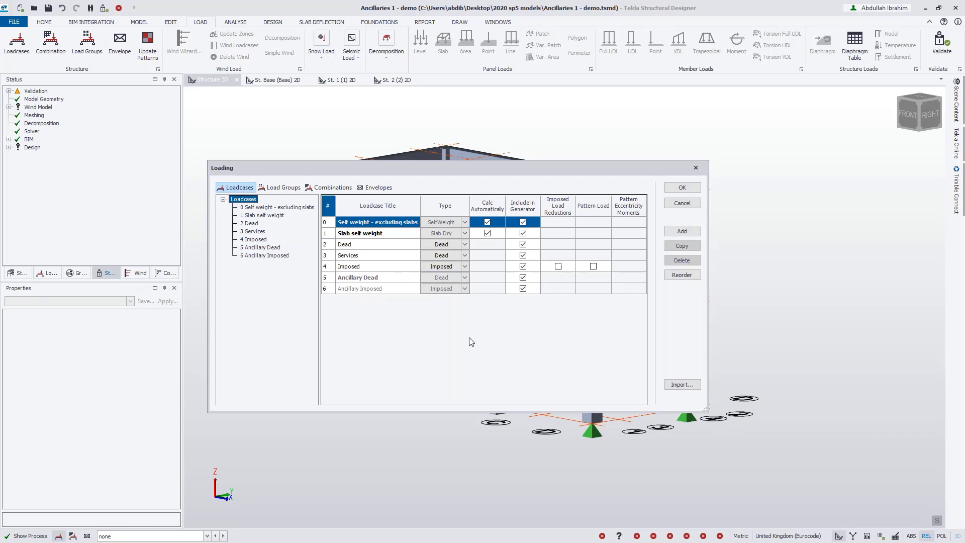
left_click(272, 255)
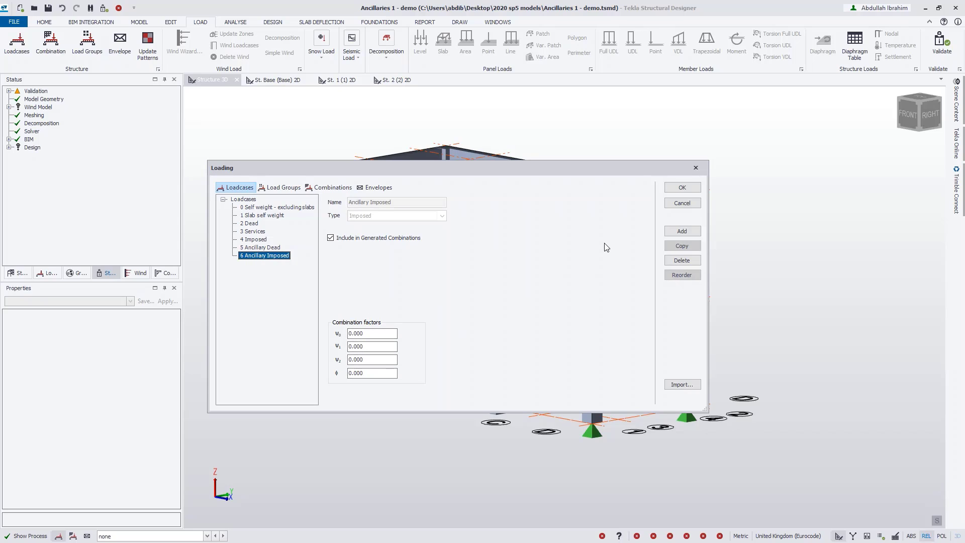
left_click(682, 205)
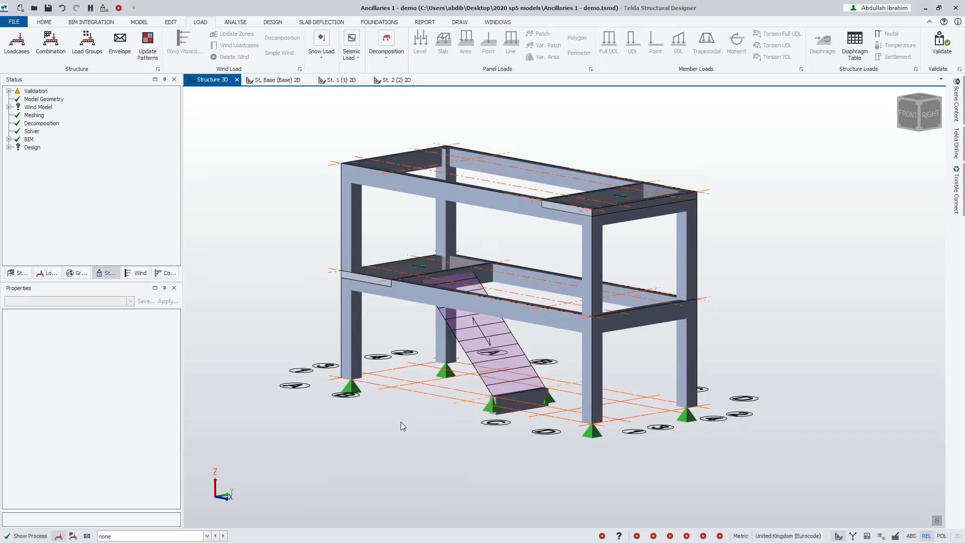
Run the load decomposition and display the 5 Ancillary Dead loadcase in the 3D view
middle_click_drag(401, 426, 474, 437)
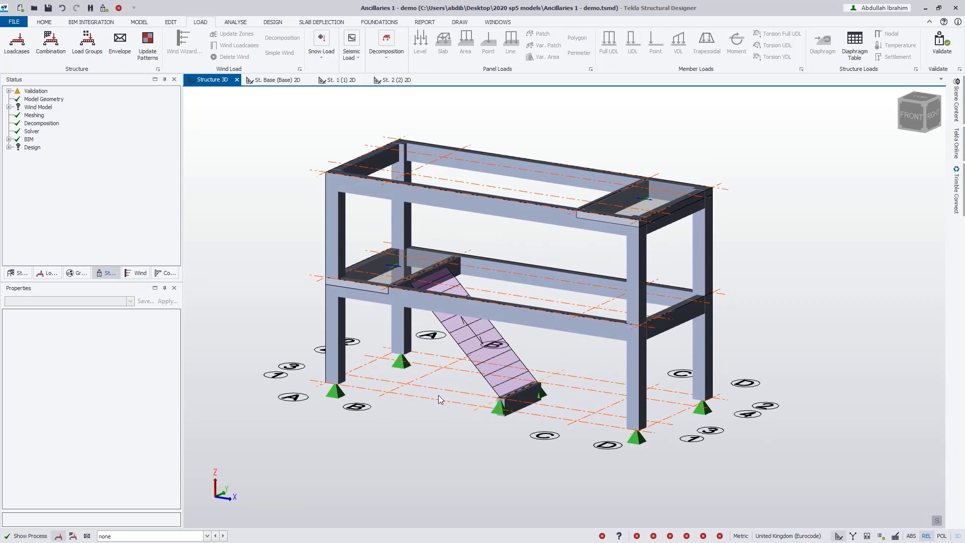
left_click(387, 41)
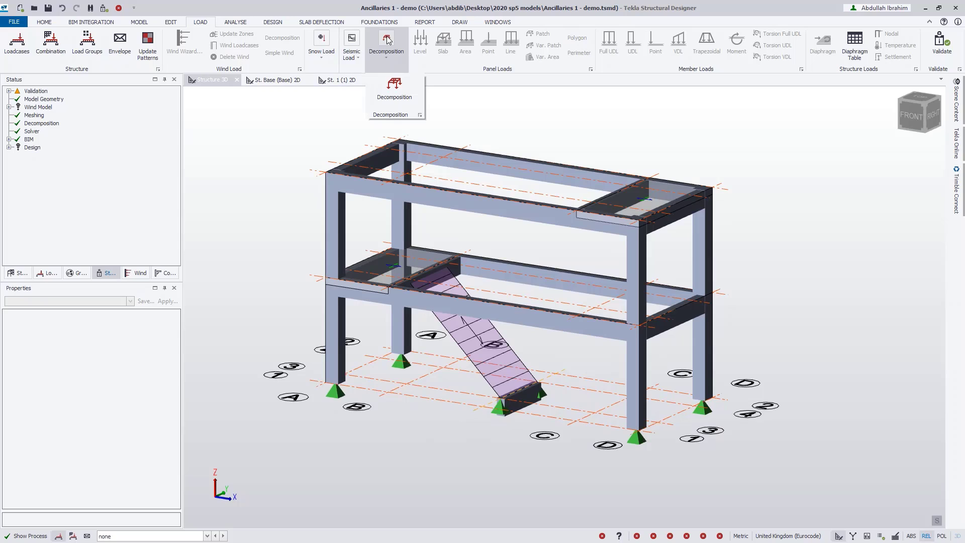
left_click(395, 91)
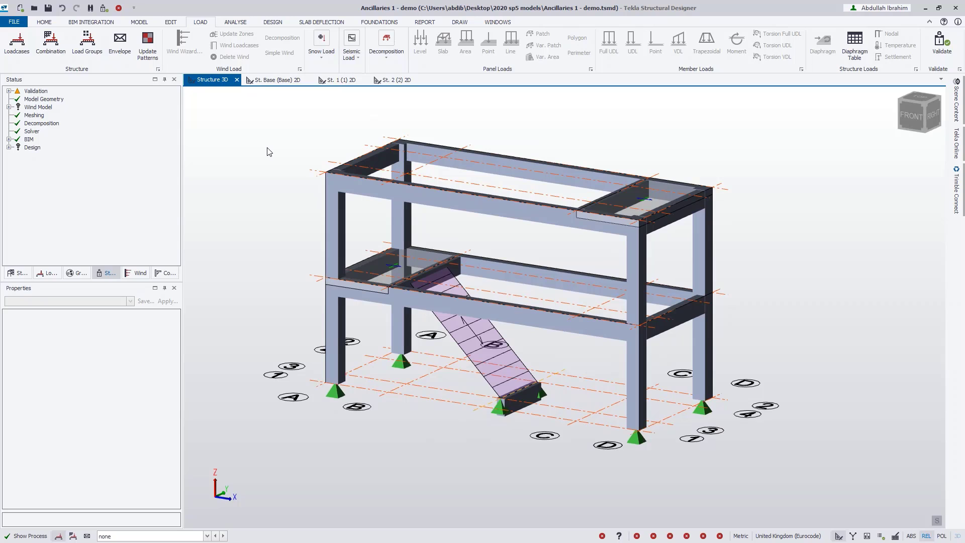
left_click(171, 536)
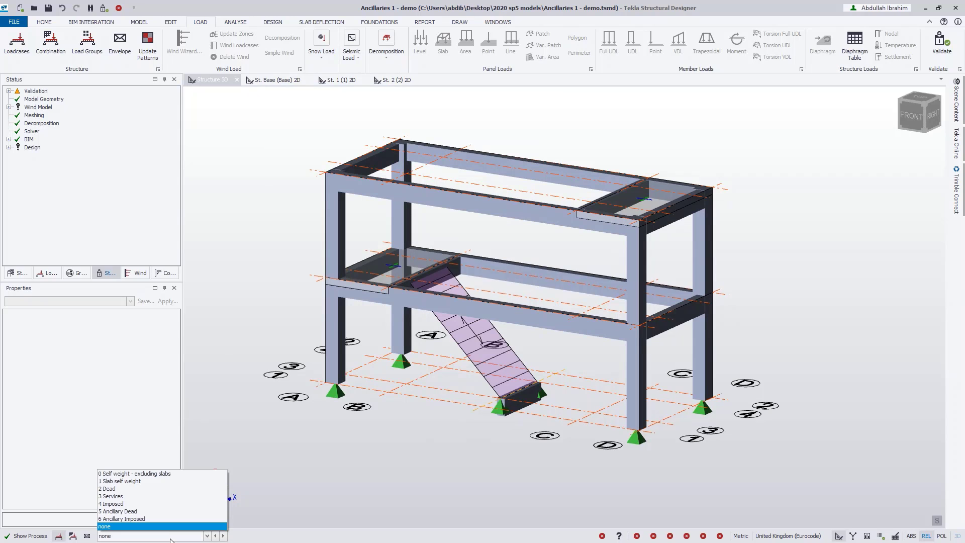
left_click(181, 511)
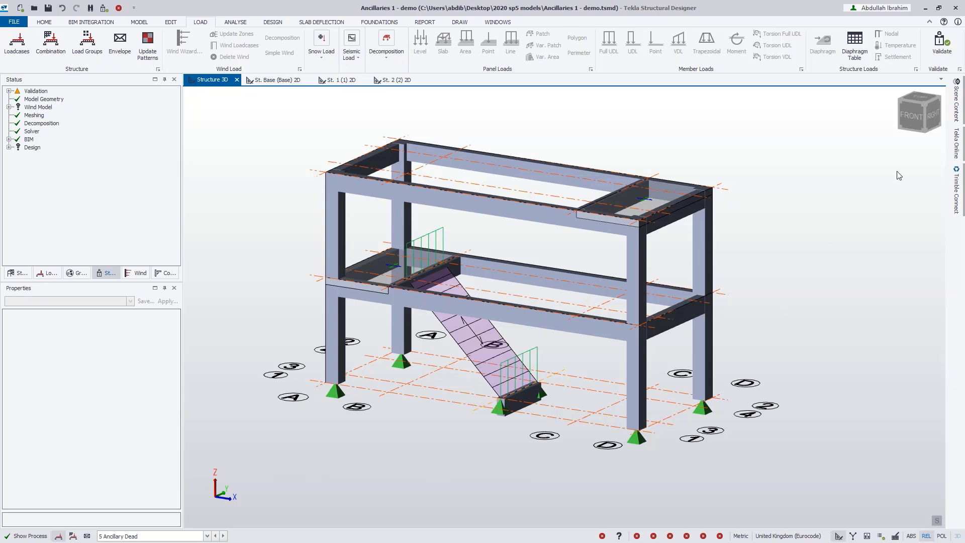
Show text labels in addition to geometry for the Decomposed loading in the 3D scene content
left_click(957, 108)
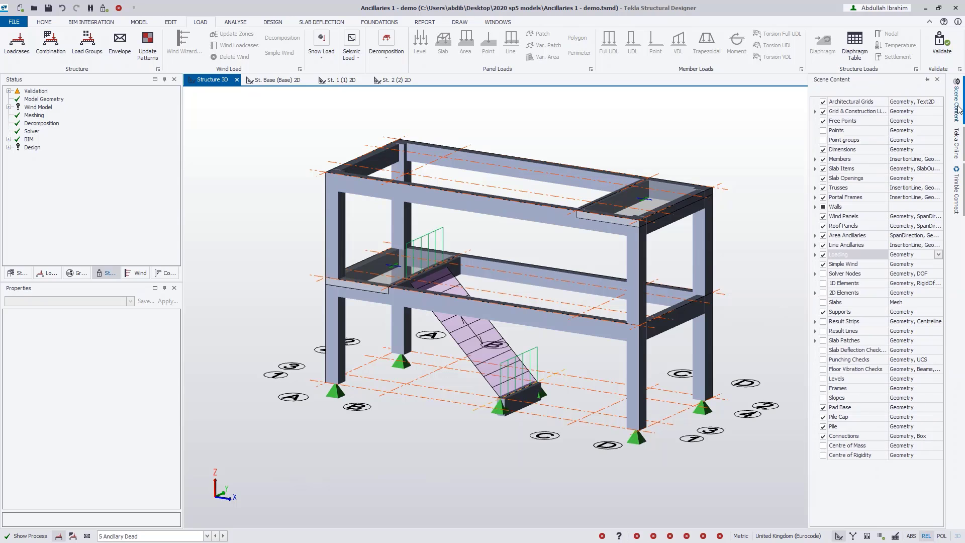
left_click(815, 255)
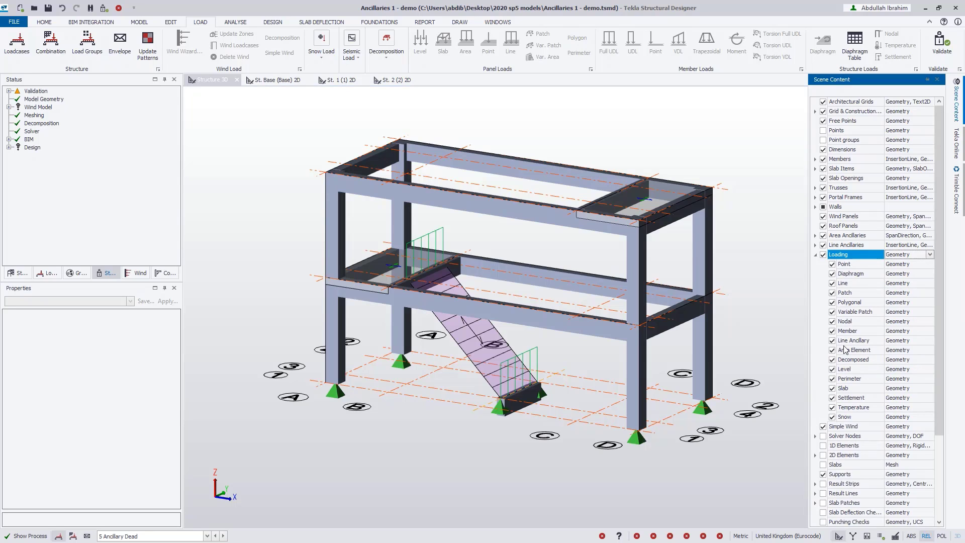
left_click(897, 360)
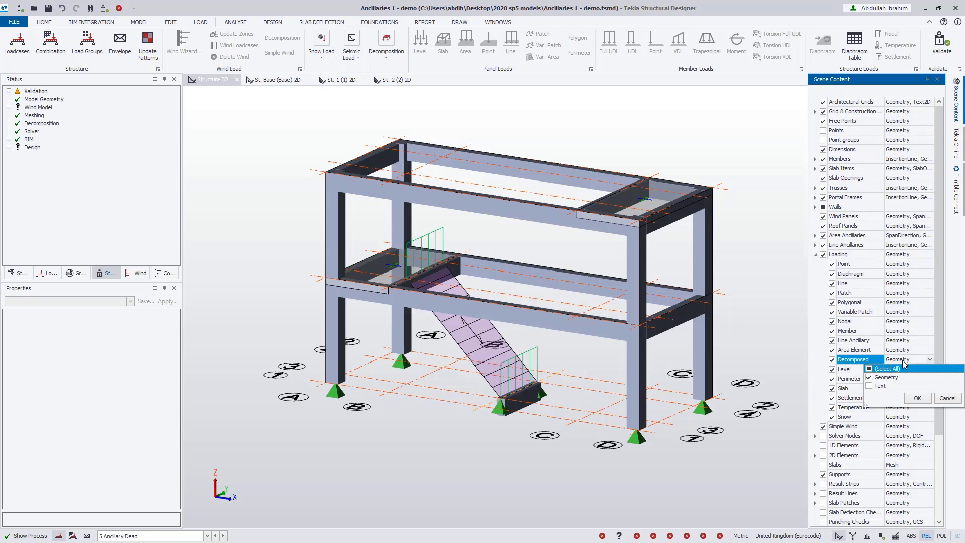
left_click(869, 386)
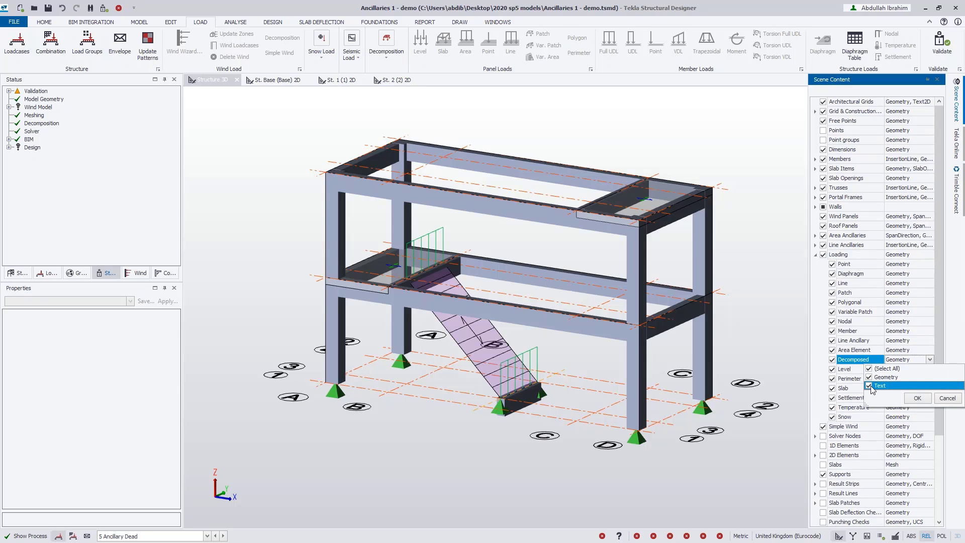
left_click(911, 398)
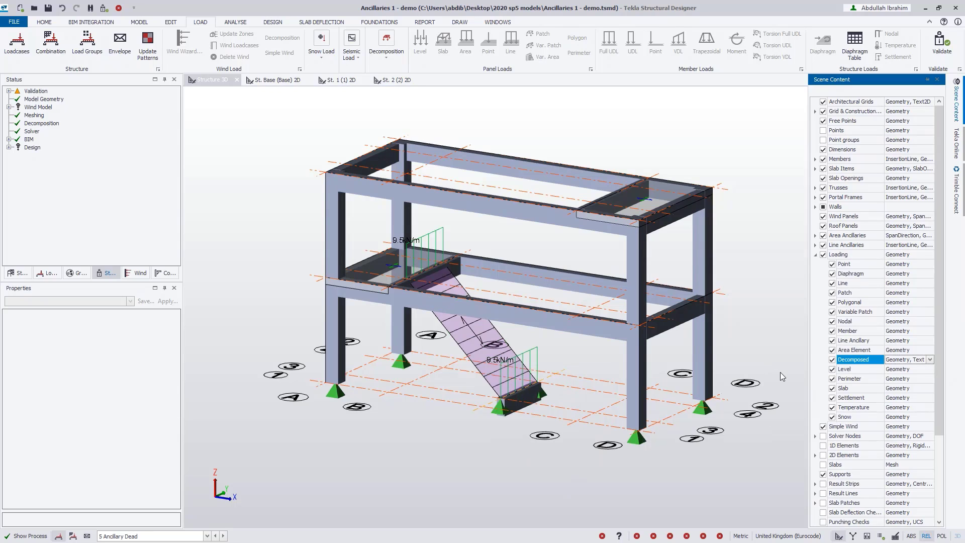
left_click(914, 350)
left_click(873, 377)
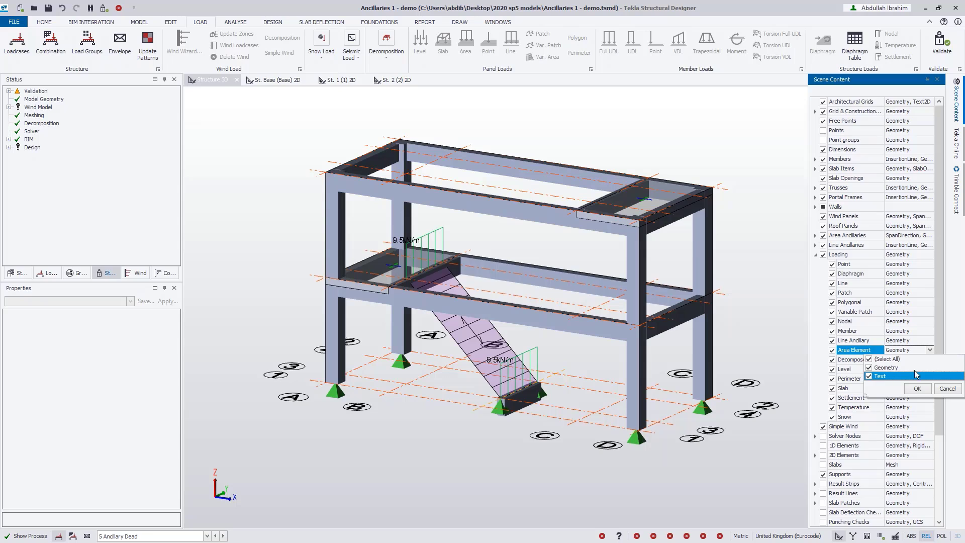
left_click(918, 388)
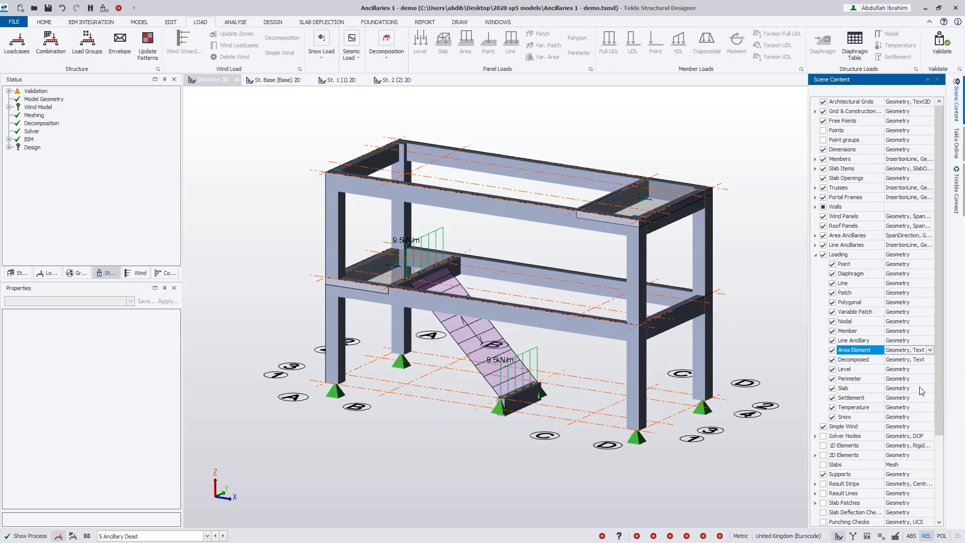
left_click(930, 350)
left_click(872, 376)
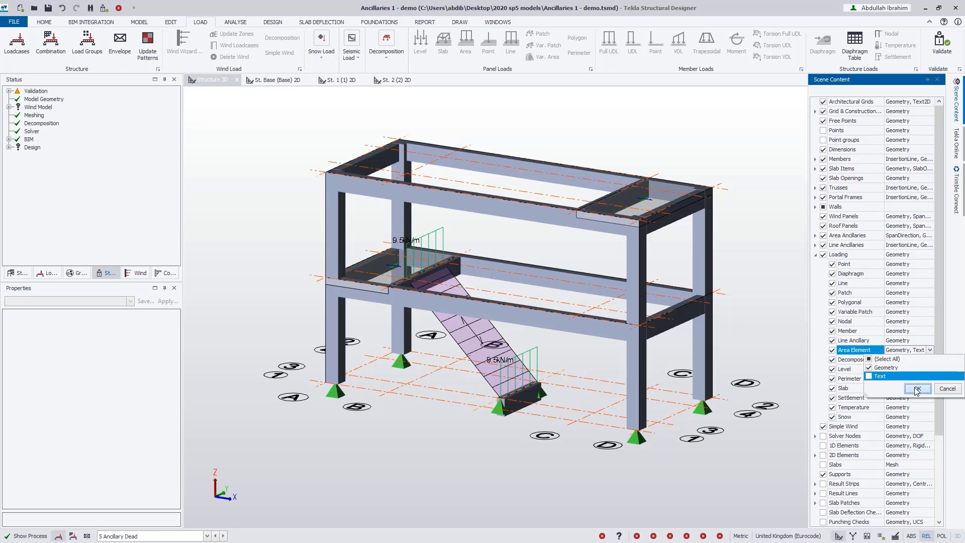
left_click(916, 388)
Set the loadcase displayed in the 3D view to none
left_click(457, 451)
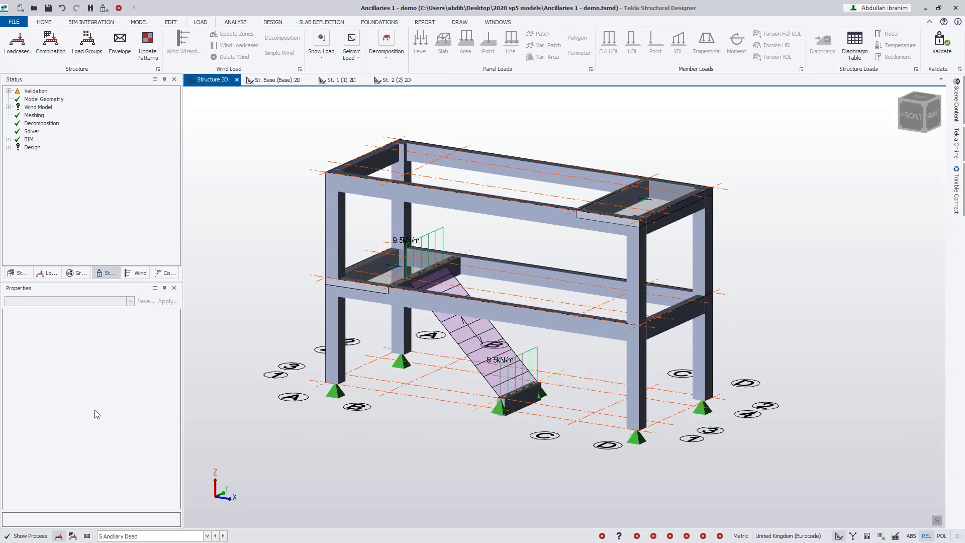
left_click(137, 537)
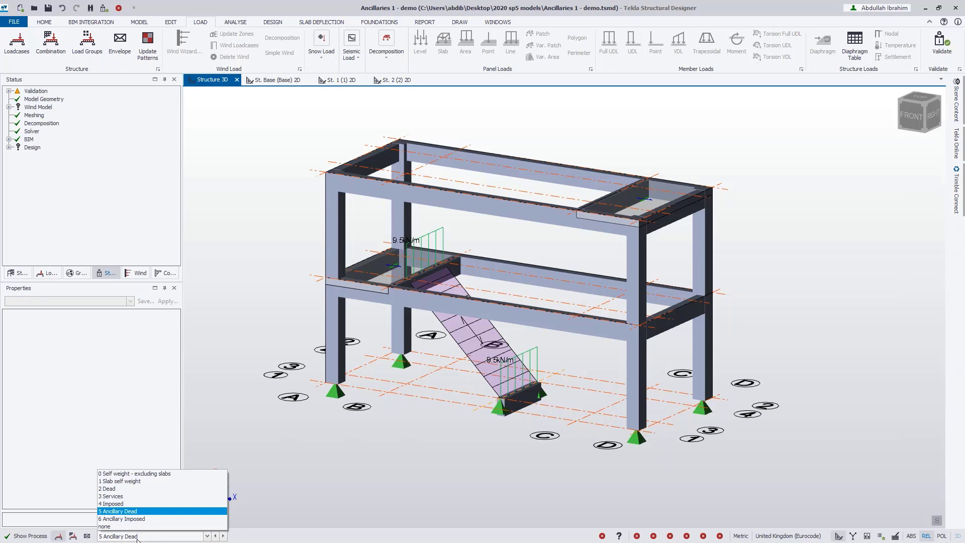
left_click(113, 526)
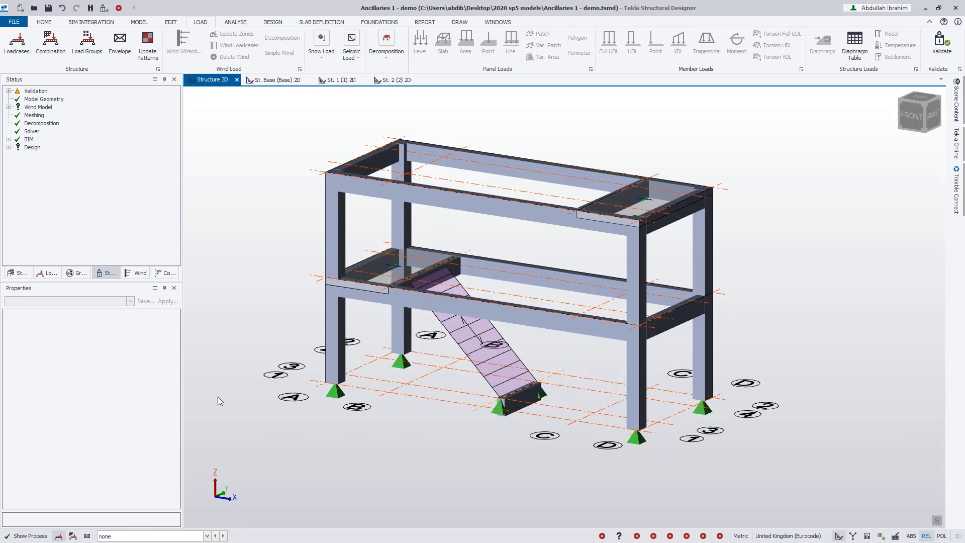
Start a new area ancillary and set its type to Concrete Stair flight/landing
middle_click_drag(225, 391, 387, 392, "shift")
mouse_move(617, 171)
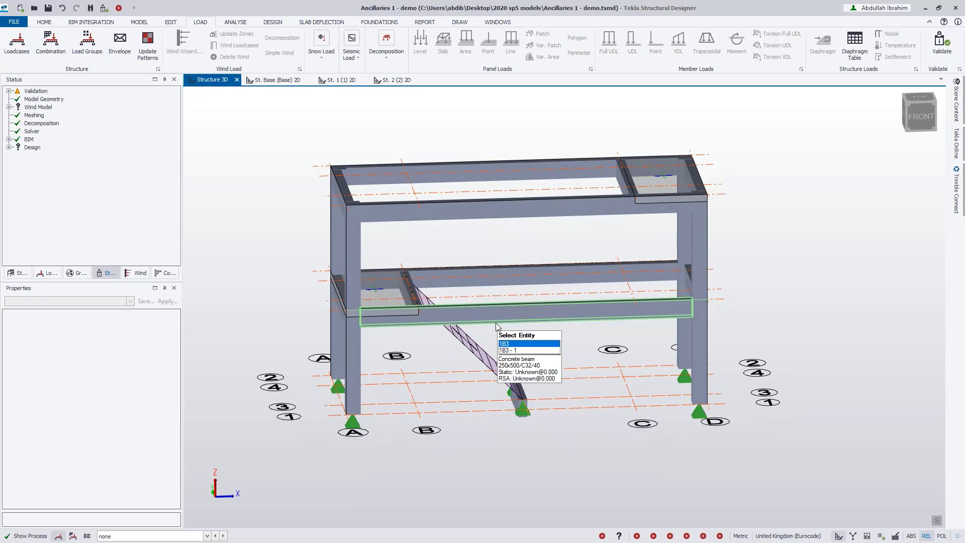
right_click_drag(431, 391, 605, 399)
mouse_move(534, 383)
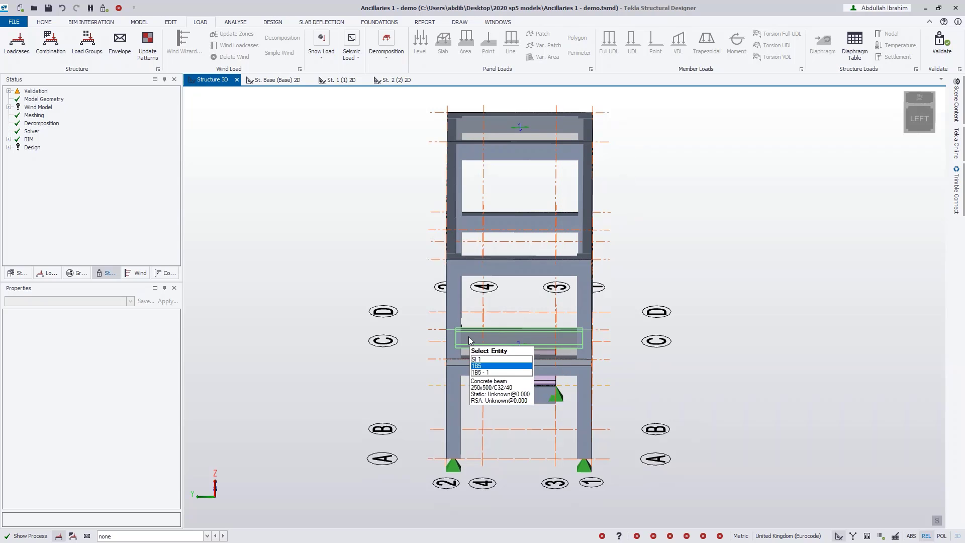
right_click_drag(674, 286, 252, 258)
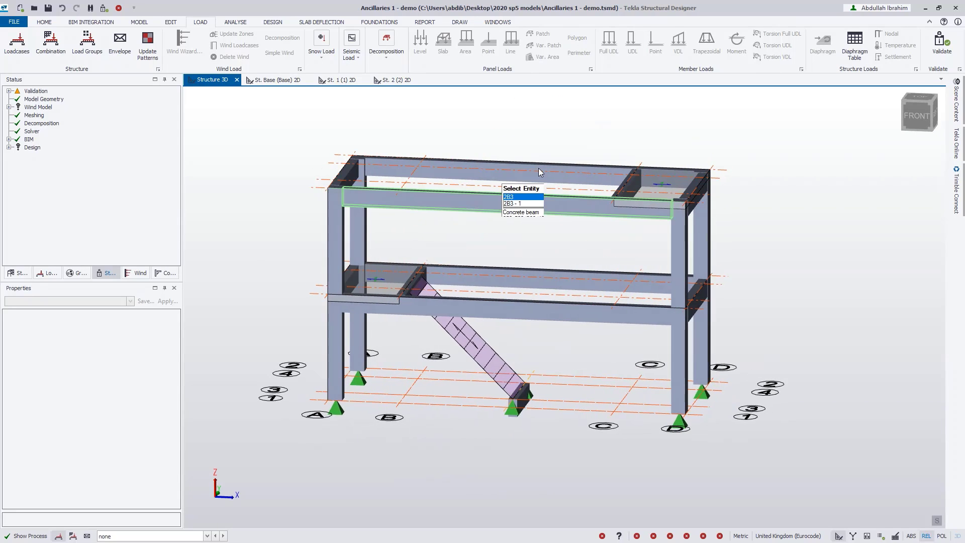
left_click(134, 24)
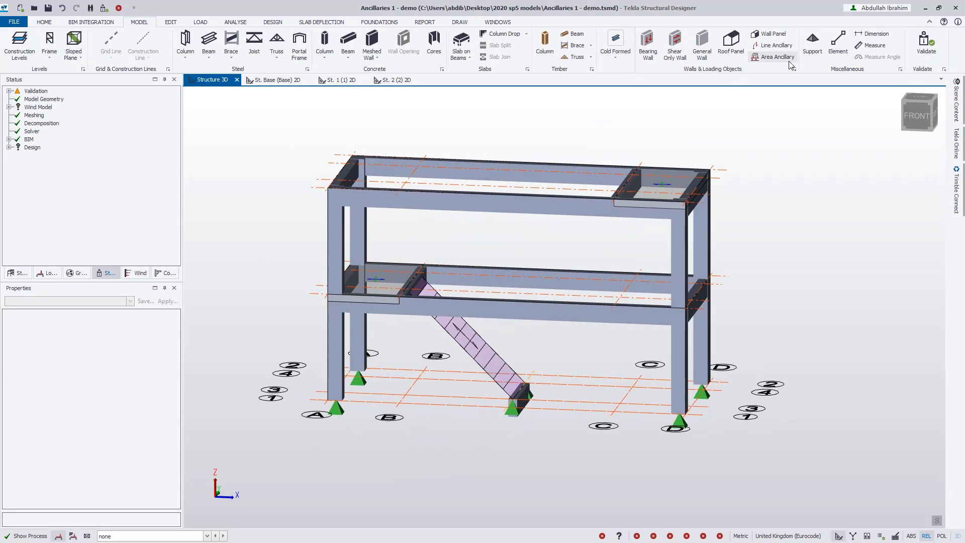
left_click(776, 57)
left_click(176, 332)
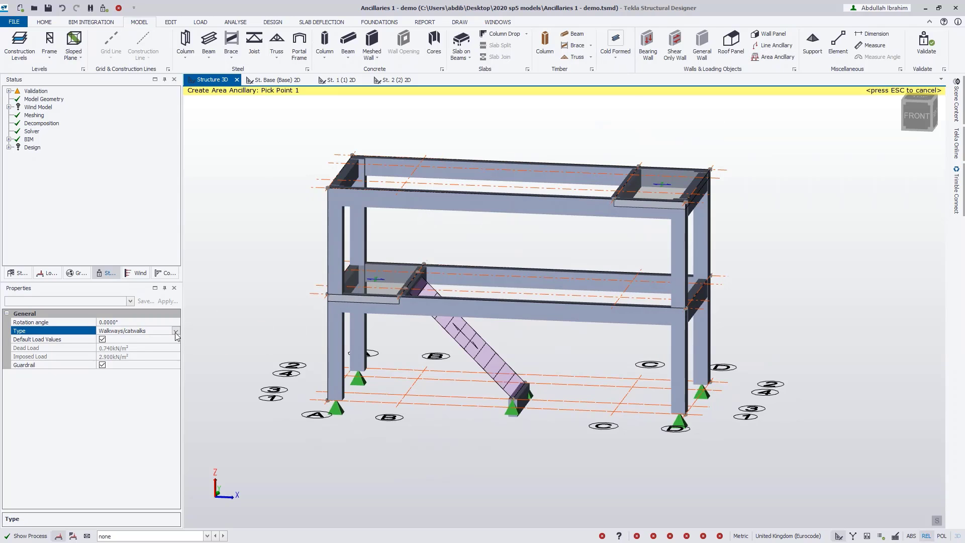
left_click(176, 331)
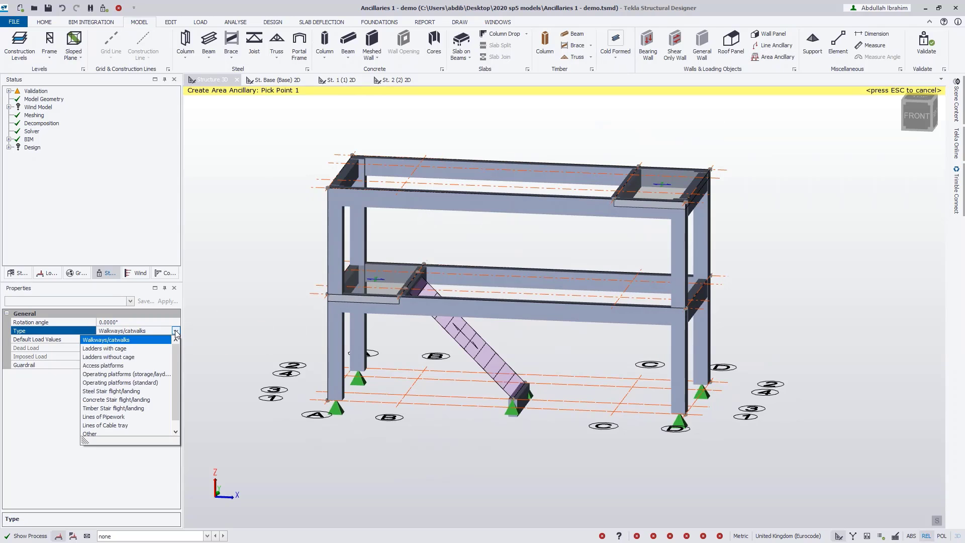
left_click(142, 400)
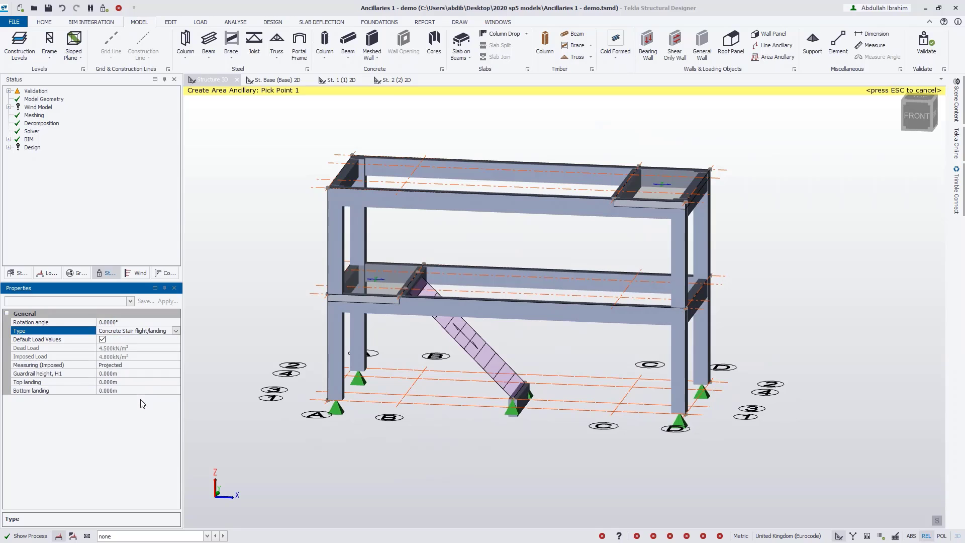
Set the new stair's guardrail height H1 to 1 m and its top landing to 2 m
left_click(122, 373)
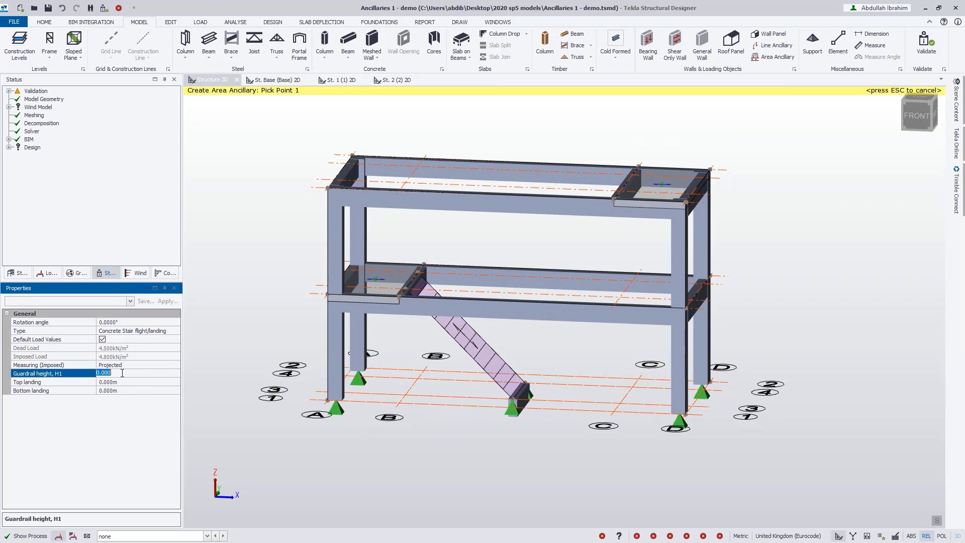
type("1")
left_click(120, 381)
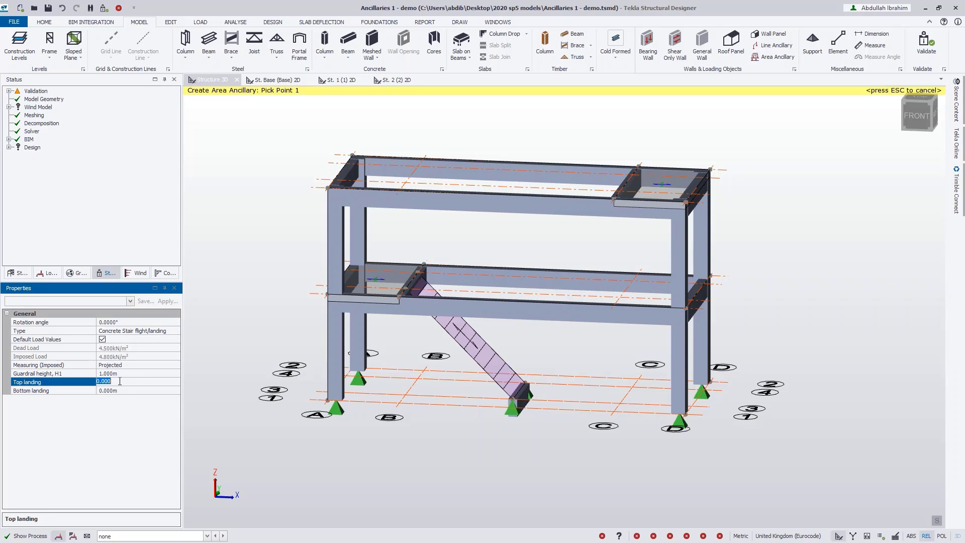
type("2.000")
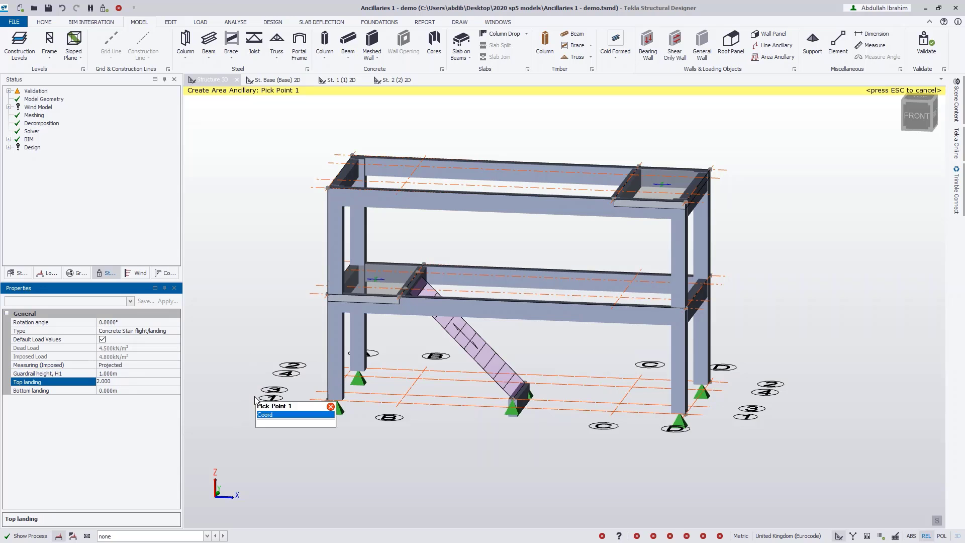
Place the stair flight from one end of the first-floor landing beam up to point (8, 4, 6) m on the second-floor landing beam
right_click_drag(281, 430, 565, 441)
right_click_drag(352, 440, 784, 459)
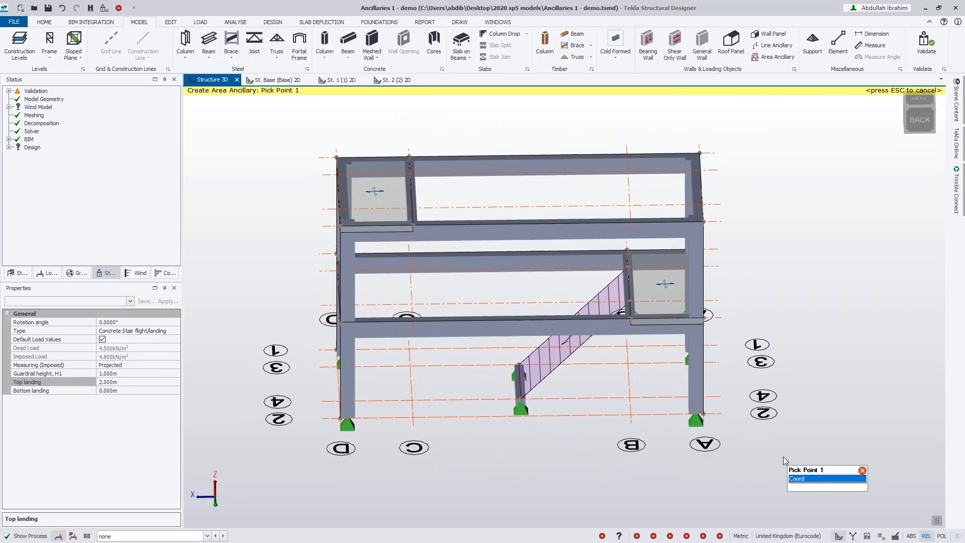
left_click(631, 319)
left_click(630, 303)
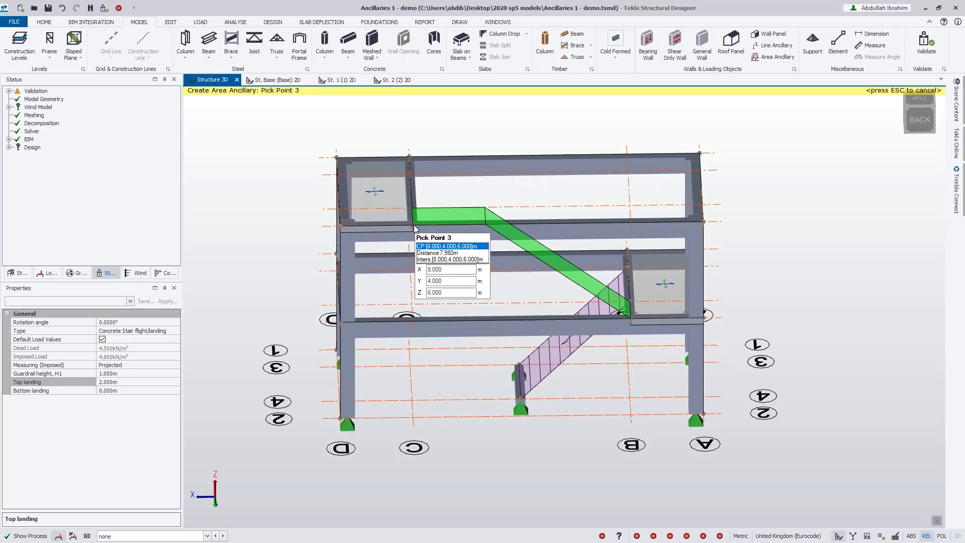
left_click(414, 227)
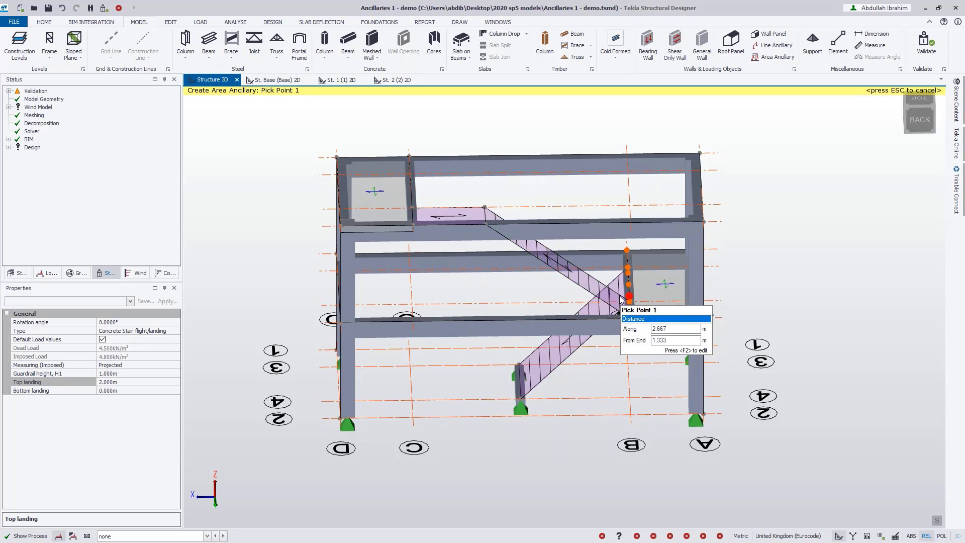
Place a second flight with top landing from the other end of the first-floor landing beam to the second-floor landing beam, and finish placing
left_click(628, 270)
left_click(490, 157)
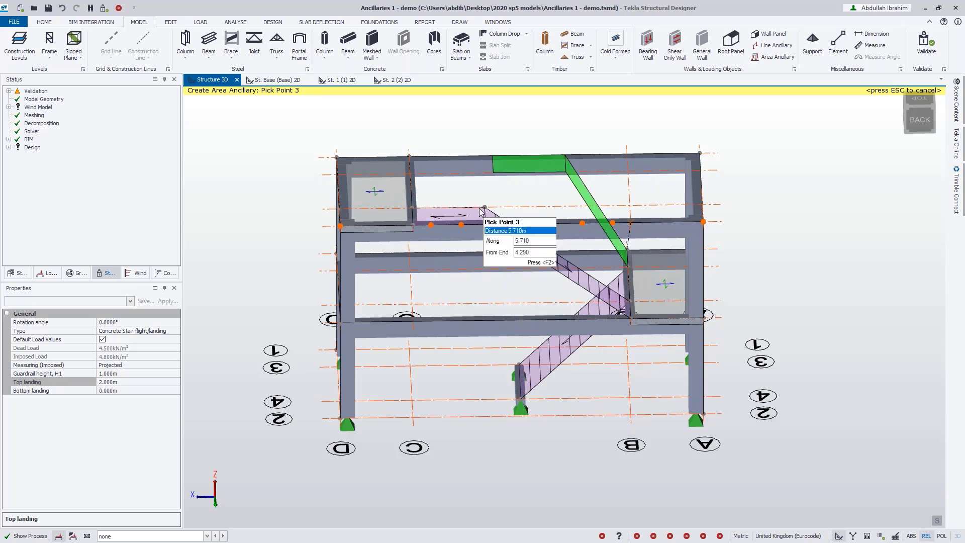
left_click(417, 165)
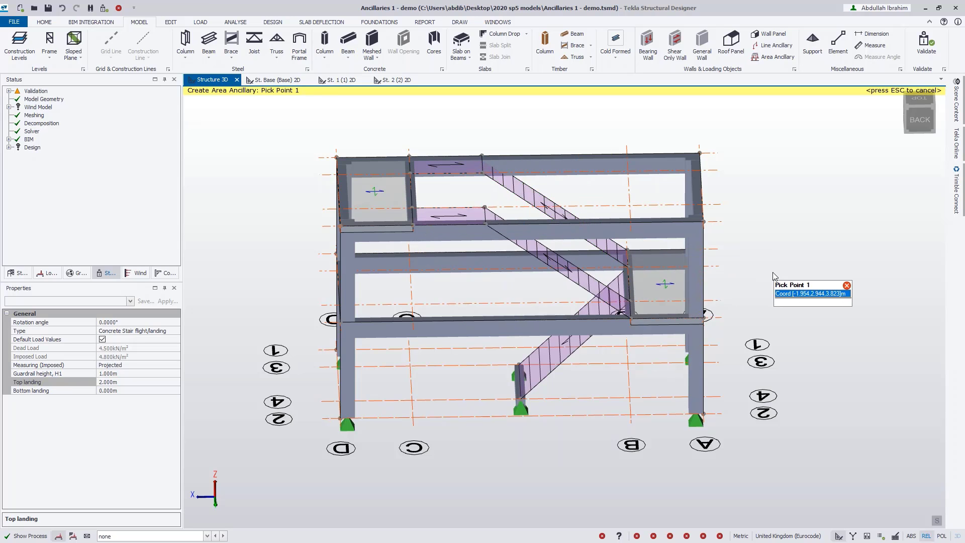
key("Escape")
Inspect the upper landing and the inclined flight of one new stair as separate area ancillaries, checking their type, area and loads
middle_click_drag(811, 290, 230, 286)
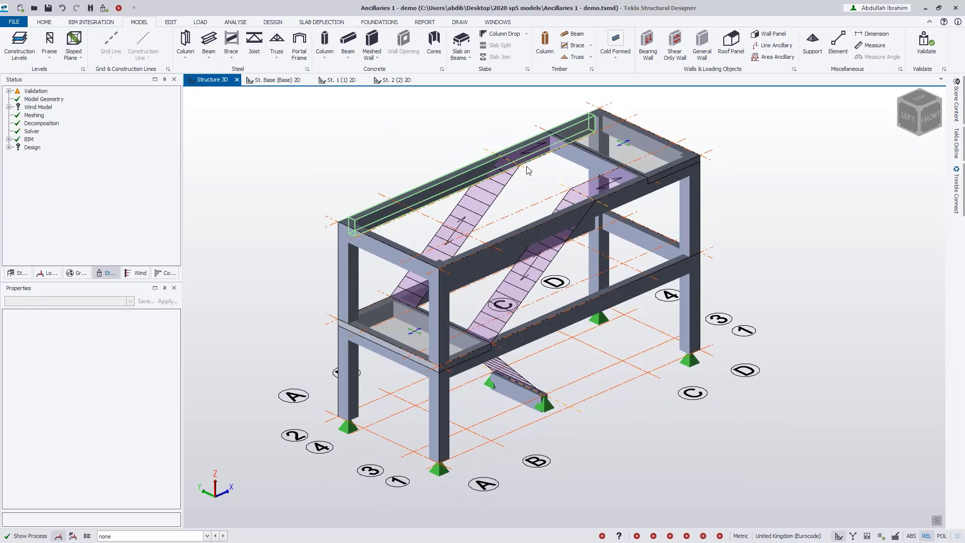
middle_click_drag(526, 168, 541, 224)
mouse_move(534, 167)
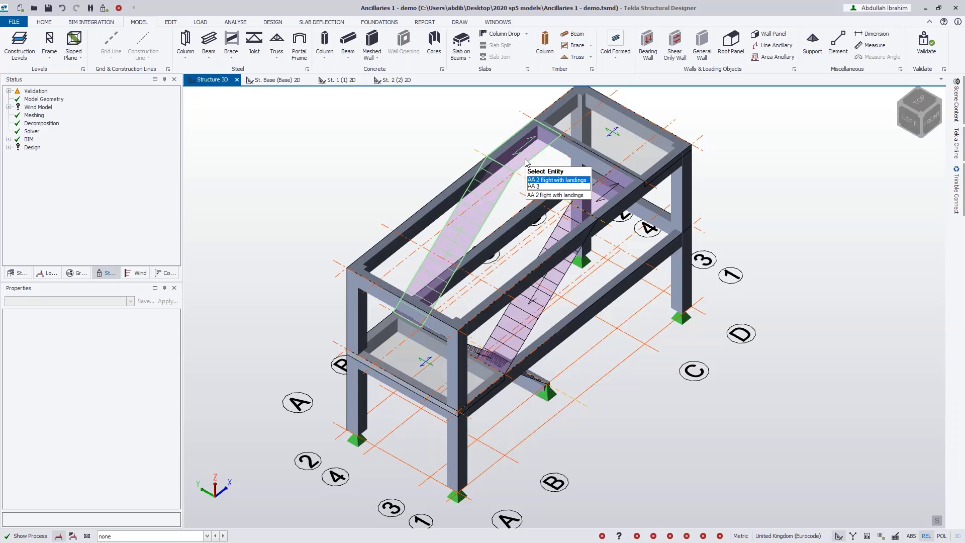
key("Down")
left_click(525, 162)
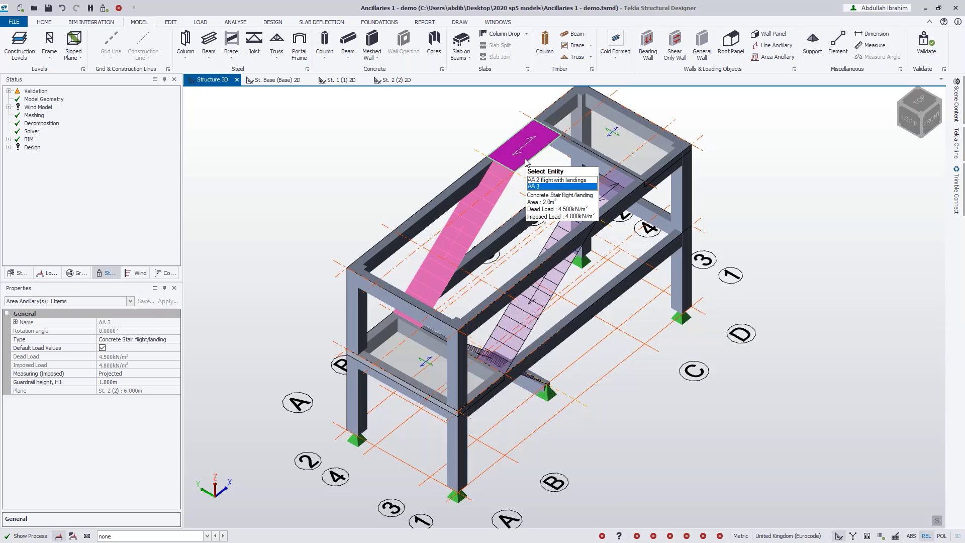
key("Escape")
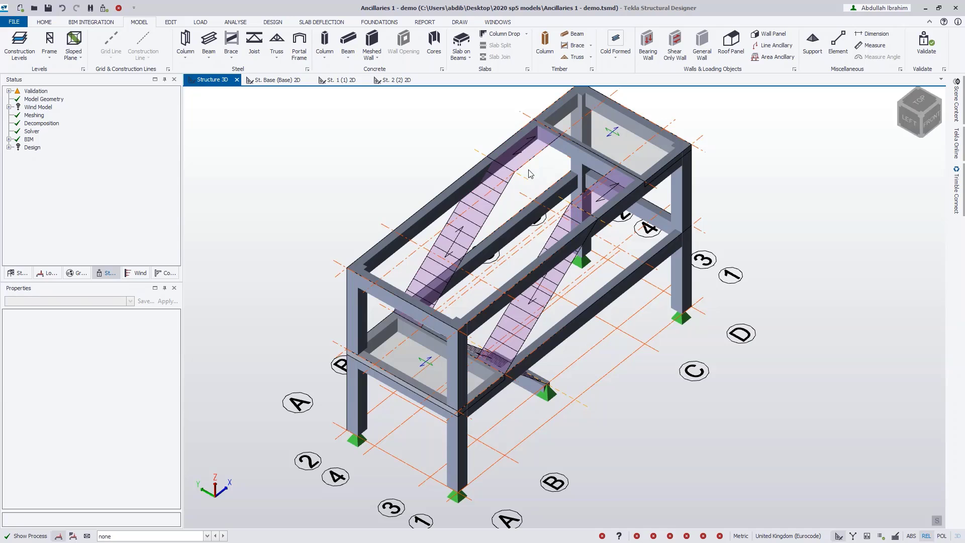
mouse_move(497, 202)
key("Down")
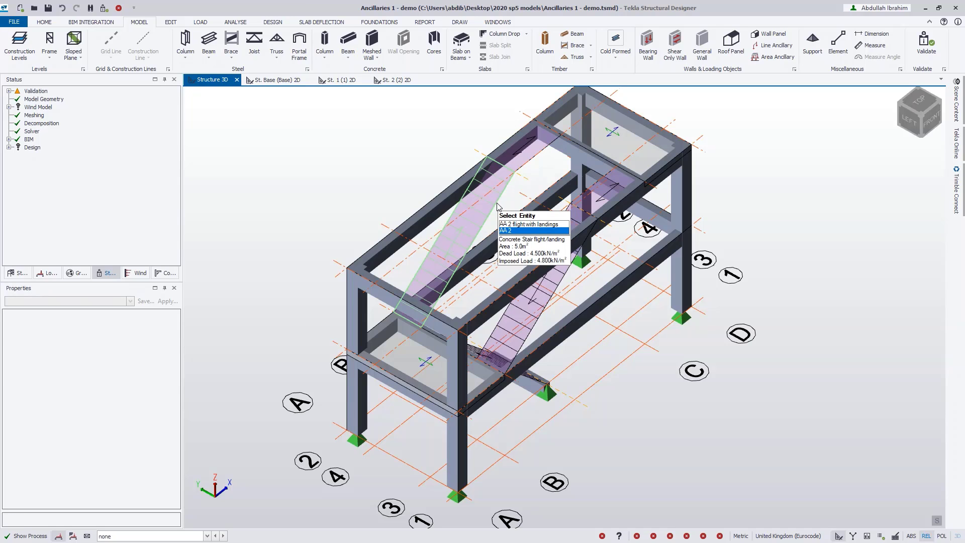
Display the 5 Ancillary Dead loadcase in the 3D view and examine the decomposed stair loads on the second-floor landing beam
right_click_drag(742, 284, 698, 256)
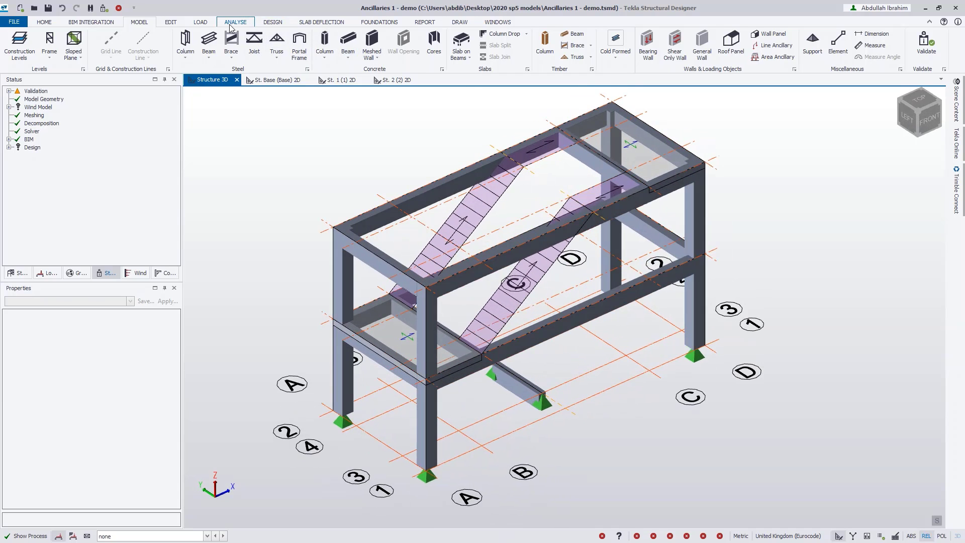
left_click(203, 24)
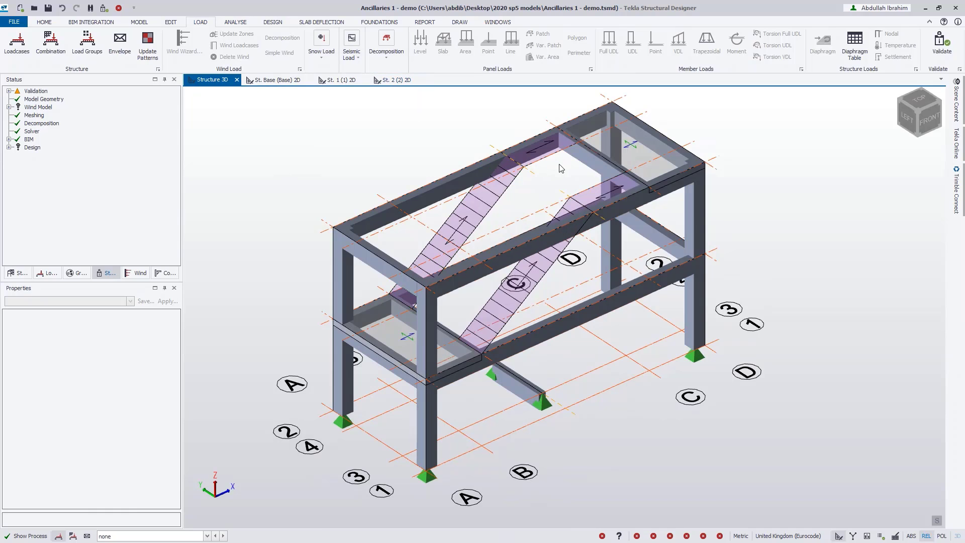
right_click_drag(712, 322, 592, 329)
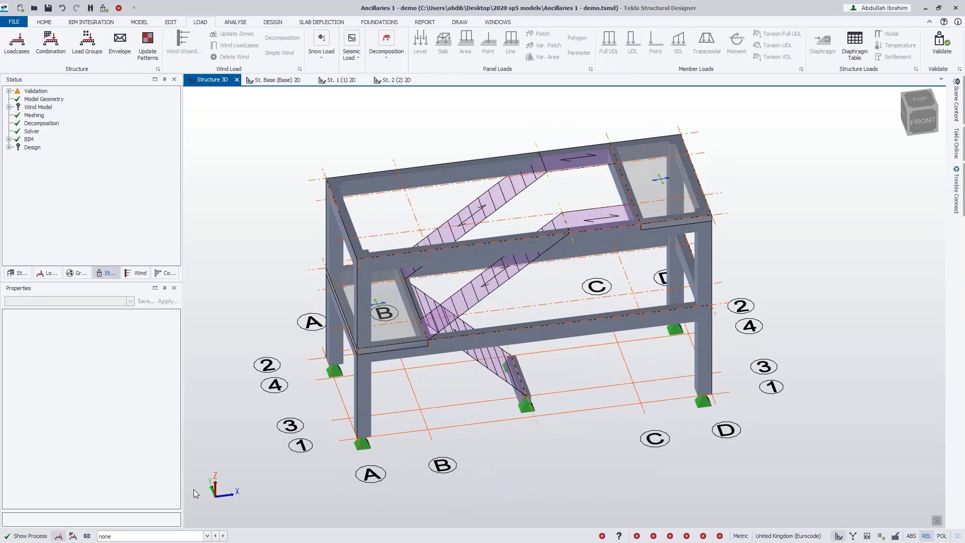
left_click(156, 536)
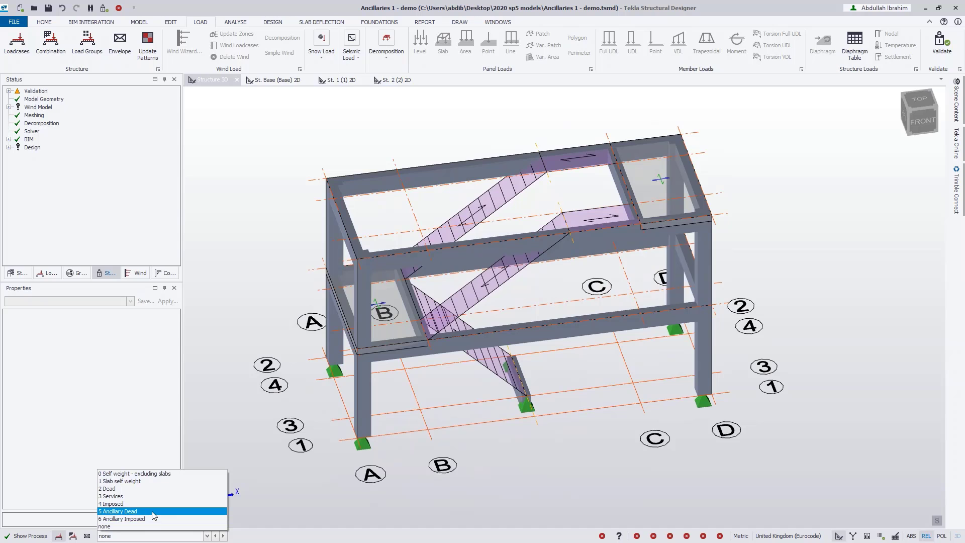
left_click(152, 512)
right_click_drag(494, 448, 609, 410)
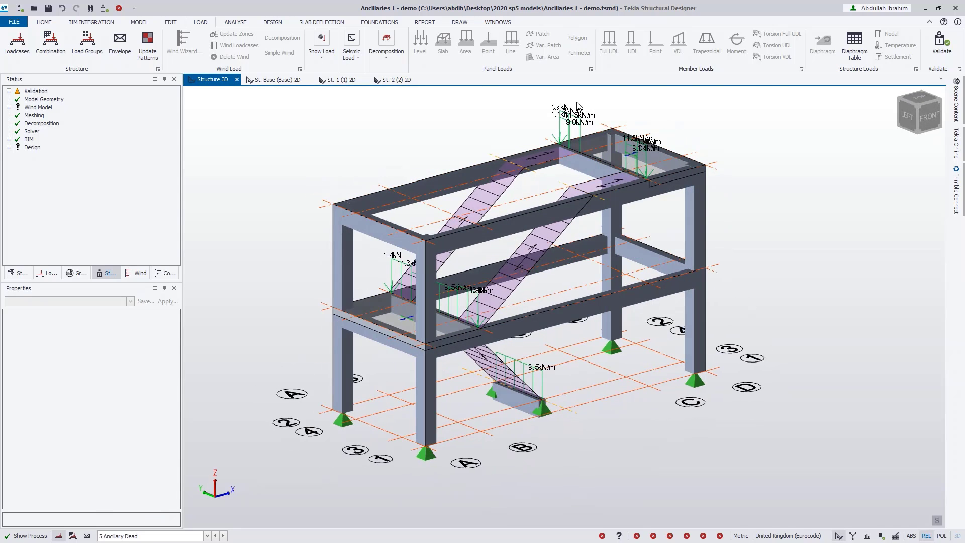
scroll(541, 125, "up", 6)
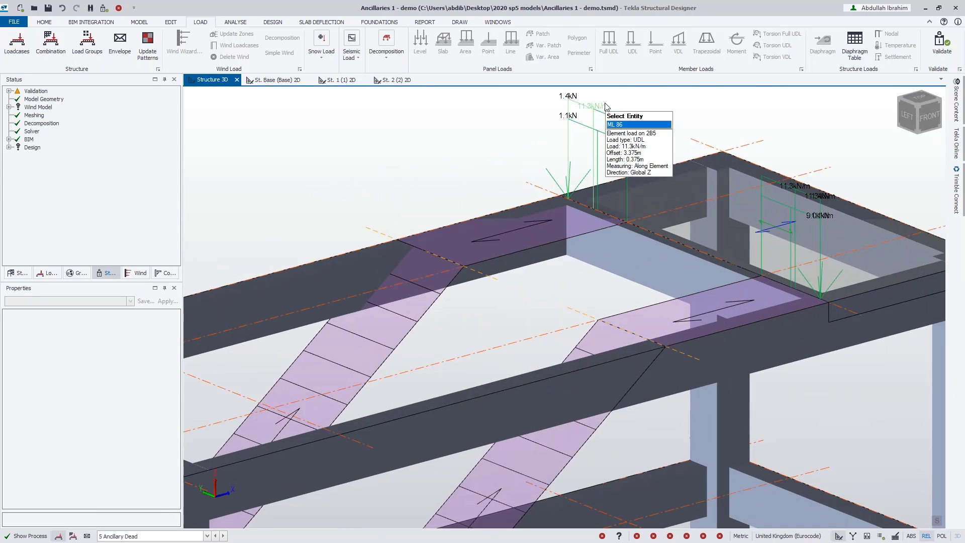
scroll(490, 155, "down", 1)
scroll(490, 156, "down", 1)
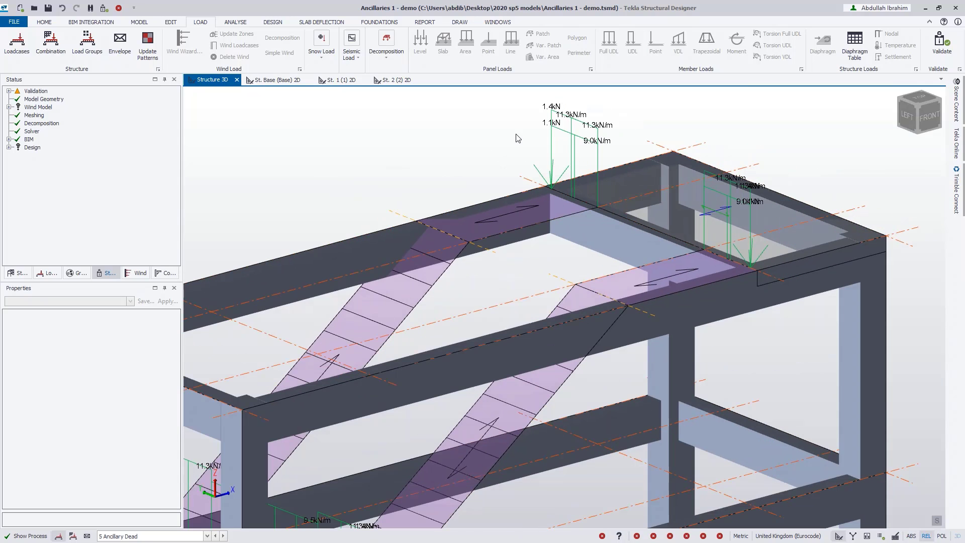
mouse_move(542, 214)
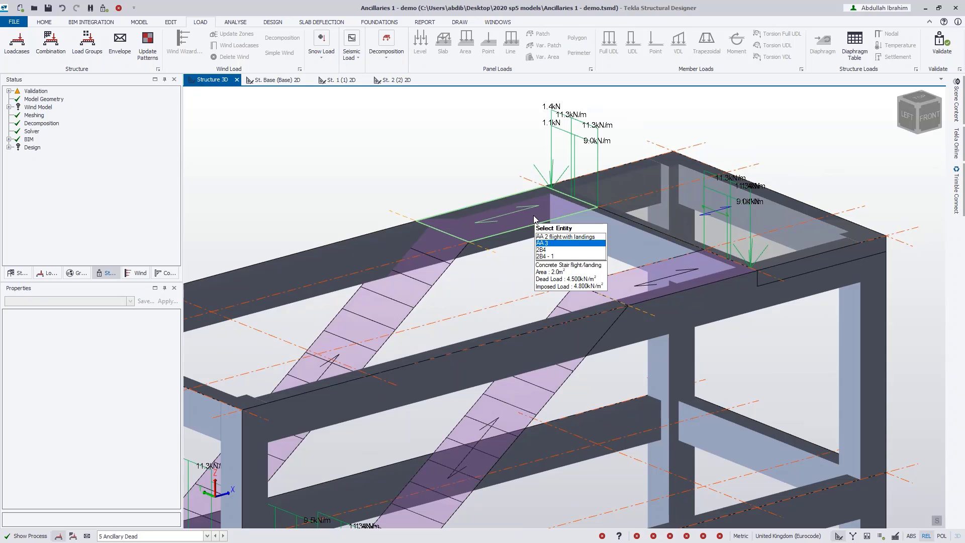
scroll(468, 289, "down", 3)
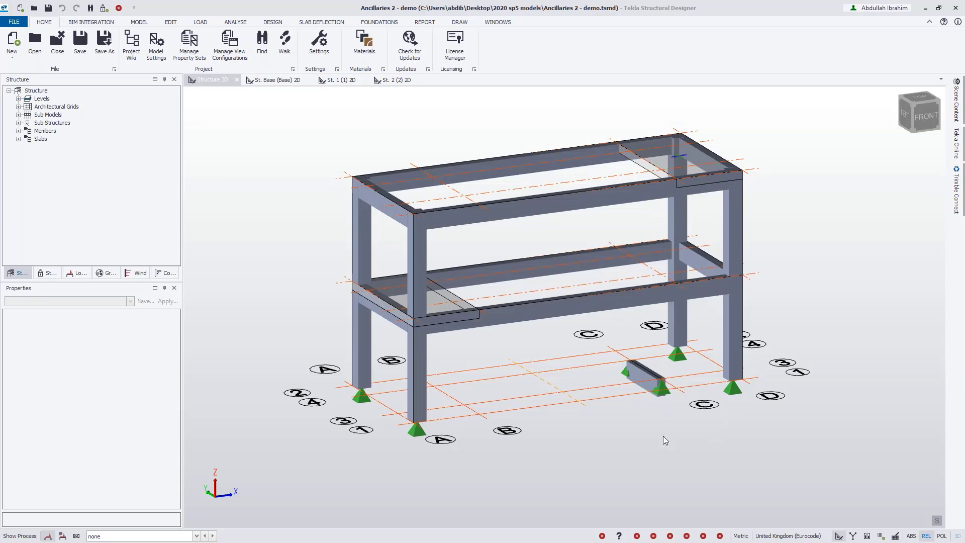
Check the area ancillary loading defaults for concrete stair flights and landings in the model settings, leaving them unchanged
mouse_move(447, 299)
left_click(154, 48)
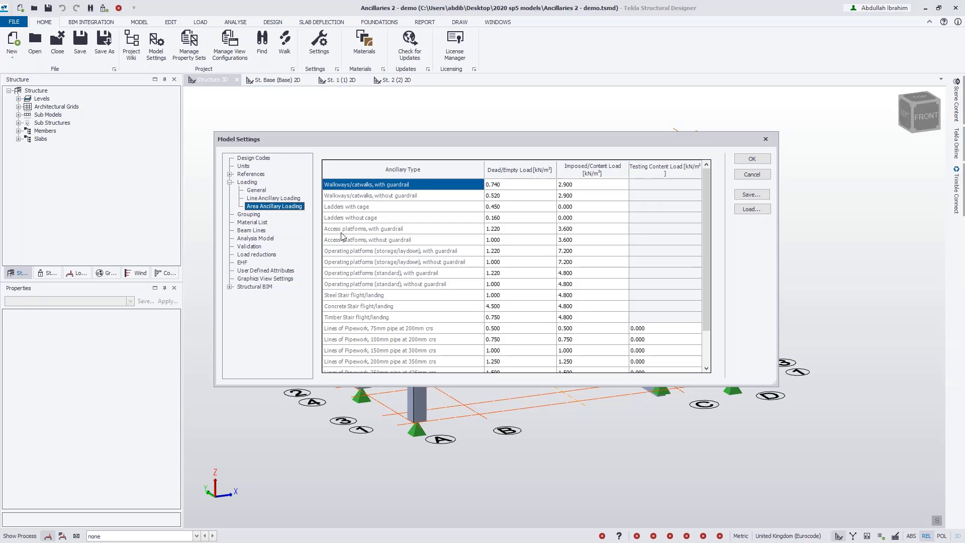
left_click(466, 307)
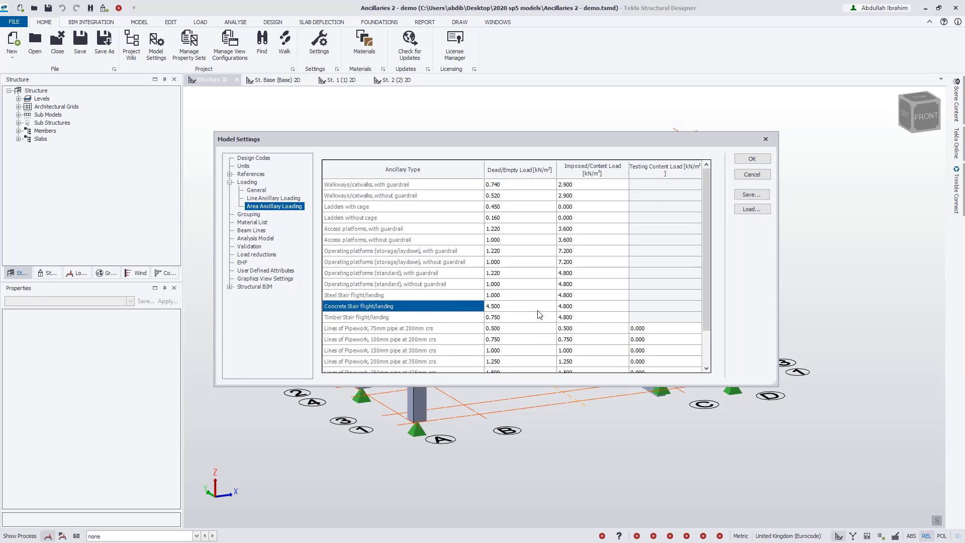
left_click(752, 174)
Review the loadcases defined in the Ancillaries 2 model
left_click(200, 22)
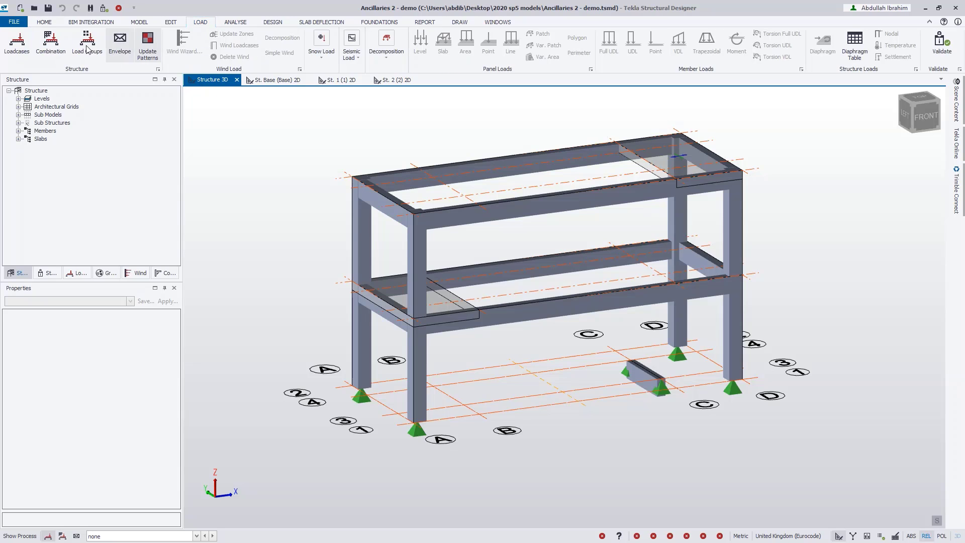
left_click(16, 44)
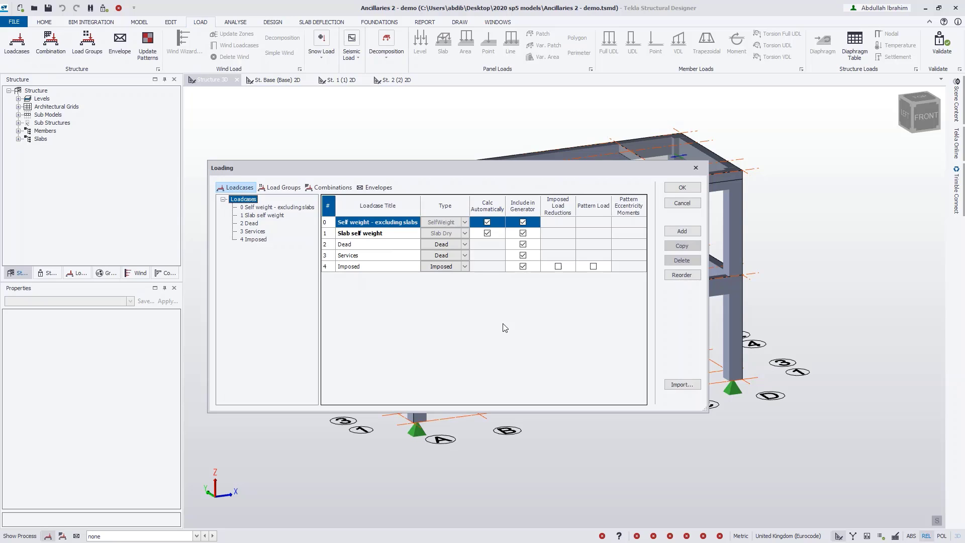
left_click(676, 205)
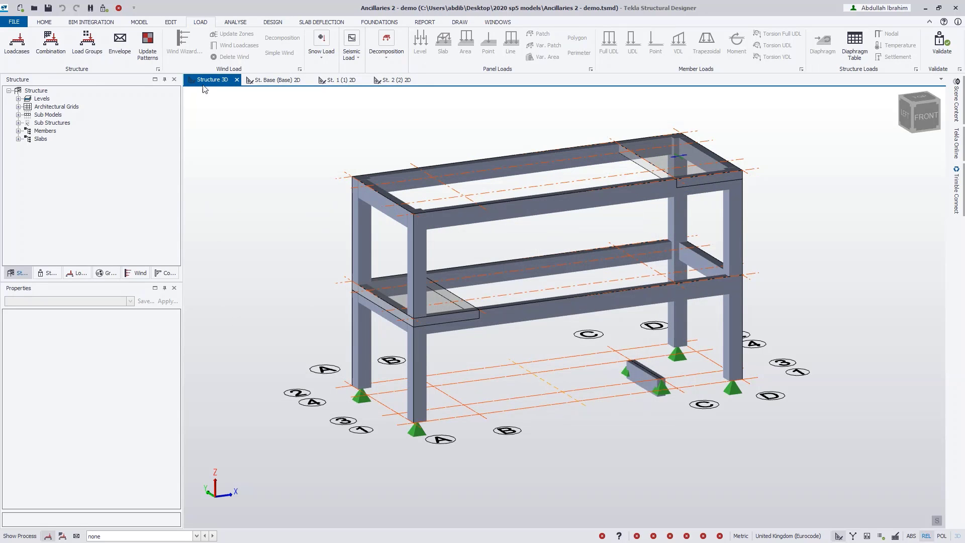
Start a new area ancillary of type Concrete Stair flight/landing with a guardrail height H1 of 1 m
left_click(139, 22)
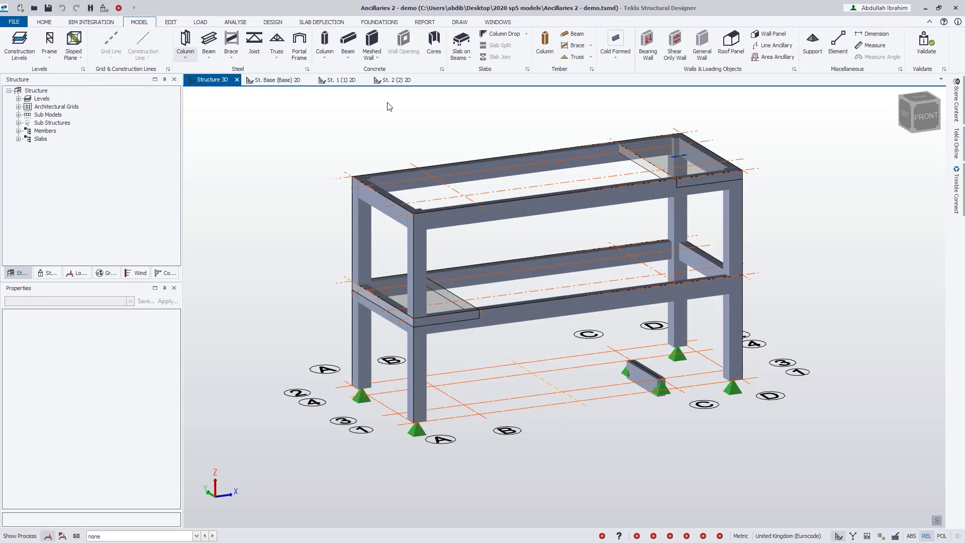
left_click(777, 57)
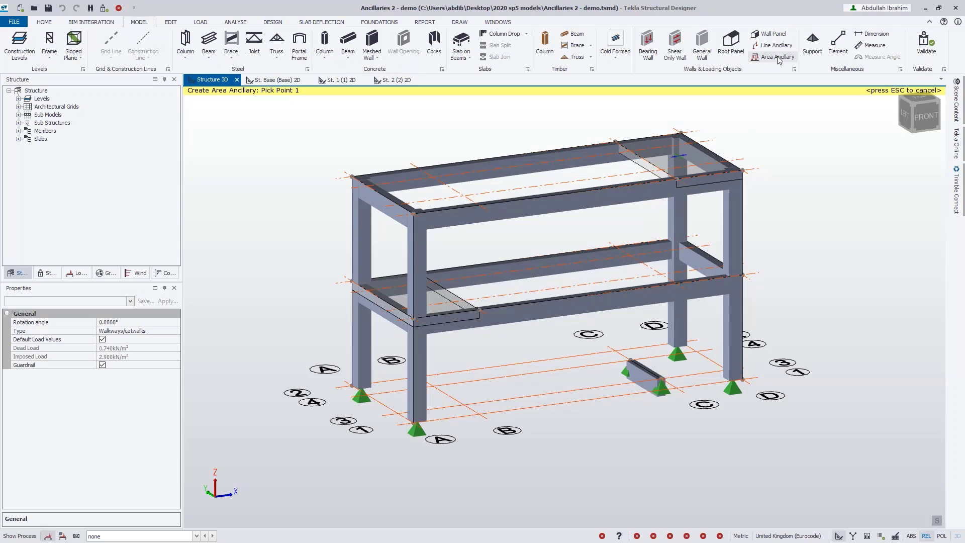
left_click(176, 332)
left_click(175, 331)
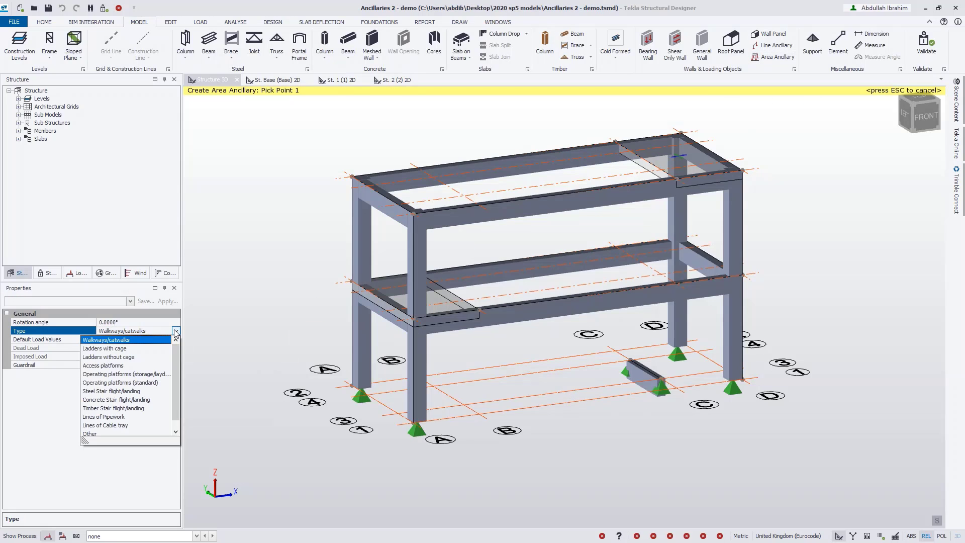
left_click(133, 399)
left_click(126, 373)
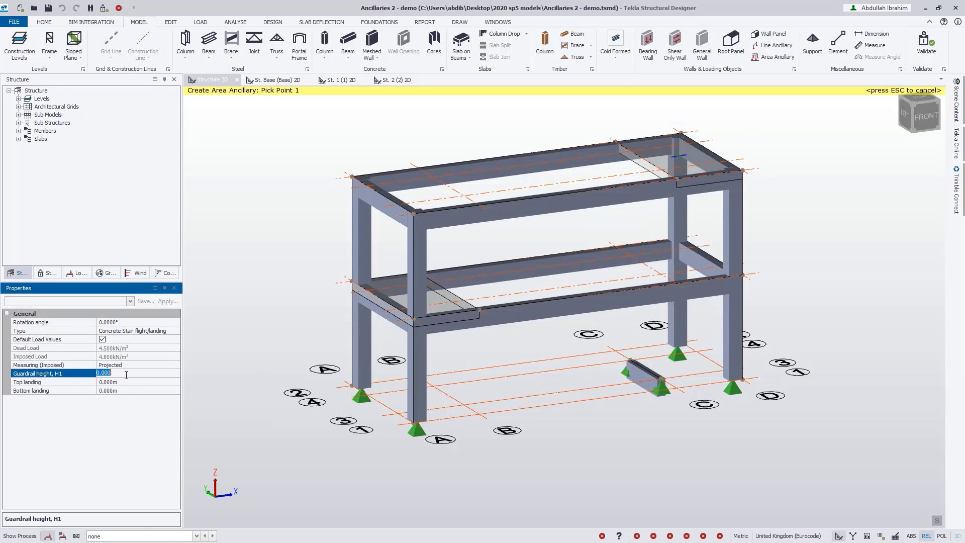
type("1")
Place the lower stair flight from the base beam, starting at point (8, 3, 0) m, up to the first-floor slab edge
left_click(630, 363)
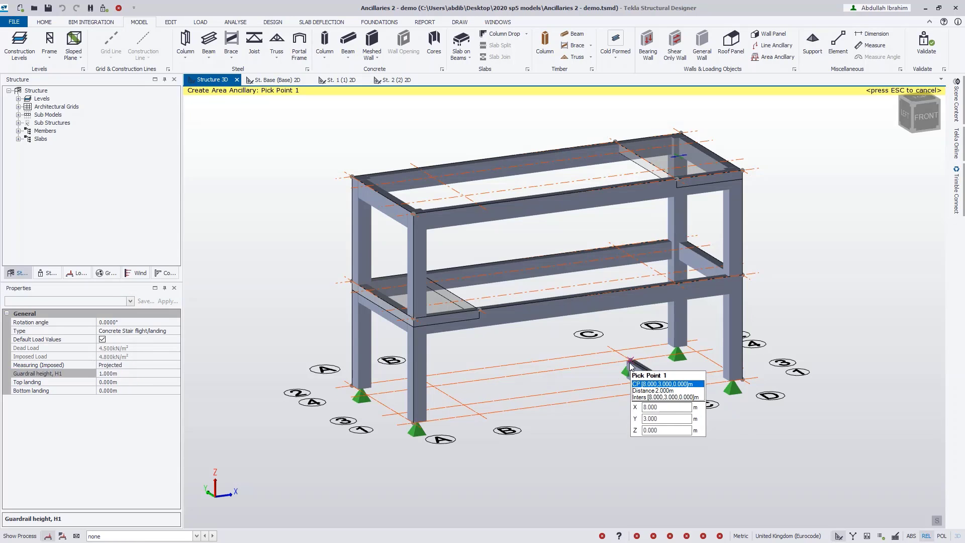
left_click(661, 386)
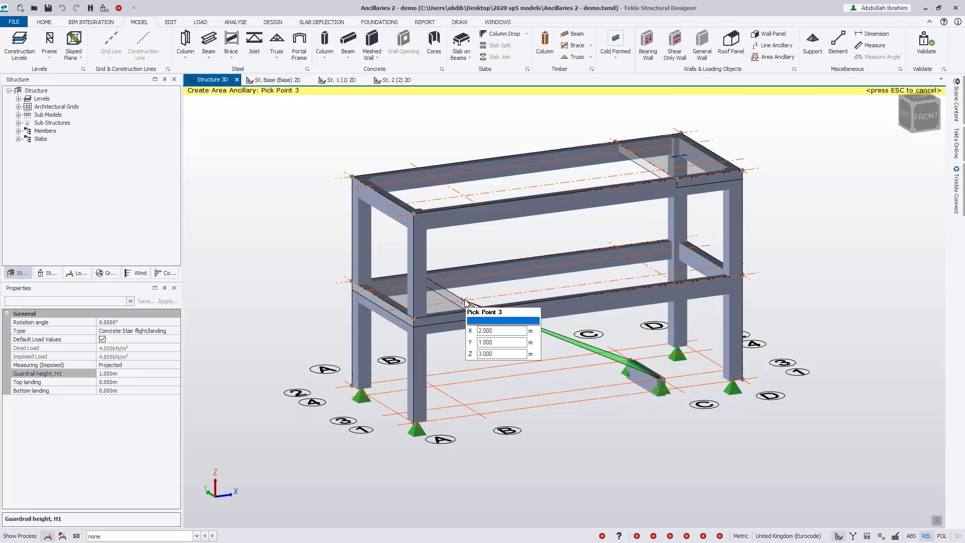
left_click(445, 287)
left_click(430, 282)
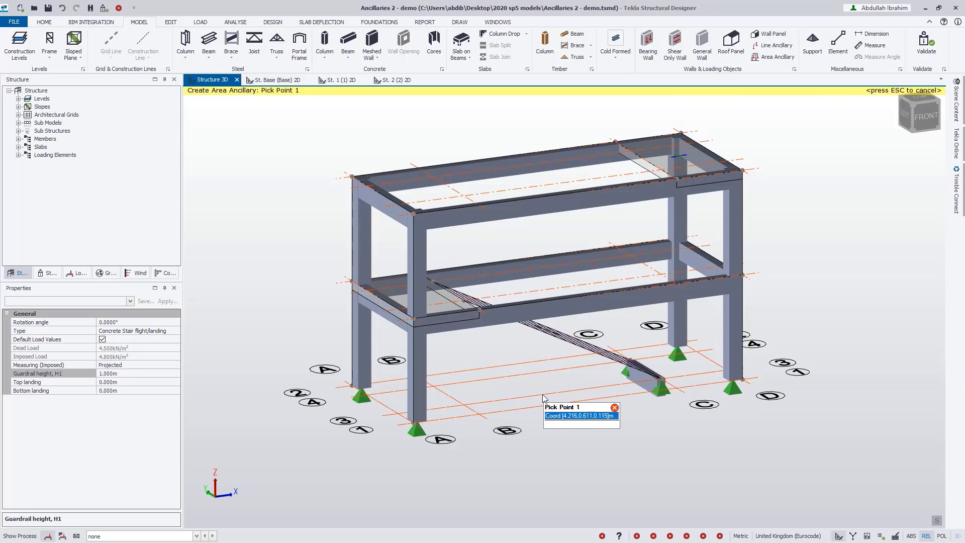
right_click_drag(487, 384, 525, 412)
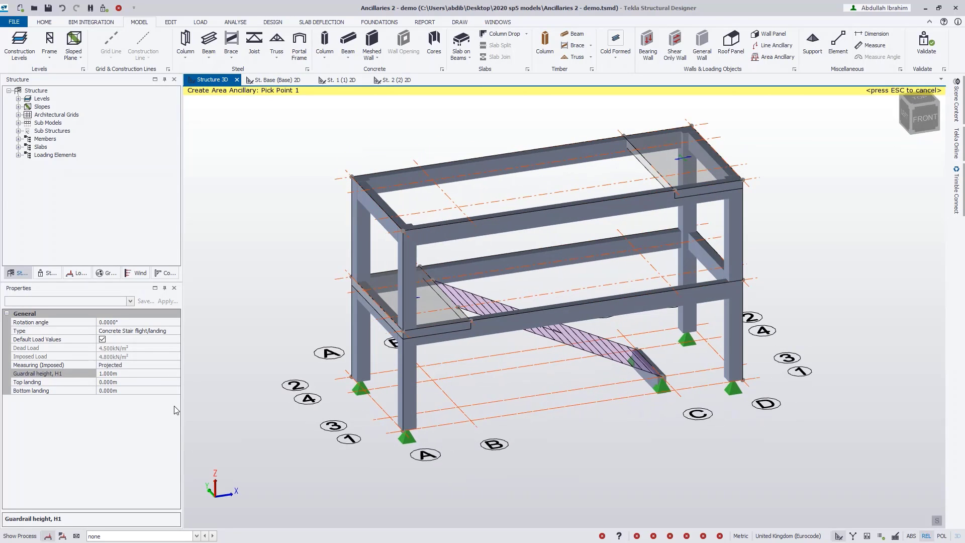
Set the top landing to 2 m and place a flight from the rear end of the first-floor slab edge to the second-floor slab edge
left_click(126, 382)
type("2")
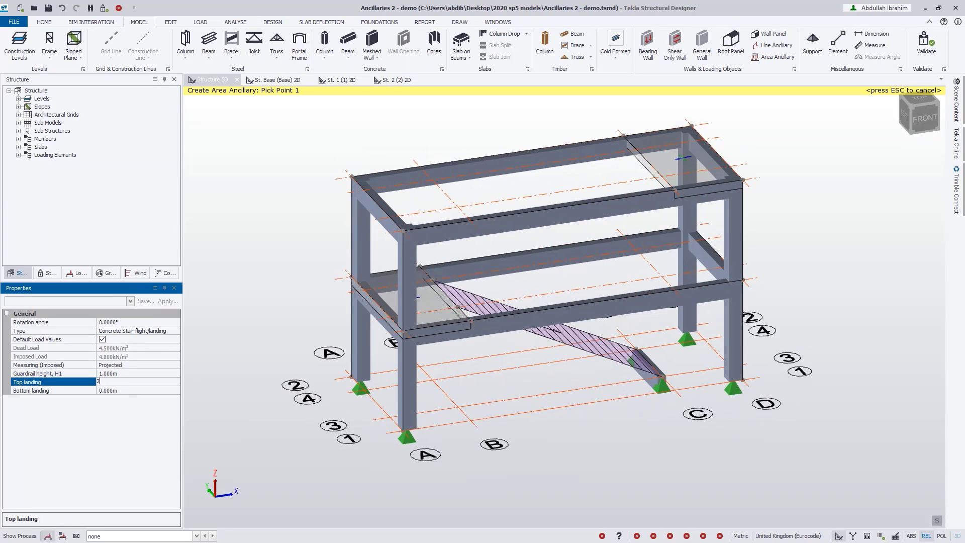
key("Return")
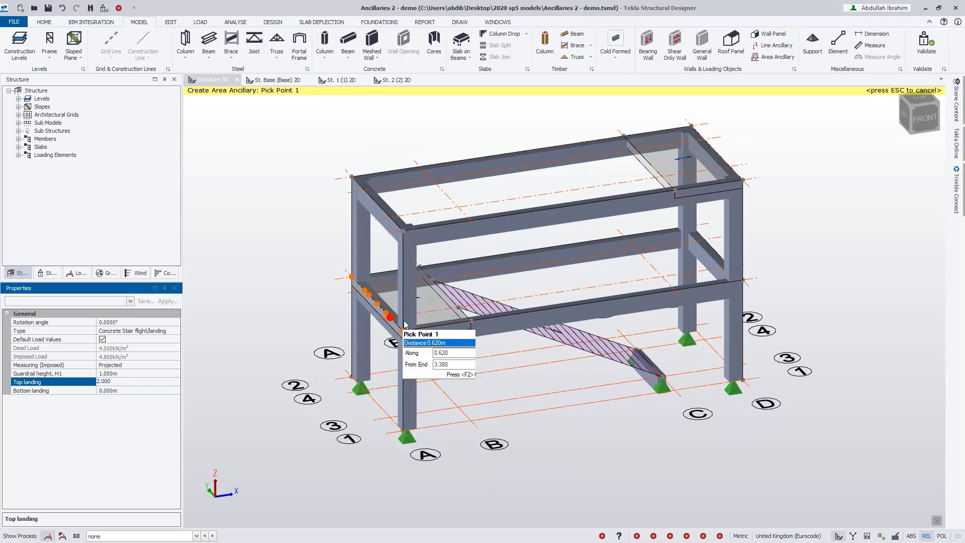
left_click(421, 271)
left_click(430, 282)
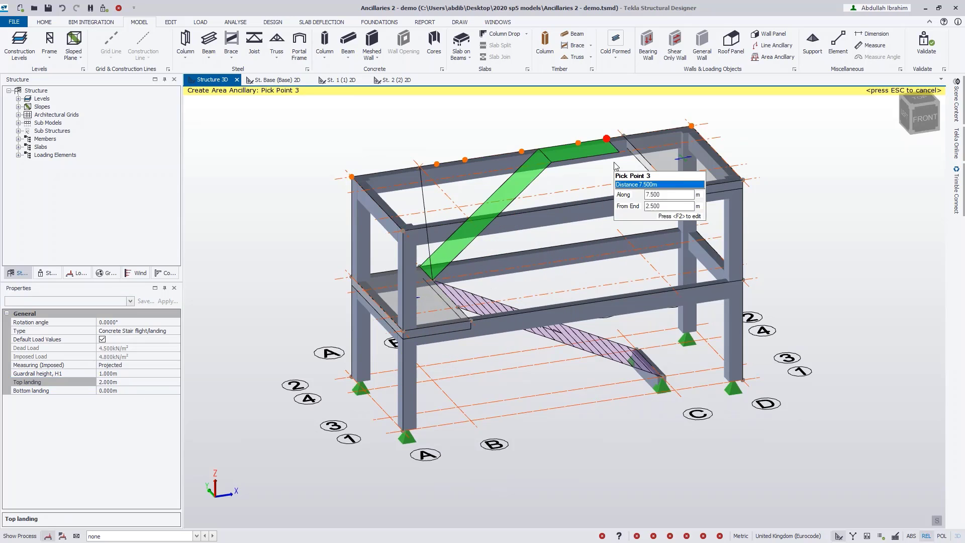
left_click(625, 137)
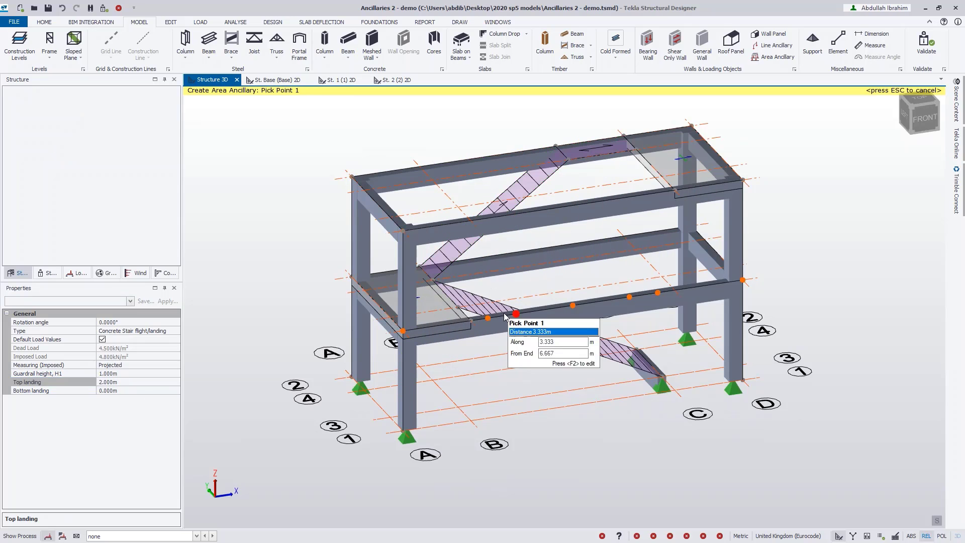
Place a second flight with top landing from the front end of the first-floor slab edge to the second-floor slab edge, and finish placing
left_click(458, 307)
left_click(472, 321)
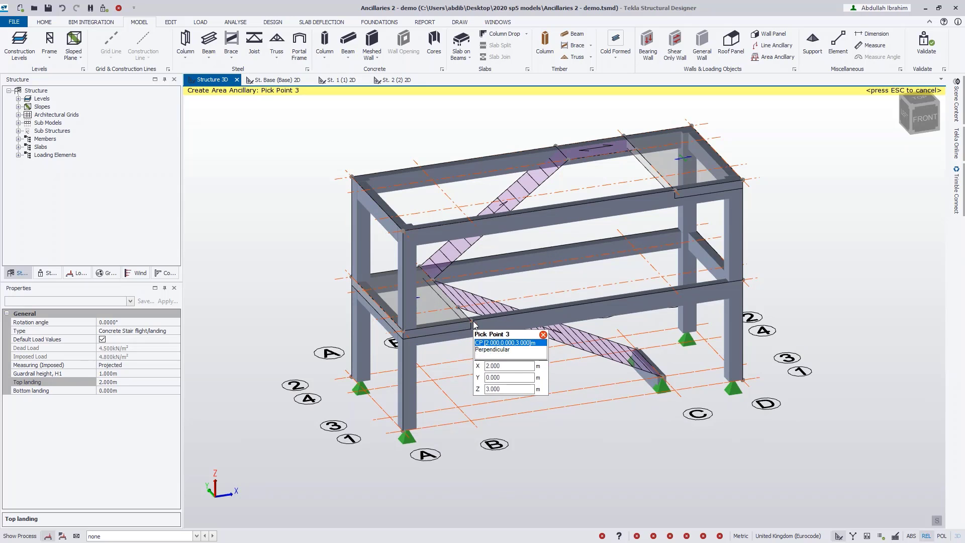
left_click(664, 185)
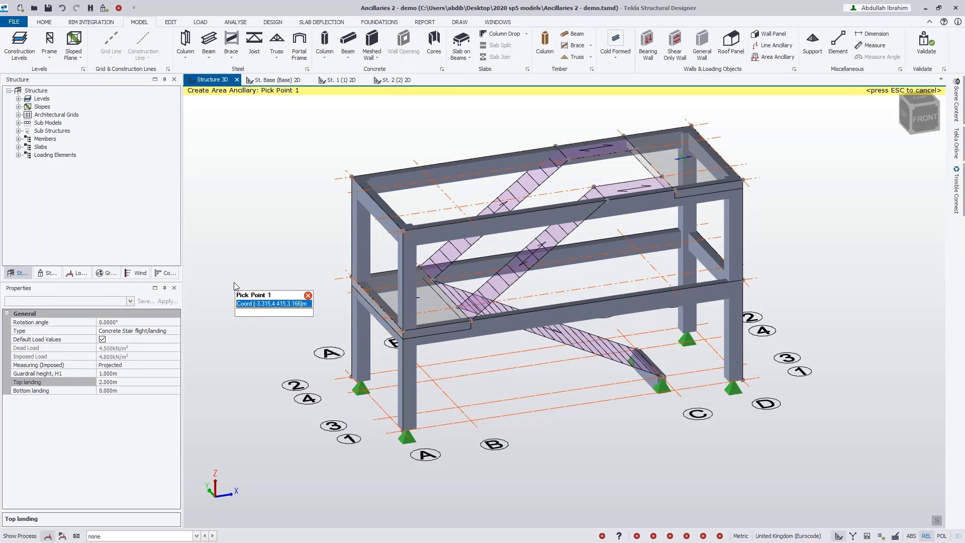
key("Escape")
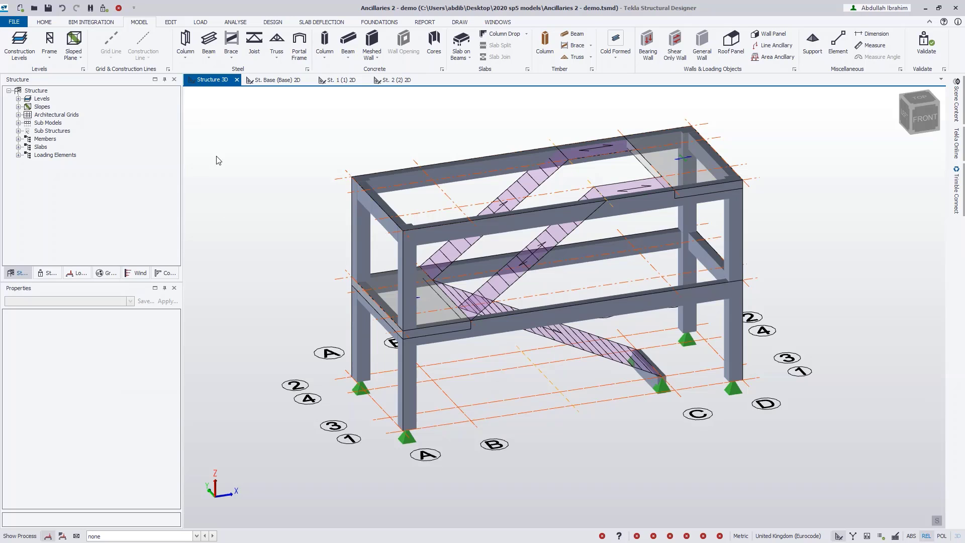
Run the load decomposition and display the 5 Ancillary Dead loadcase on the 3D structure
left_click(200, 22)
left_click(390, 55)
left_click(394, 99)
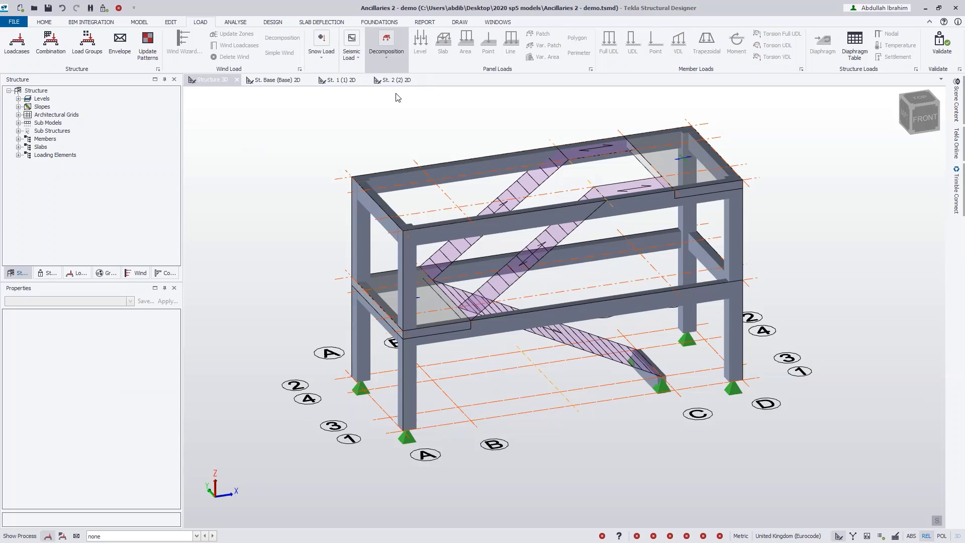
left_click(150, 536)
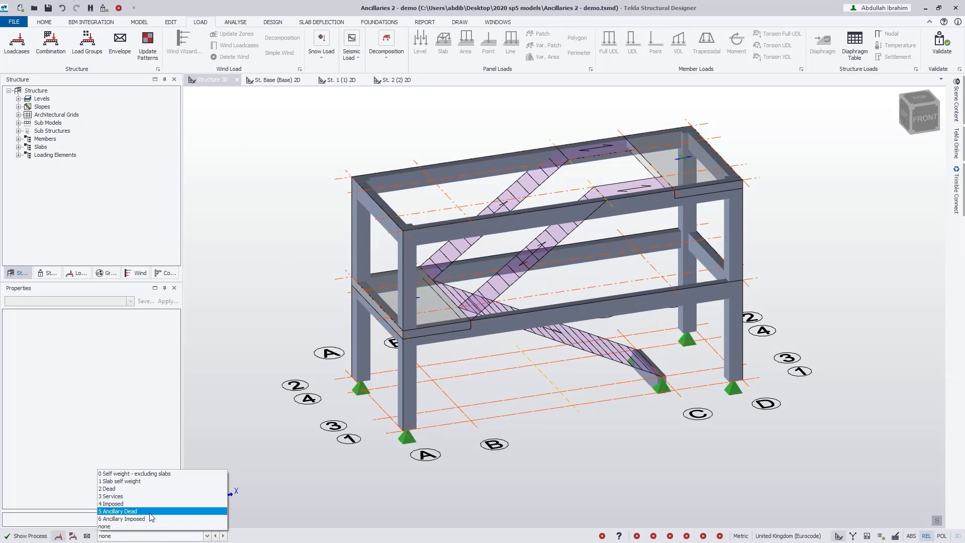
left_click(150, 513)
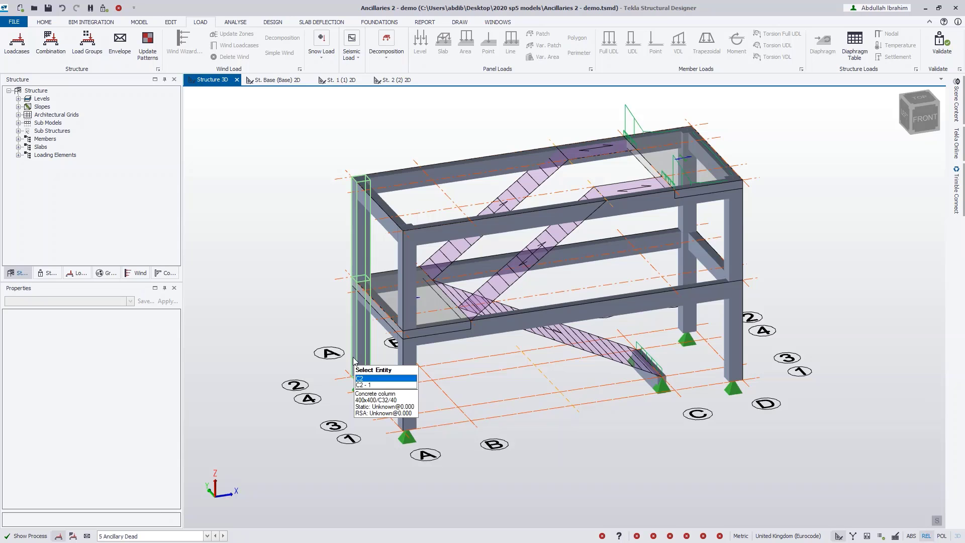
Turn on text labels for the decomposed loads in the 3D view's scene content
left_click(958, 109)
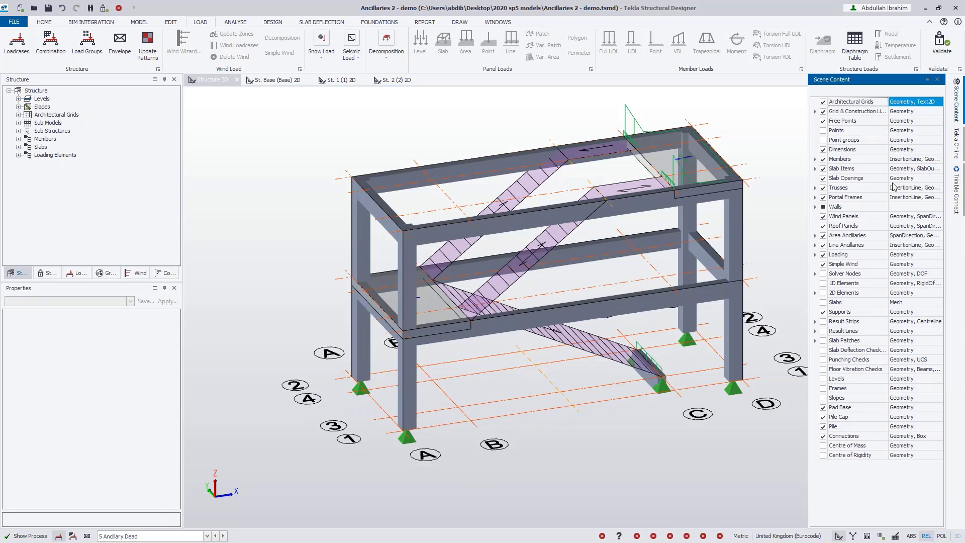
left_click(815, 255)
left_click(911, 360)
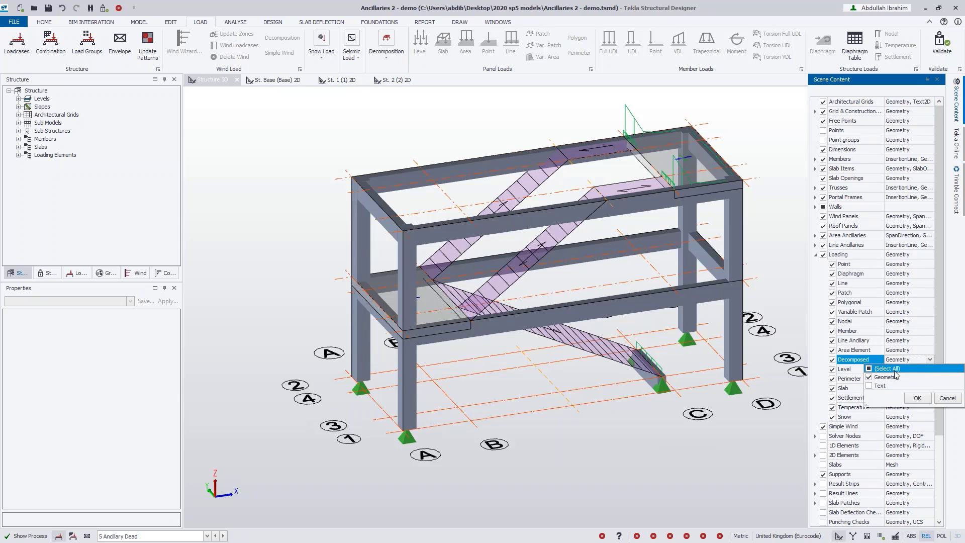
left_click(869, 386)
left_click(917, 398)
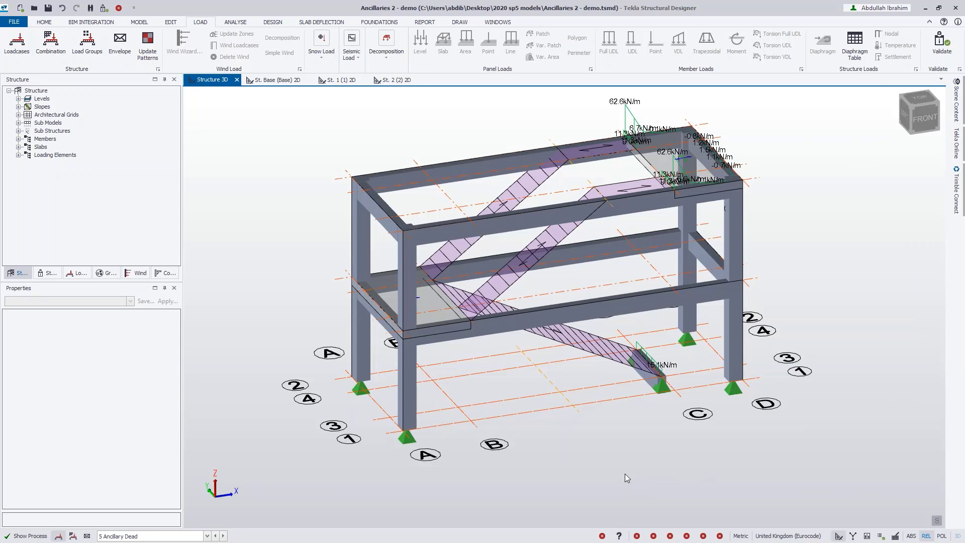
Examine the decomposed ancillary dead loads around the second-floor slab edge and on the base beam supporting the lower flight
middle_click_drag(708, 454, 679, 439)
mouse_move(725, 333)
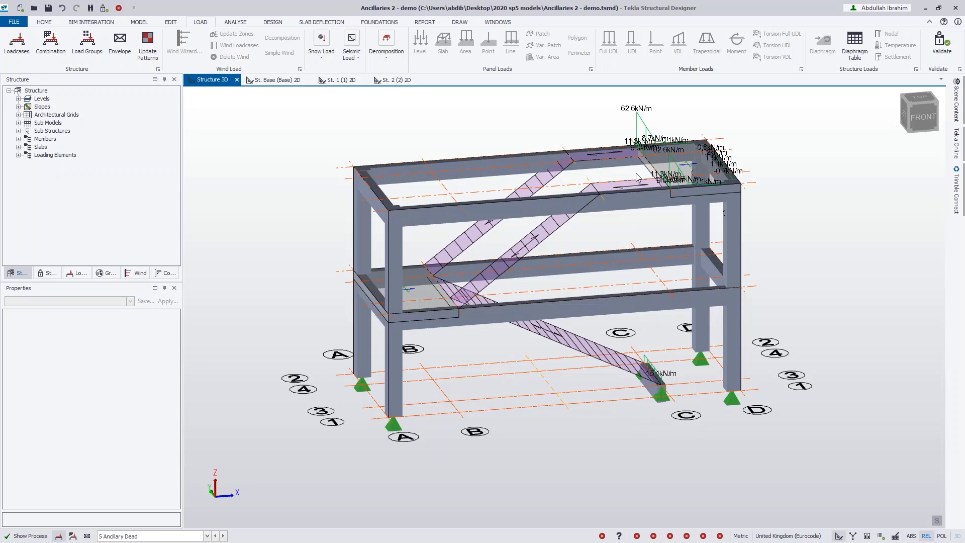
scroll(637, 176, "up", 5)
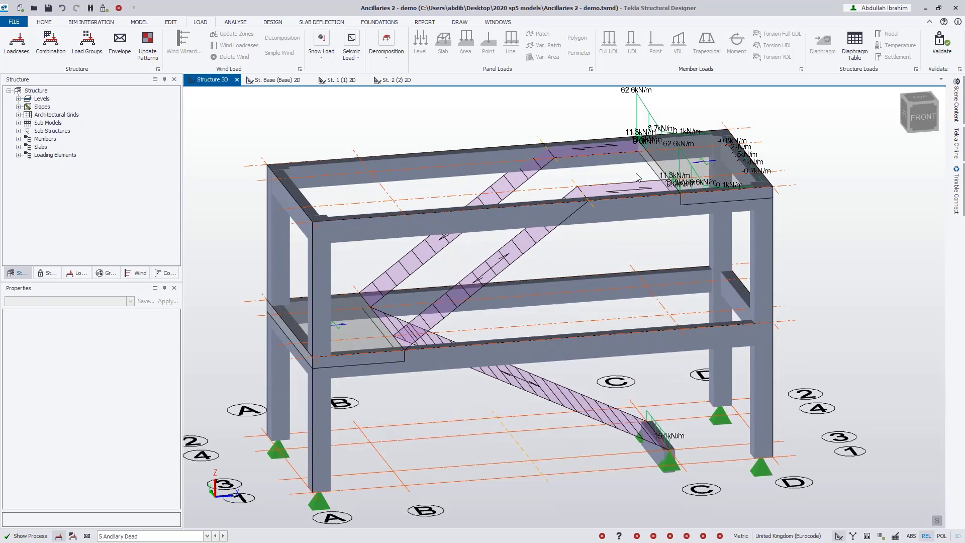
scroll(623, 153, "up", 5)
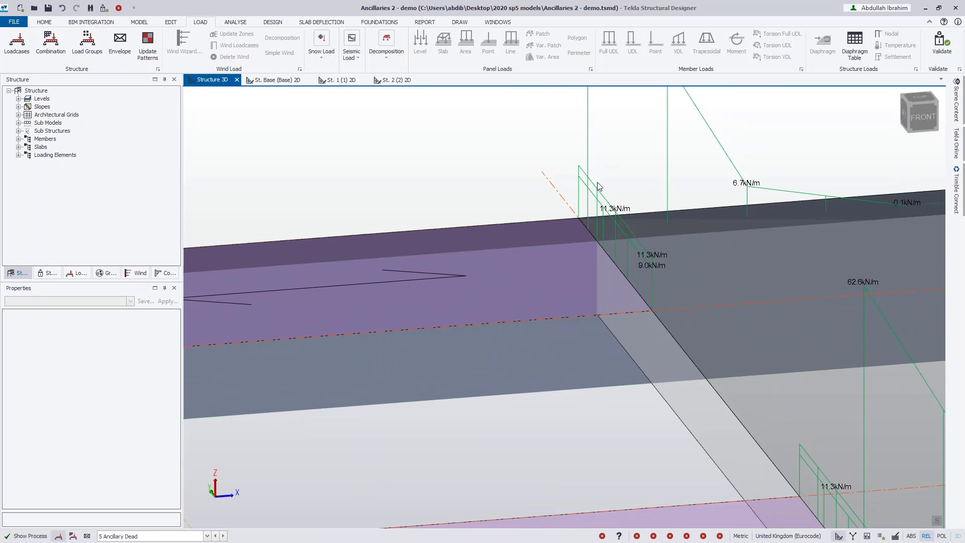
scroll(606, 218, "down", 6)
scroll(602, 253, "down", 4)
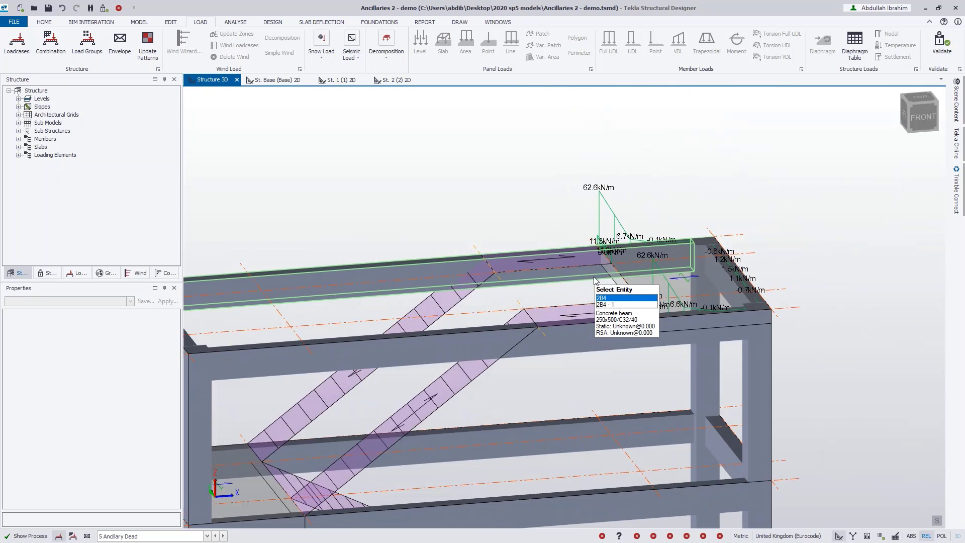
scroll(613, 203, "down", 3)
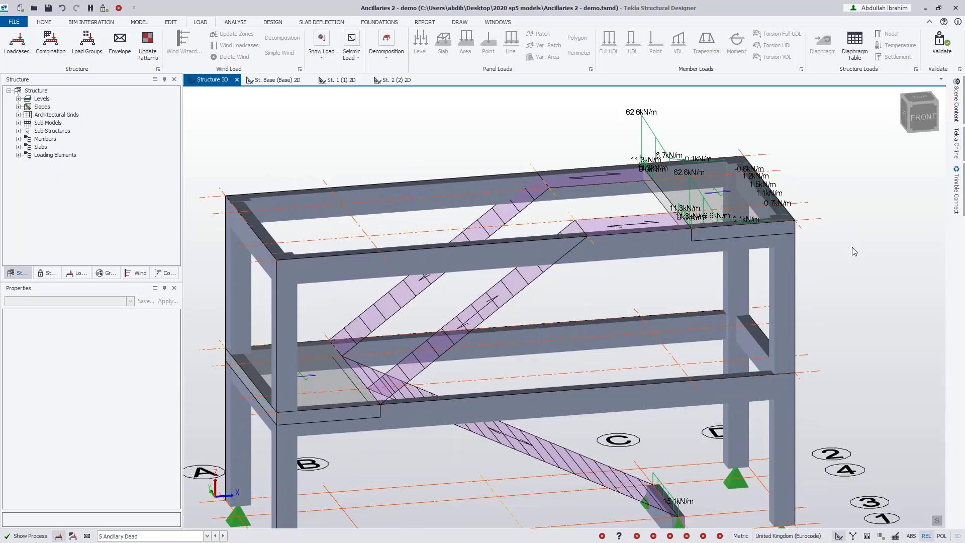
scroll(845, 264, "down", 3)
middle_click_drag(792, 432, 687, 419)
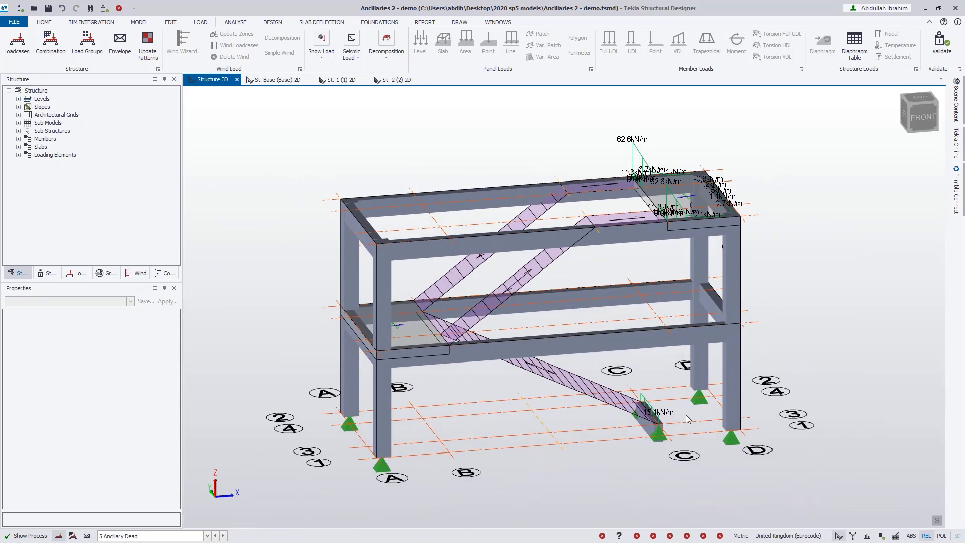
scroll(673, 415, "up", 3)
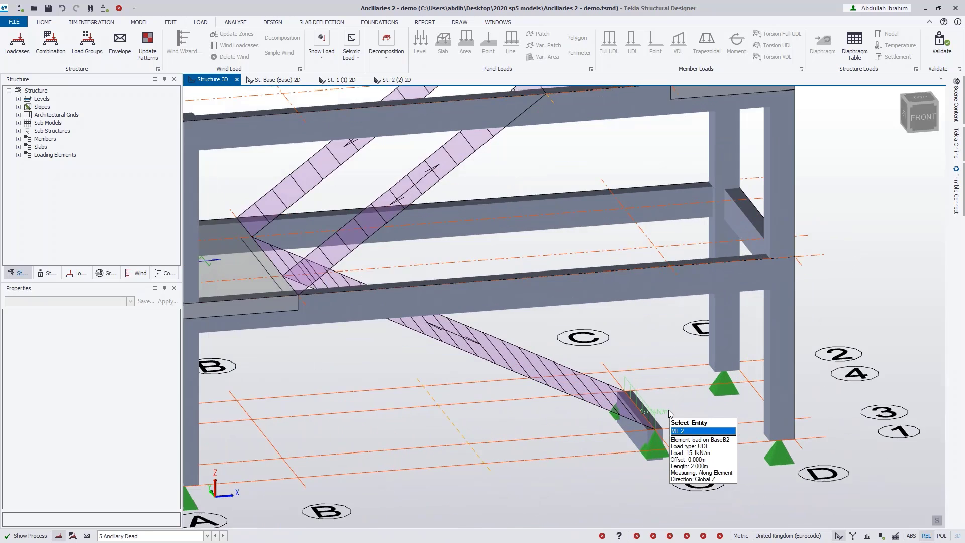
scroll(687, 419, "up", 2)
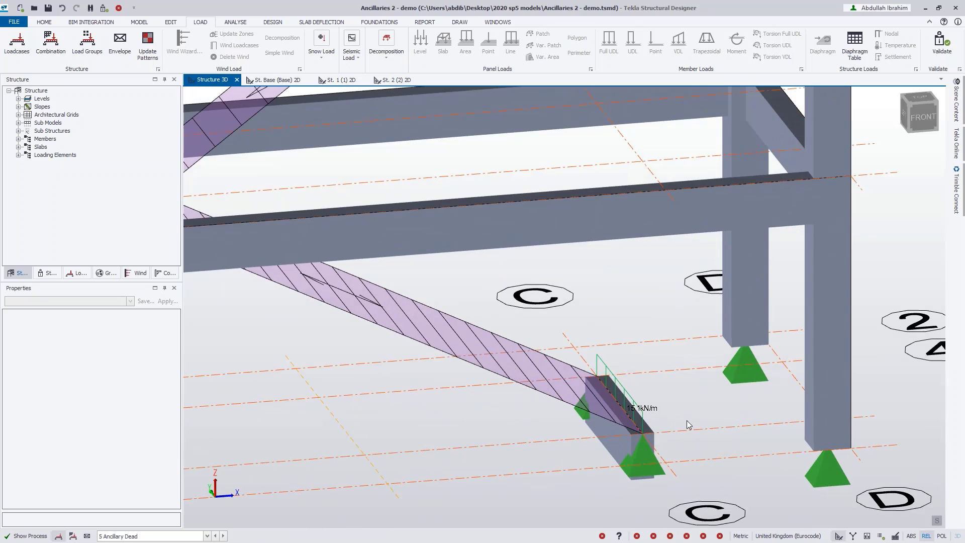
scroll(689, 425, "down", 5)
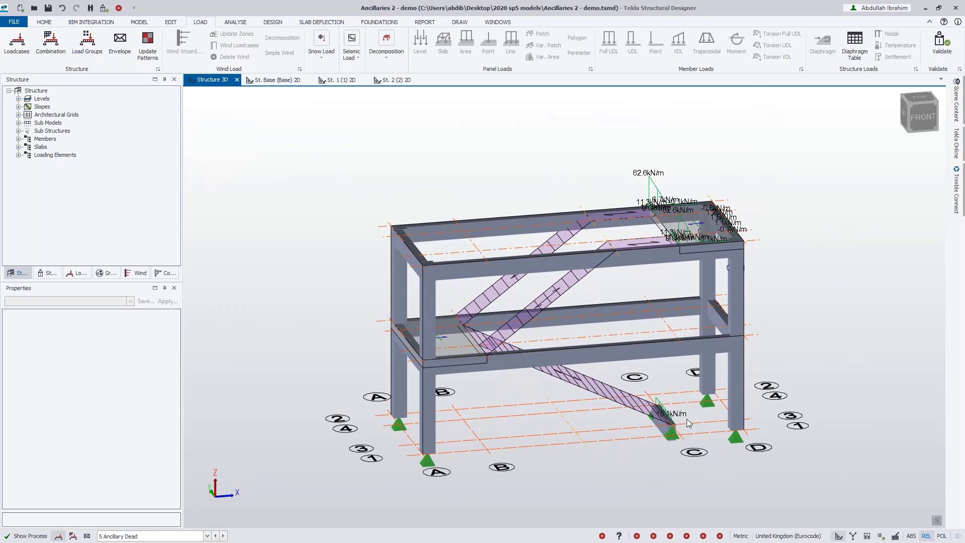
Model a single-span concrete beam along the first-floor slab's free edge, spanning from the front floor beam to the rear one, with Continuous off
middle_click_drag(513, 379, 477, 413)
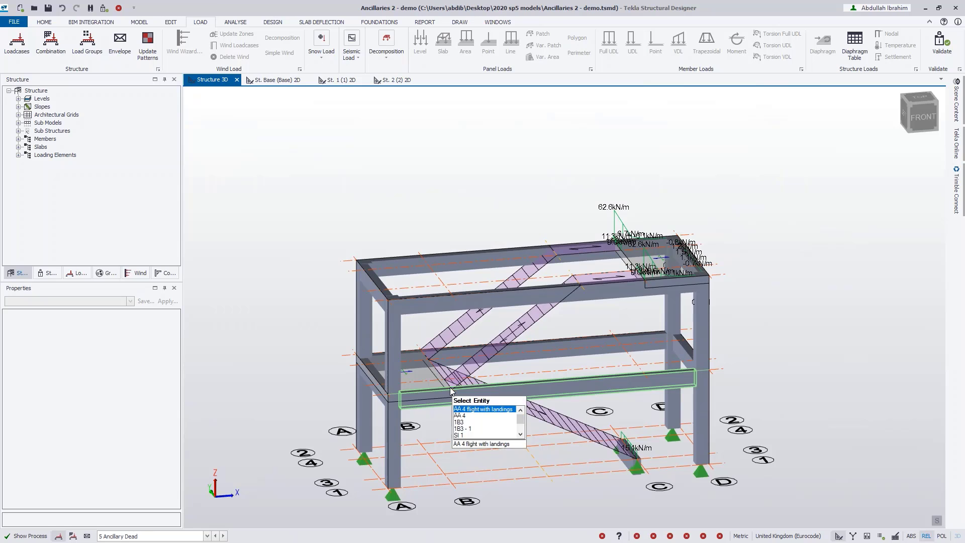
scroll(444, 413, "up", 3)
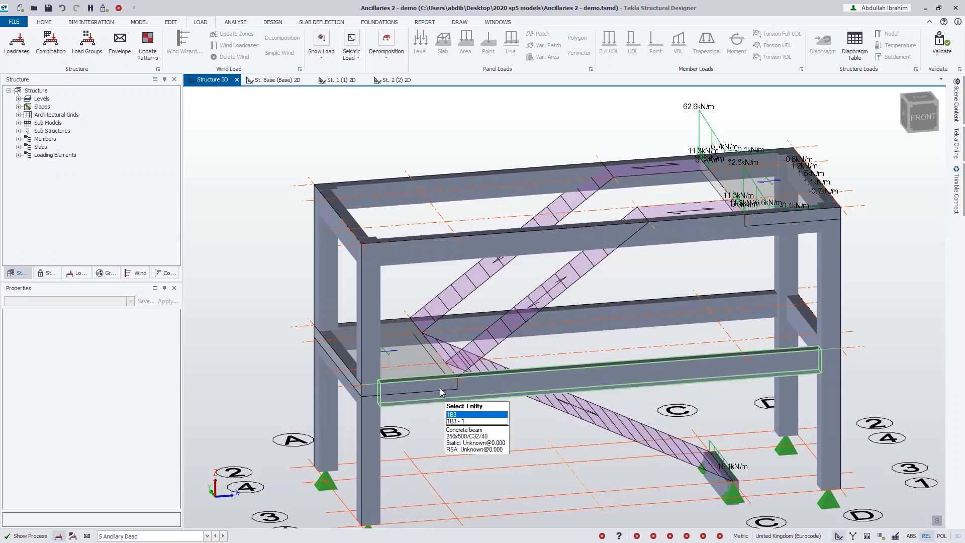
left_click(140, 23)
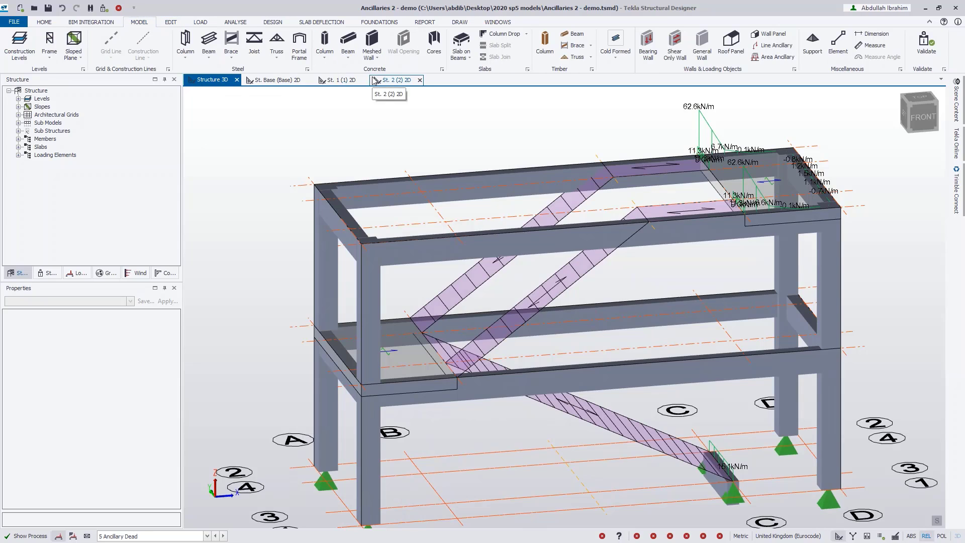
left_click(347, 40)
left_click(102, 322)
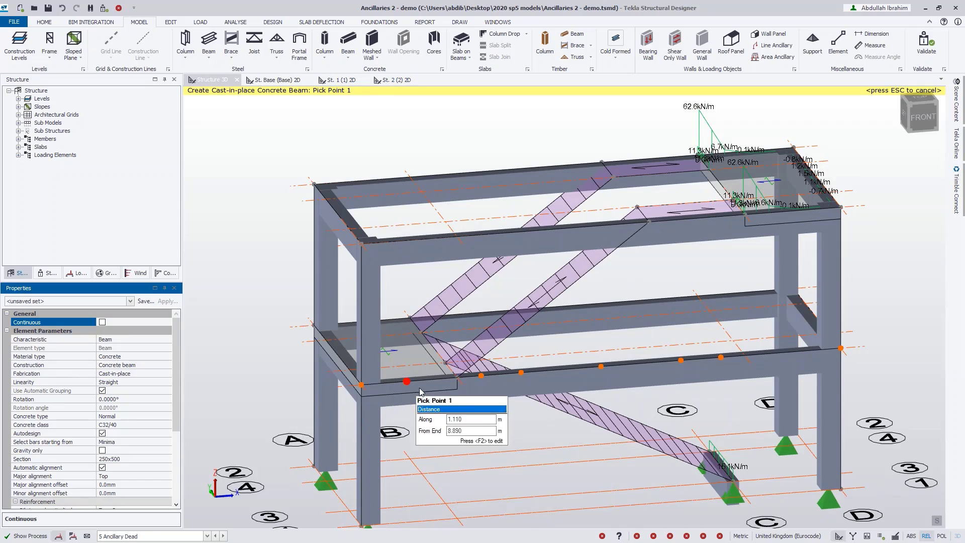
left_click(436, 353)
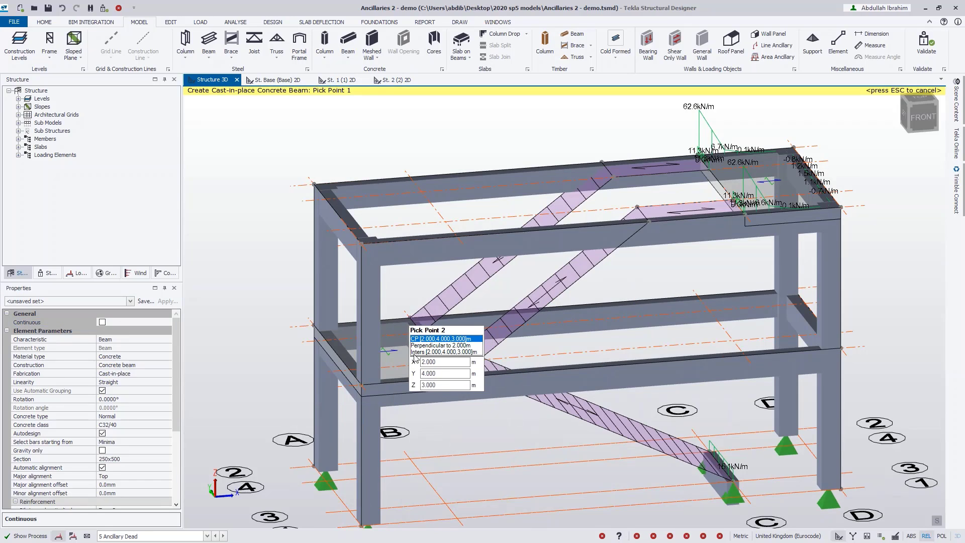
left_click(411, 317)
key("Escape")
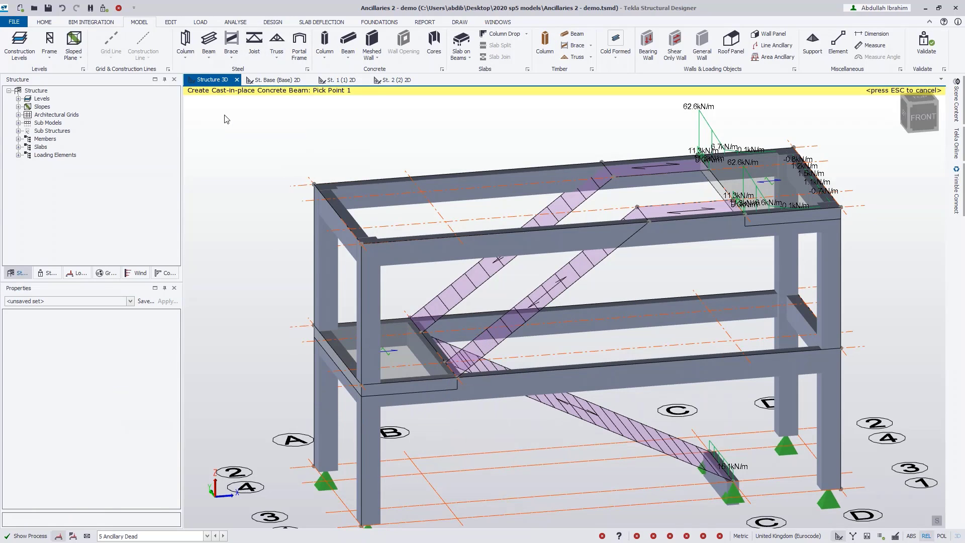
Rerun the load decomposition and inspect the loads applied to the new first-floor landing beam
left_click(200, 22)
left_click(386, 53)
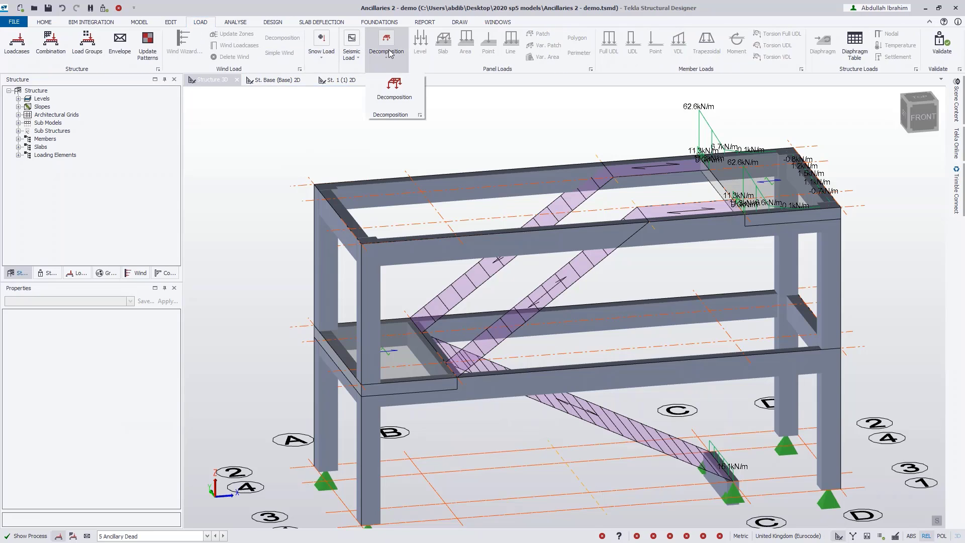
left_click(395, 93)
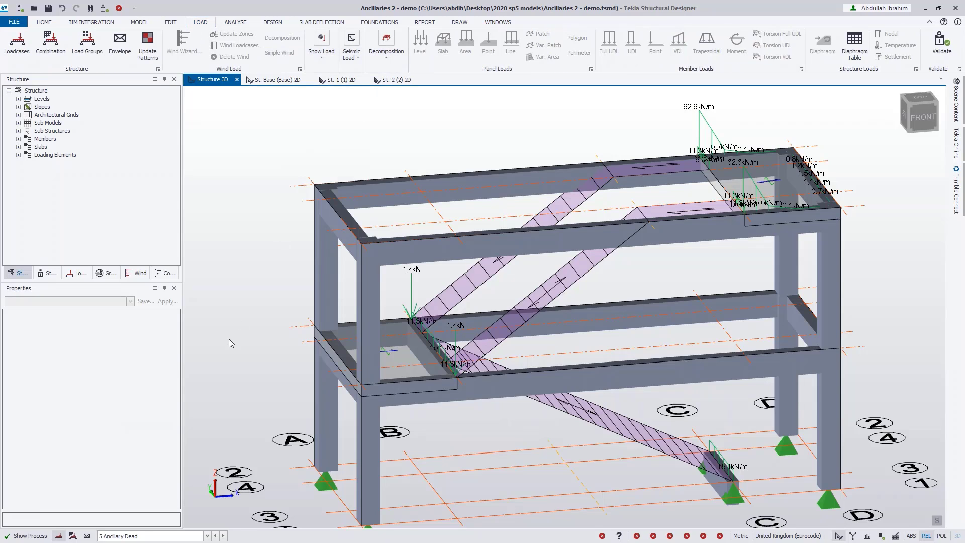
scroll(477, 402, "up", 5)
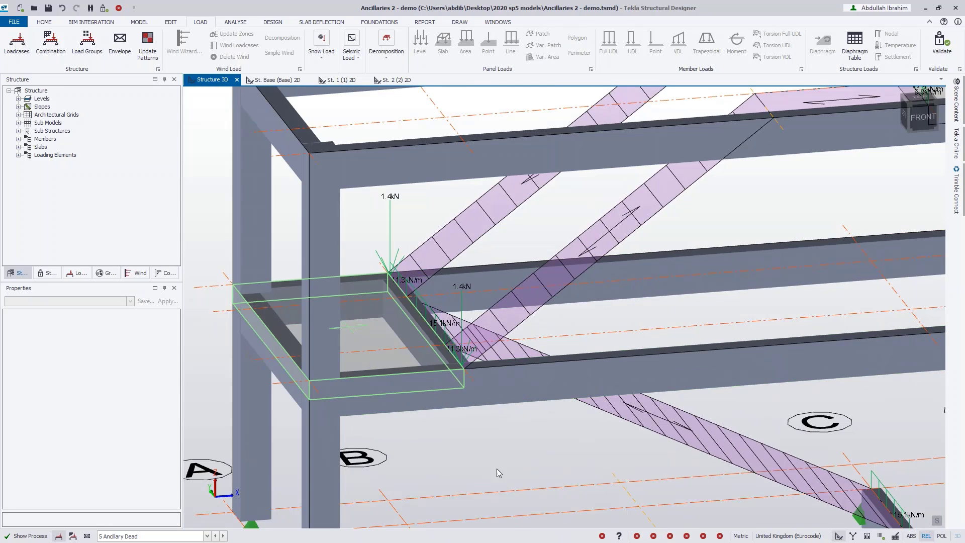
scroll(444, 402, "down", 5)
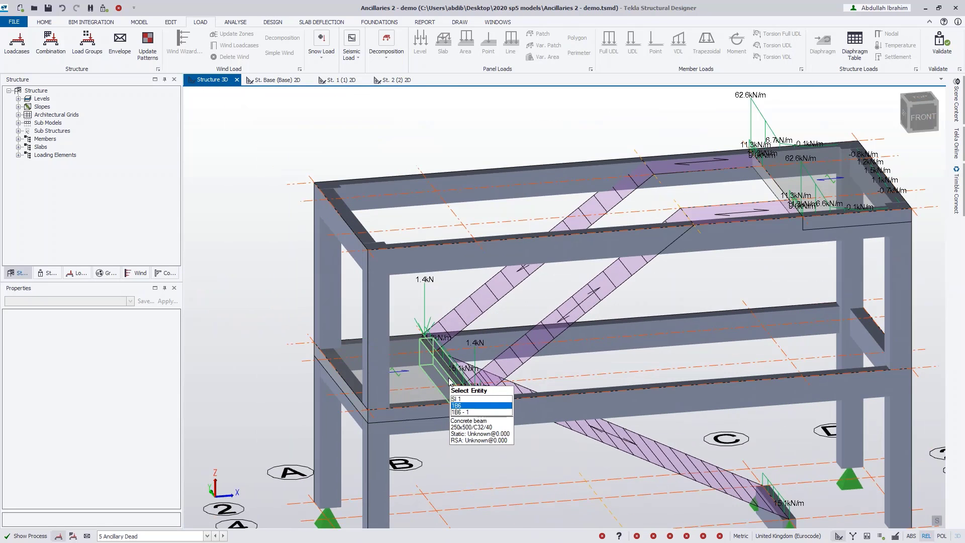
Change the characteristic of the first-floor landing beam to Analysis element, and clear the selection
left_click(444, 399)
left_click(150, 347)
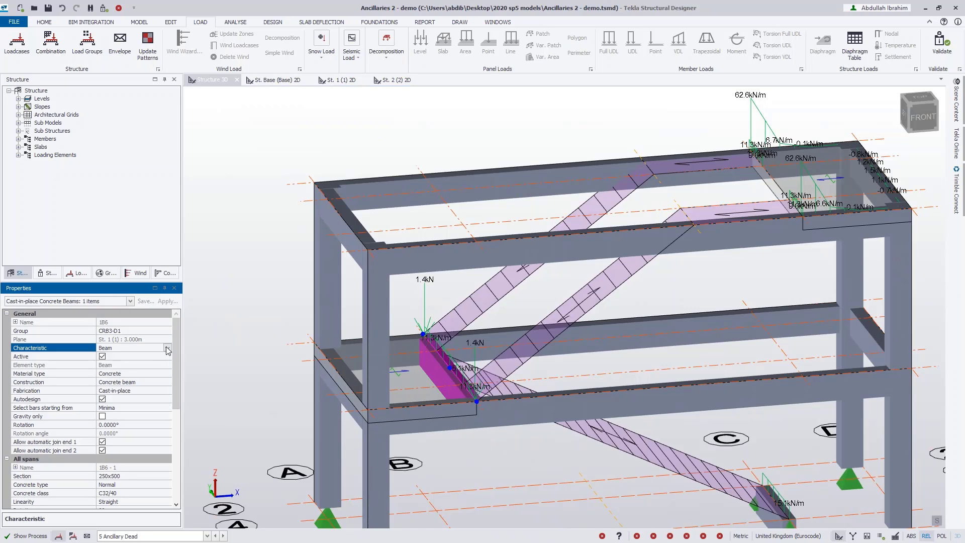
left_click(167, 347)
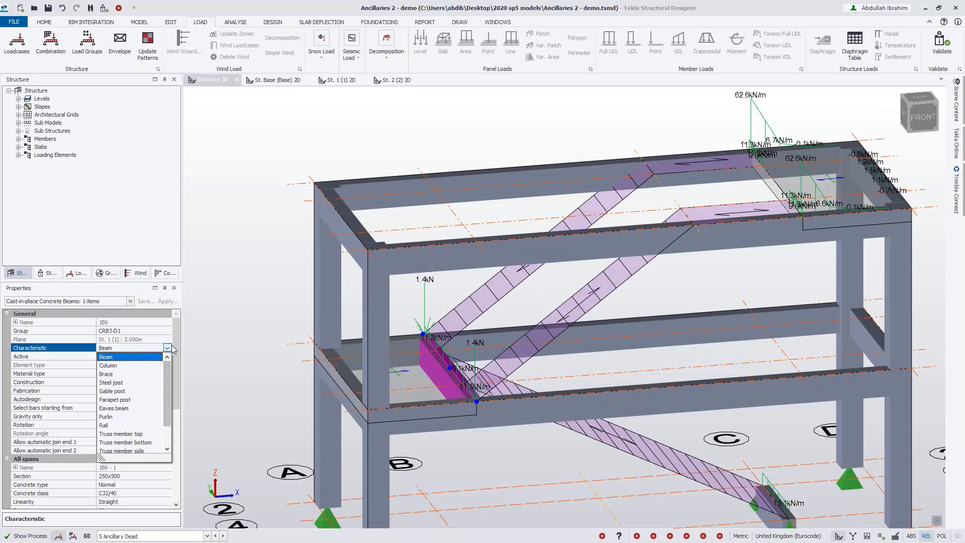
left_click(172, 375)
left_click(170, 372)
left_click(168, 373)
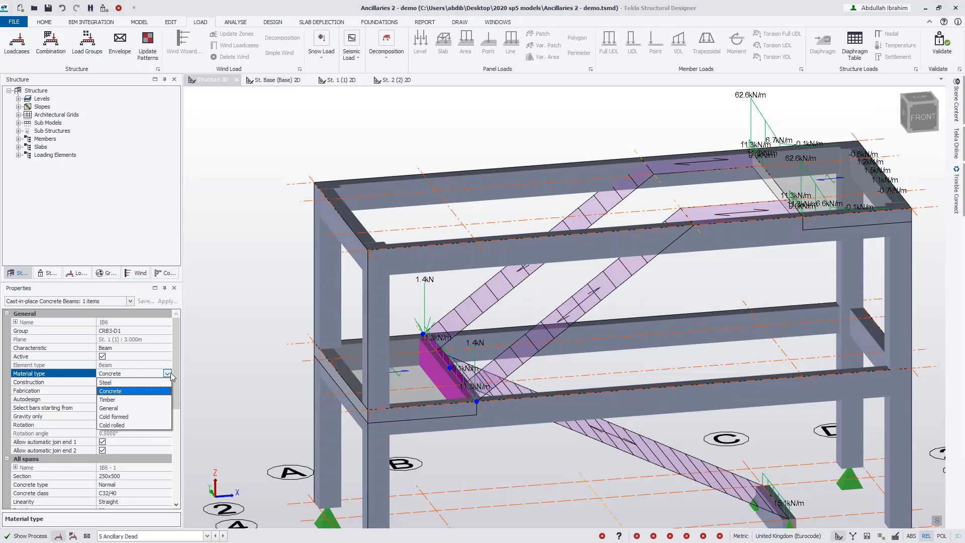
left_click(168, 347)
left_click(168, 347)
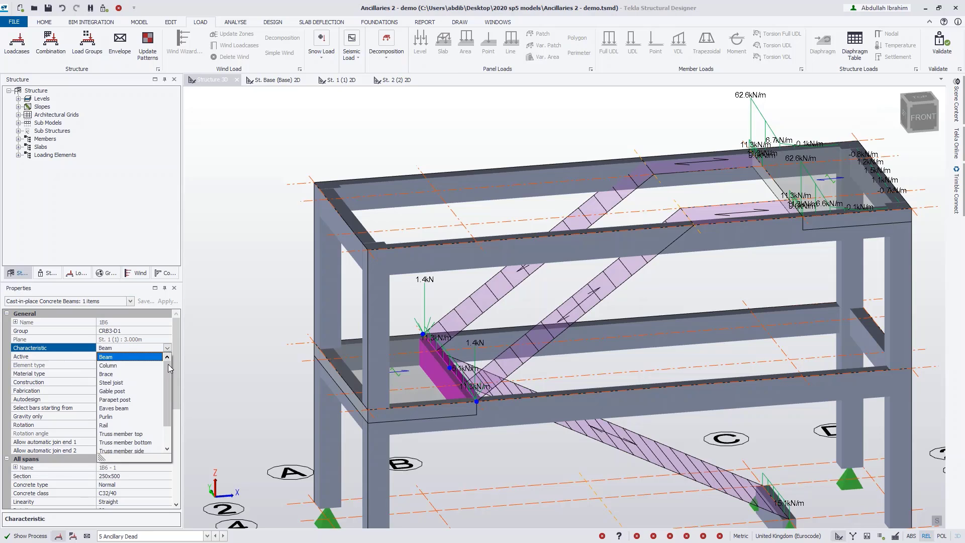
left_click_drag(167, 379, 167, 433)
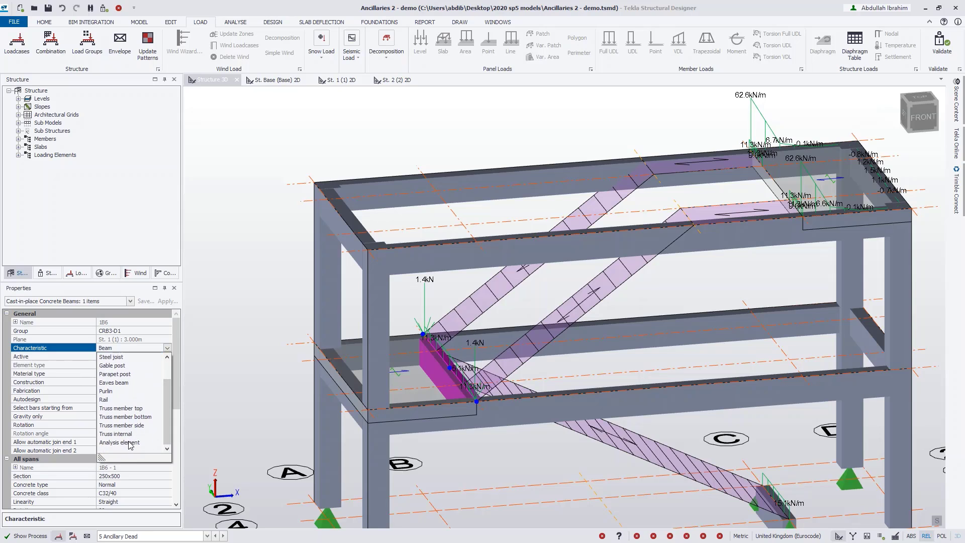
left_click(126, 442)
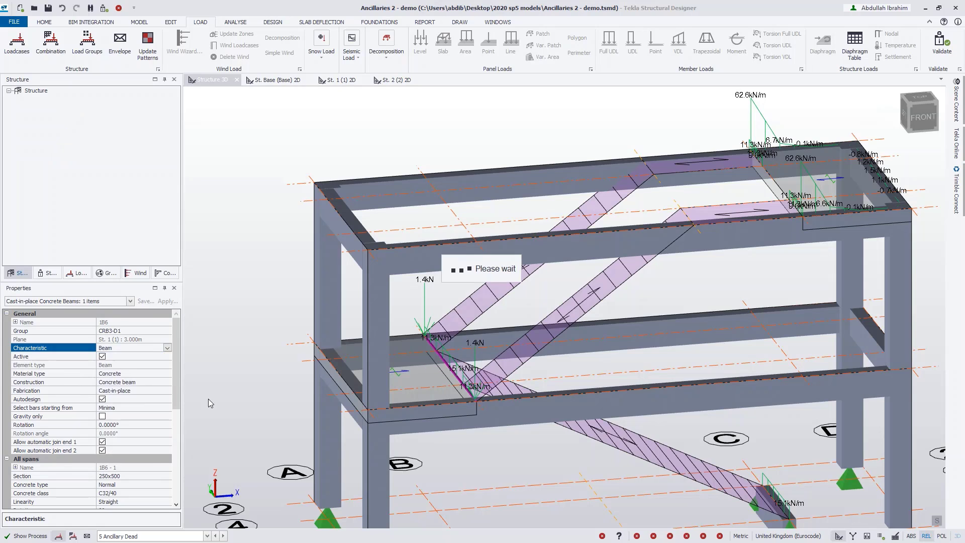
left_click(254, 281)
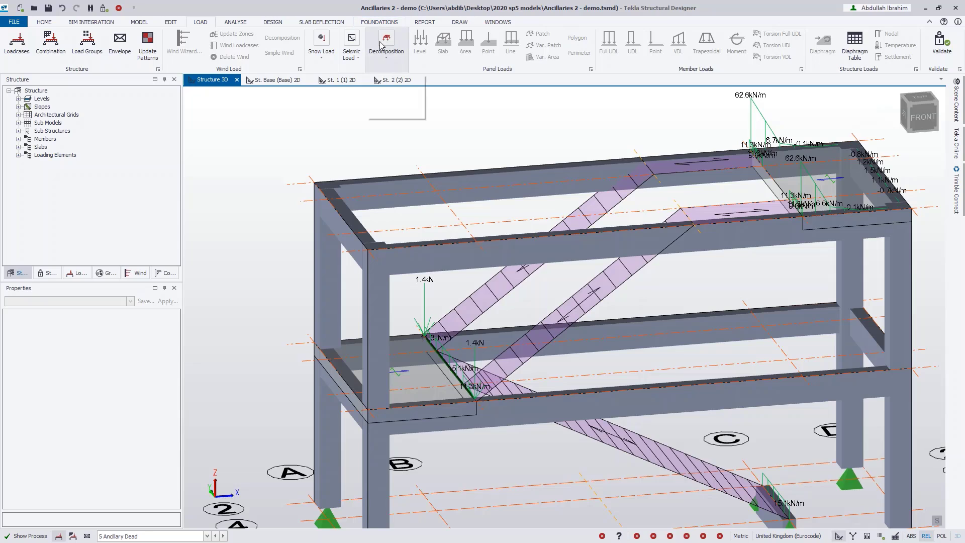
Decompose the loads again and review the stair loads on the first-floor analysis element
left_click(396, 93)
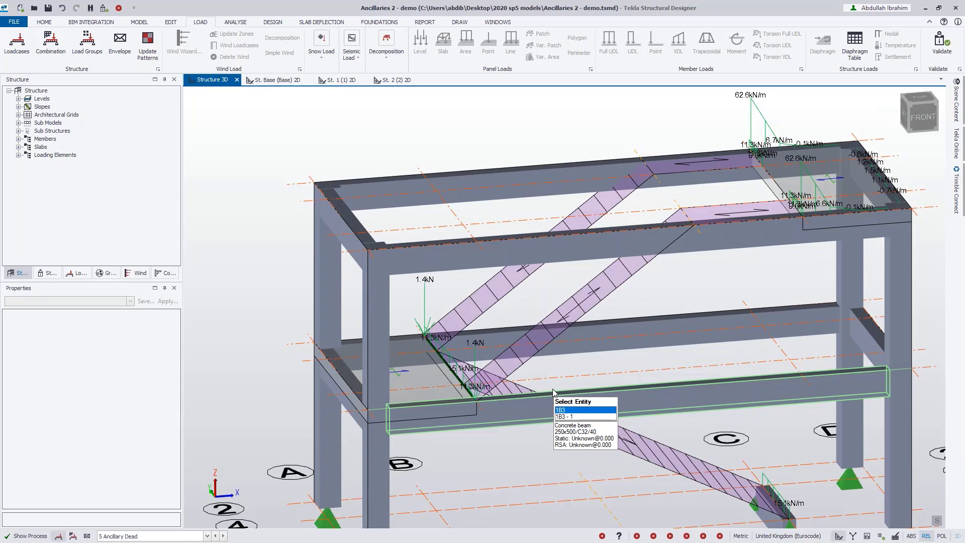
scroll(553, 392, "down", 1)
scroll(585, 448, "down", 1)
middle_click_drag(584, 445, 584, 455)
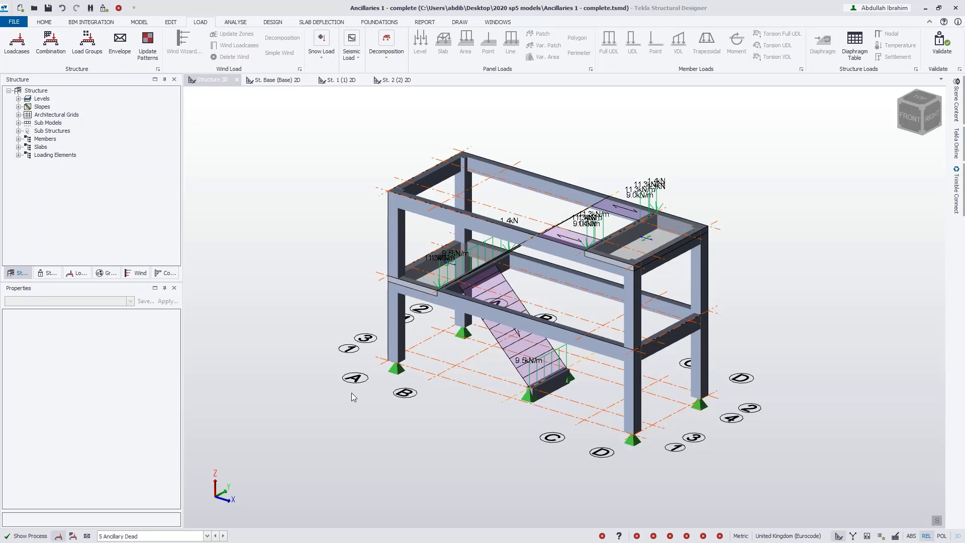
Delete the area ancillary flight between the base beam and the first-floor landing beam, and rerun the load decomposition
right_click_drag(351, 393, 408, 397)
mouse_move(504, 341)
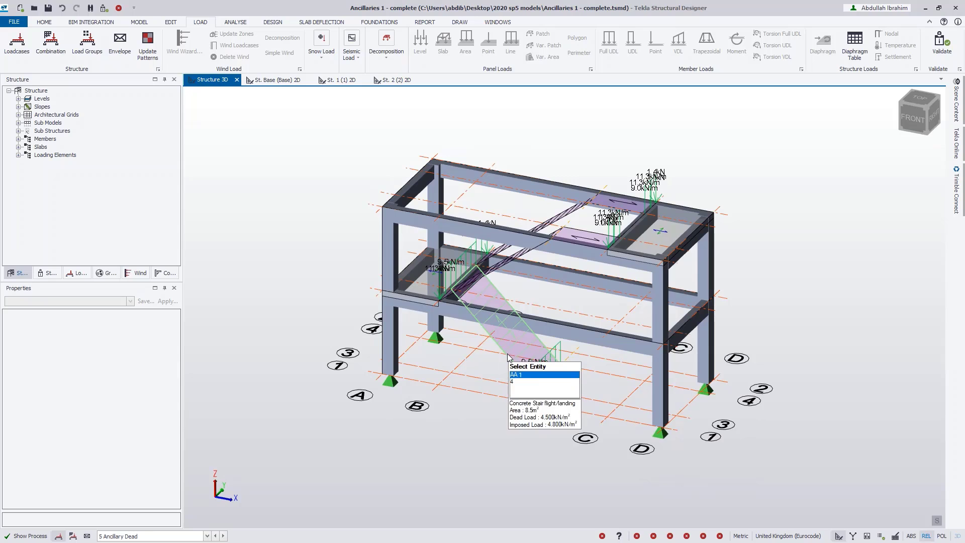
left_click(504, 345)
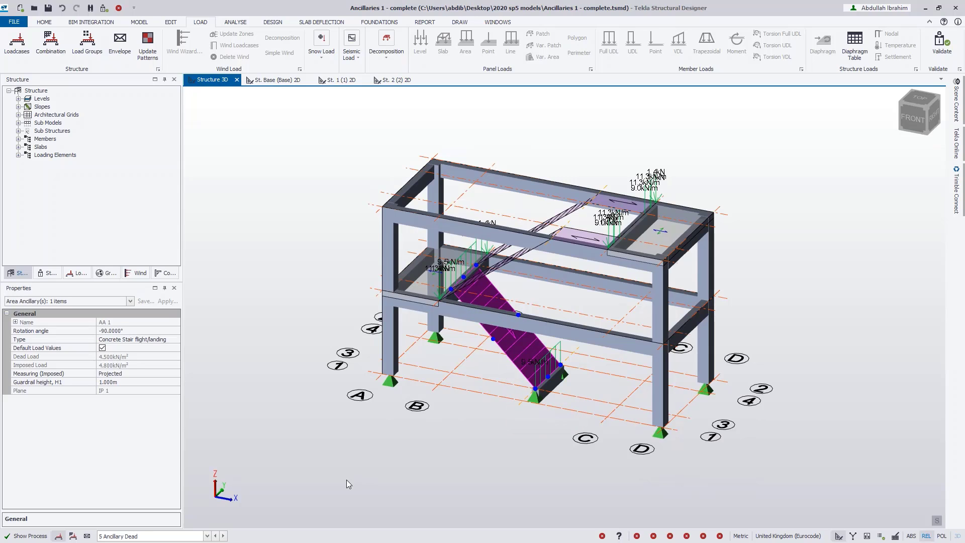
key("Delete")
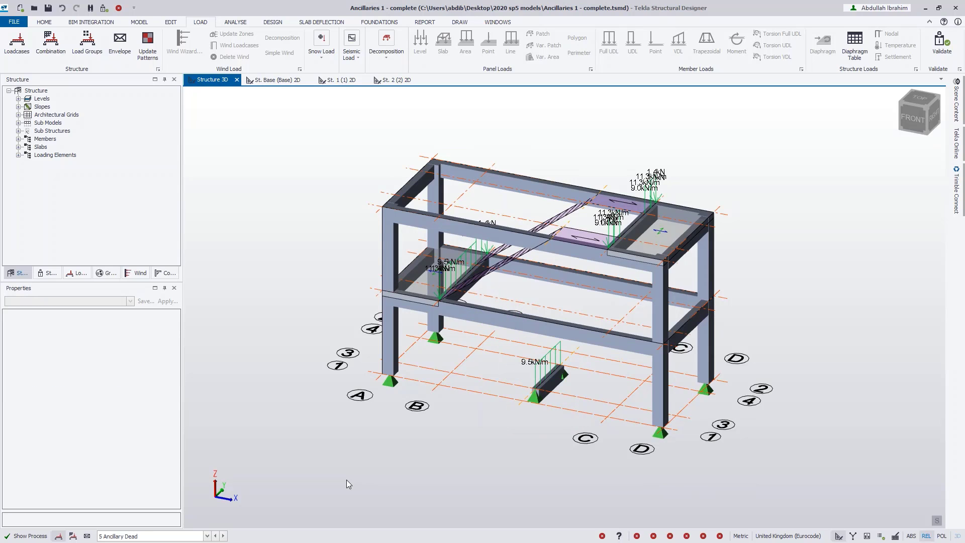
left_click(386, 45)
left_click(394, 94)
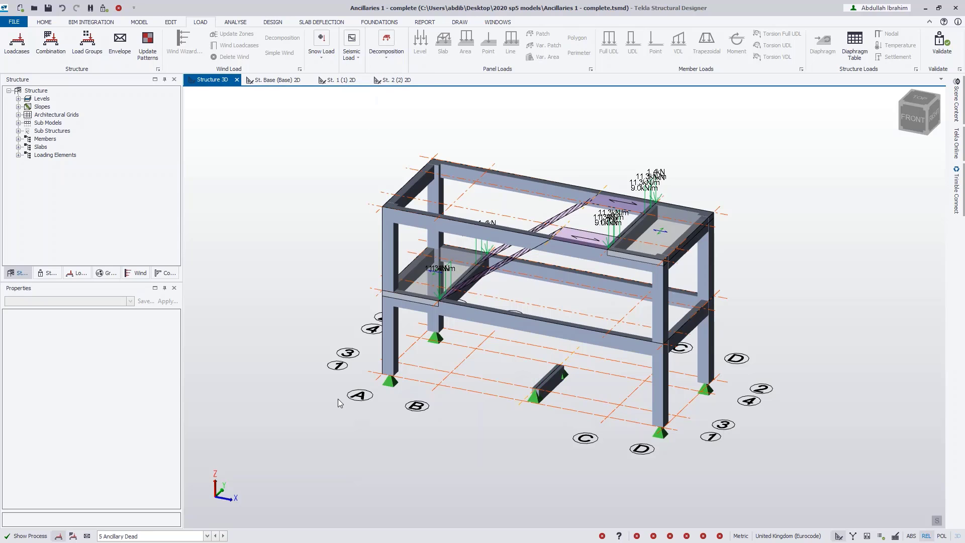
Start a non-continuous line ancillary of type Concrete Stair flight/landing with a width of 2 m
mouse_move(521, 418)
left_click(139, 23)
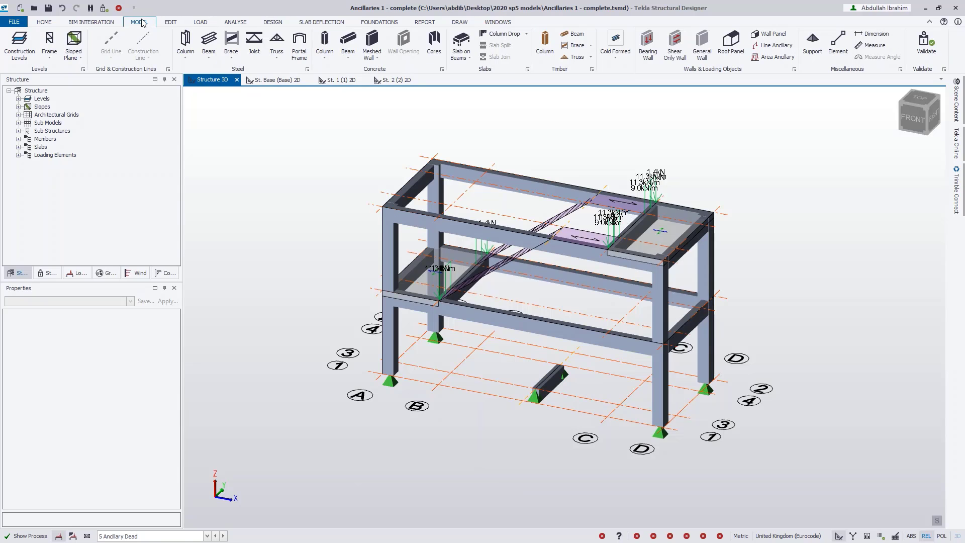
left_click(789, 46)
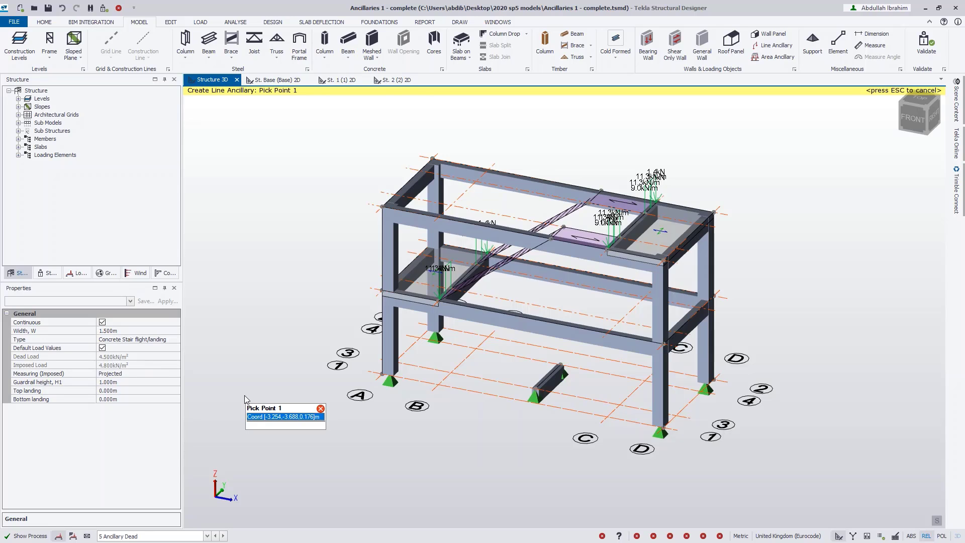
left_click(102, 322)
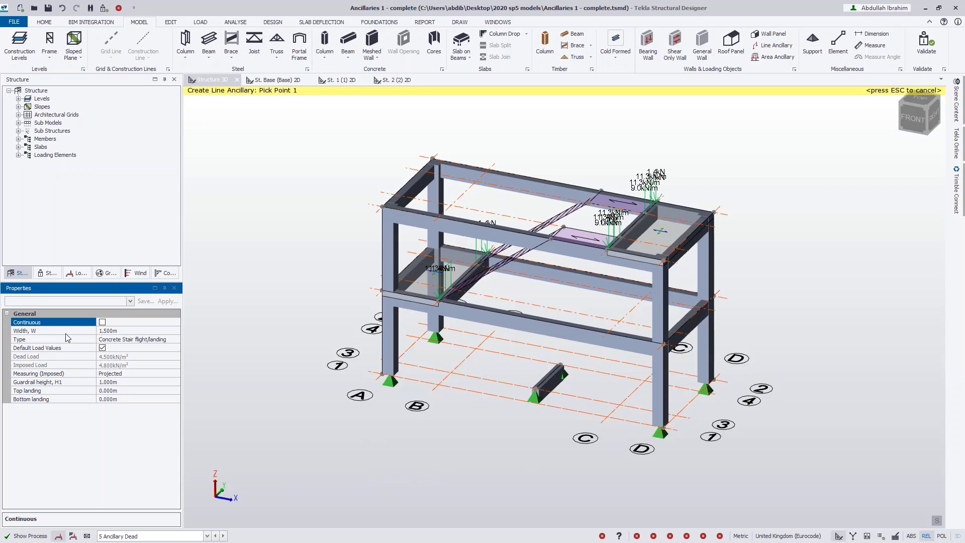
left_click(124, 331)
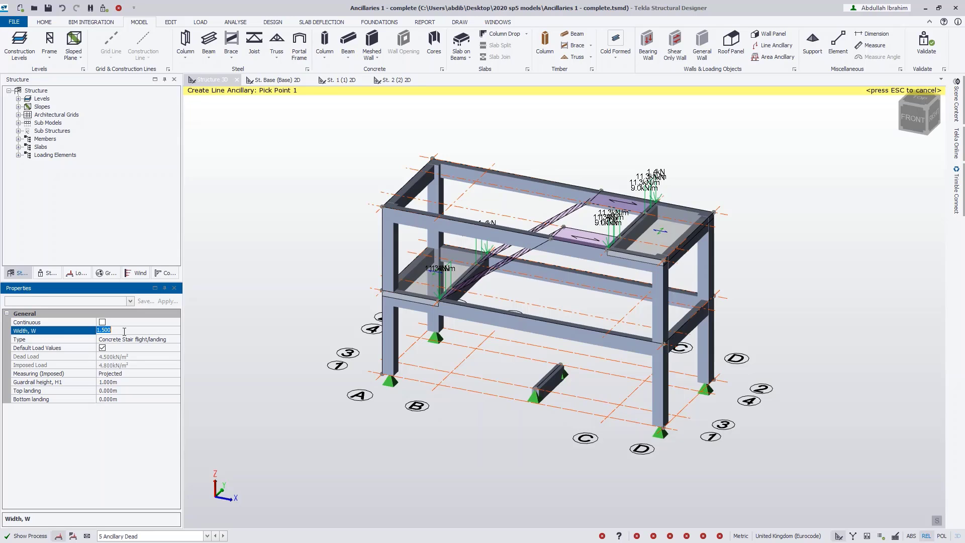
type("2")
key("Return")
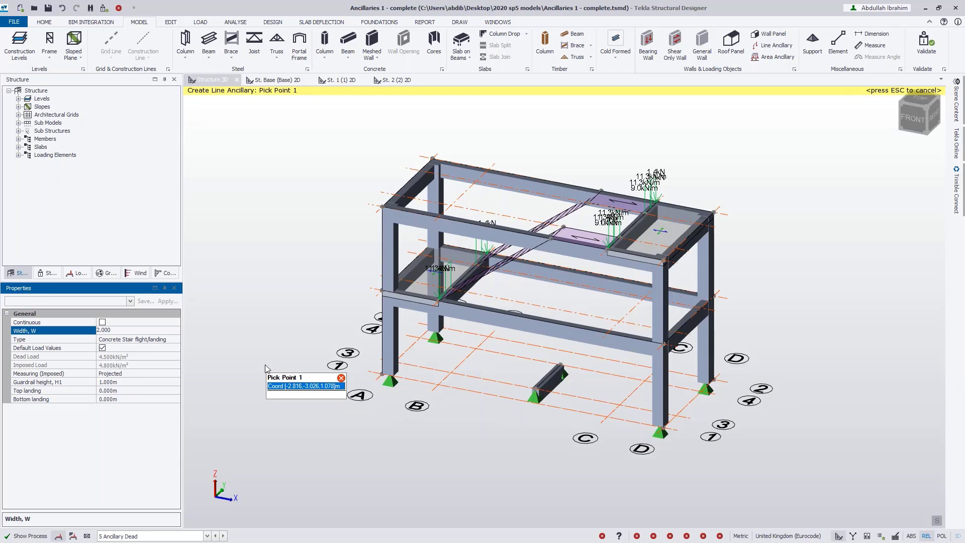
left_click(172, 342)
left_click(175, 340)
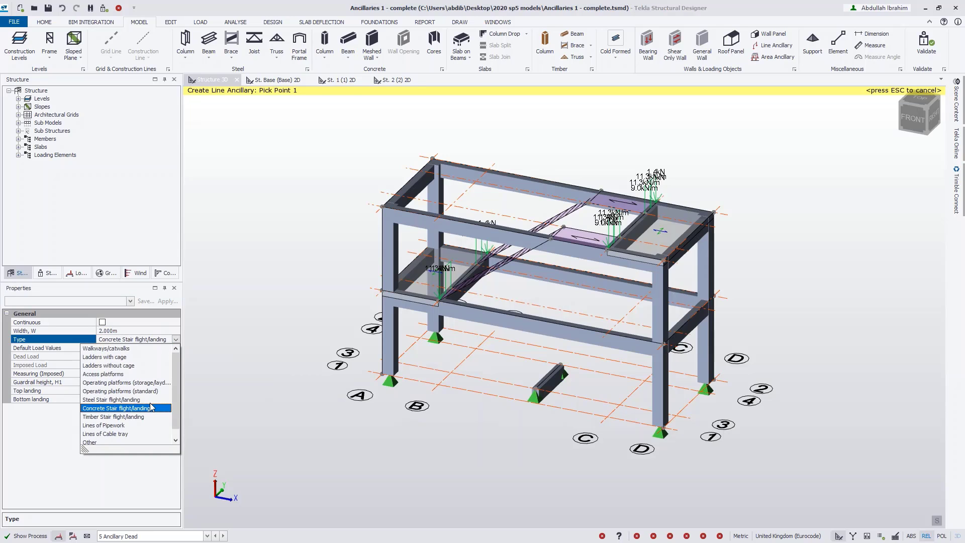
left_click(176, 339)
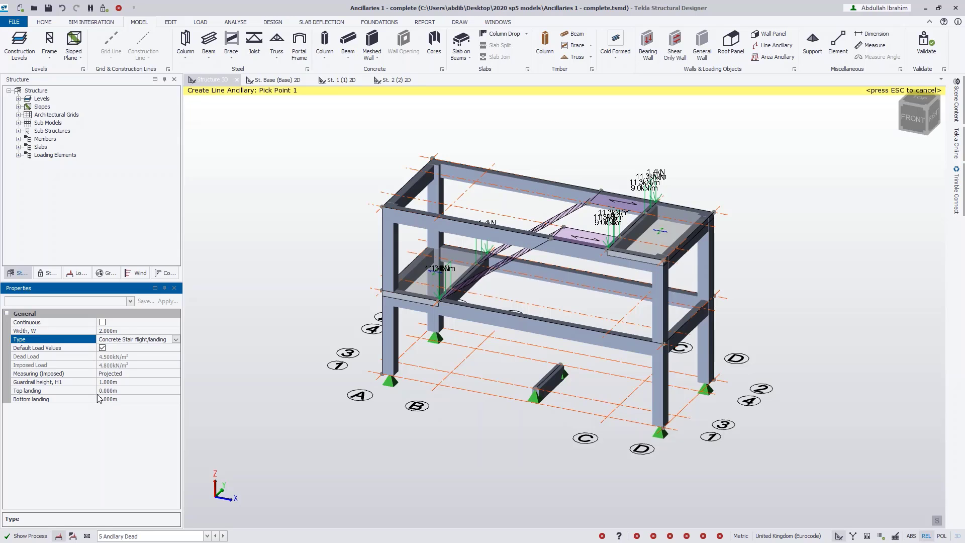
Place the stair flight from the base beam's midpoint to the first-floor landing beam's midpoint, using the landing beam's end as plane reference
left_click(551, 380)
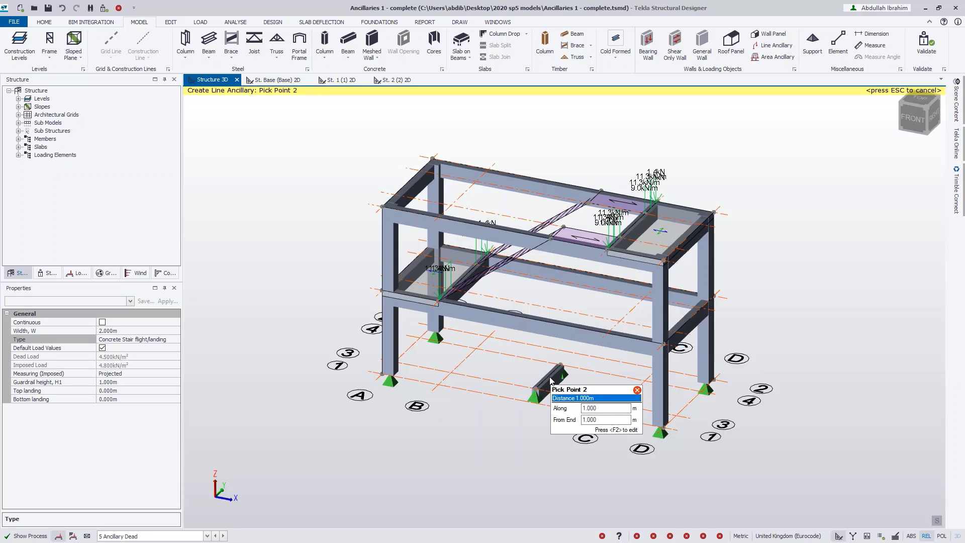
left_click(466, 277)
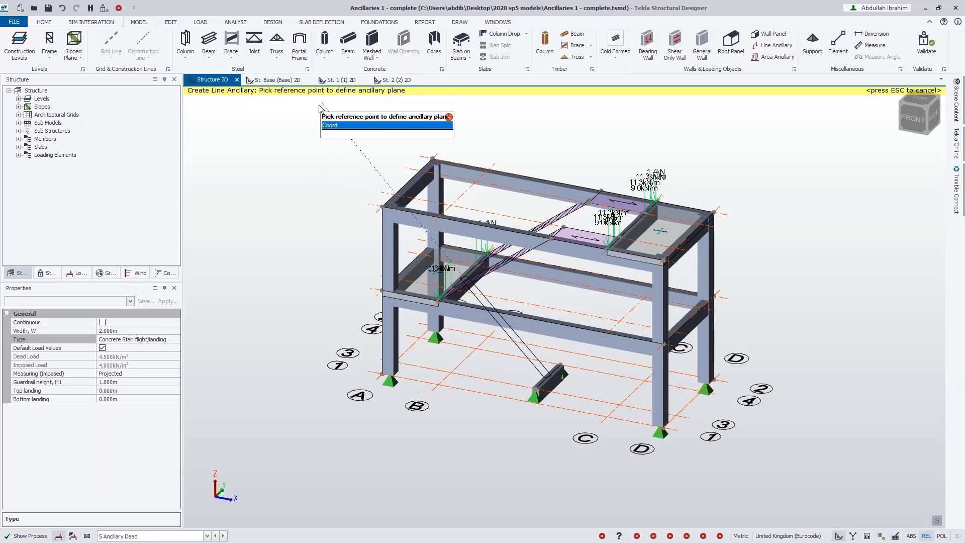
left_click(441, 300)
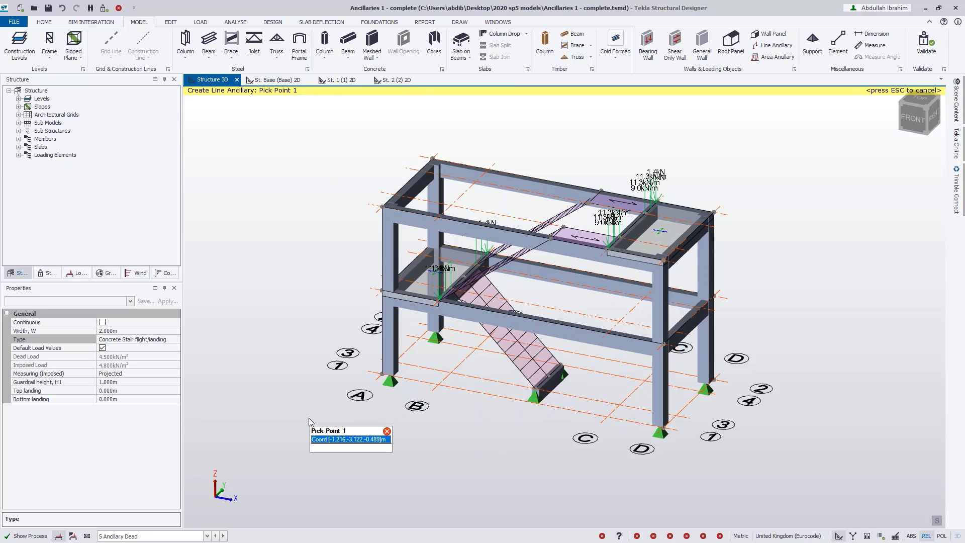
key("Escape")
Rerun the load decomposition and inspect the loads from the line ancillary flight on the base and first-floor landing beams
middle_click_drag(448, 433, 441, 404)
left_click(200, 22)
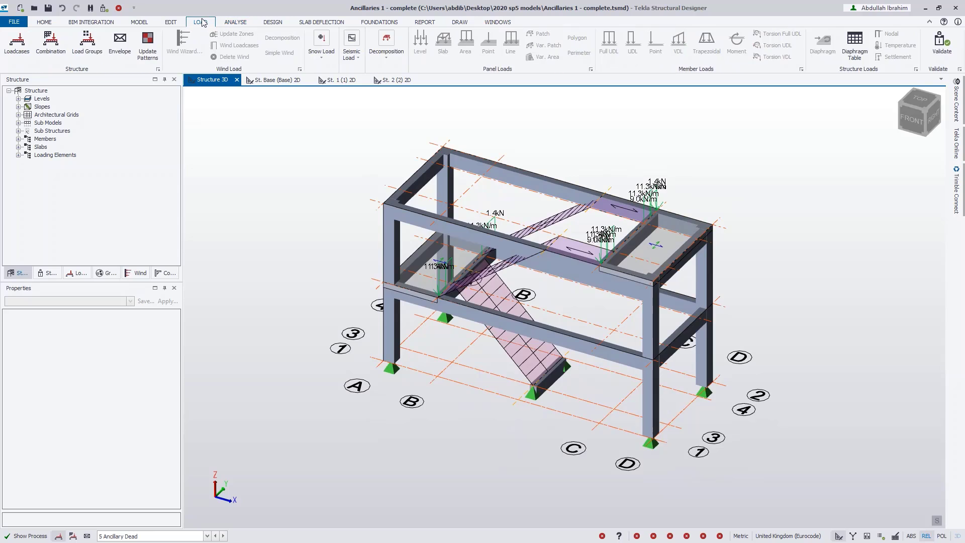
left_click(389, 53)
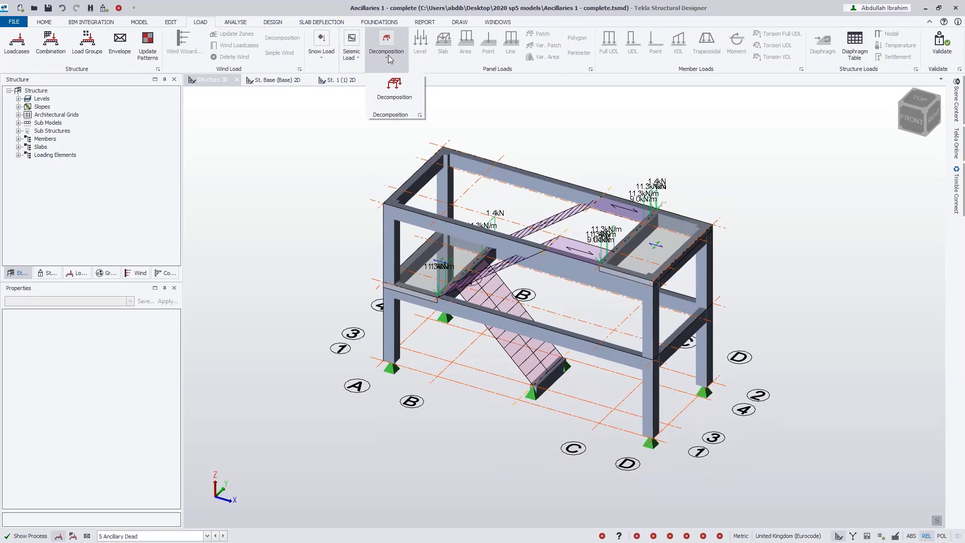
left_click(394, 89)
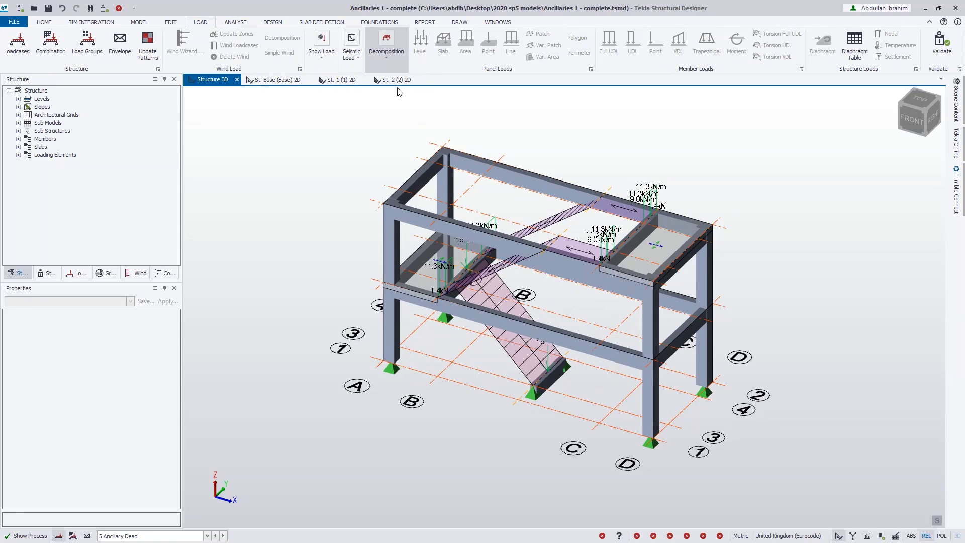
middle_click_drag(574, 401, 598, 375)
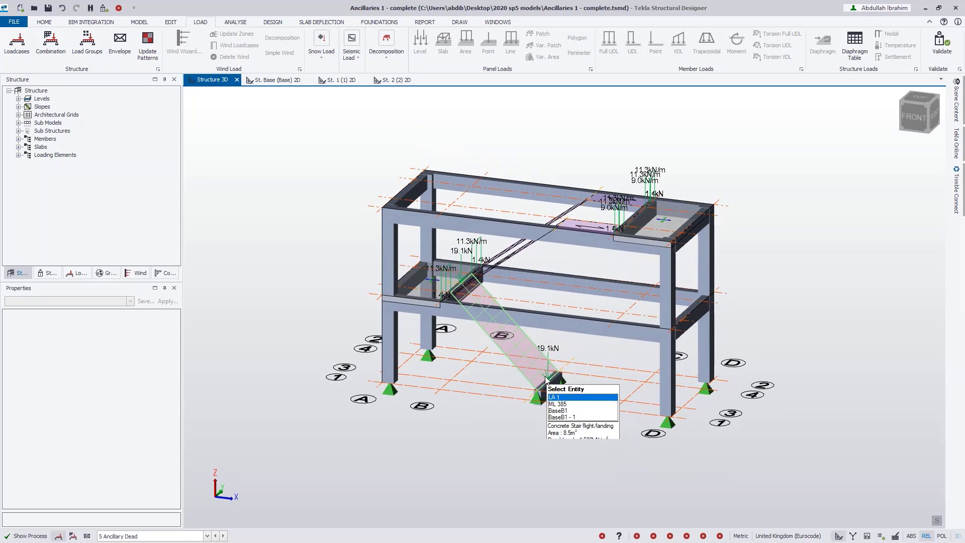
scroll(597, 377, "up", 3)
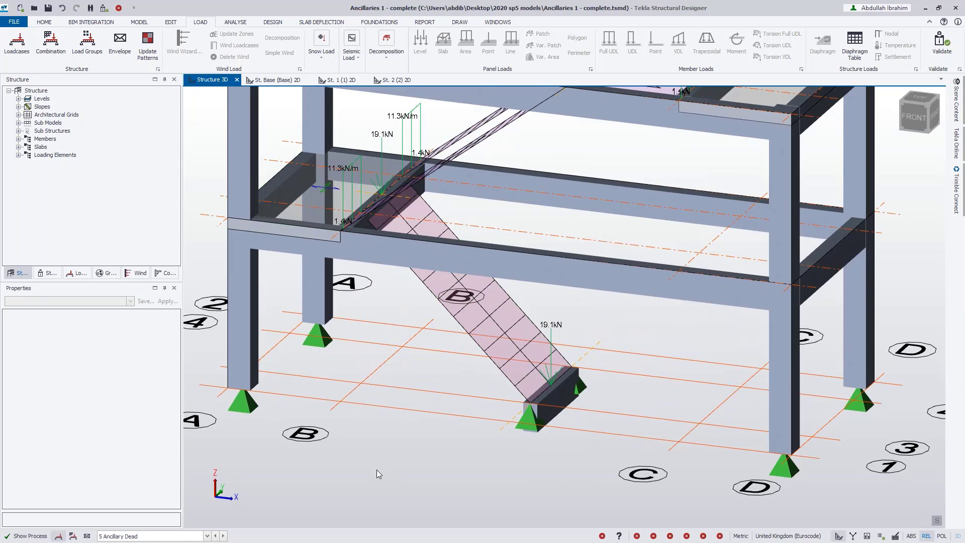
scroll(376, 469, "down", 4)
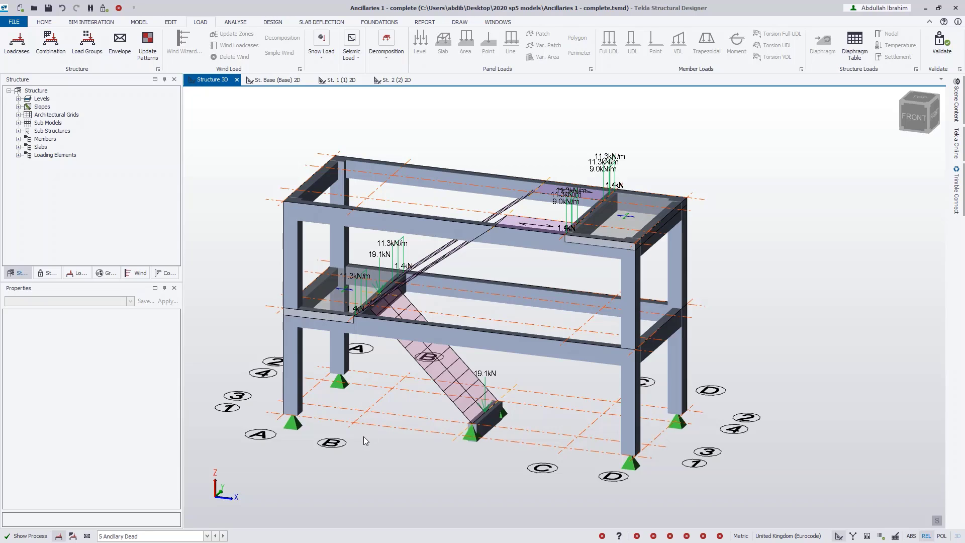
middle_click_drag(369, 463, 575, 456)
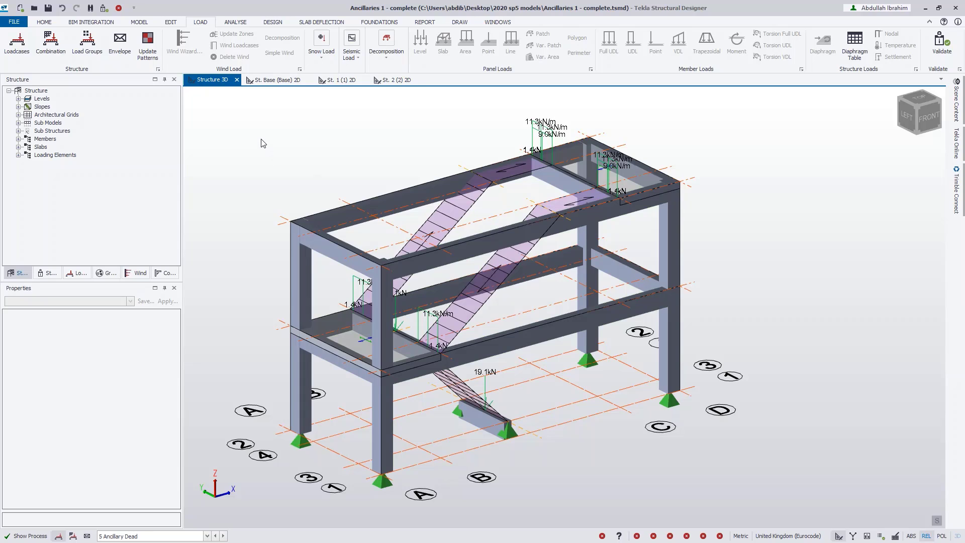
Start a non-continuous line ancillary of type Ladders without cage with a width of 1.5 m
left_click(139, 23)
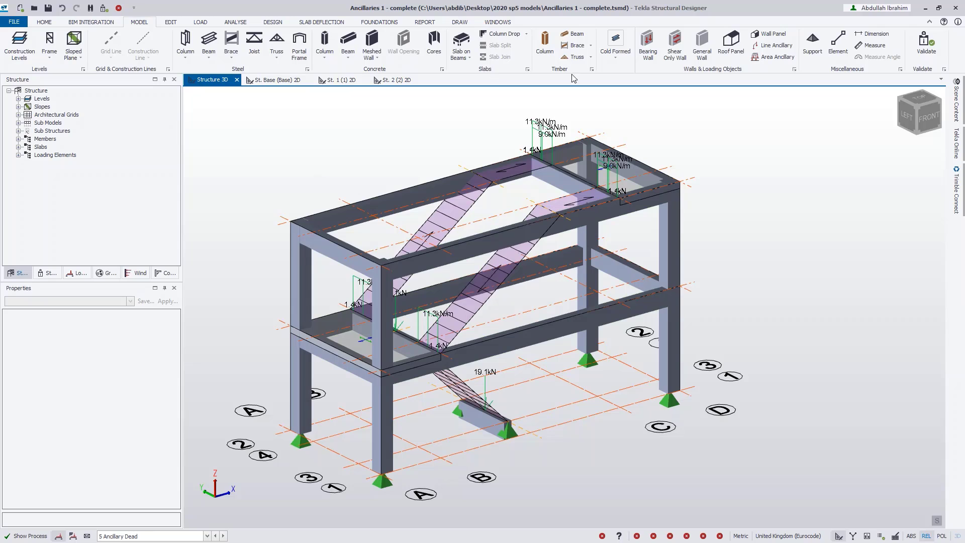
left_click(764, 46)
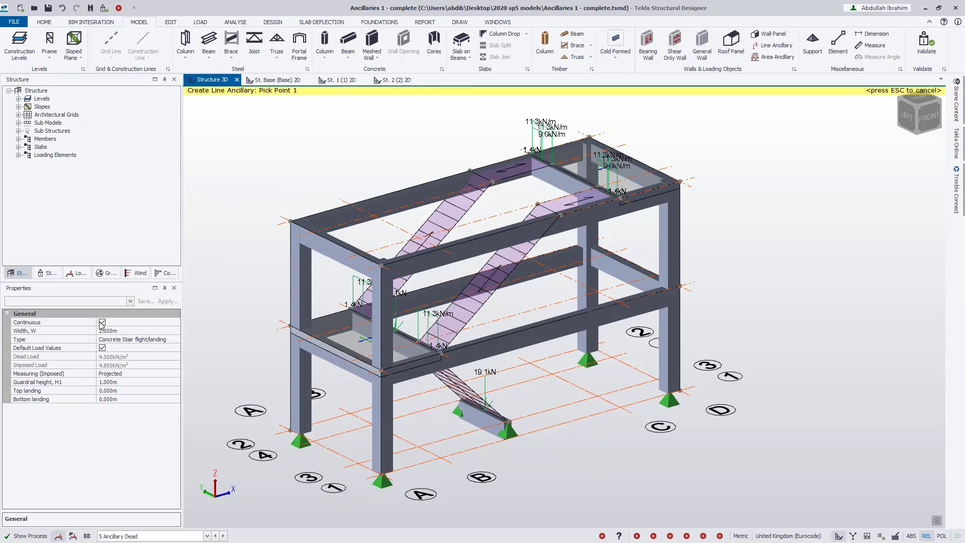
left_click(177, 340)
left_click(177, 339)
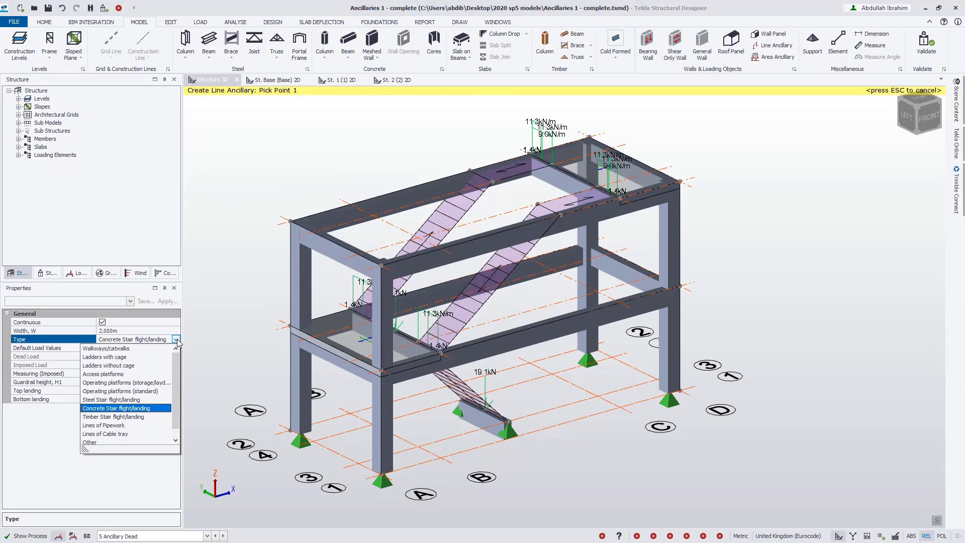
left_click(142, 365)
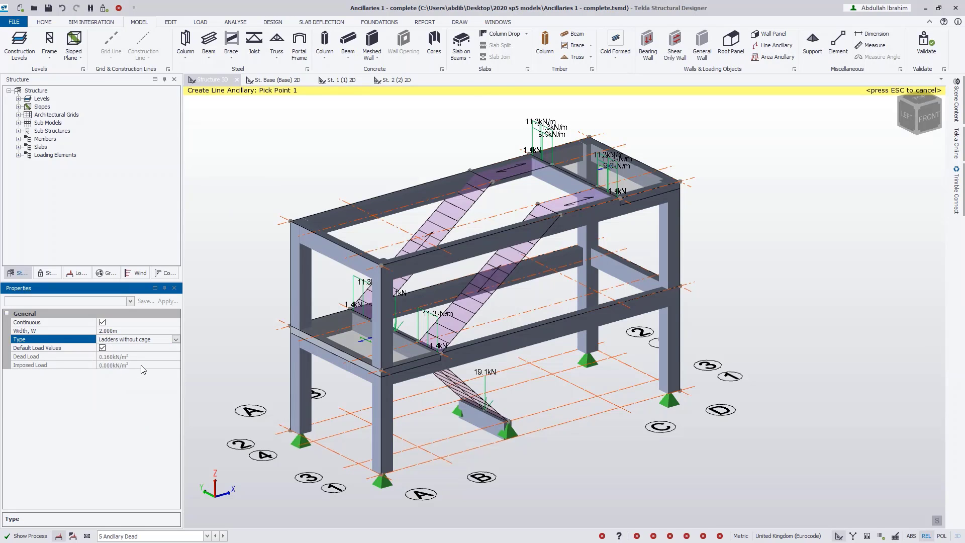
left_click(128, 331)
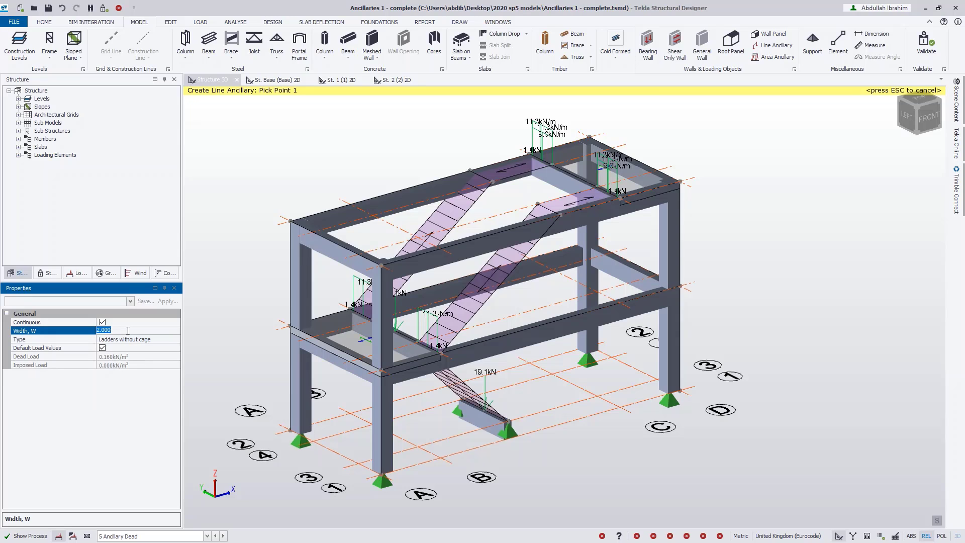
type("1.5")
left_click(102, 322)
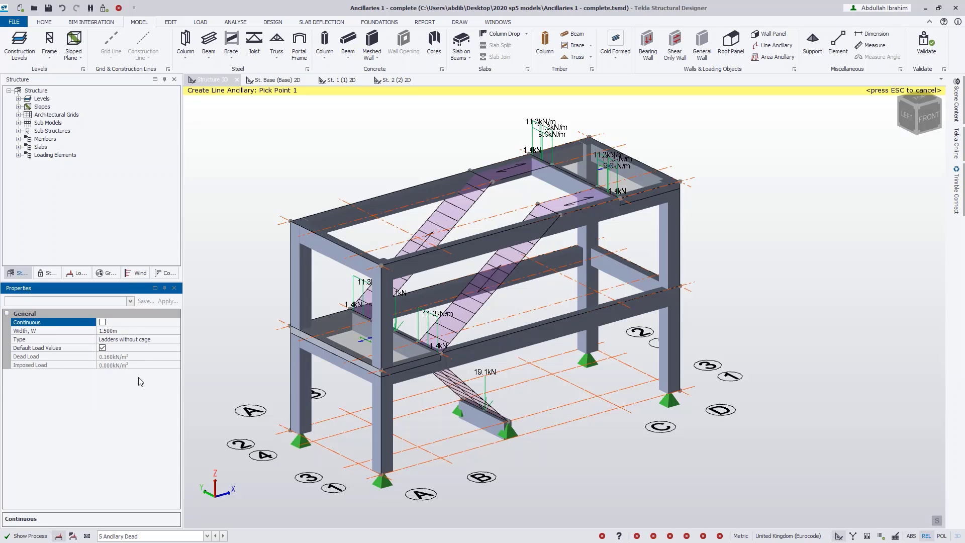
Place the ladder vertically on grid line 1 from base level to the first-floor beam's midpoint, with its plane along the beam
left_click(531, 435)
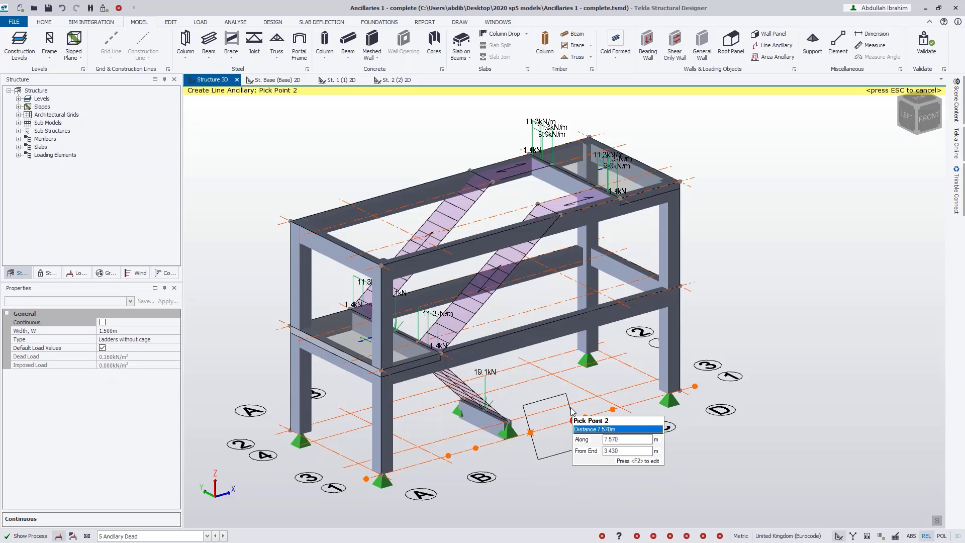
left_click(530, 333)
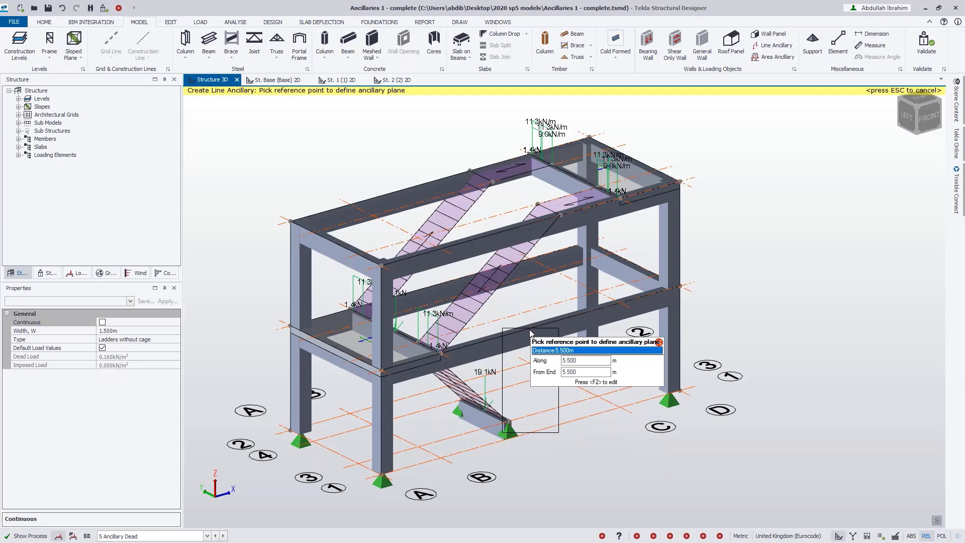
left_click(381, 372)
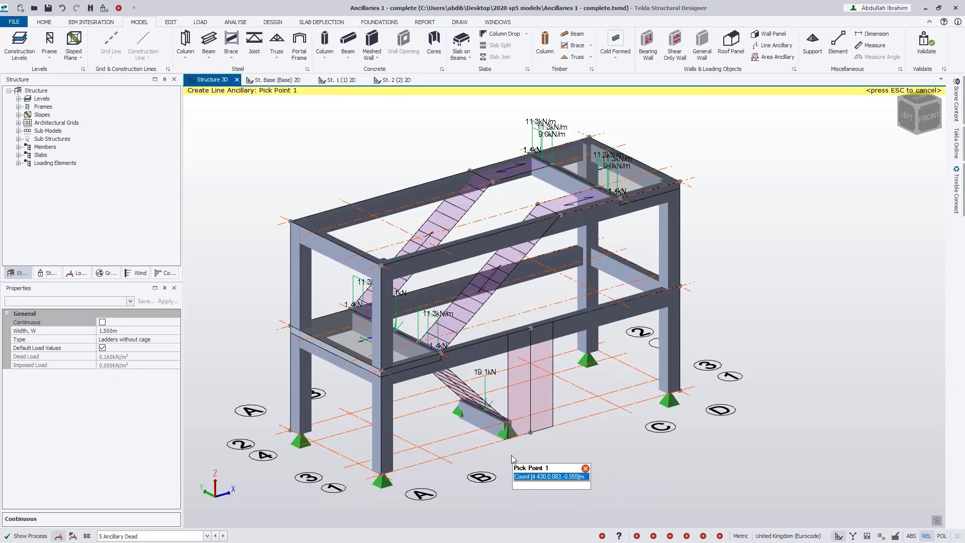
Add a Ladders with cage line ancillary directly above, between the midpoints of the first- and second-floor beams on grid line 1
left_click(176, 339)
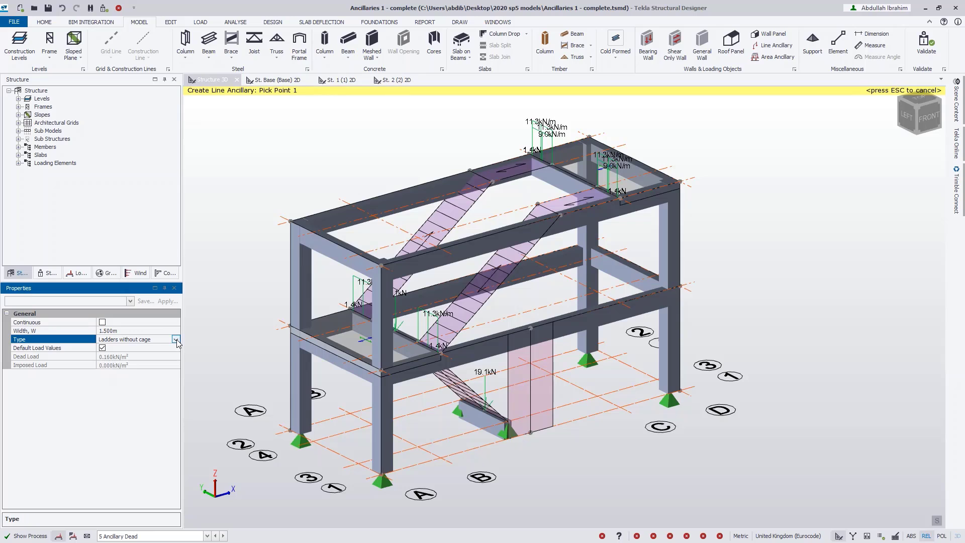
left_click(176, 341)
left_click(141, 360)
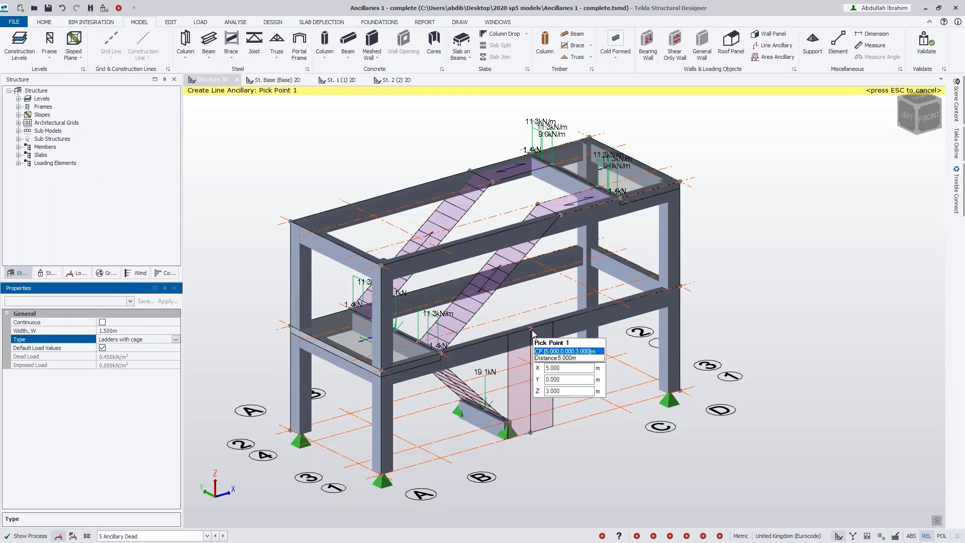
left_click(536, 363)
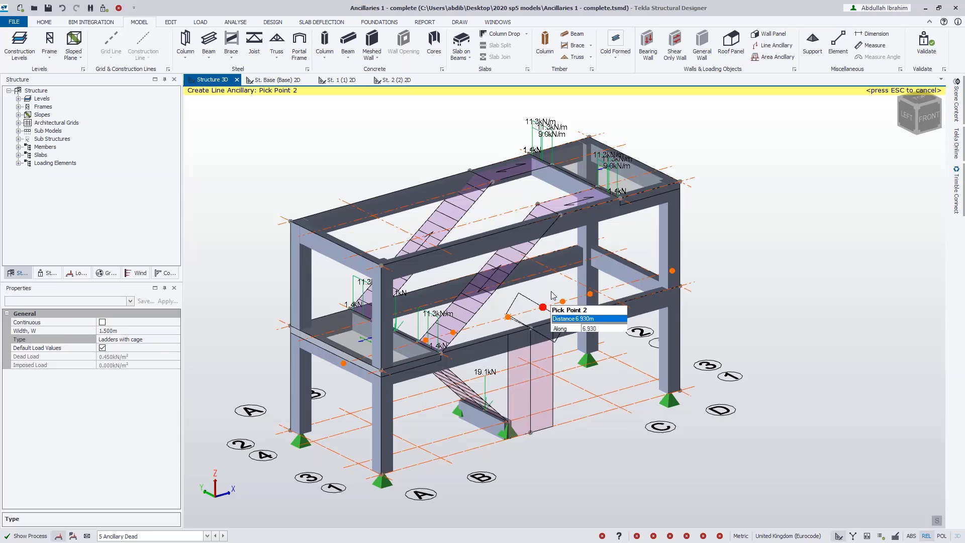
left_click(531, 224)
left_click(384, 267)
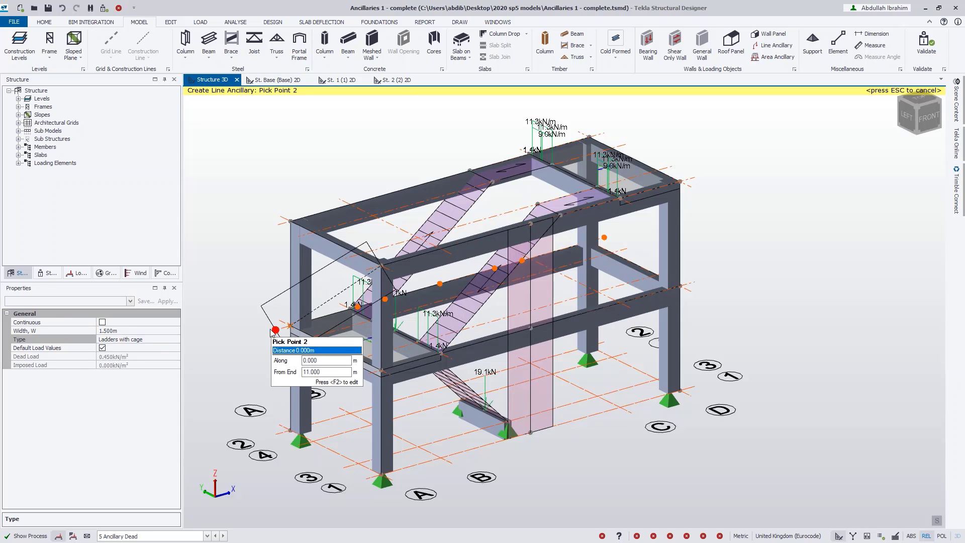
key("Escape")
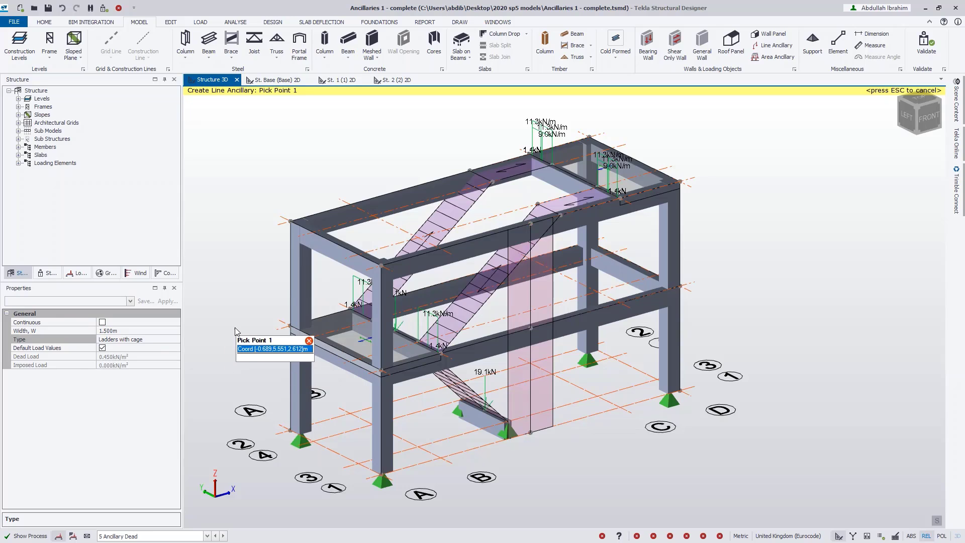
key("Escape")
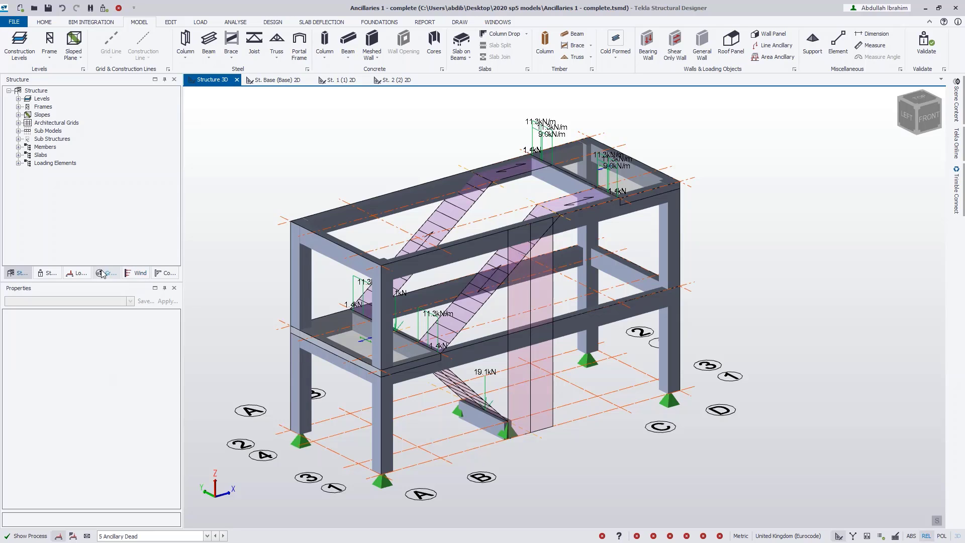
Decompose the loads again to include both ladders, and check the model's decomposition status
left_click(200, 24)
left_click(384, 44)
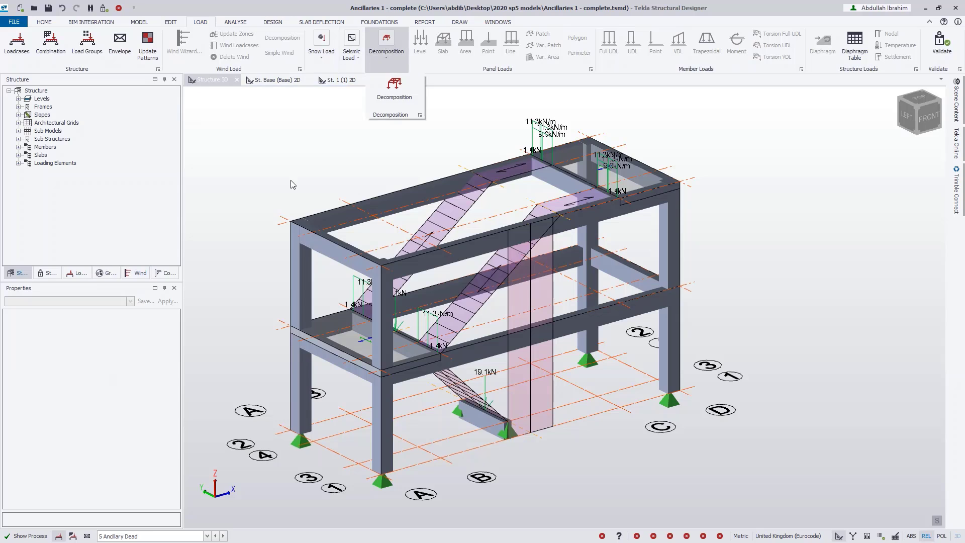
left_click(394, 96)
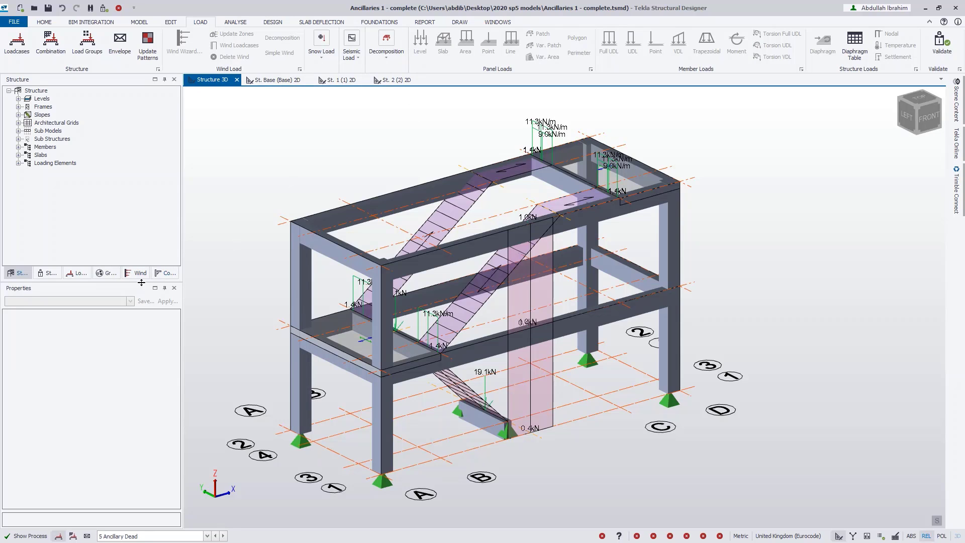
left_click(45, 273)
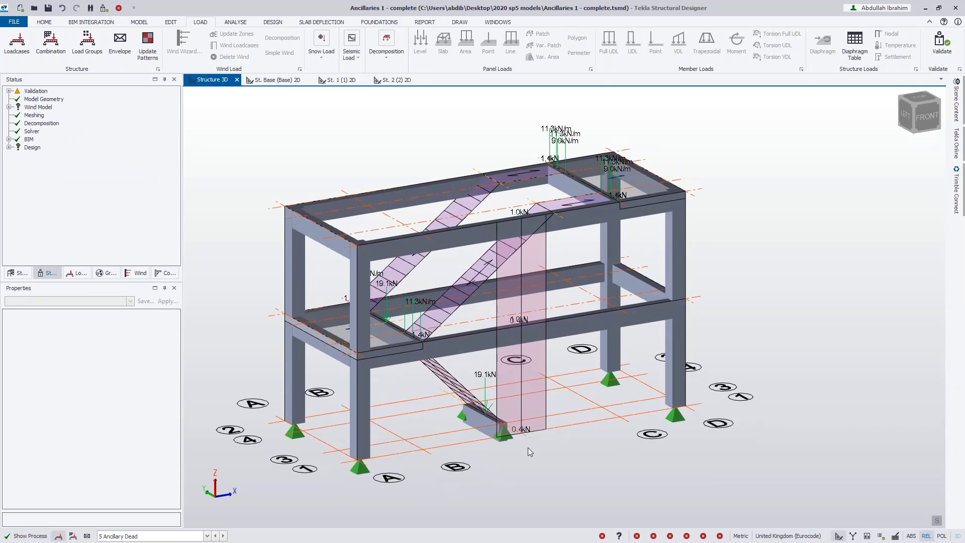
Examine the decomposed point loads at the base and at the first- and second-floor beams of both ladders on grid line 1
scroll(527, 447, "up", 5)
scroll(530, 436, "up", 3)
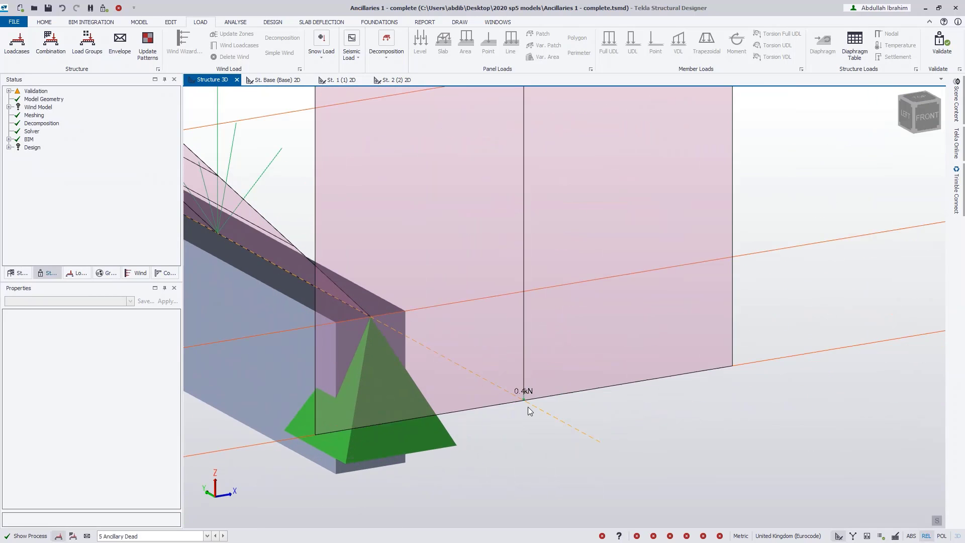
mouse_move(523, 397)
scroll(547, 415, "down", 8)
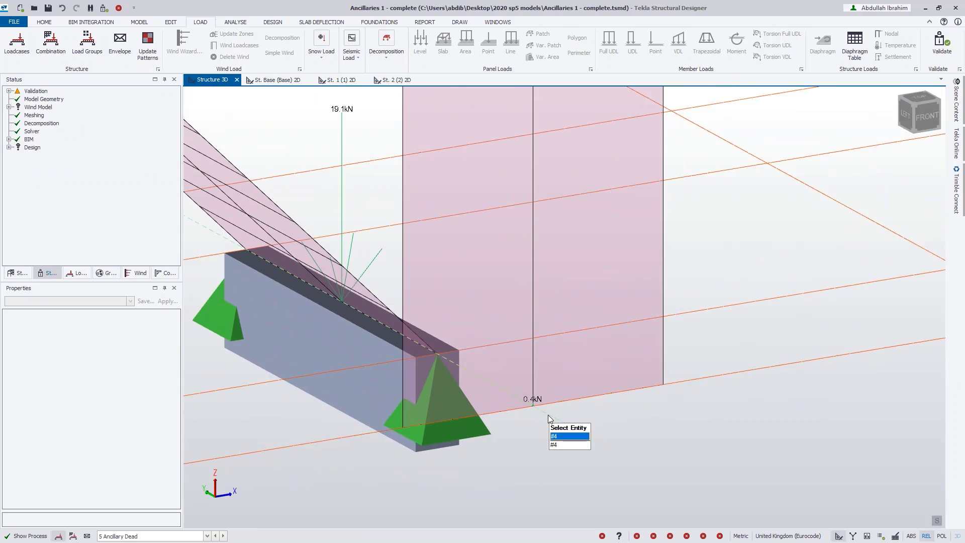
mouse_move(551, 229)
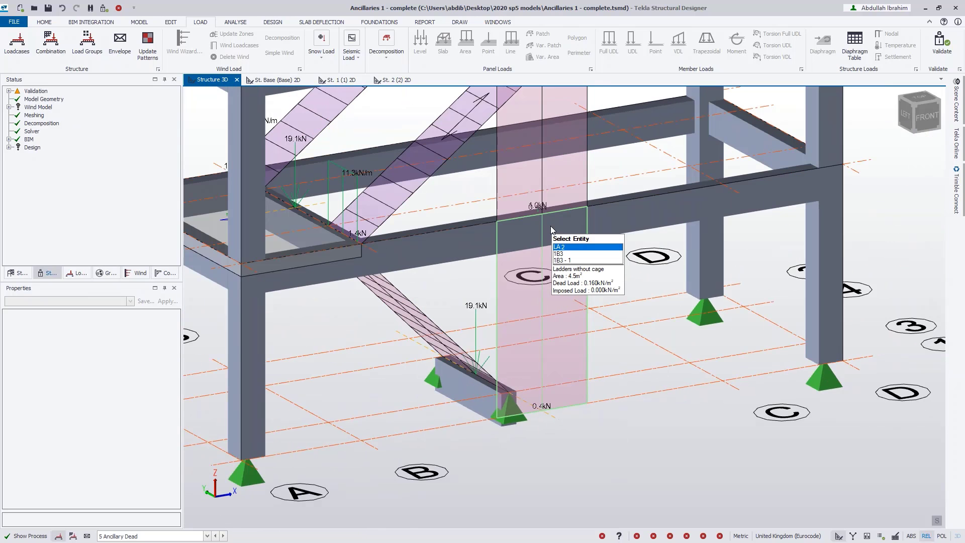
scroll(539, 314, "up", 5)
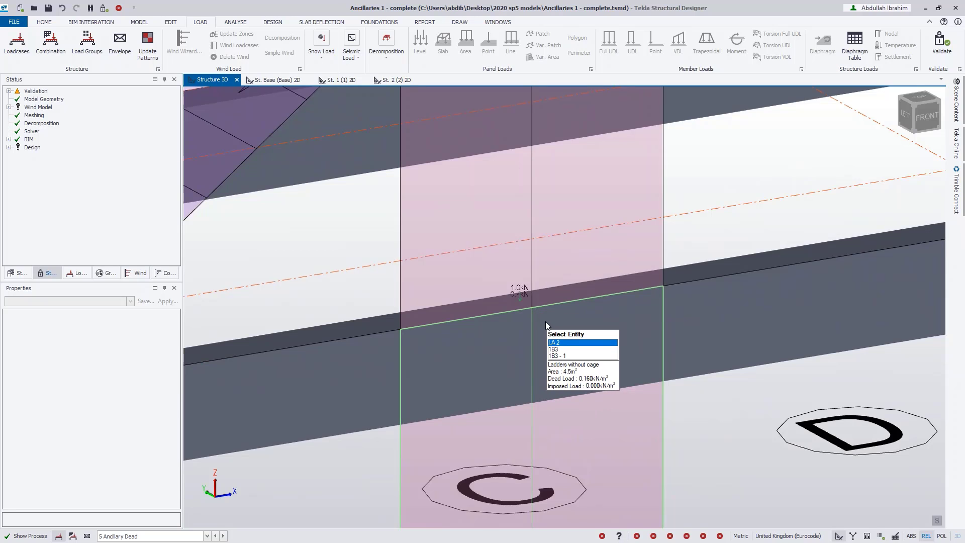
scroll(544, 321, "down", 4)
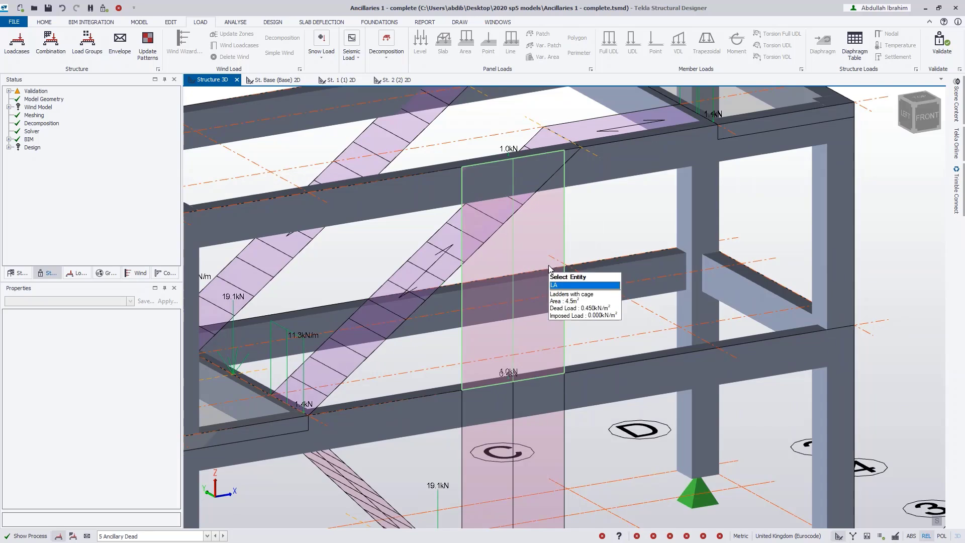
scroll(545, 266, "down", 5)
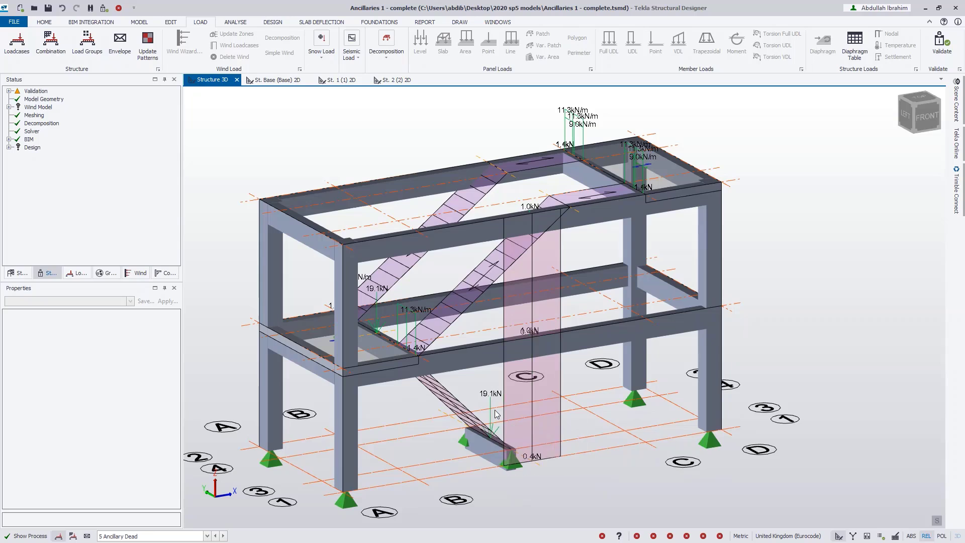
mouse_move(534, 415)
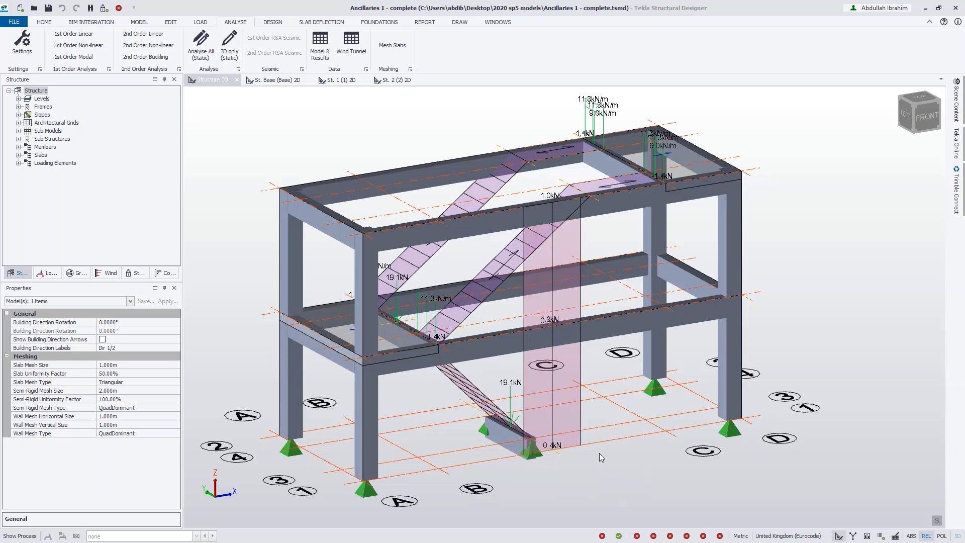
mouse_move(556, 446)
Validate the model and expand the load warnings down to the affected panel in the 5 Ancillary Dead loadcase
left_click(104, 9)
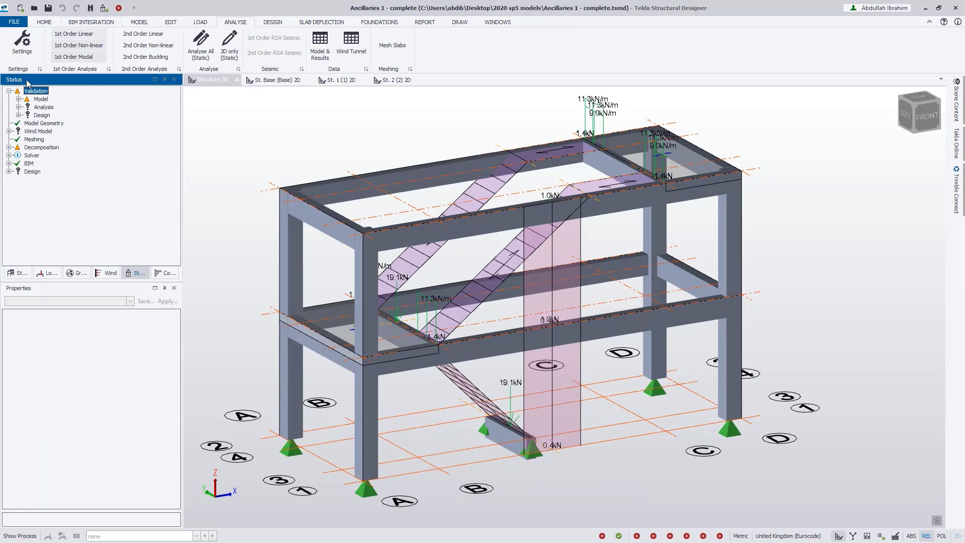
left_click(19, 99)
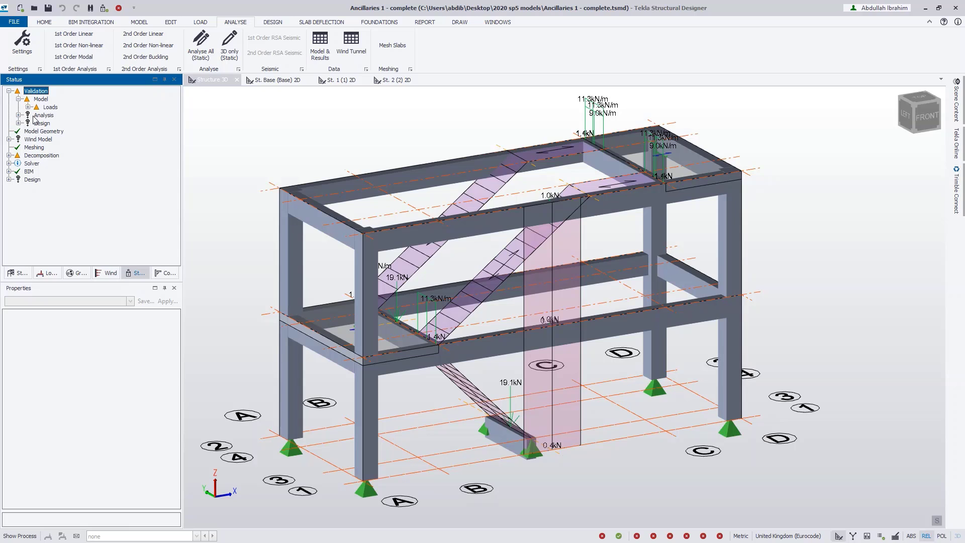
left_click(28, 107)
left_click(38, 115)
left_click(47, 123)
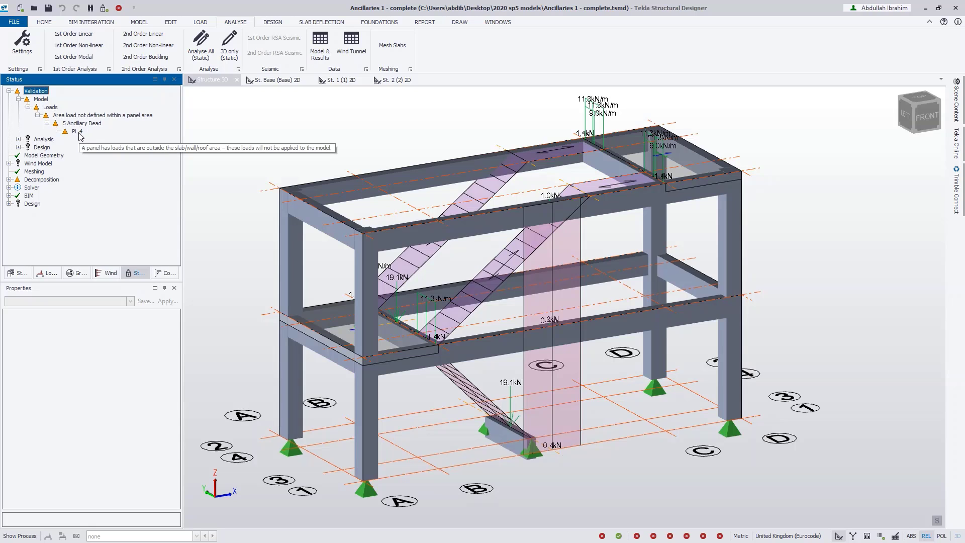
Review the default imposed loads of the ladder types in the model's area ancillary loading settings, leaving the settings without changes
left_click(45, 22)
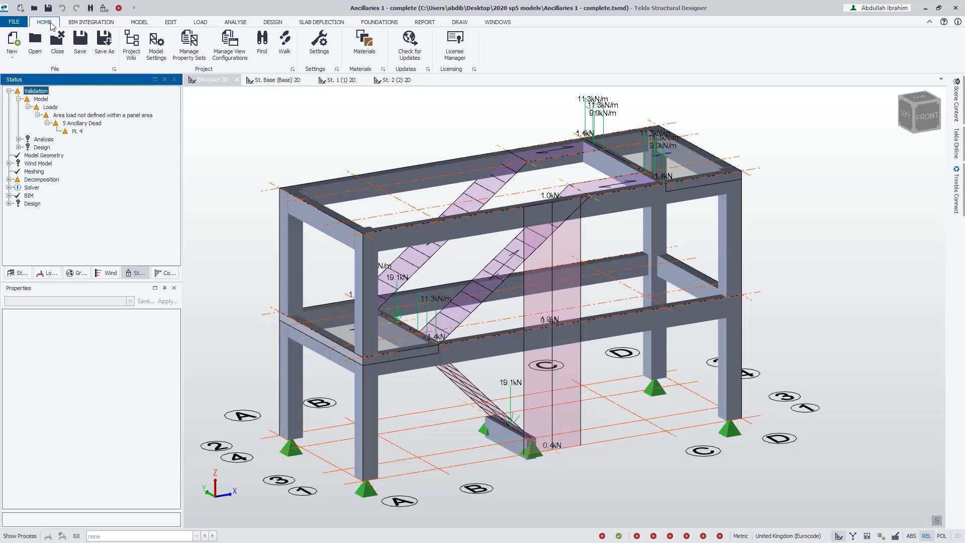
left_click(156, 44)
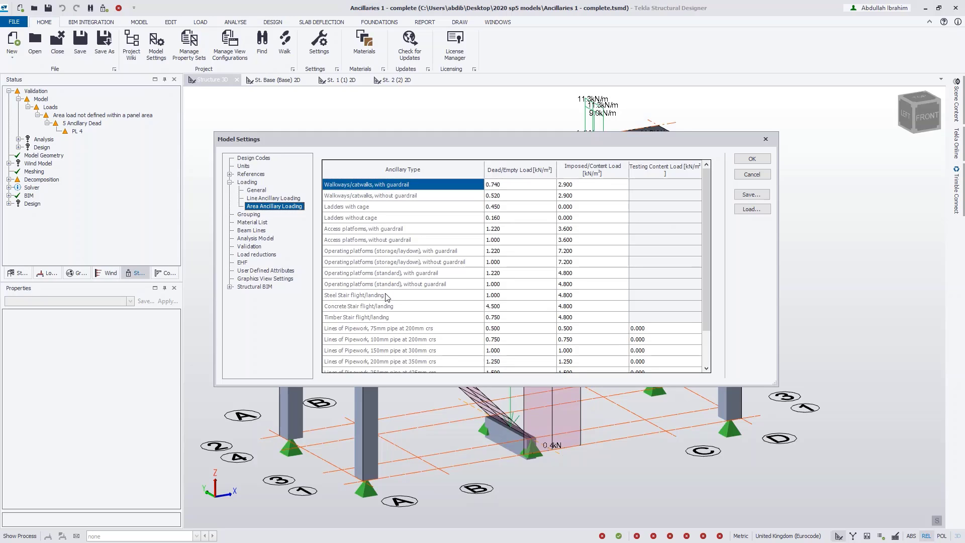
left_click(589, 210)
left_click(586, 216)
left_click(586, 208)
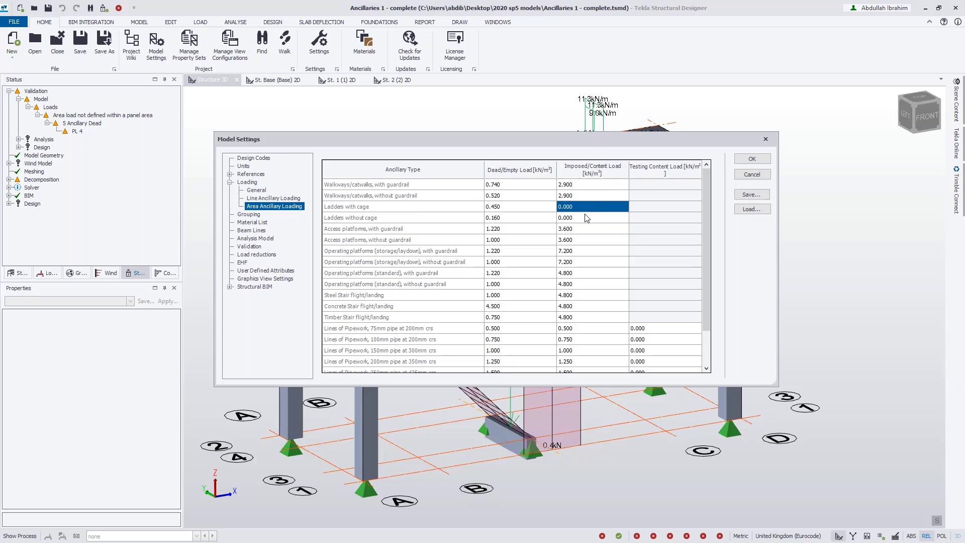
left_click(587, 218)
left_click(586, 210)
left_click(752, 174)
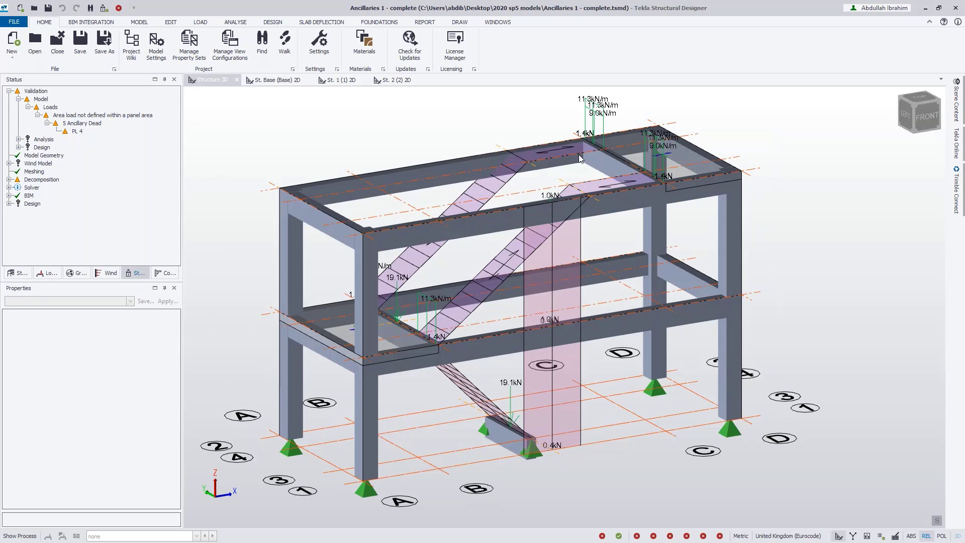
Run a first-order linear analysis for 5 Ancillary Dead and 6 Ancillary Imposed, and inspect the load and reaction totals of 5 Ancillary Dead
left_click(235, 22)
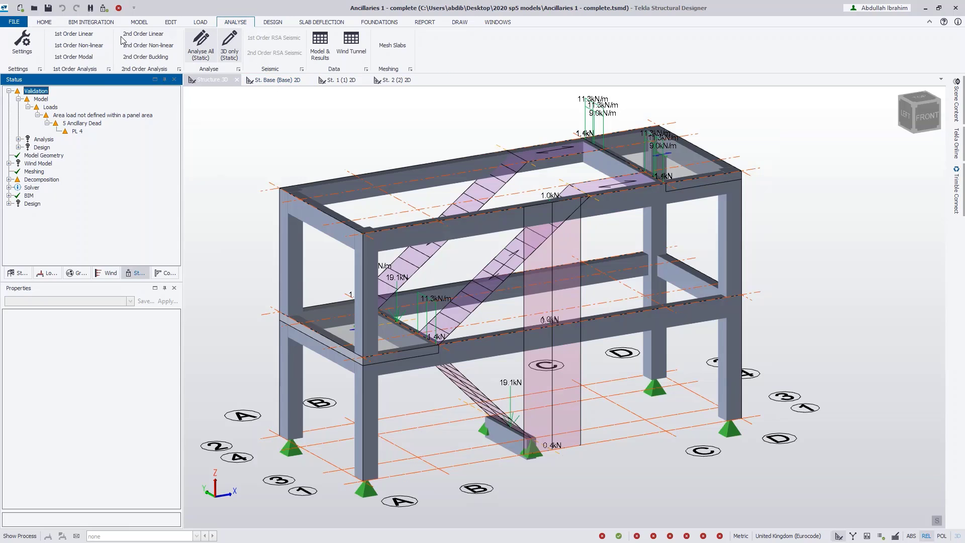
left_click(79, 35)
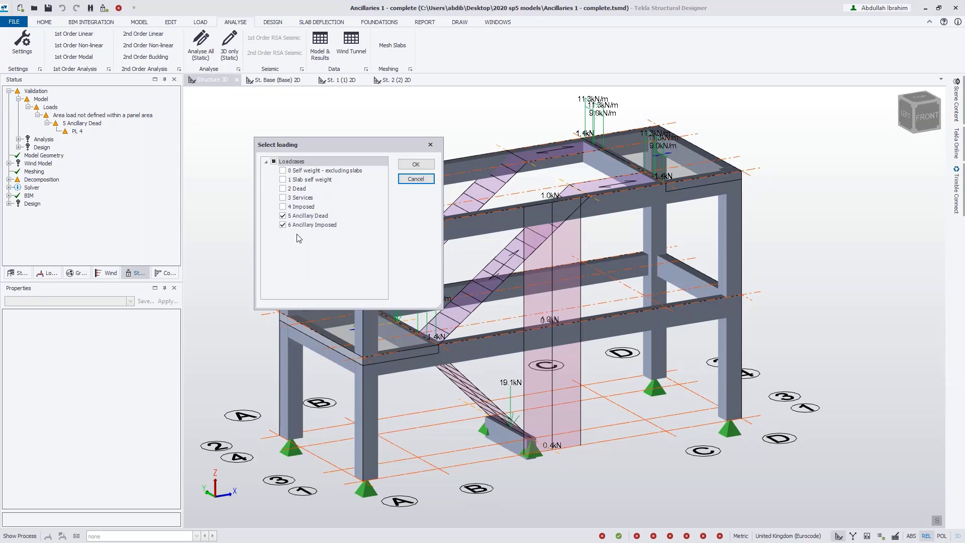
left_click(417, 164)
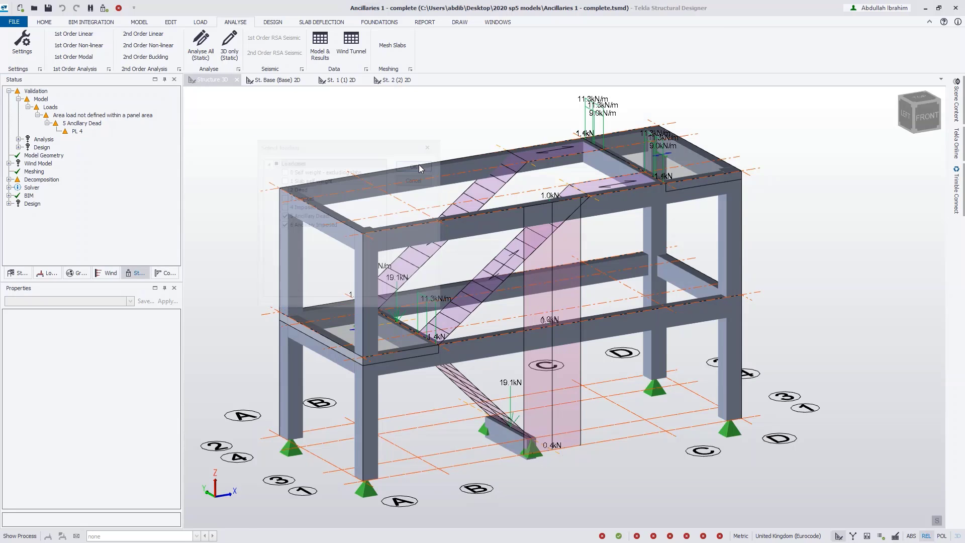
left_click(48, 273)
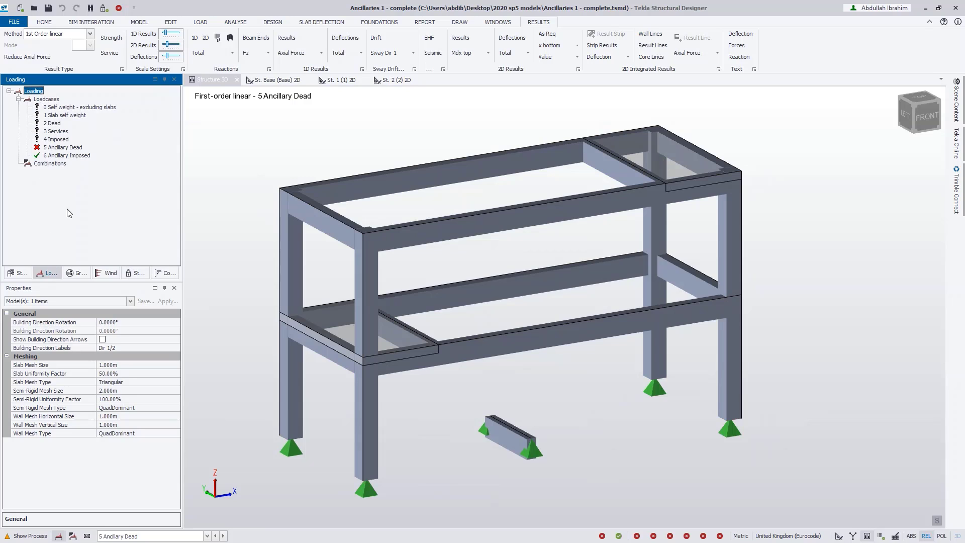
left_click(66, 147)
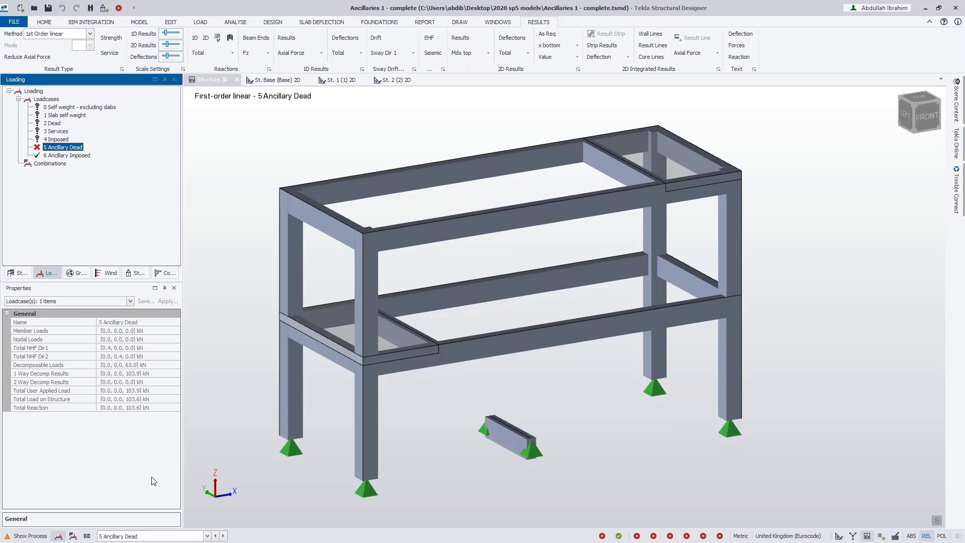
Add a UB 406x178x54 non-composite steel beam at base level along grid line 1, from grid A to grid D under the ladder
left_click(838, 535)
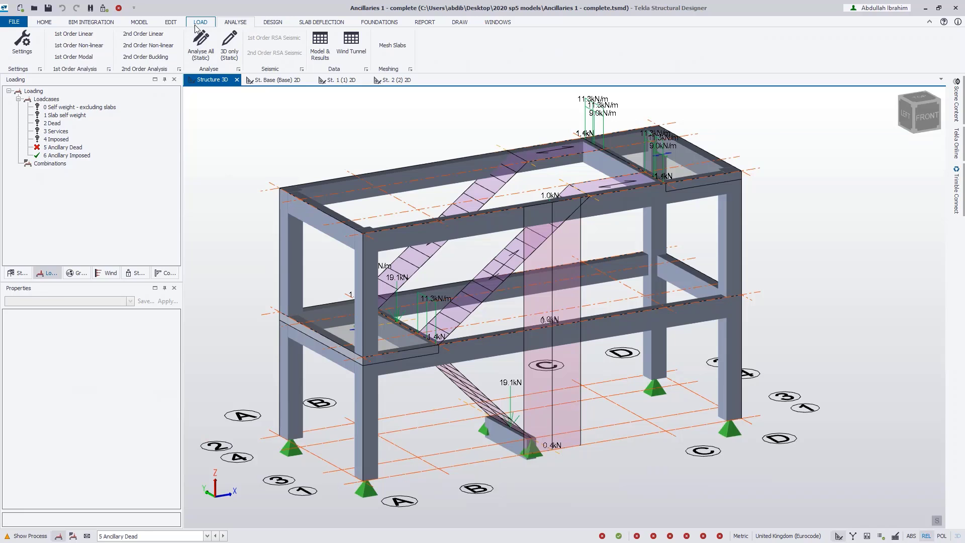
left_click(139, 22)
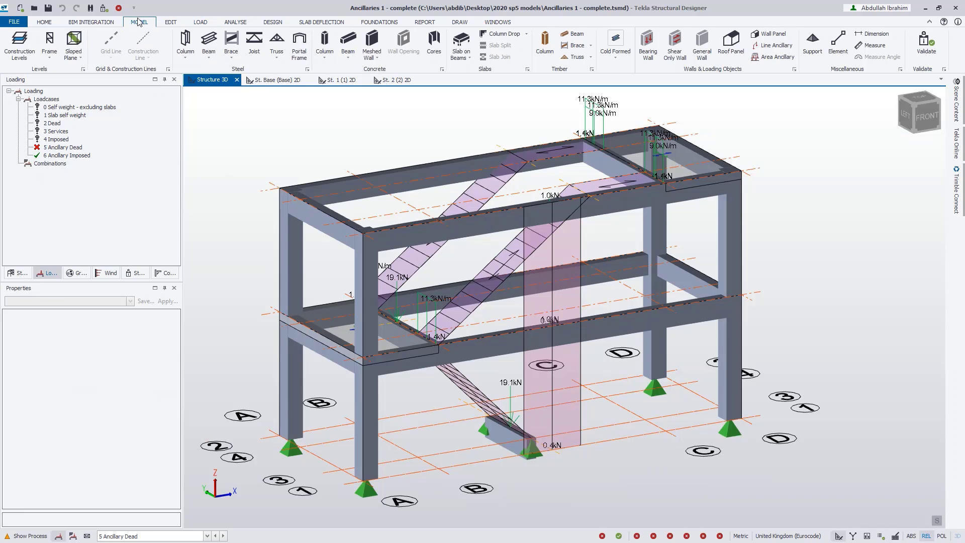
left_click(209, 40)
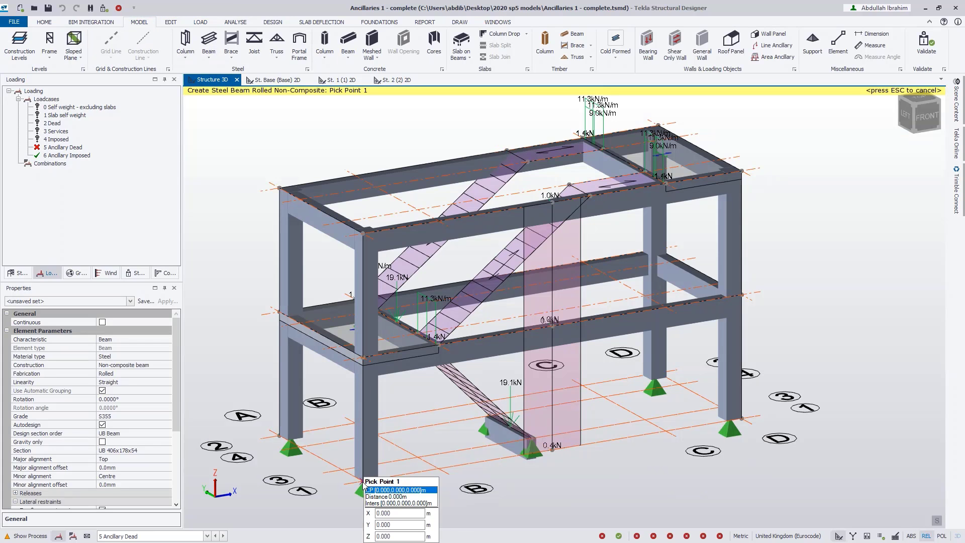
left_click(738, 419)
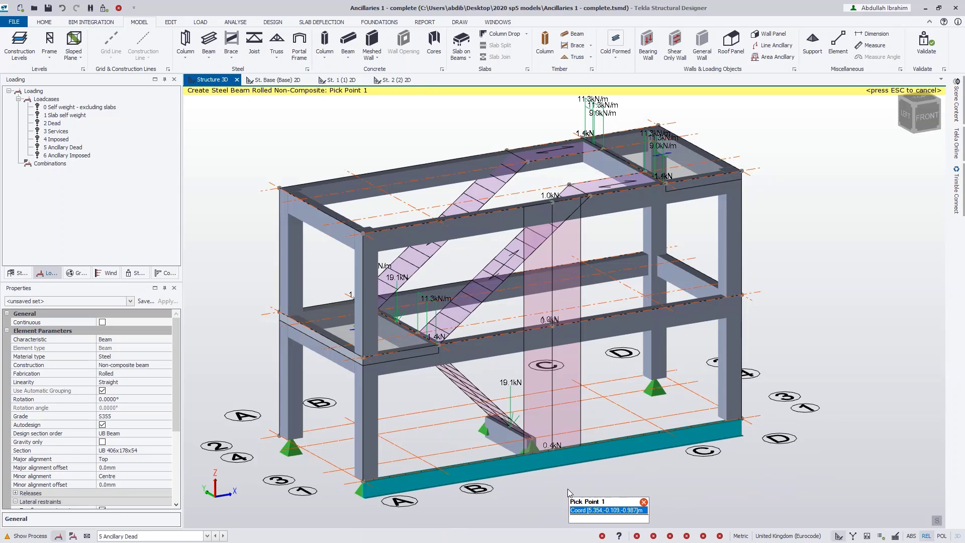
key("Escape")
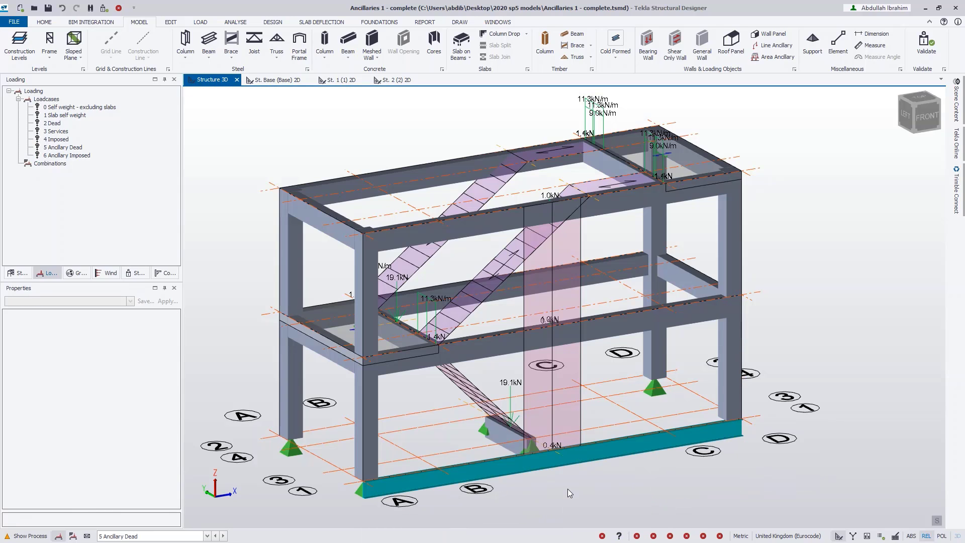
Rerun the first-order linear analysis for both ancillary loadcases with the base beam included, and recheck the load and reaction totals of 5 Ancillary Dead
left_click(237, 23)
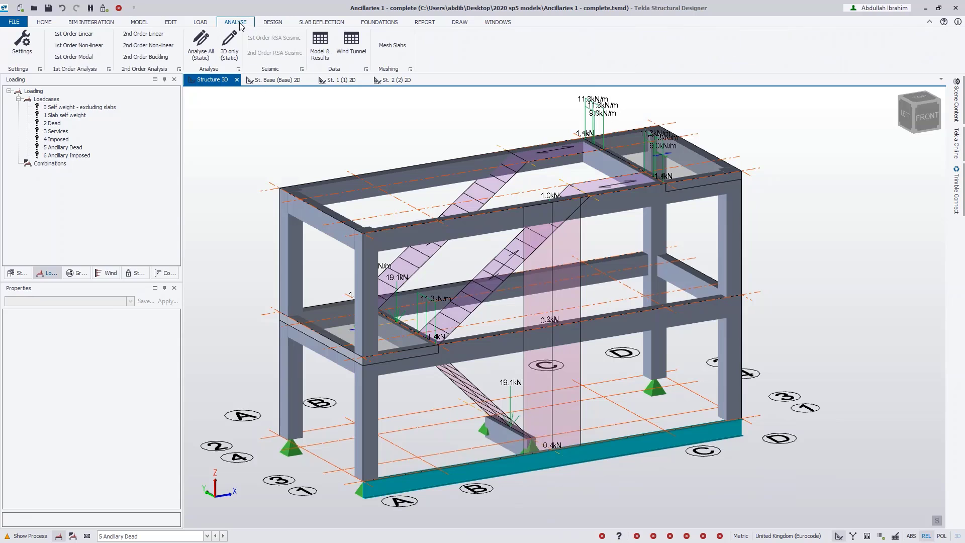
left_click(74, 34)
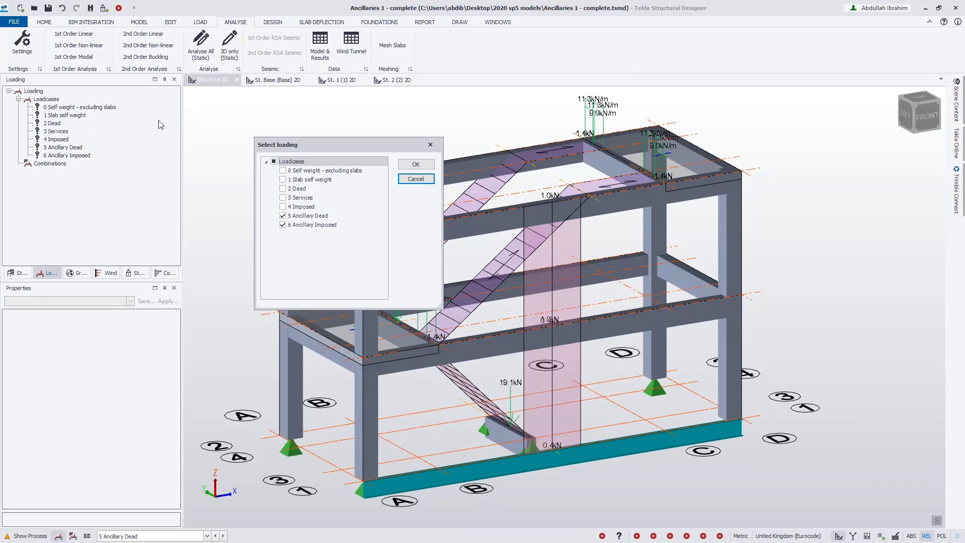
left_click(416, 165)
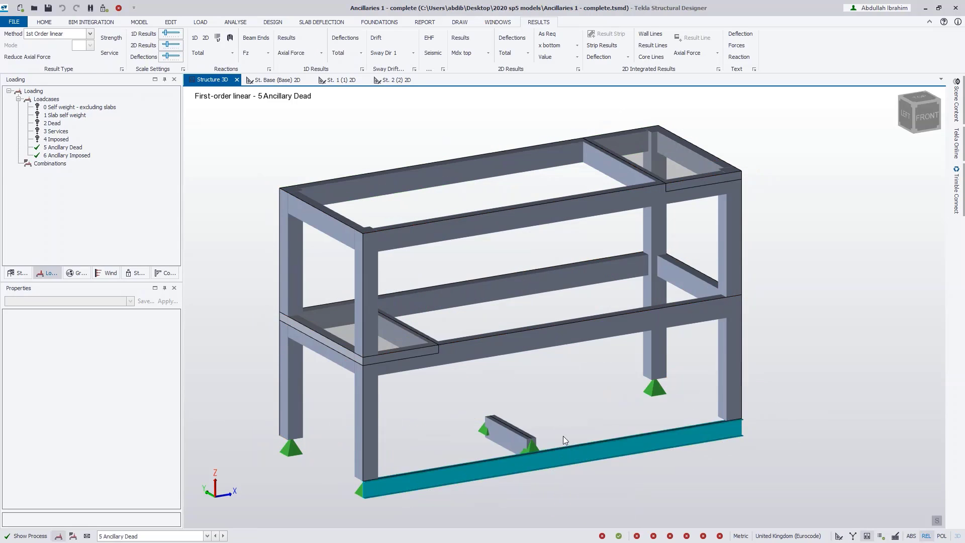
mouse_move(566, 447)
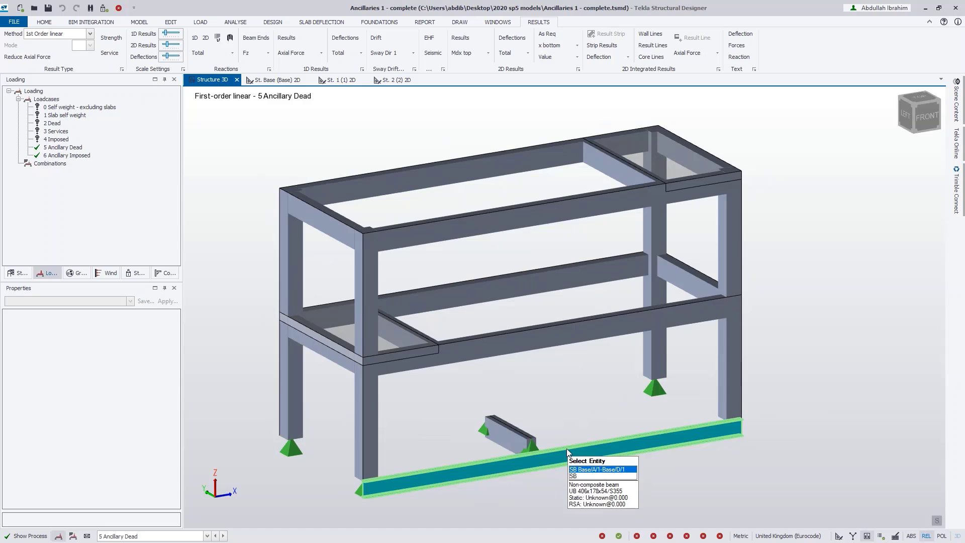
left_click(63, 148)
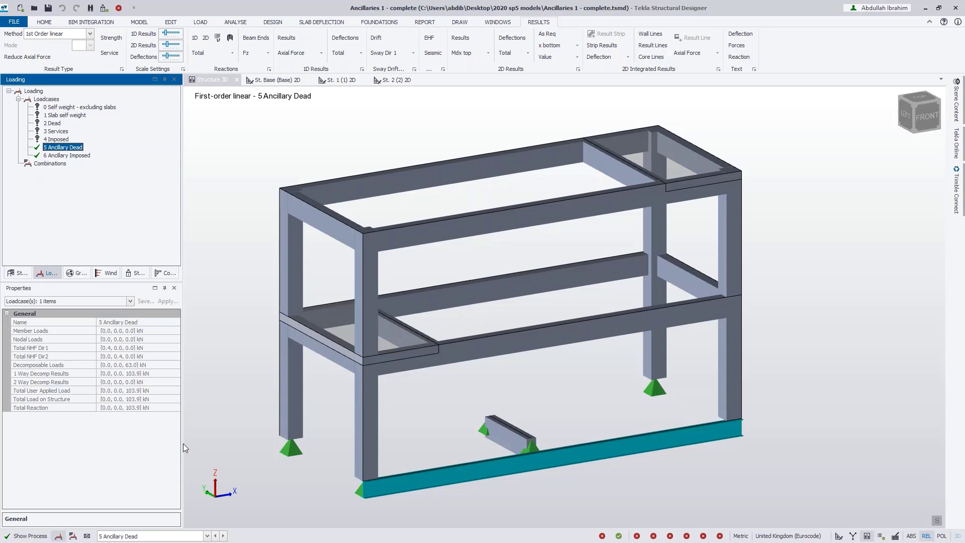
Return from the results to the structure view and set up a line ancillary of type Walkways/catwalks with a 2 m width
left_click(838, 536)
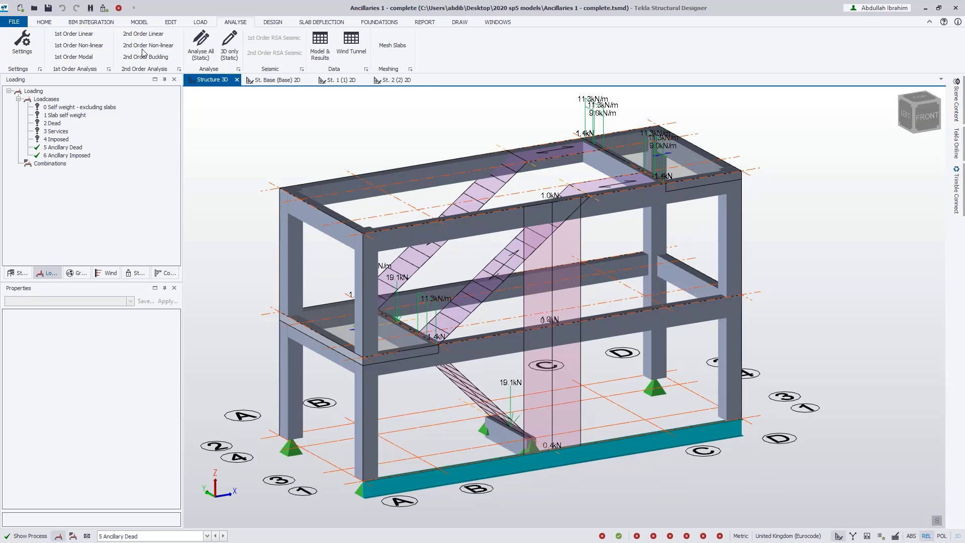
left_click(139, 22)
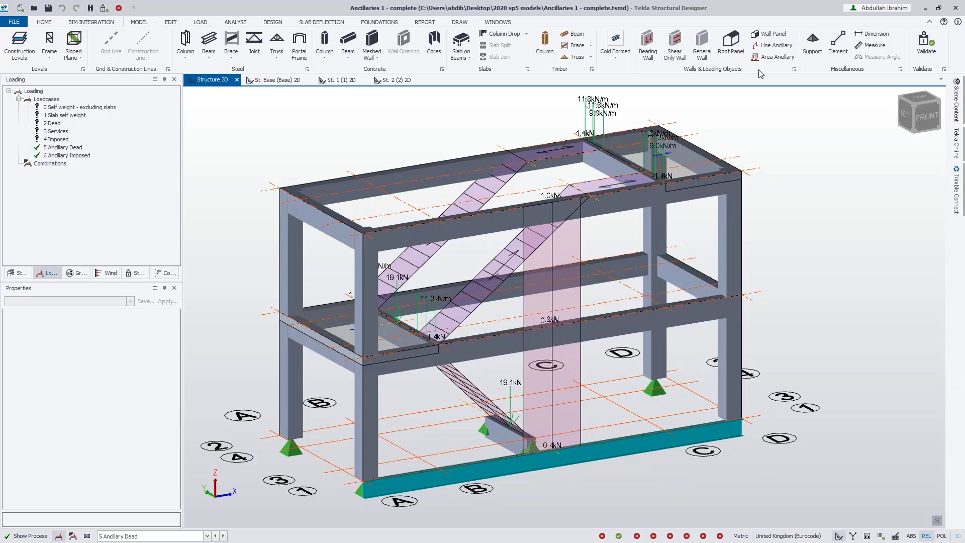
left_click(774, 46)
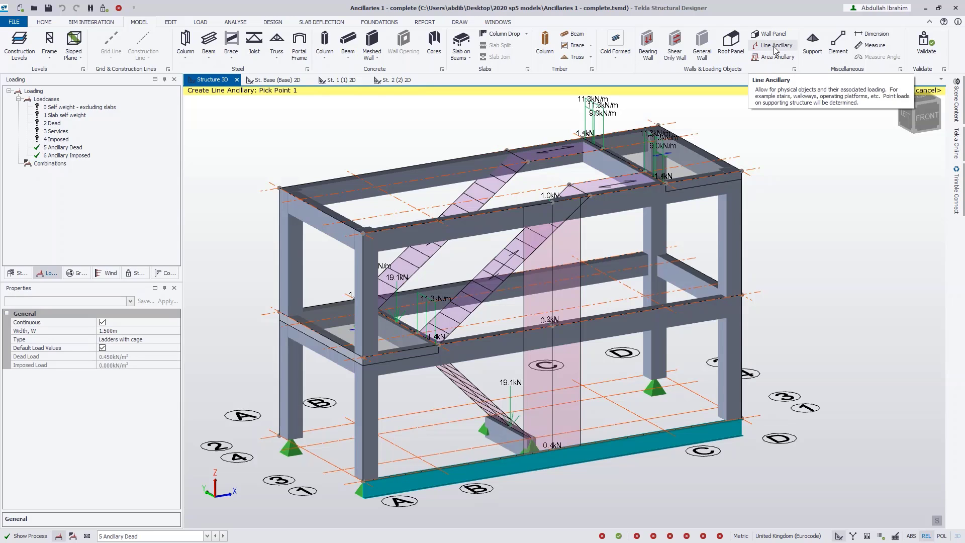
left_click(176, 340)
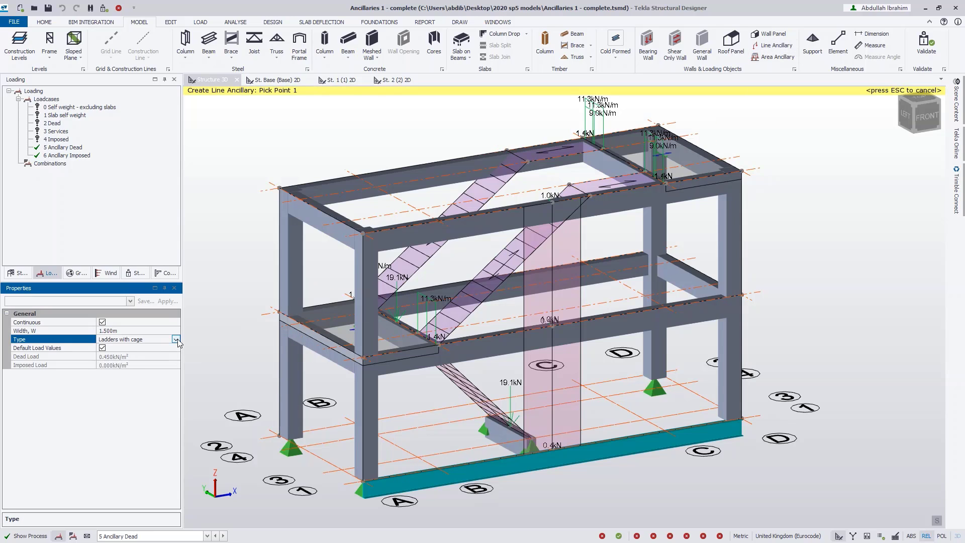
left_click(176, 340)
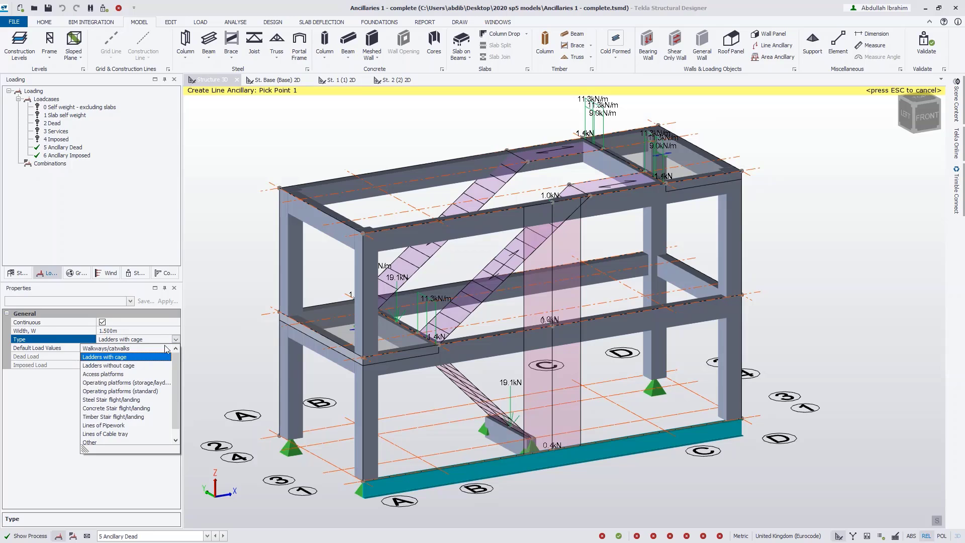
left_click(158, 350)
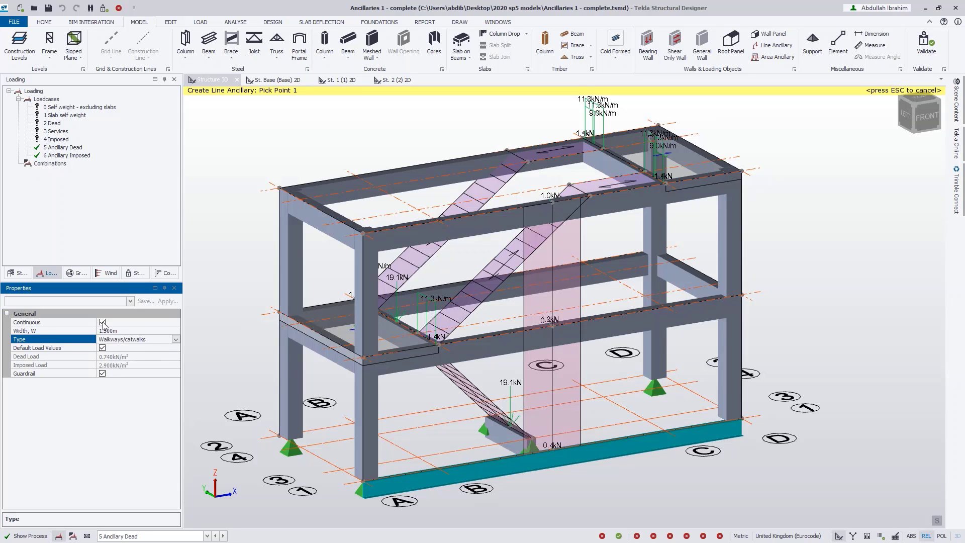
left_click(121, 330)
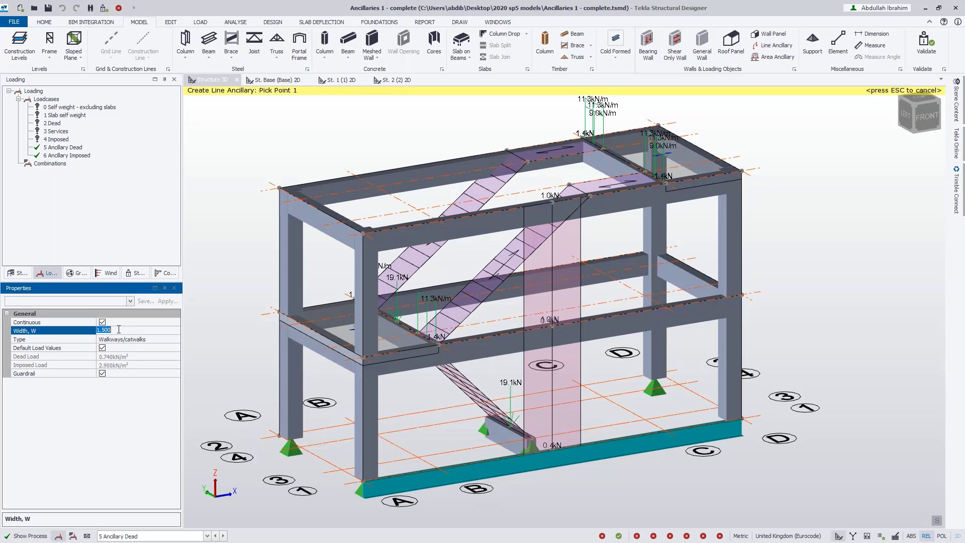
type("2")
Place a continuous walkway at St. 2 along the cross beams' midpoints, from grid line A via the intermediate beam to grid line D
left_click(324, 213)
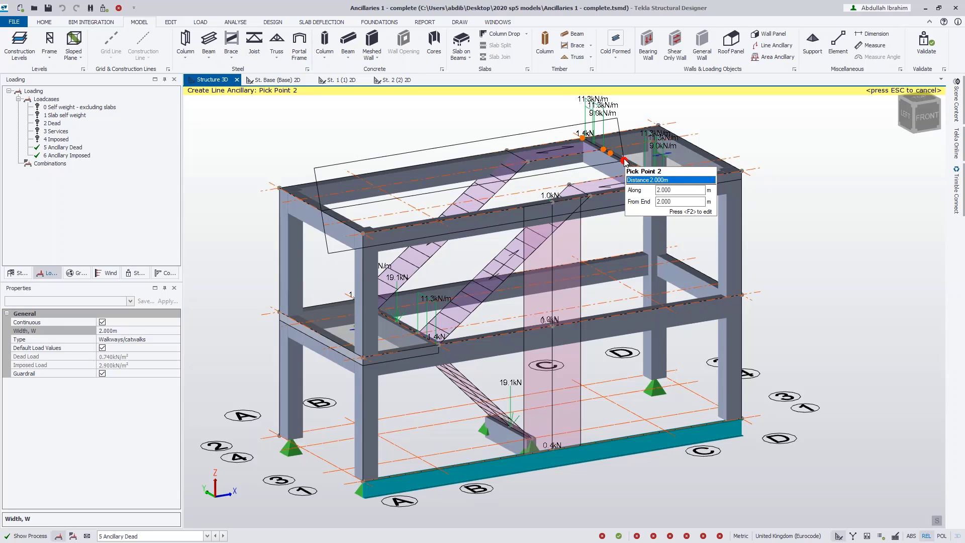
left_click(625, 162)
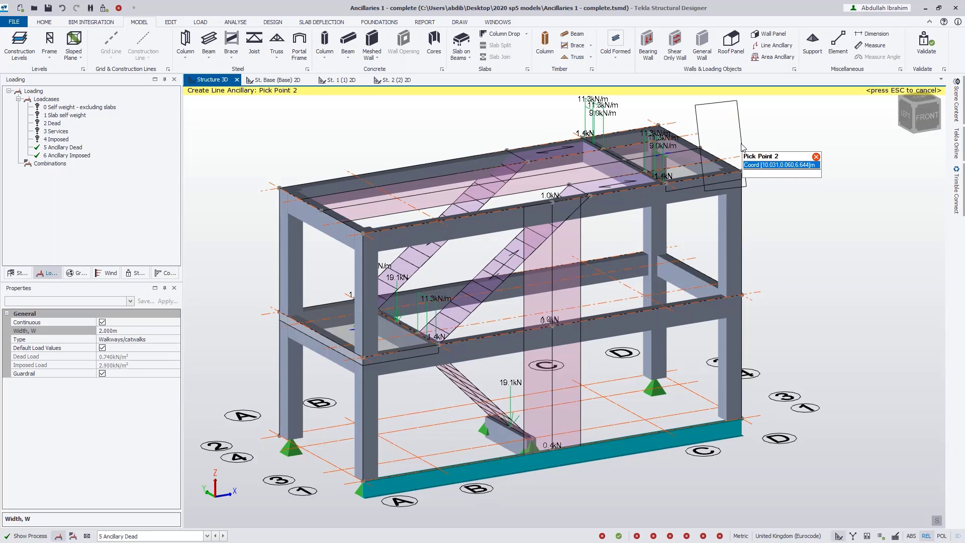
key("Escape")
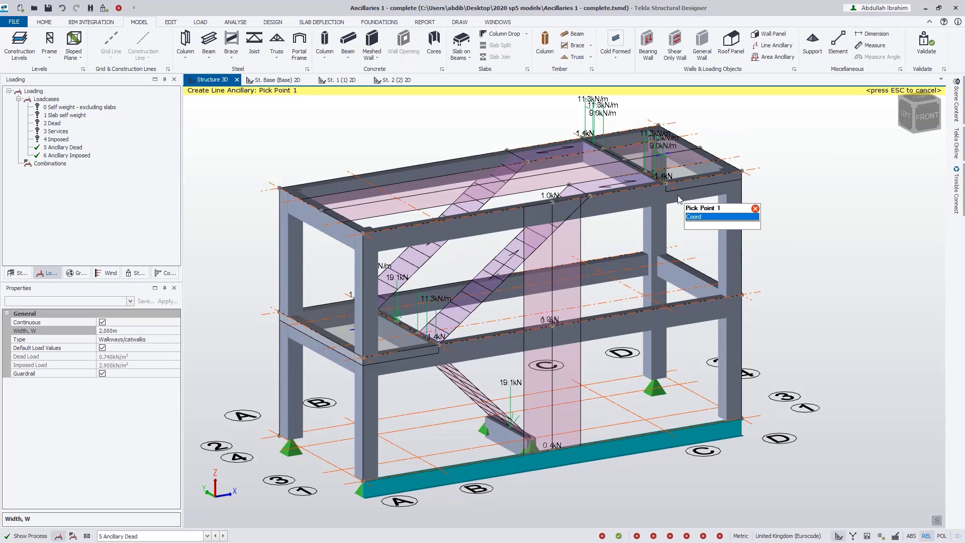
key("Escape")
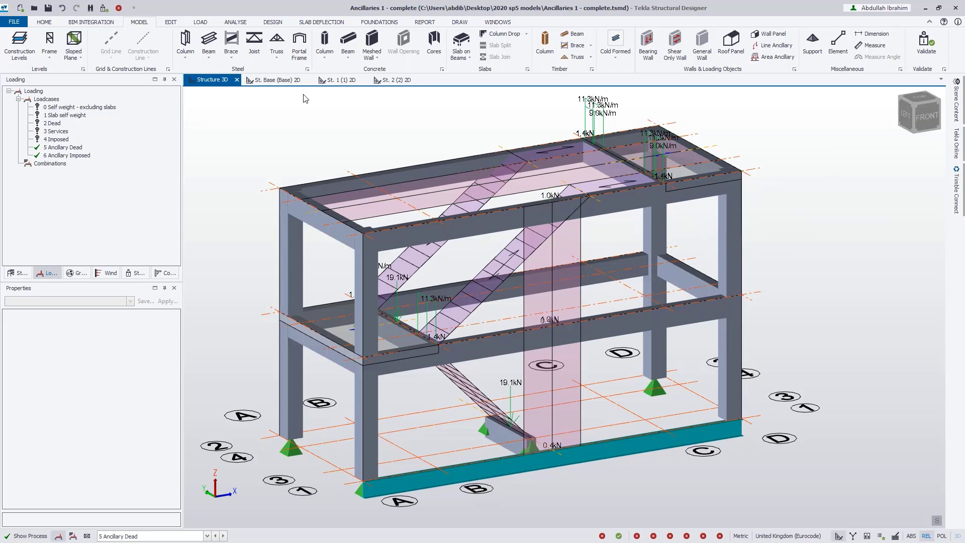
Run load decomposition to generate the upper walkway's point loads on its supporting beams
left_click(200, 21)
left_click(386, 45)
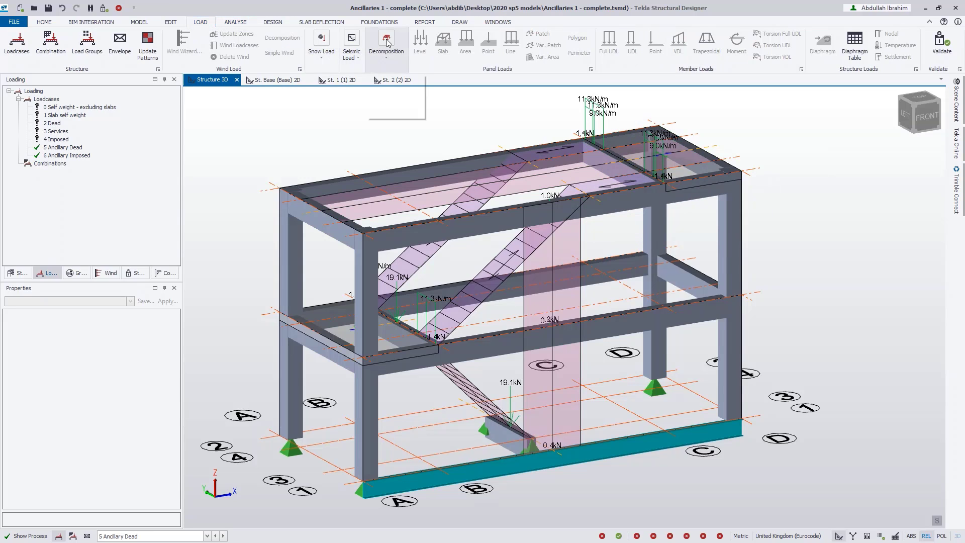
left_click(394, 88)
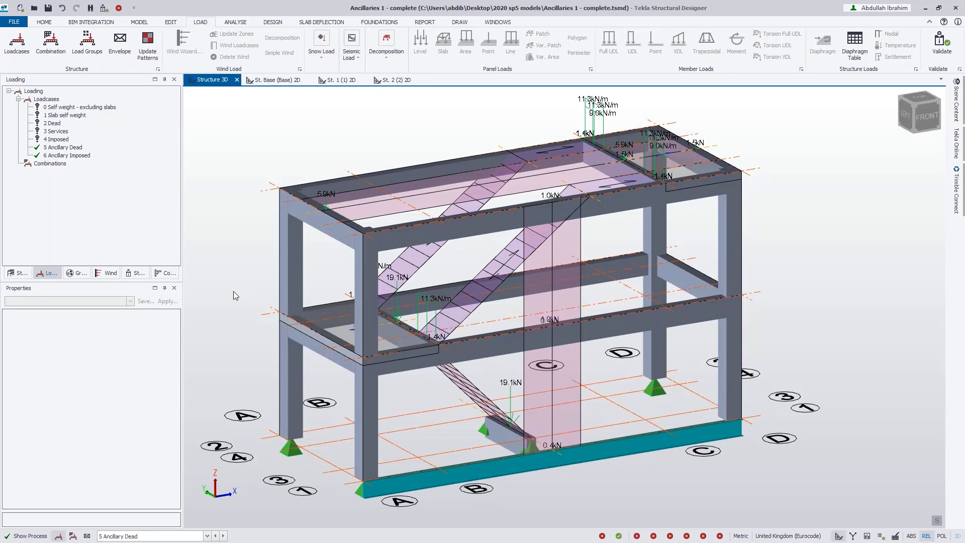
Select both segments of the continuous walkway at St. 2 and delete them
right_click_drag(772, 230, 782, 246)
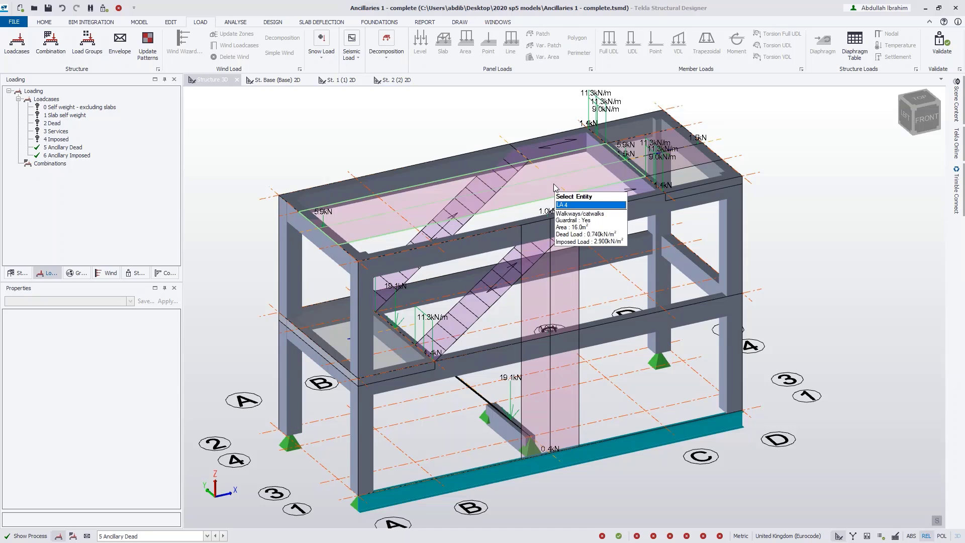
left_click(616, 184)
left_click(642, 161)
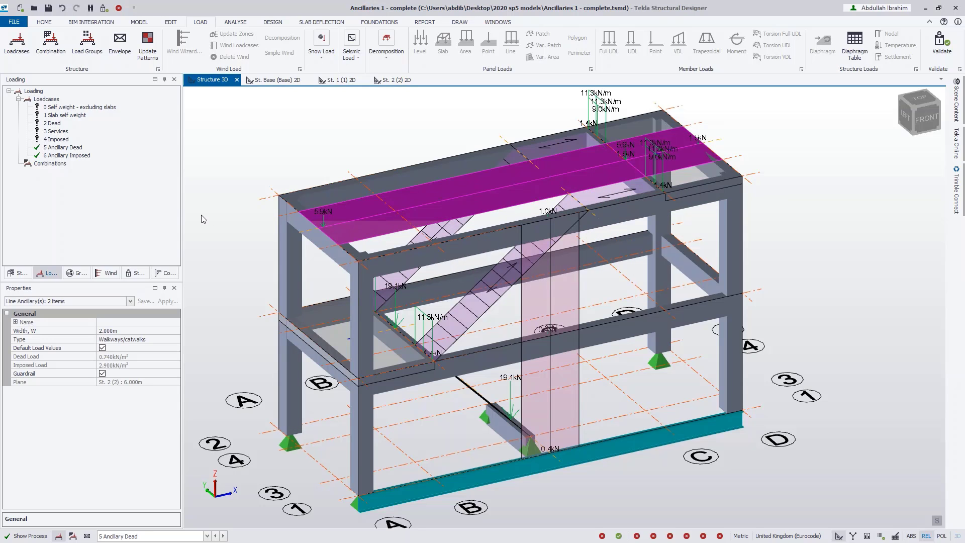
left_click(324, 174)
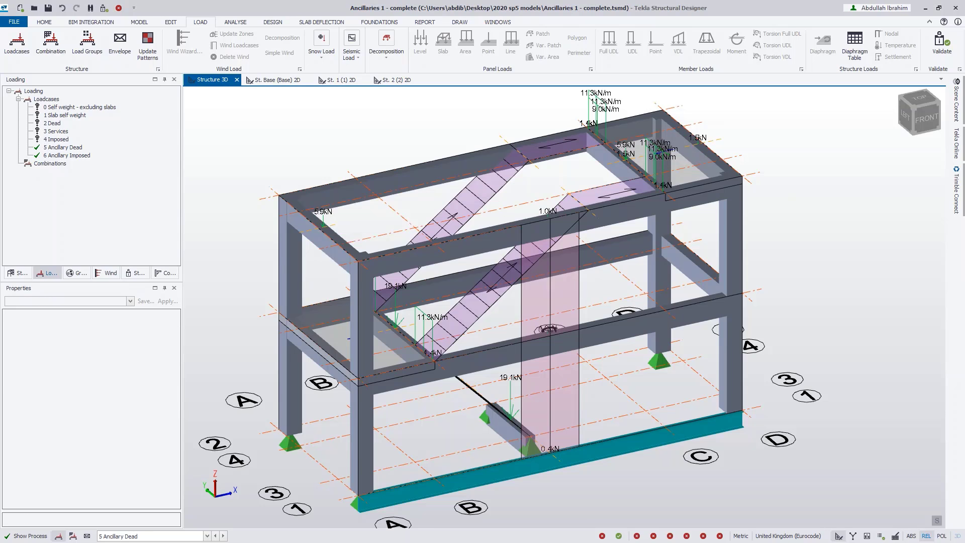
Add the 2 m wide Walkways/catwalks line ancillary at St. 2 between grid lines A and D again, with the Continuous option off
left_click(140, 23)
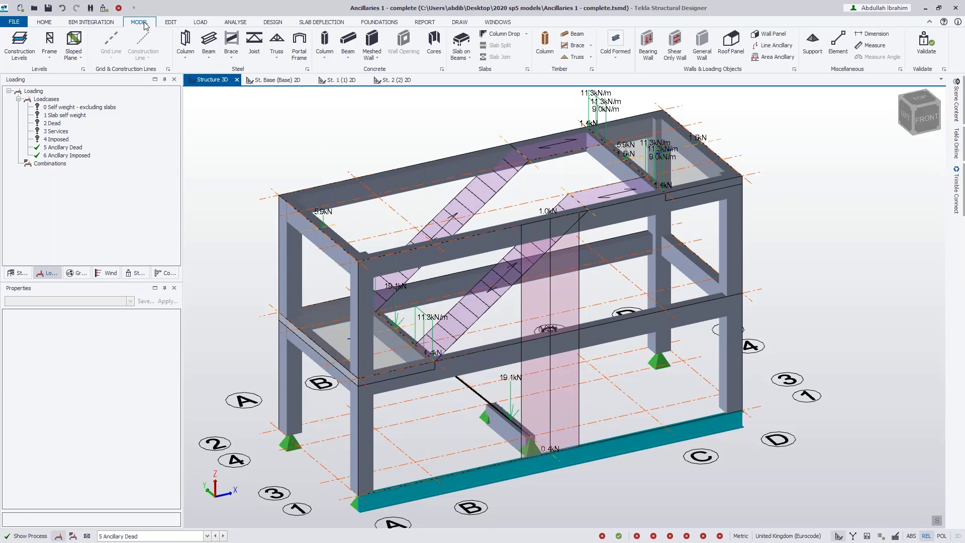
left_click(776, 46)
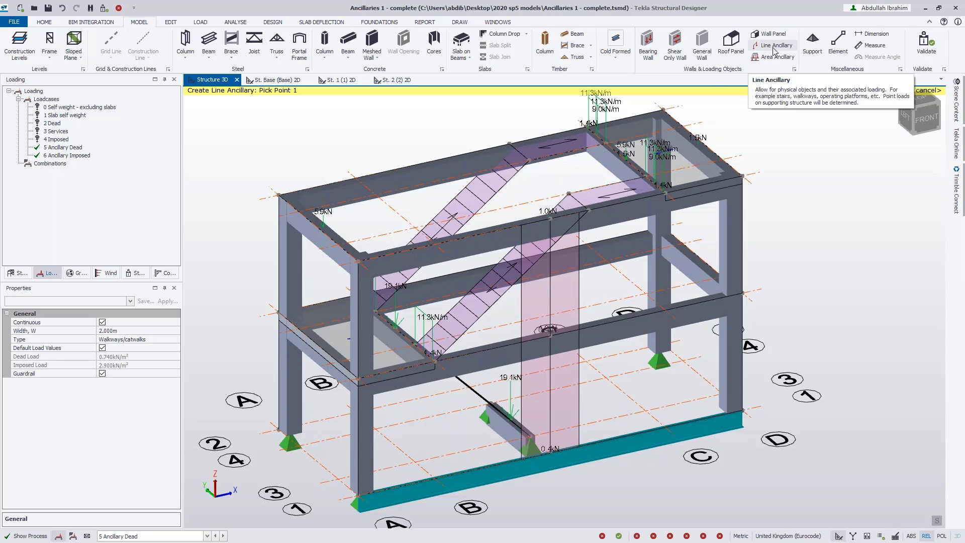
left_click(102, 322)
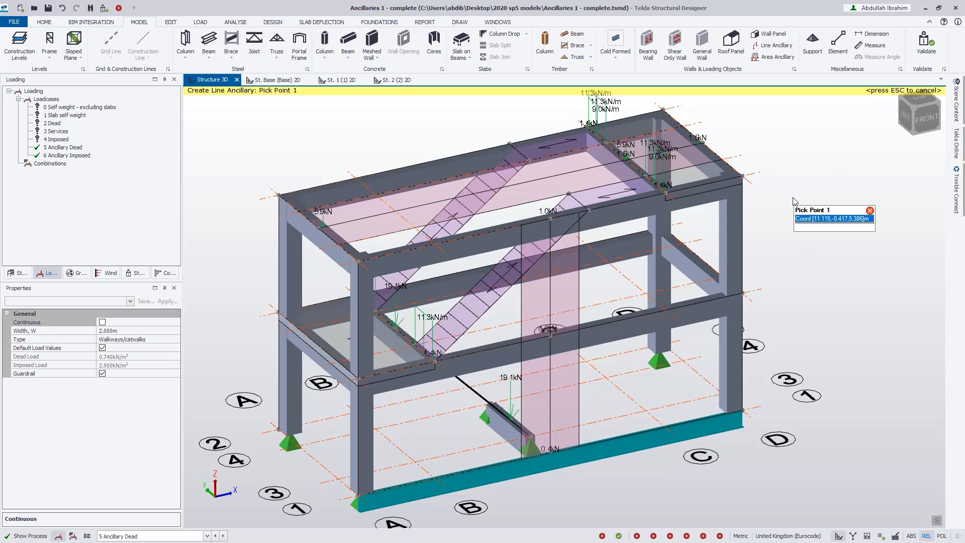
key("Escape")
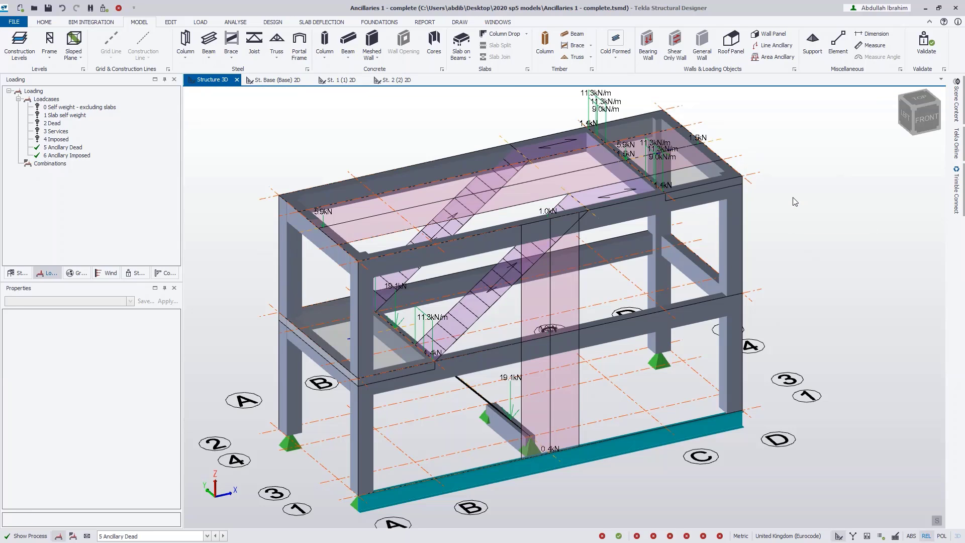
Run load decomposition on the model to distribute the ancillary loads onto the supporting members
left_click(201, 23)
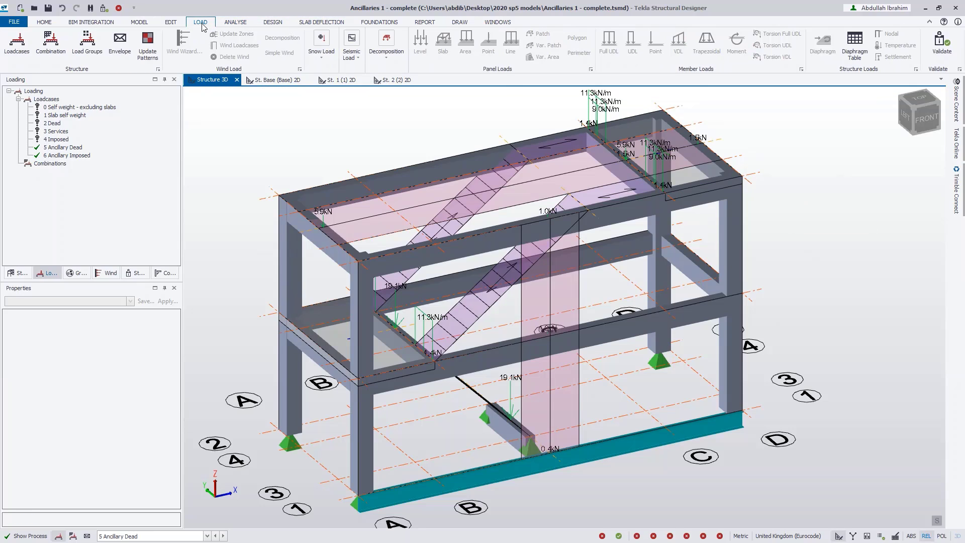
left_click(395, 55)
left_click(395, 91)
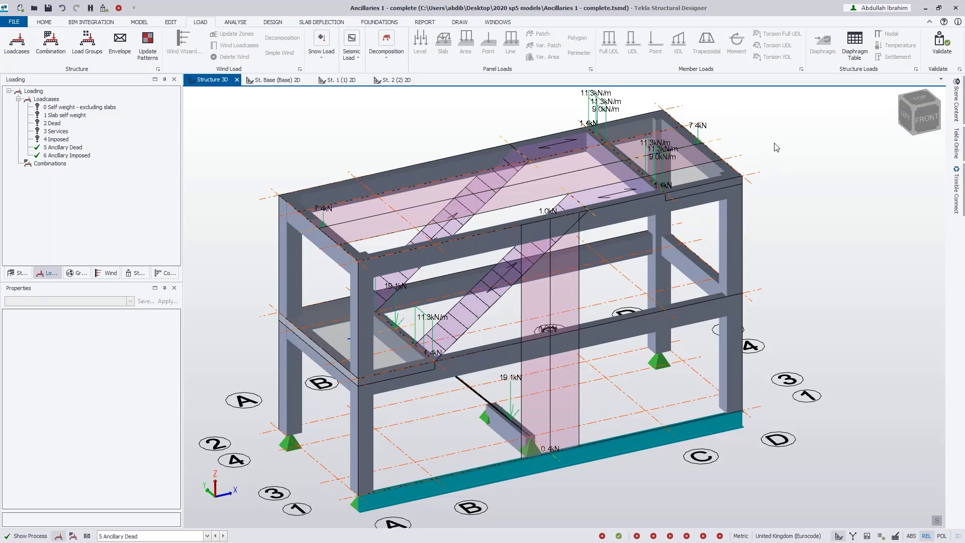
Delete the two upper stair flights between the intermediate slab and the top-level slab
mouse_move(624, 164)
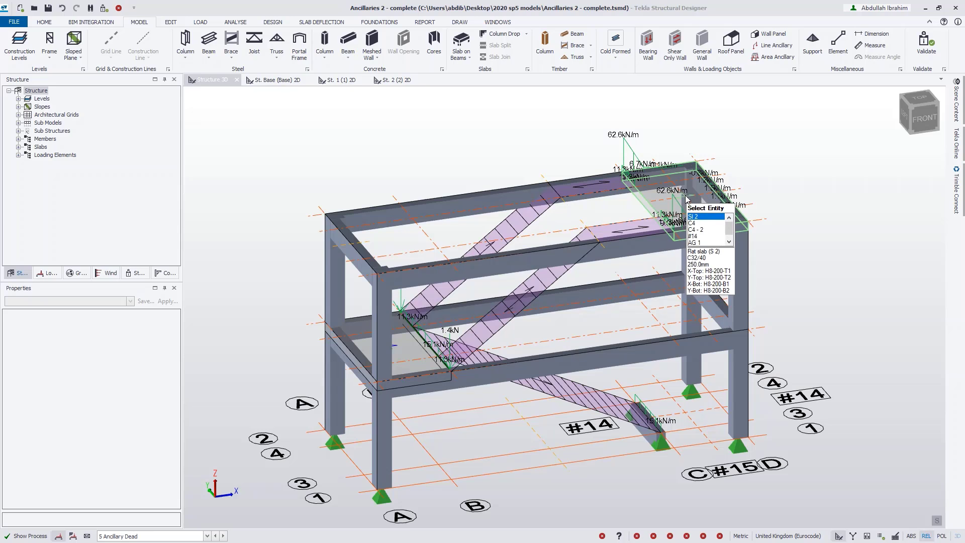
left_click(546, 291)
left_click(497, 249, "ctrl")
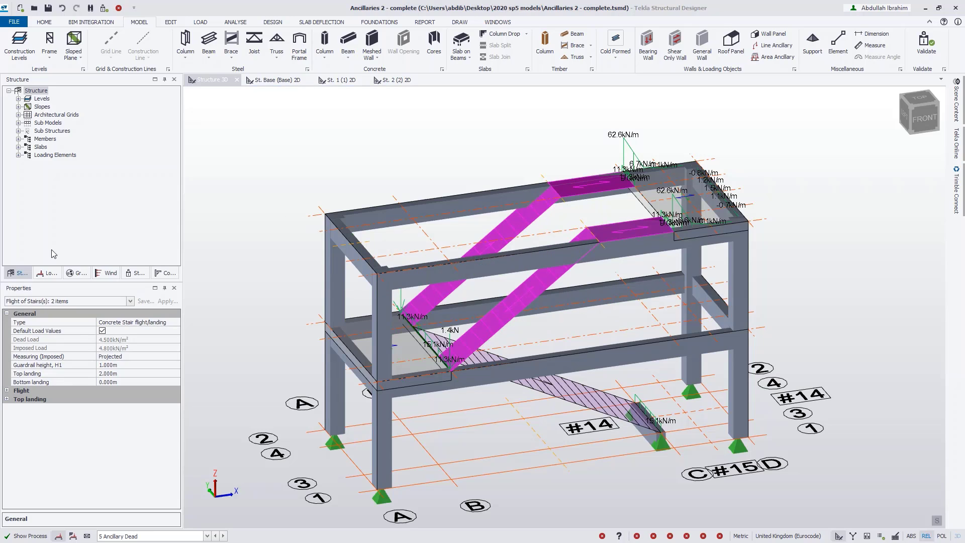
left_click(340, 141)
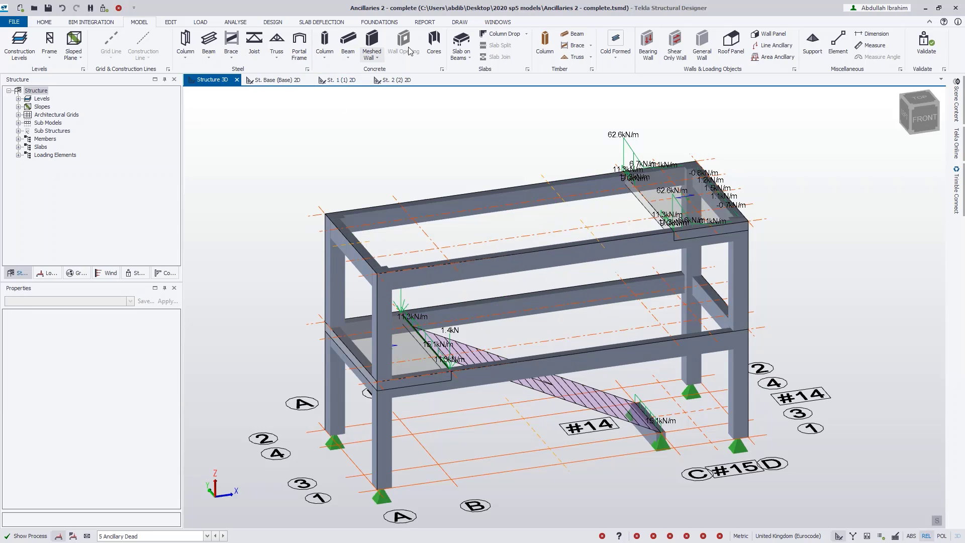
Decompose the loads again for the model without the upper stair flights
left_click(234, 23)
left_click(200, 22)
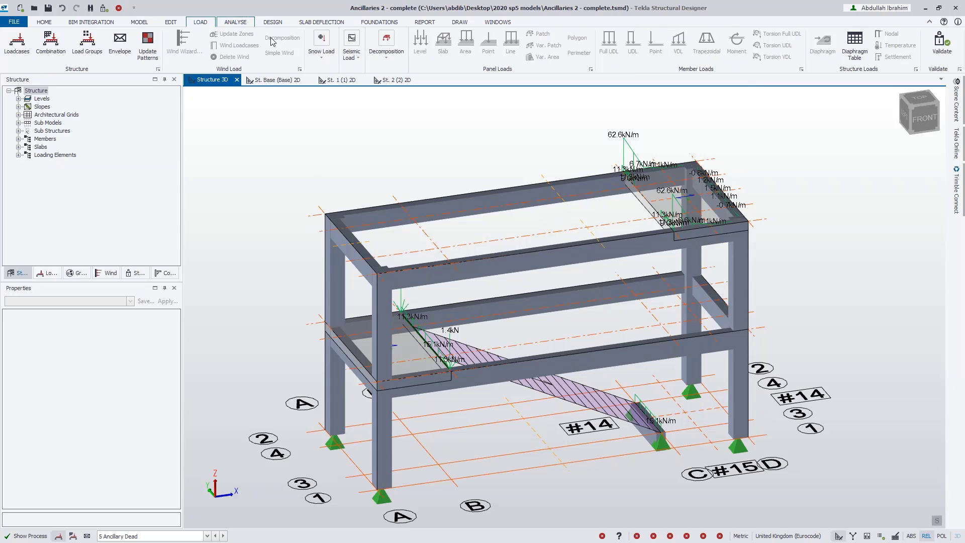
left_click(386, 45)
left_click(399, 97)
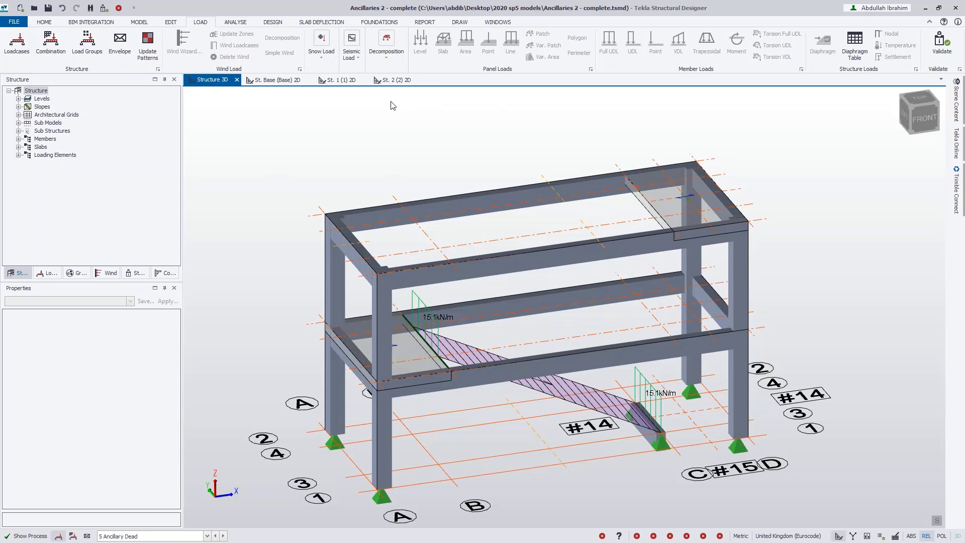
Create a non-continuous line ancillary 2 m wide from the top-level end beam at grid A to the top-level slab near grid D
left_click(139, 22)
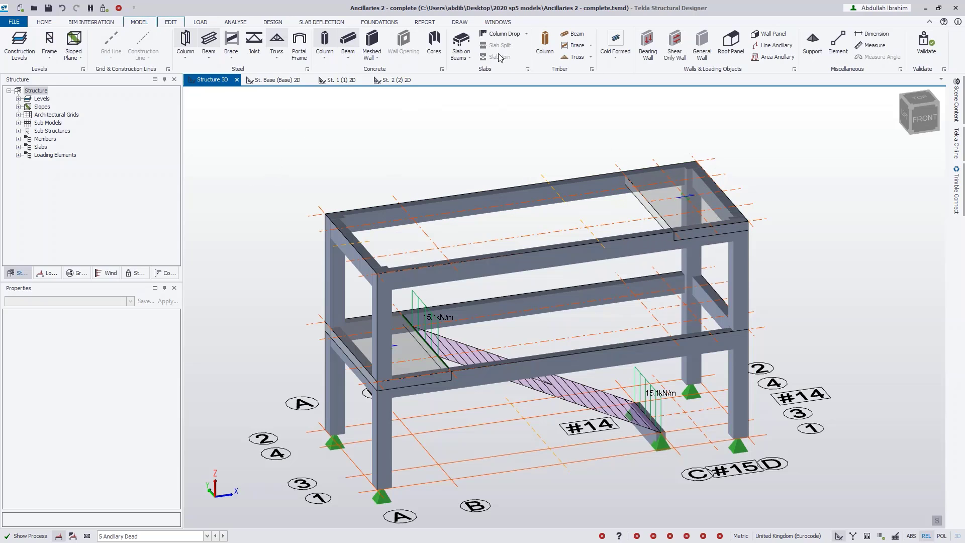
left_click(786, 49)
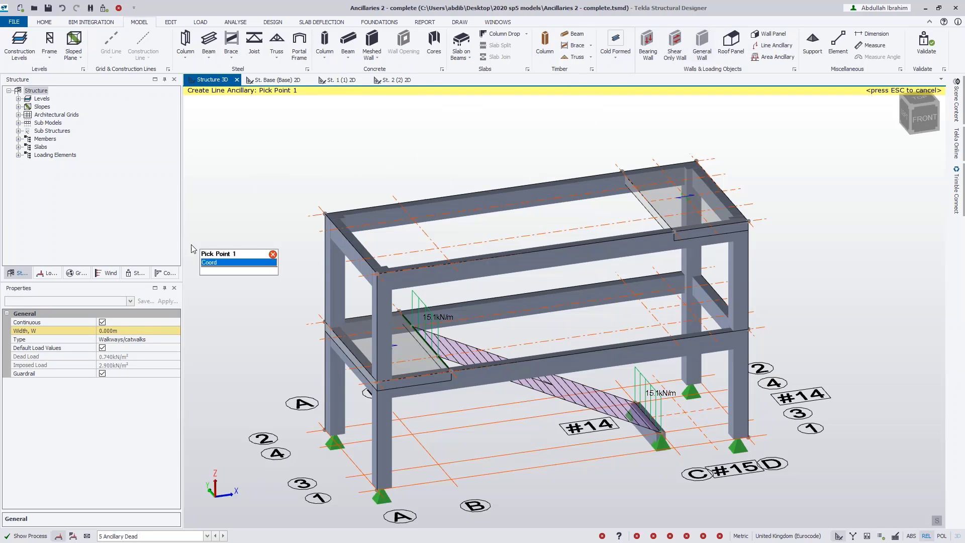
left_click(102, 322)
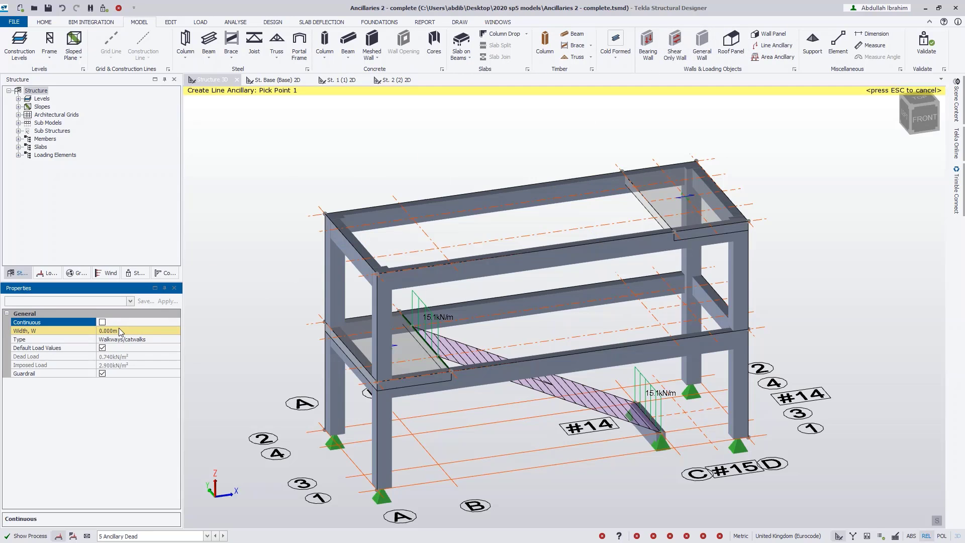
left_click(119, 330)
type("2")
key("Return")
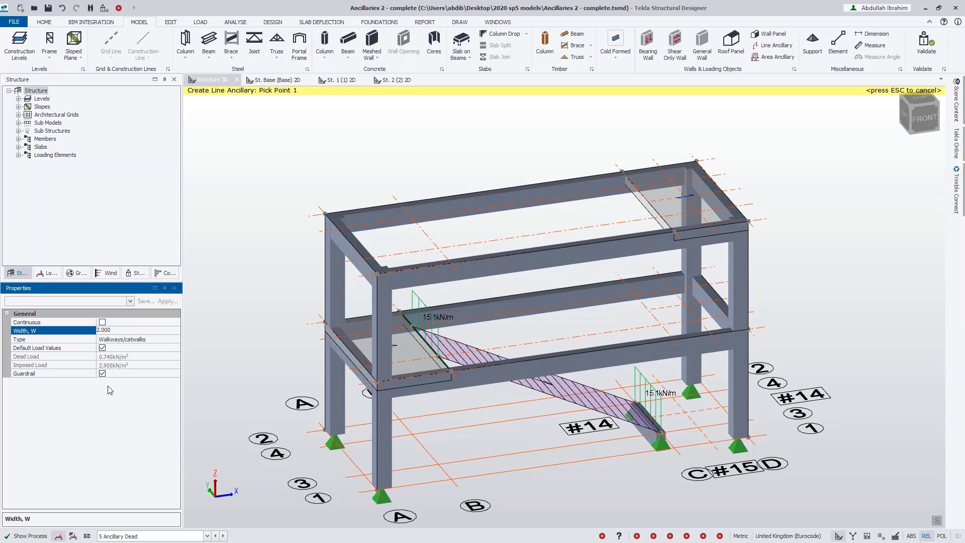
left_click(352, 244)
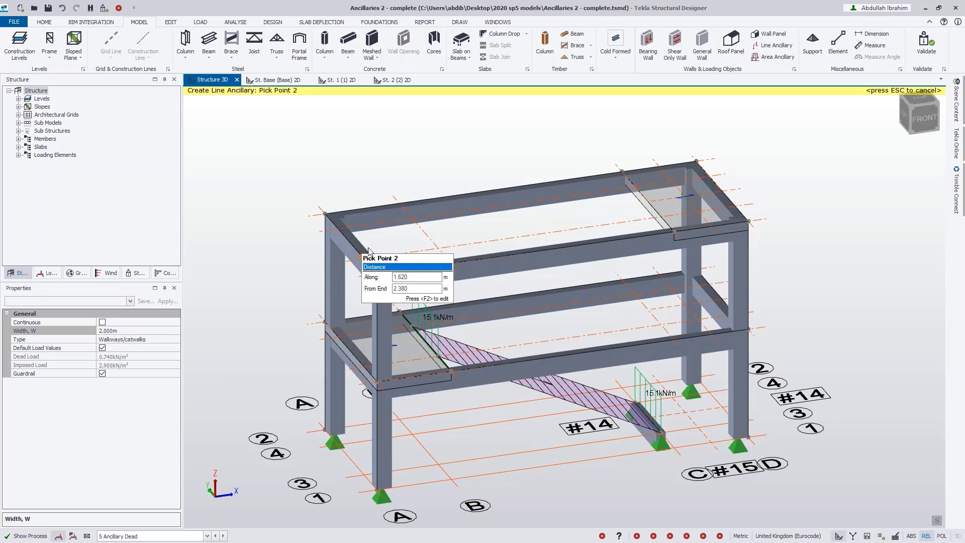
left_click(687, 198)
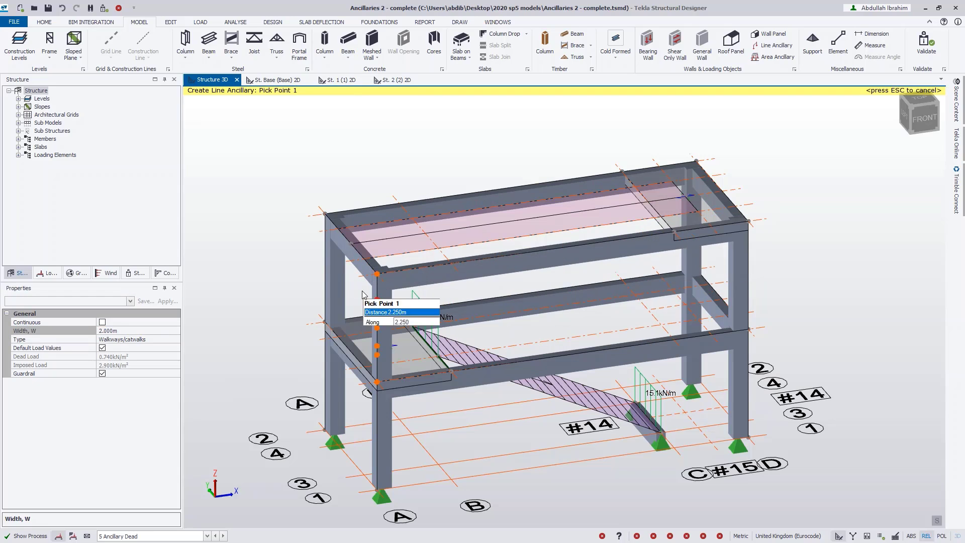
key("Escape")
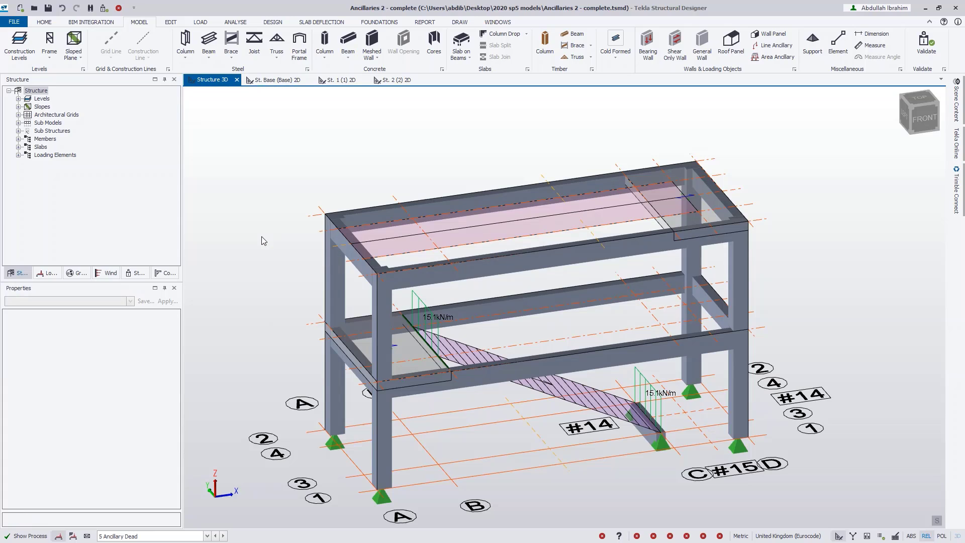
Decompose the new walkway's loads and inspect the loads on the beams around the top-level slab
left_click(200, 22)
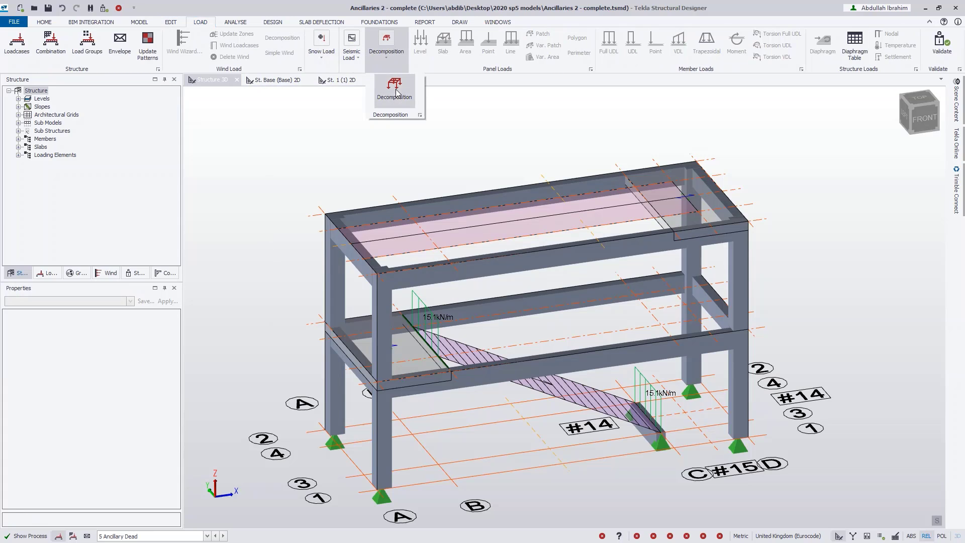
left_click(391, 40)
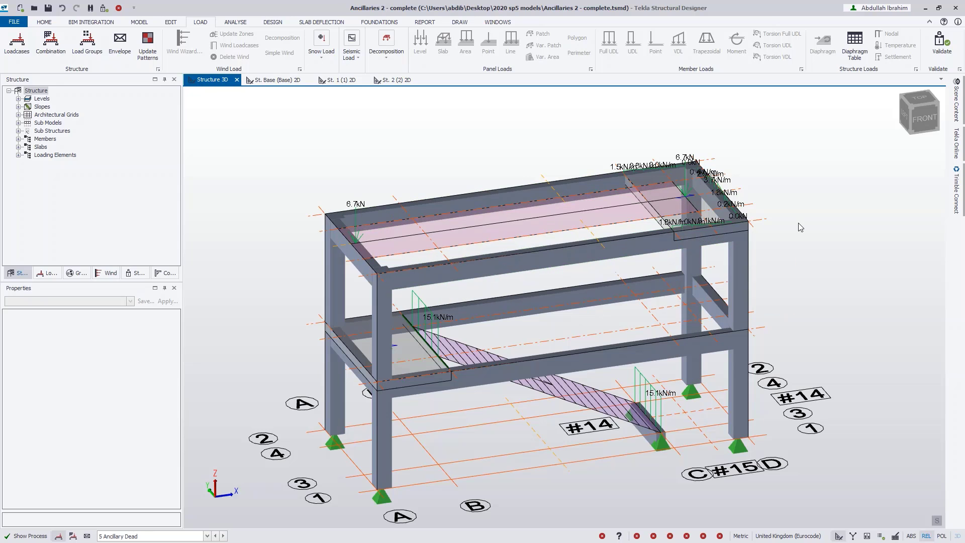
scroll(800, 228, "up", 2)
scroll(803, 226, "up", 2)
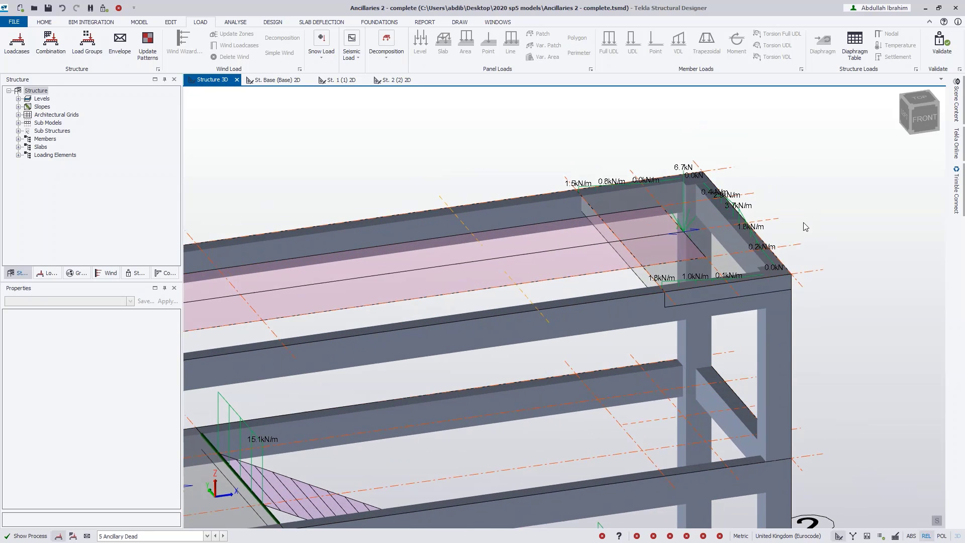
scroll(797, 223, "up", 2)
right_click_drag(834, 262, 776, 259)
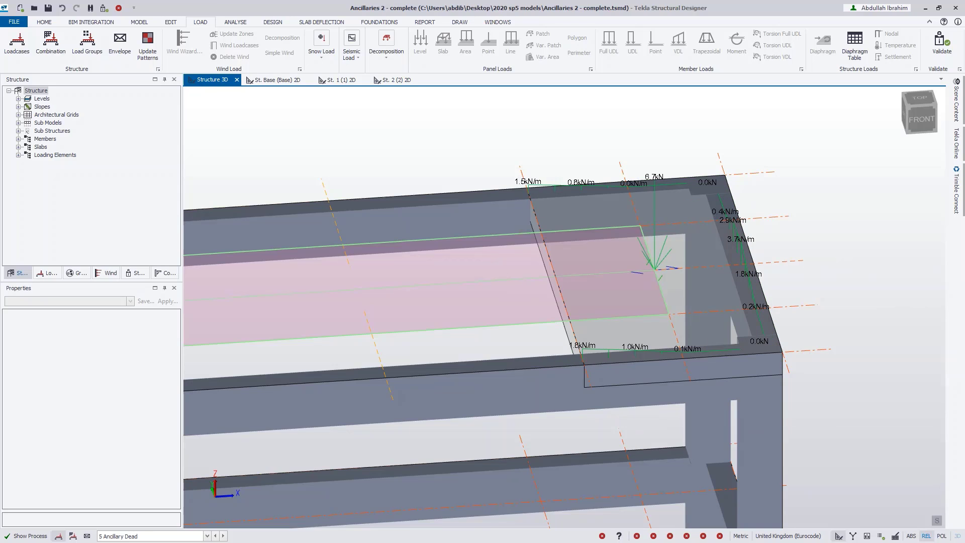
scroll(472, 231, "down", 5)
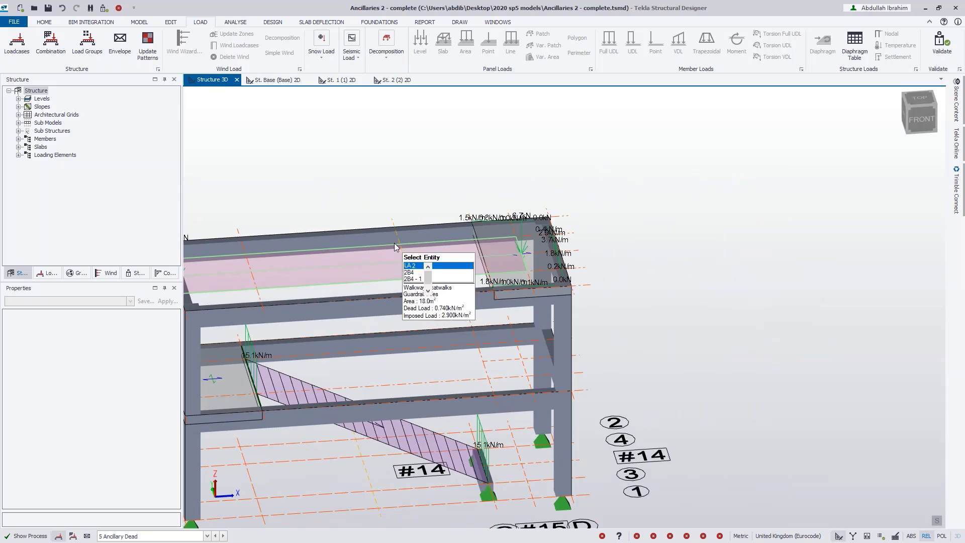
middle_click_drag(473, 231, 600, 209)
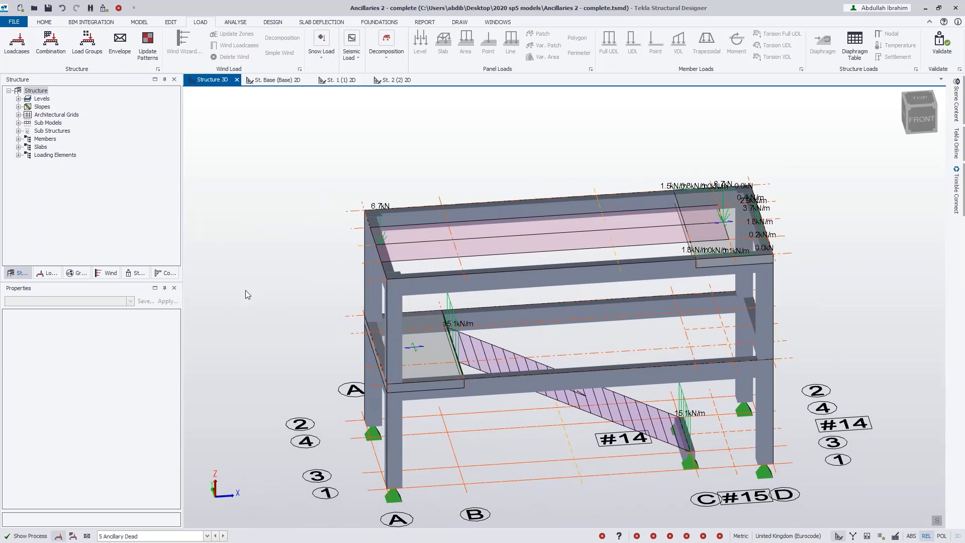
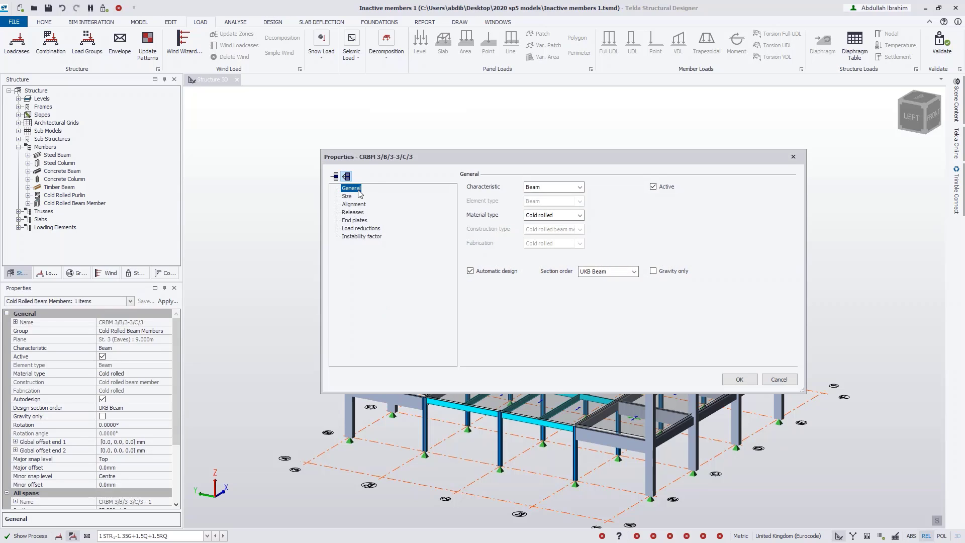
Review the available member characteristics for the cold rolled beam and change its characteristic to Column
left_click(580, 187)
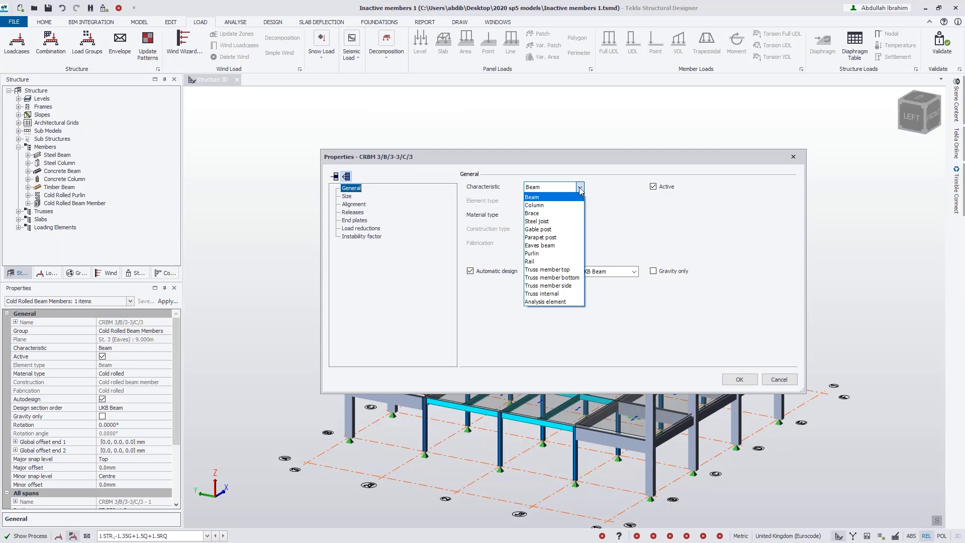
left_click(580, 187)
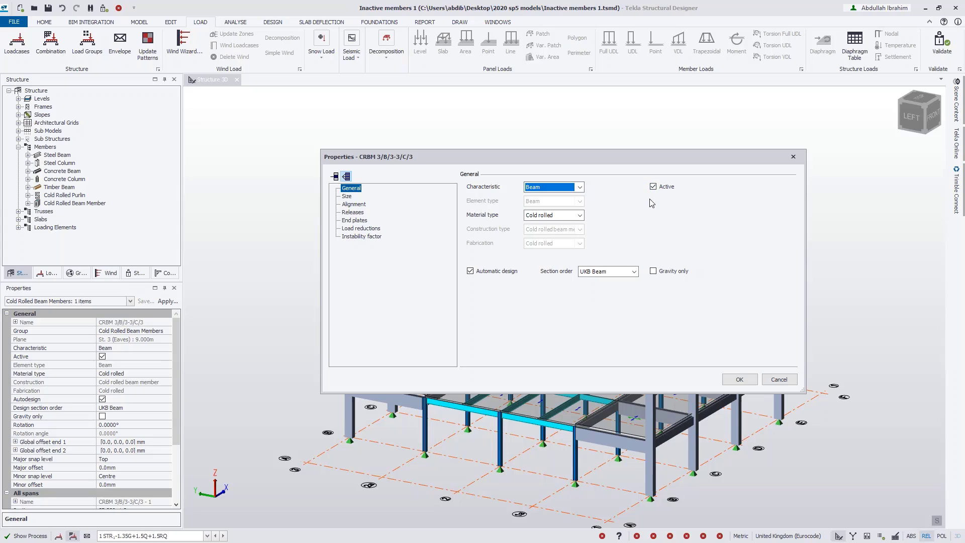
left_click(581, 187)
key("Down")
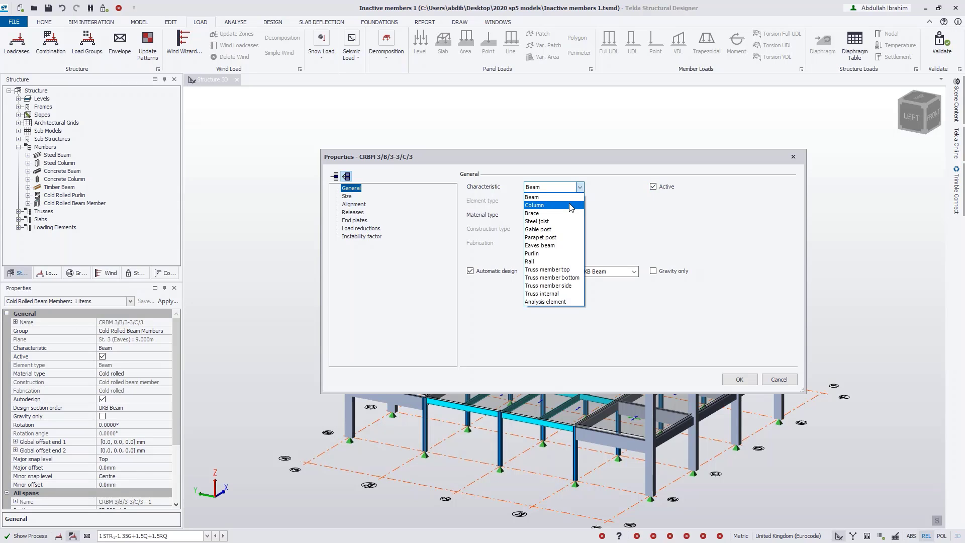
key("Return")
Change the cold rolled member's characteristic to Purlin
left_click(580, 189)
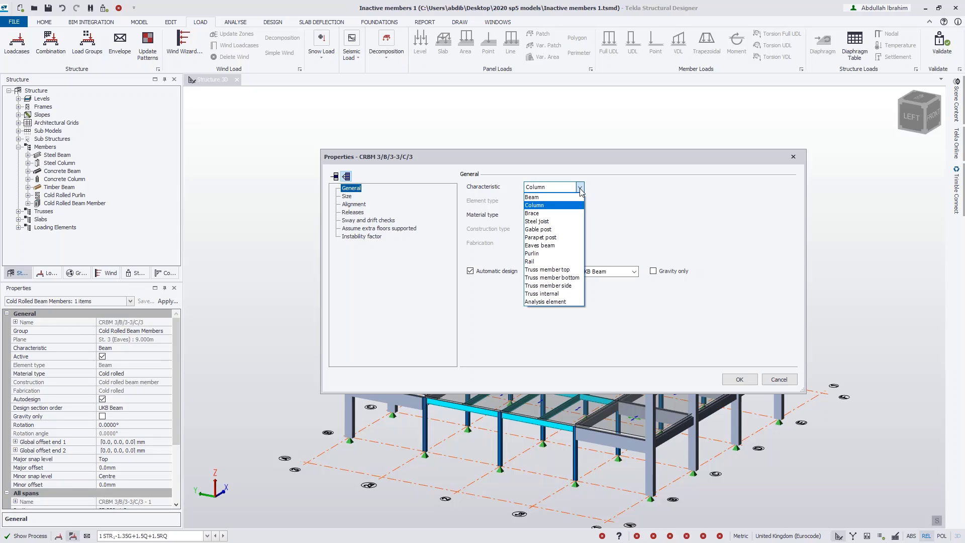
key("Down")
key("Down")
key("Down")
key("Down")
key("Down")
key("Down")
key("Return")
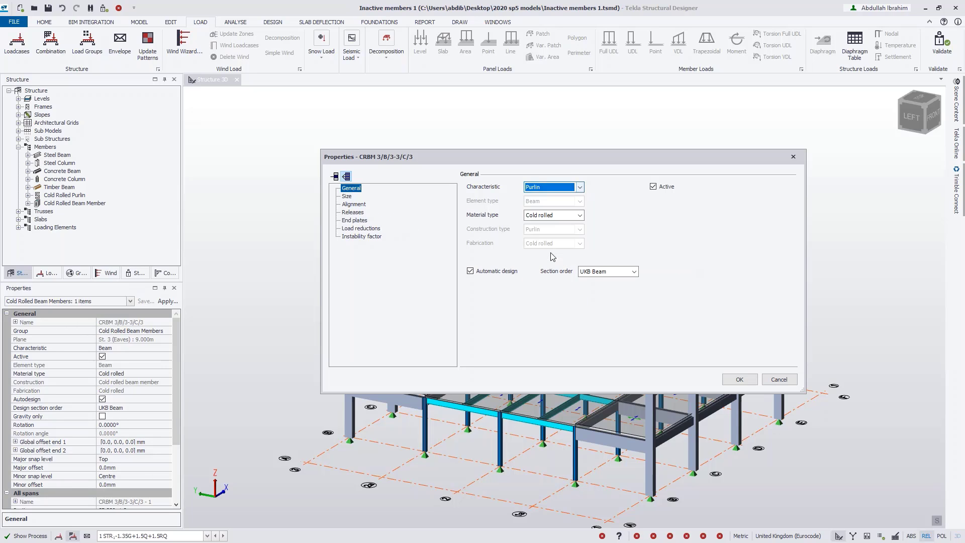
Change the cold rolled member's characteristic to Analysis element
left_click(580, 187)
key("Down")
key("Down")
key("Return")
left_click(580, 187)
left_click(552, 305)
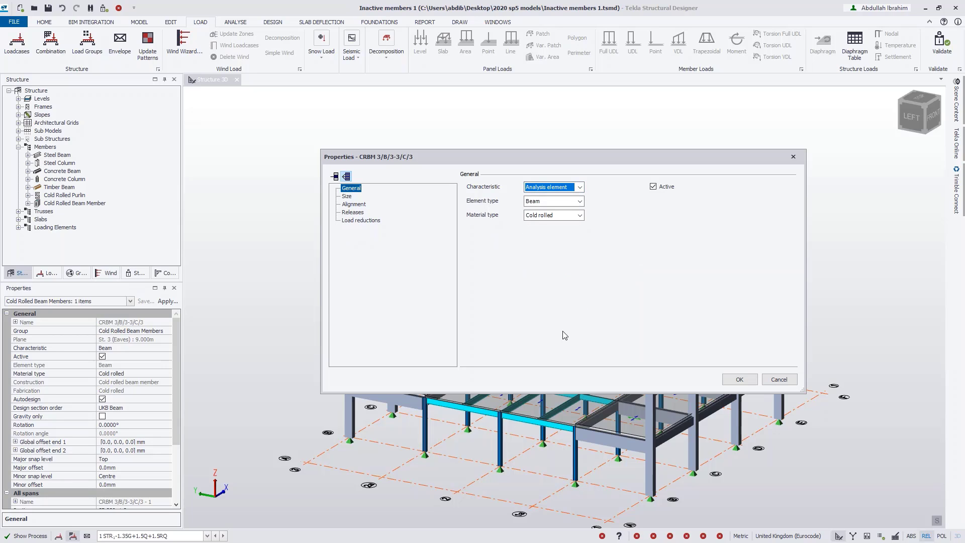
Return the characteristic to Beam, discarding the dialog changes, and examine the cold rolled beam's Active property
left_click(580, 188)
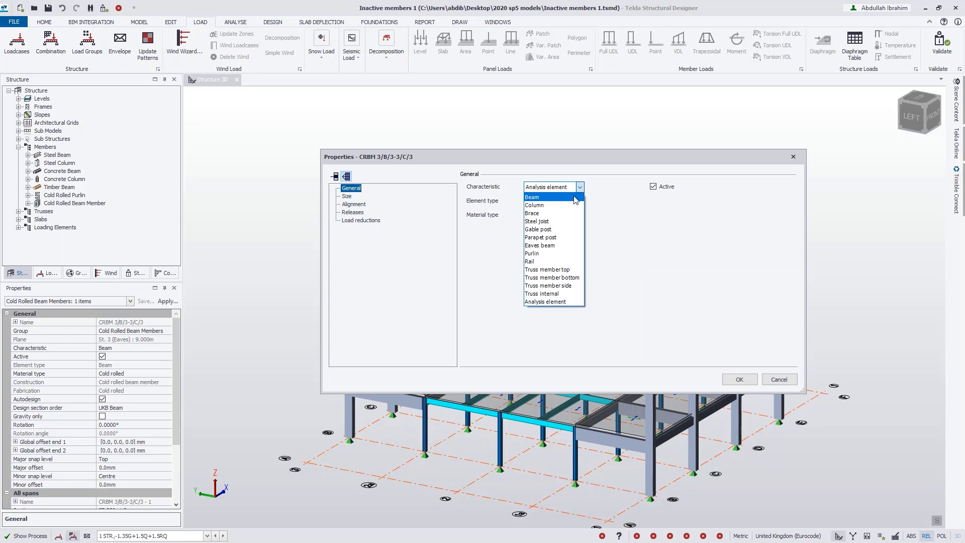
left_click(553, 198)
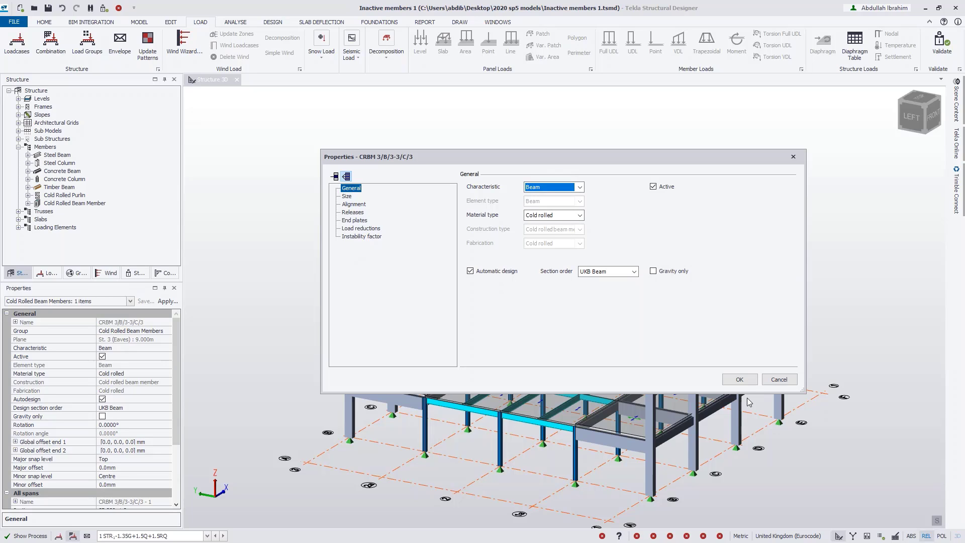
left_click(778, 379)
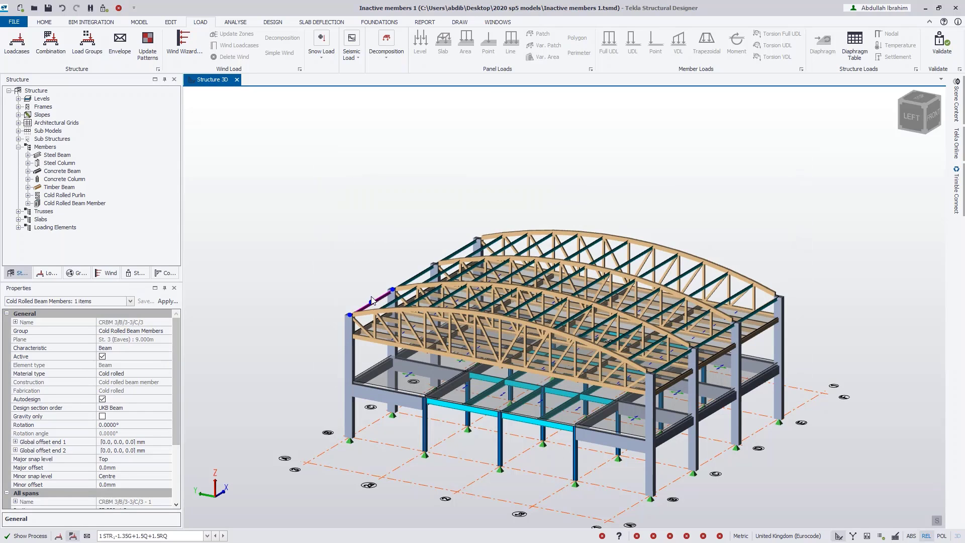
left_click(29, 356)
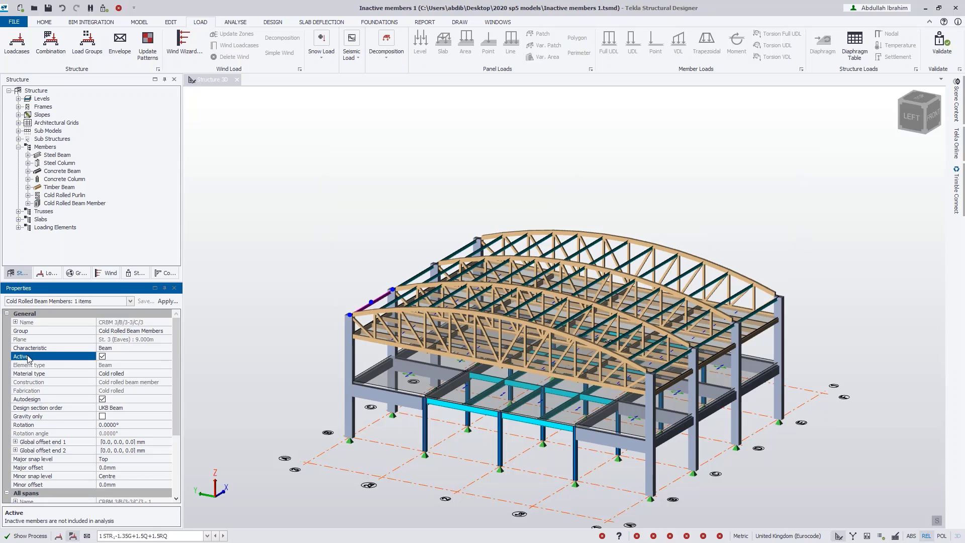
left_click(245, 278)
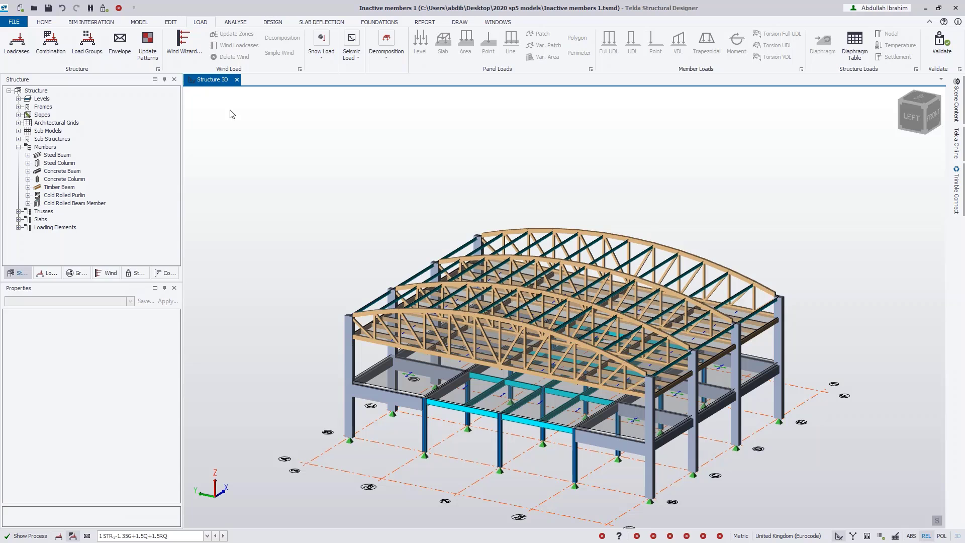
Run a 1st order linear analysis for combination 1 STR and its loadcases
left_click(235, 23)
left_click(74, 33)
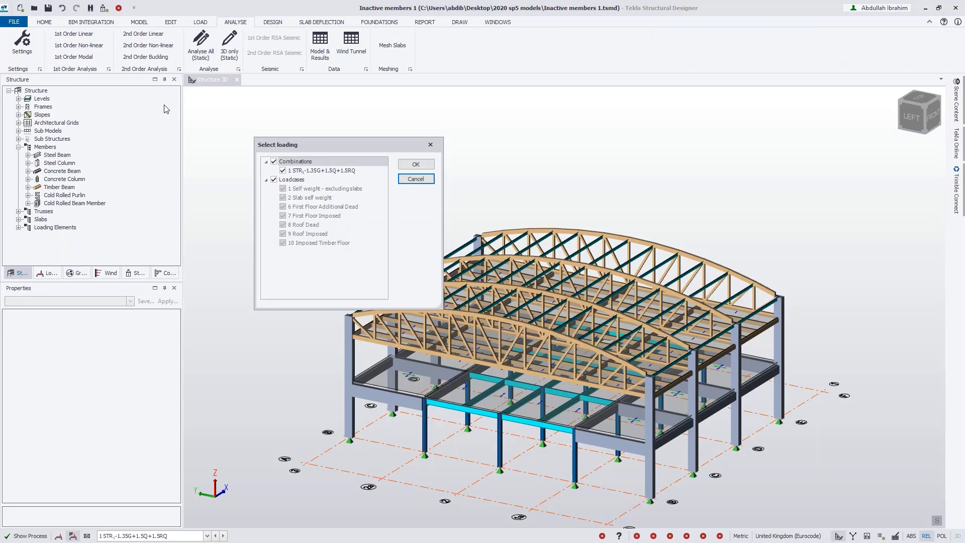
left_click(415, 164)
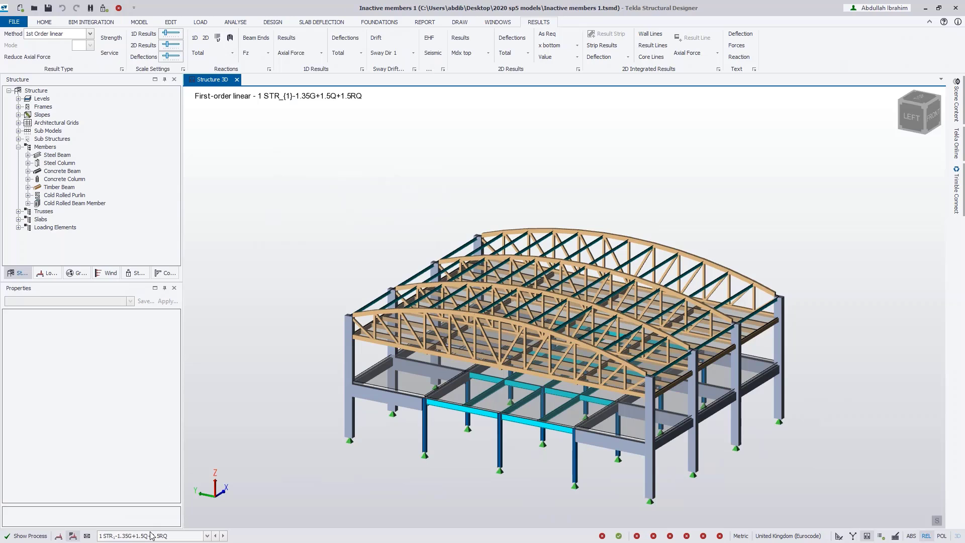
Display the total 1D member deflections for combination 1 STR and return to the structural view
left_click(345, 38)
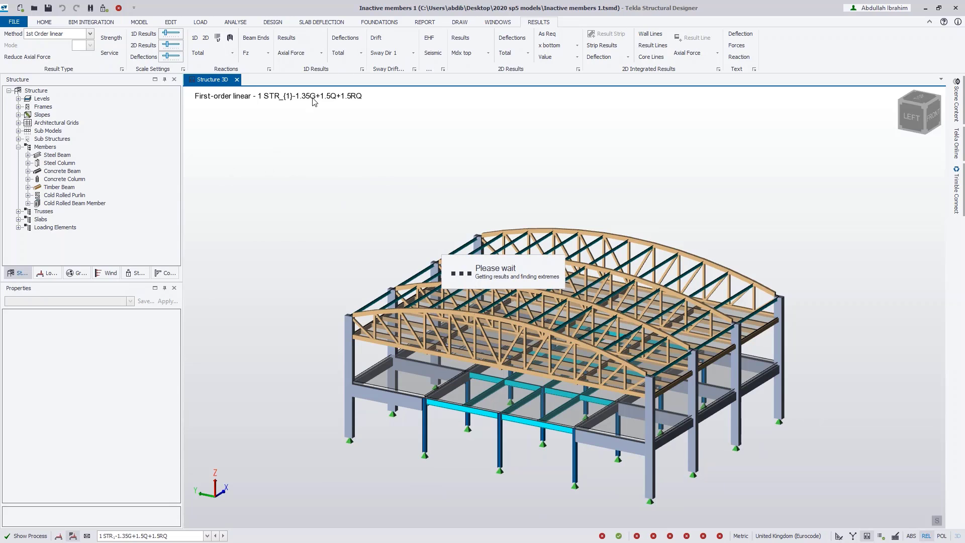
mouse_move(629, 260)
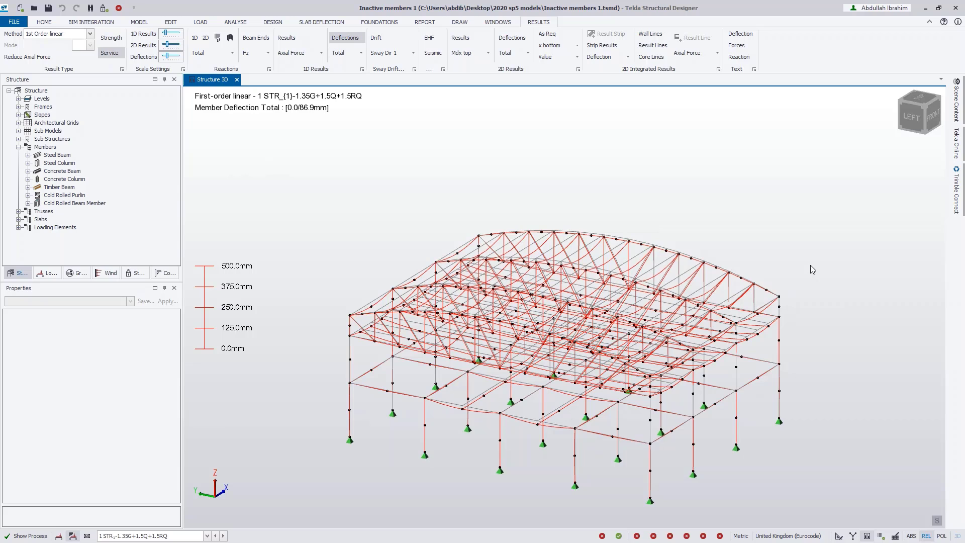
left_click(839, 535)
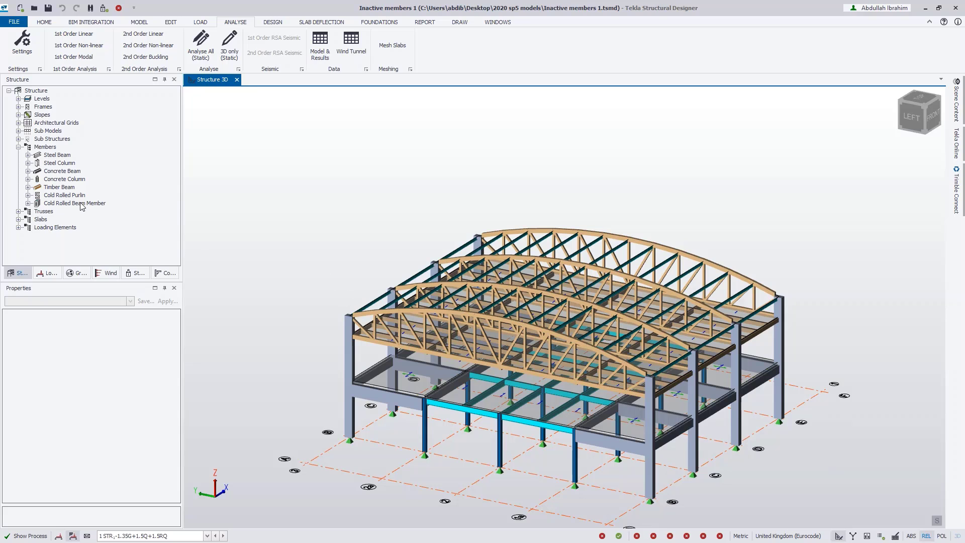
Make all cold rolled purlins and all cold rolled beam members inactive
left_click(67, 196)
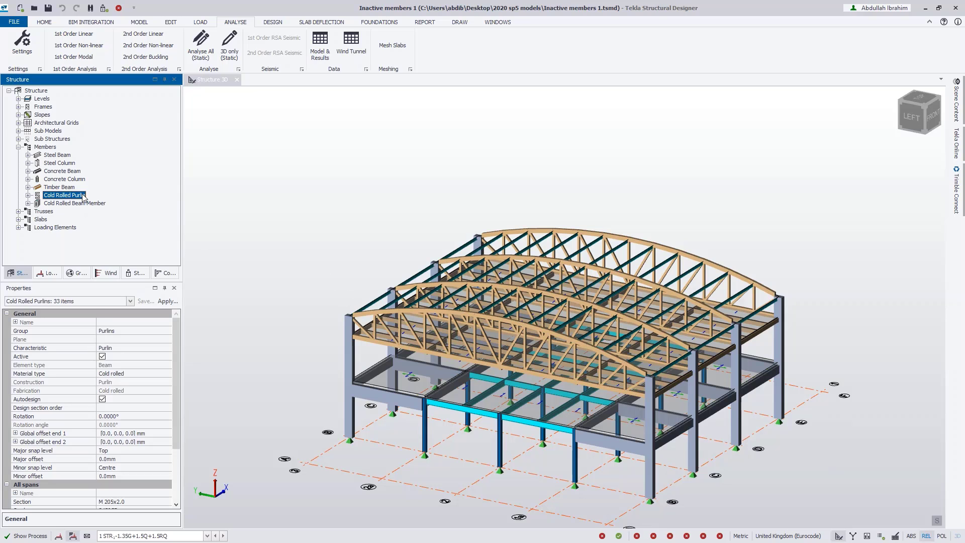
left_click(102, 356)
left_click(103, 356)
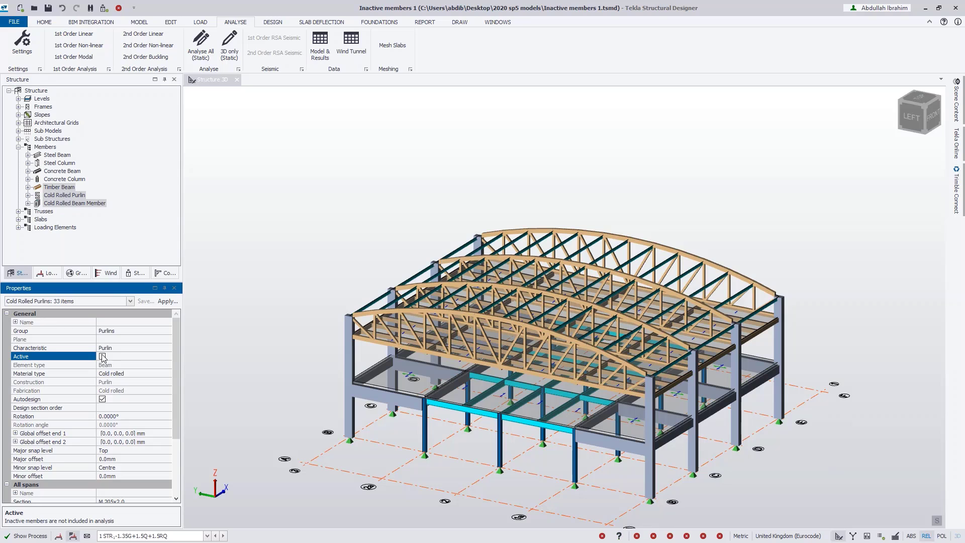
left_click(89, 203)
right_click(89, 207)
left_click(108, 212)
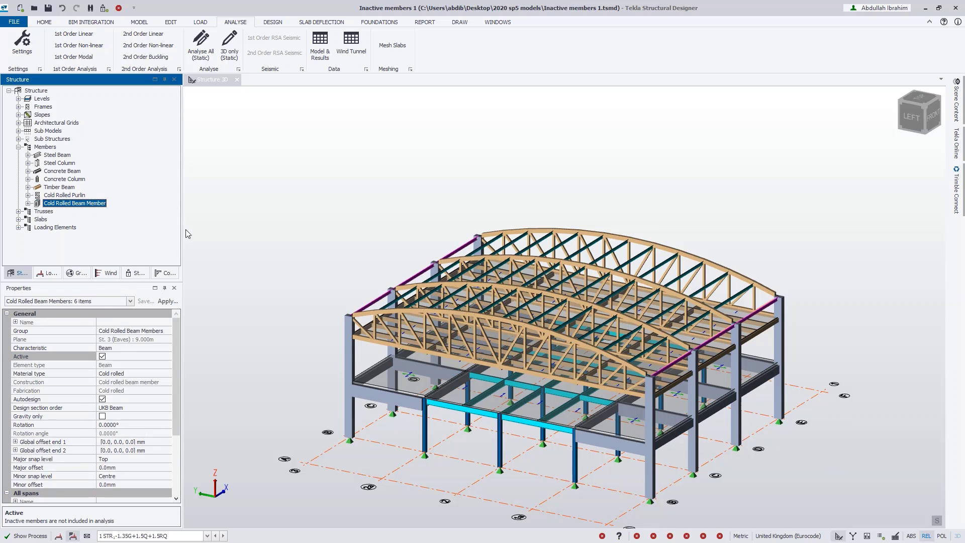
left_click(102, 356)
left_click(226, 320)
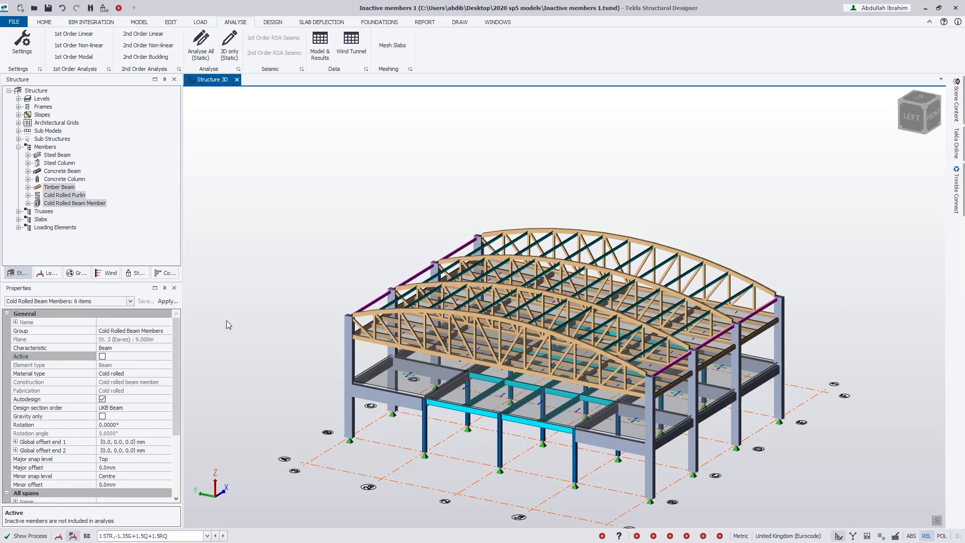
Rerun the 1st order linear analysis for combination 1 STR and its loadcases
left_click(94, 36)
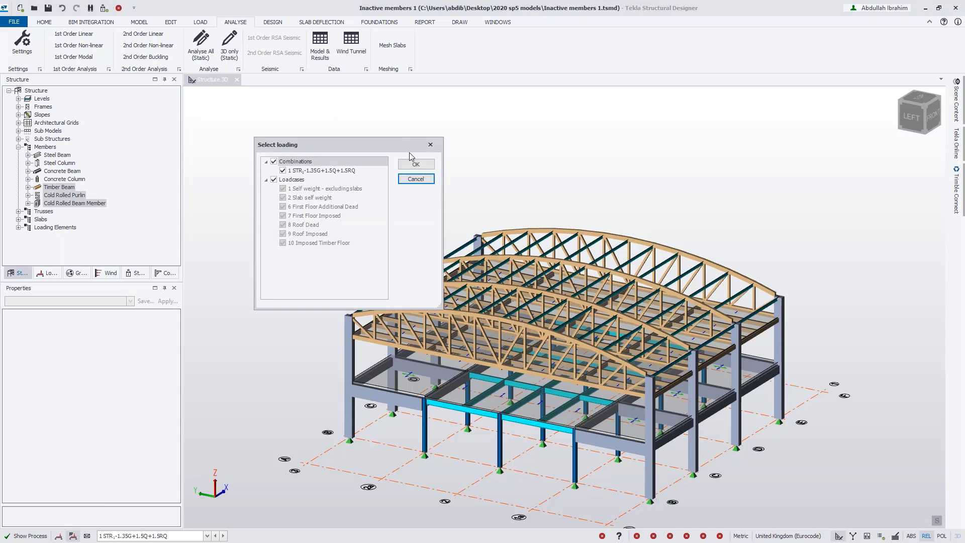
left_click(416, 167)
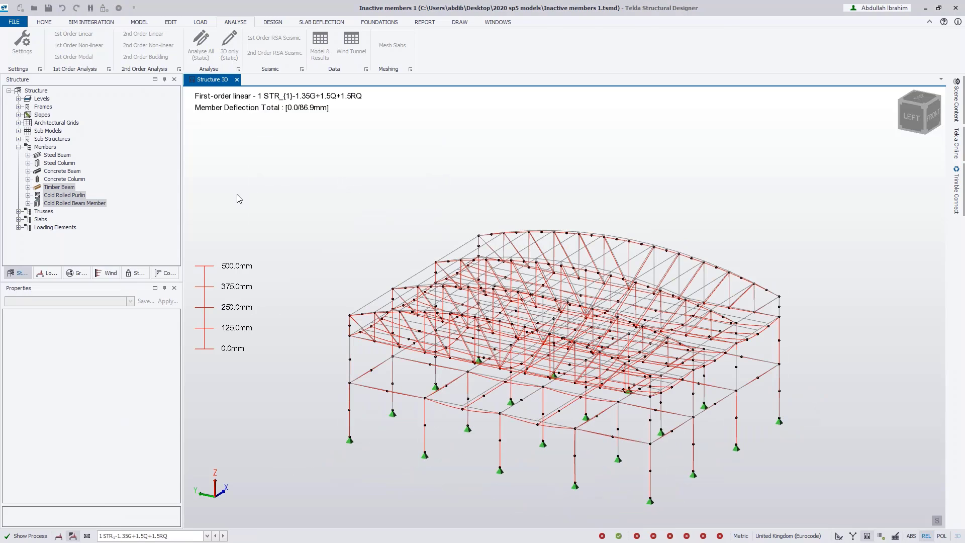
right_click_drag(763, 326, 693, 329)
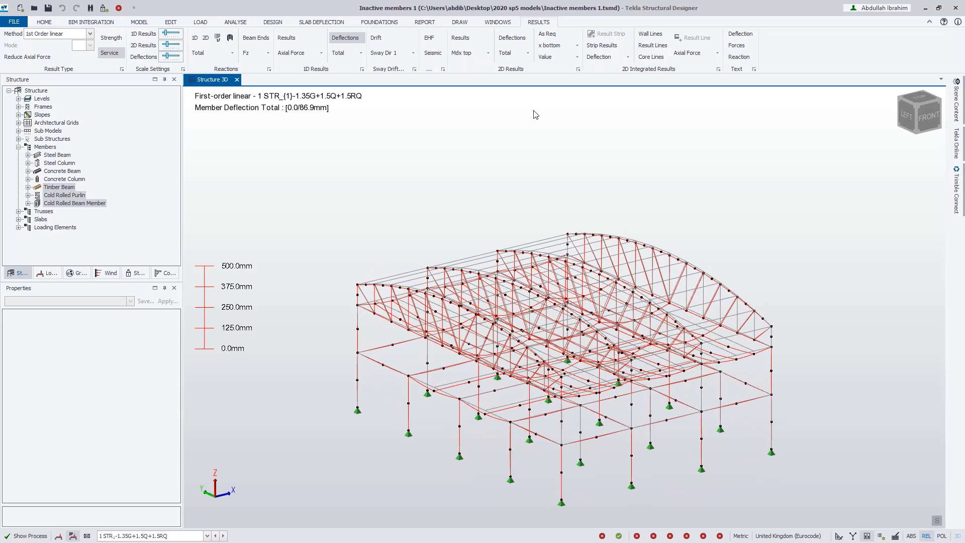
Show the deflection values as text on the model and examine the inactive cold rolled members between the roof trusses
left_click(740, 33)
mouse_move(578, 316)
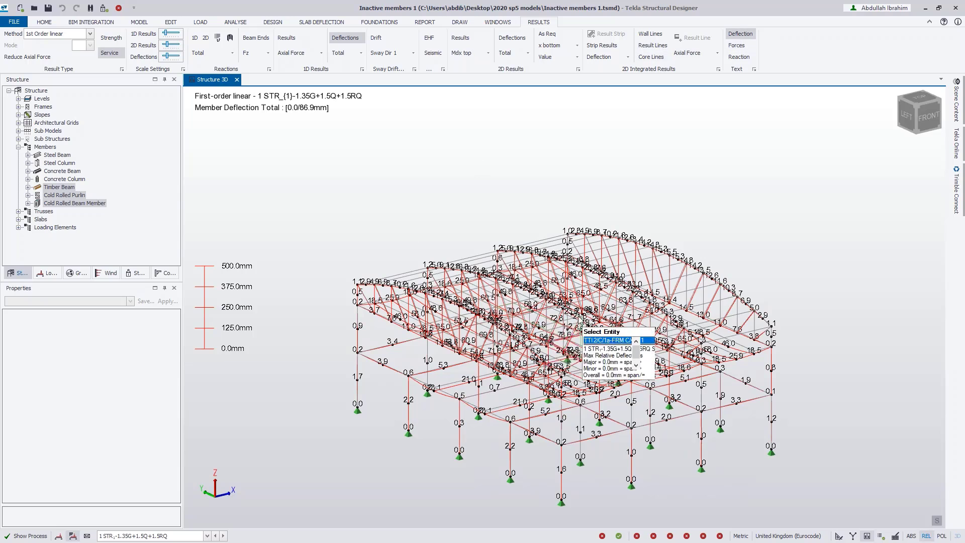
scroll(411, 274, "up", 3)
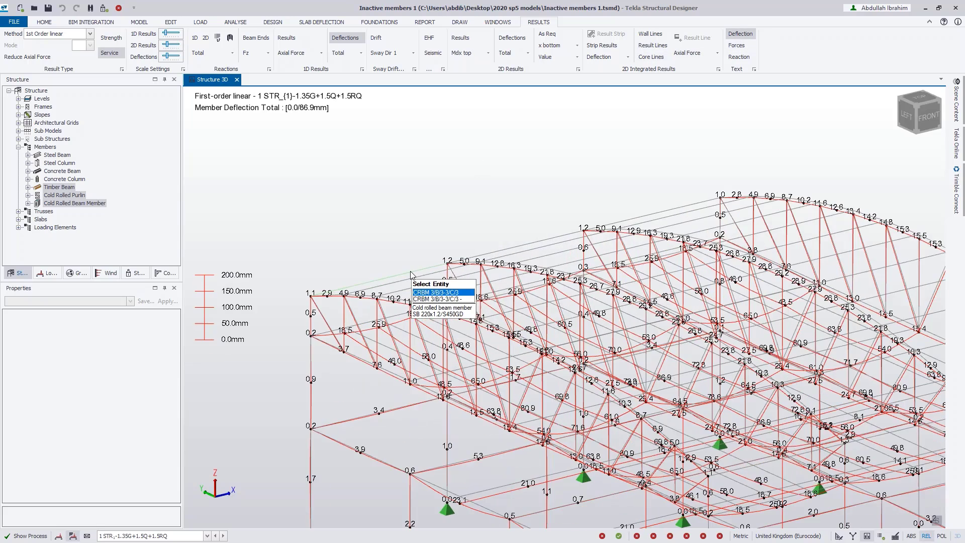
scroll(410, 274, "up", 2)
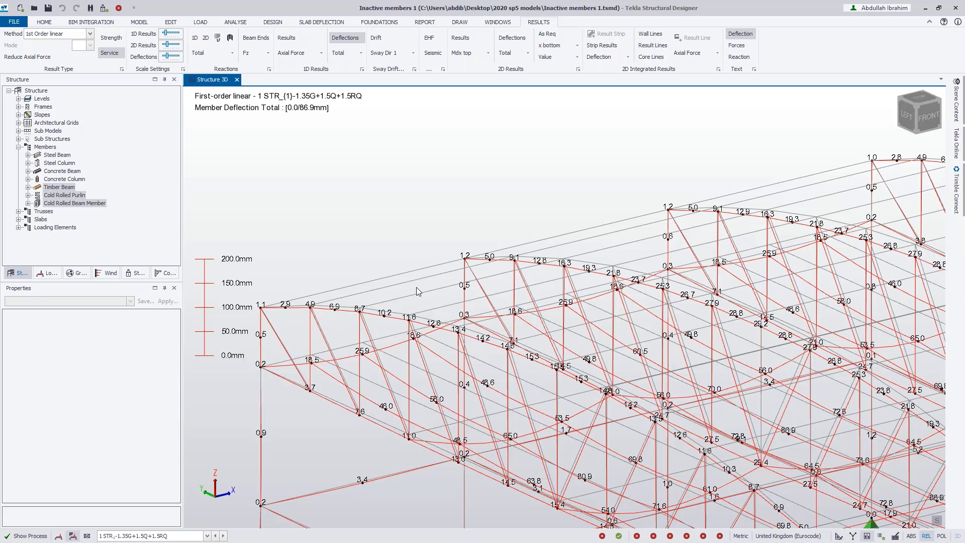
mouse_move(423, 297)
scroll(308, 252, "down", 5)
mouse_move(343, 266)
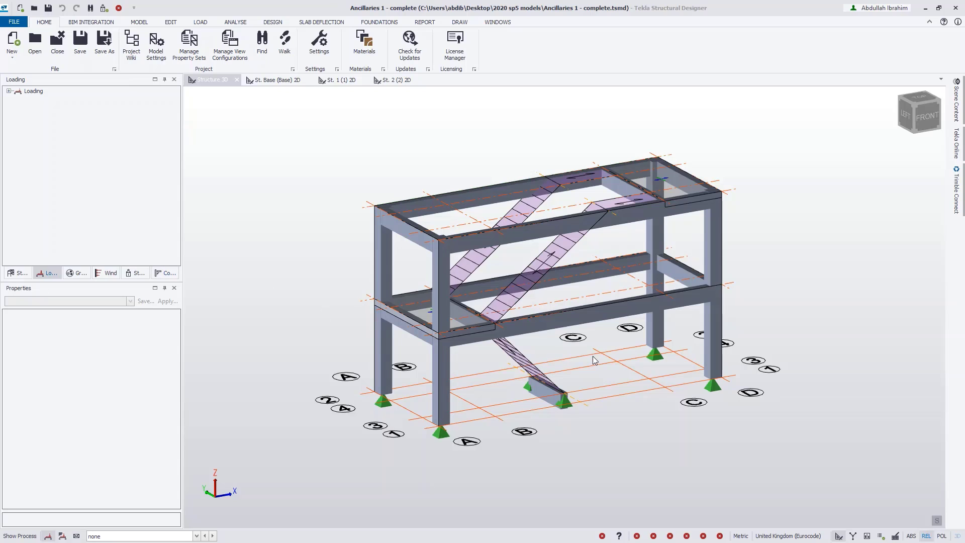
Display the loads of loadcase 5 Ancillary Dead on the staircase model
middle_click_drag(591, 357, 546, 365)
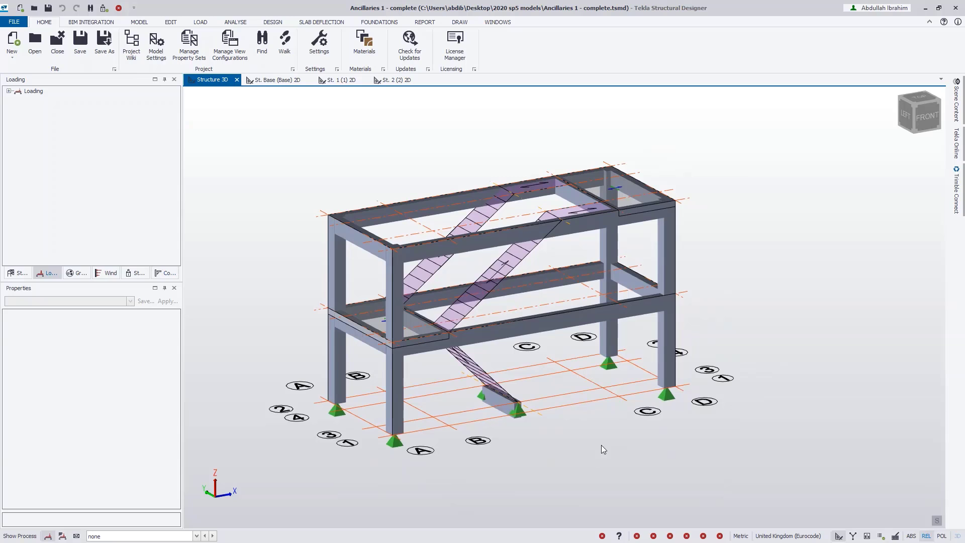
left_click(107, 536)
left_click(114, 509)
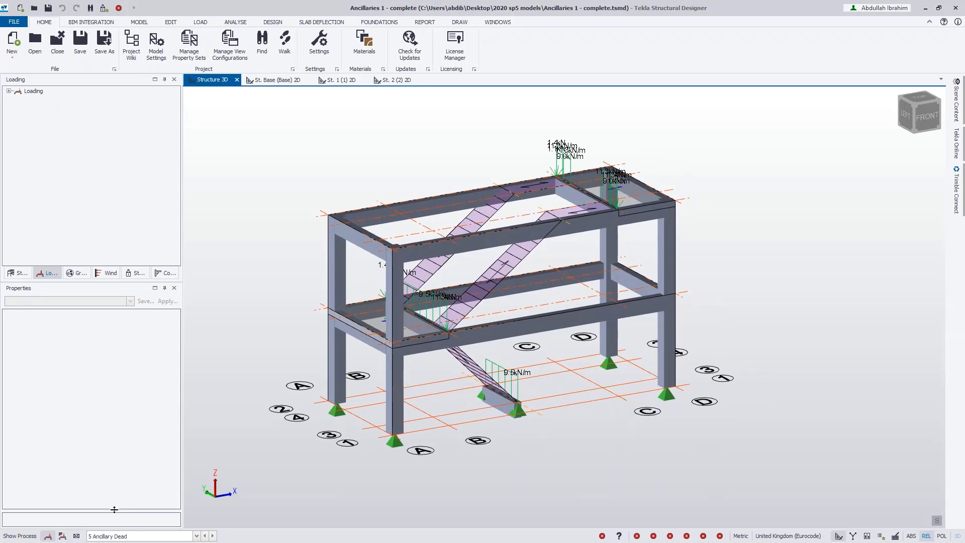
middle_click_drag(604, 404, 562, 391, "shift")
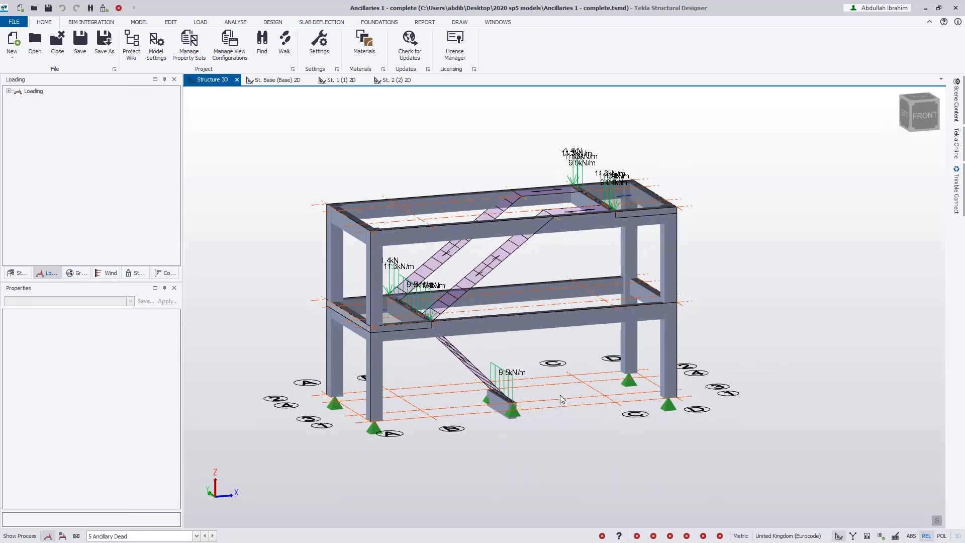
Run a 1st order linear analysis for loadcases 5 Ancillary Dead and 6 Ancillary Imposed
left_click(235, 22)
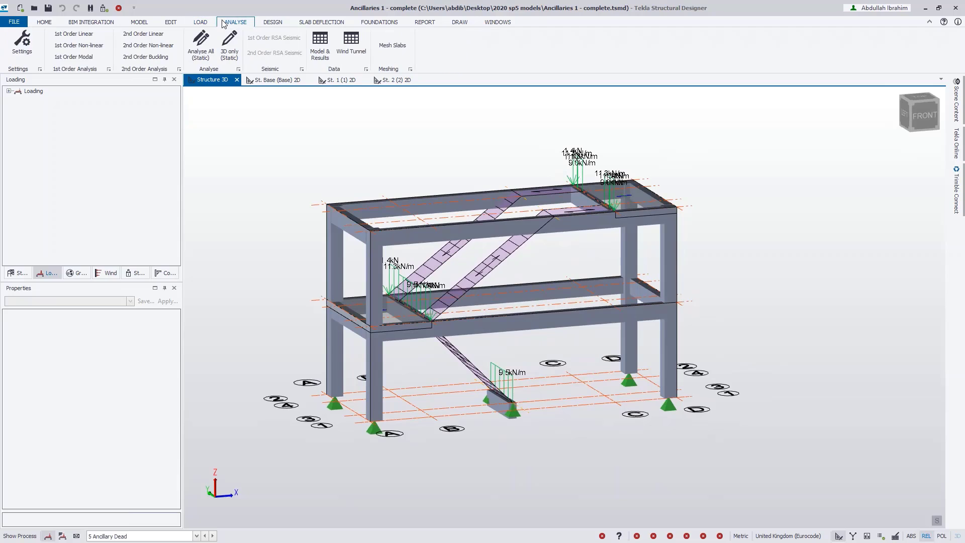
left_click(85, 34)
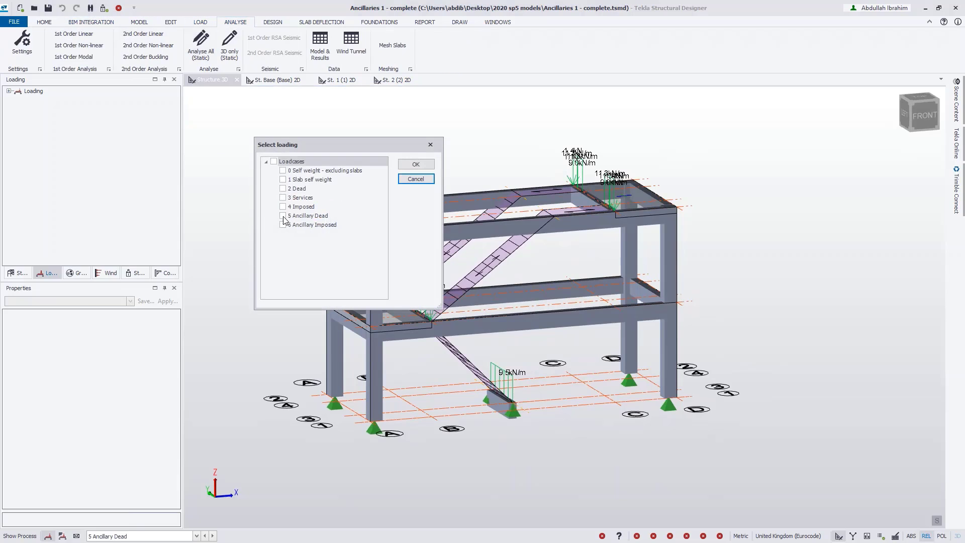
left_click(409, 166)
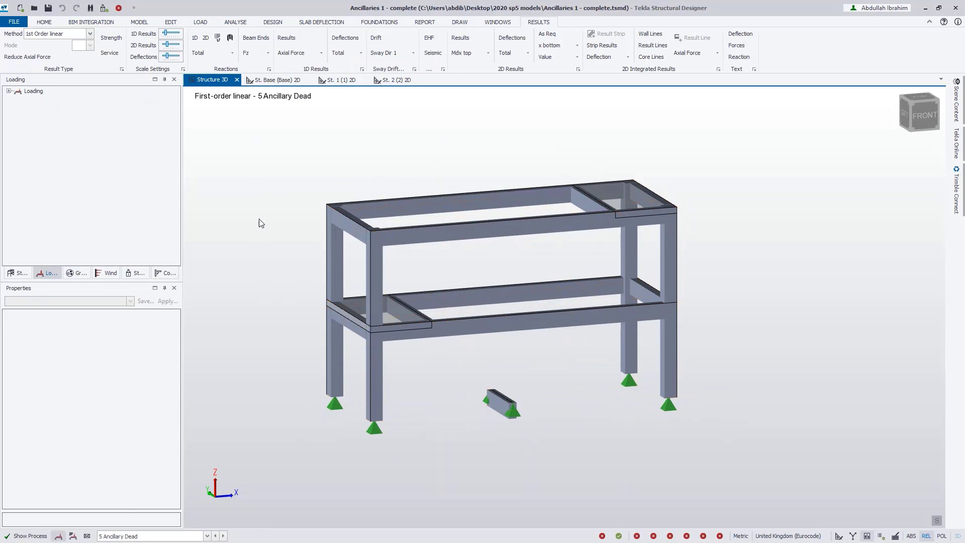
Examine the load and reaction summaries of loadcases 5 Ancillary Dead and 6 Ancillary Imposed
left_click(9, 91)
left_click(18, 99)
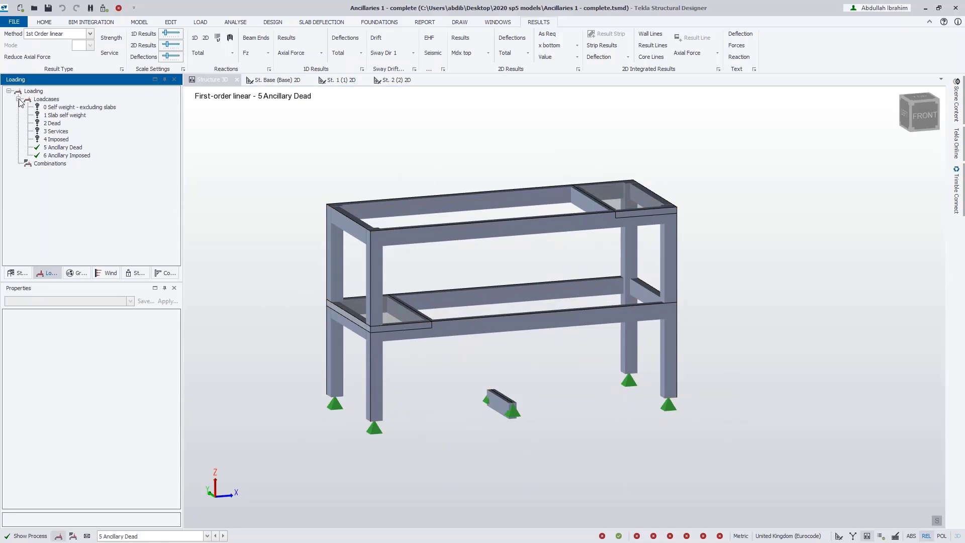
left_click(67, 149)
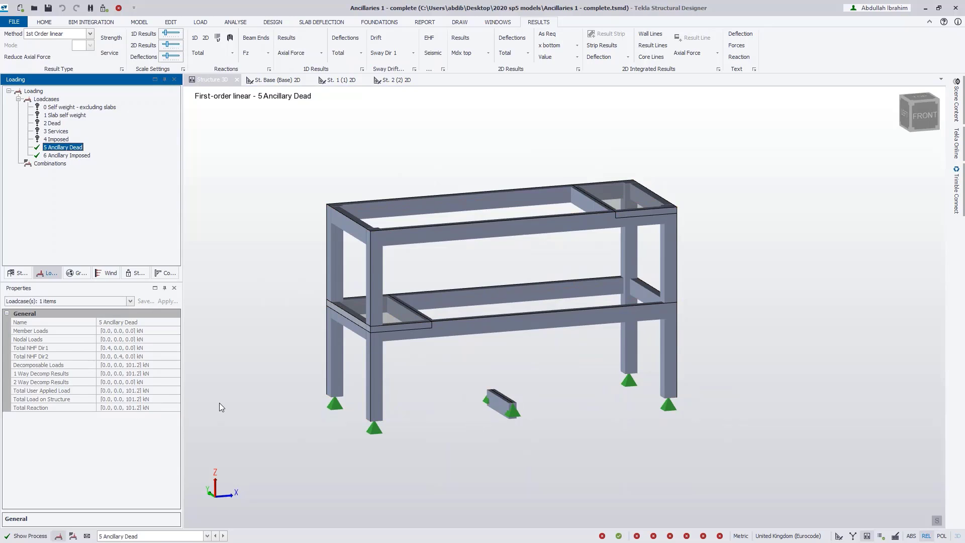
left_click(80, 155)
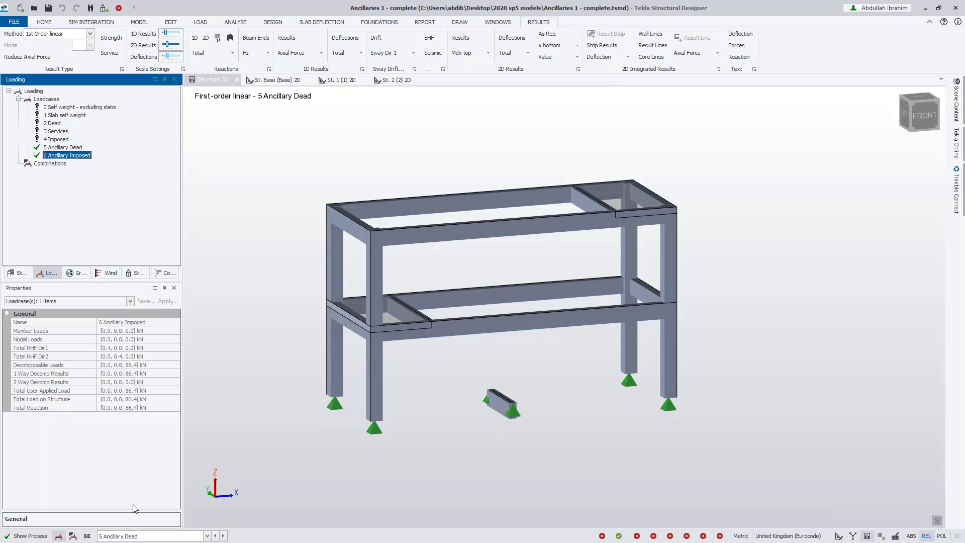
Display the 1D support reactions in Fz for 5 Ancillary Dead with their values labelled
left_click(196, 39)
left_click(232, 52)
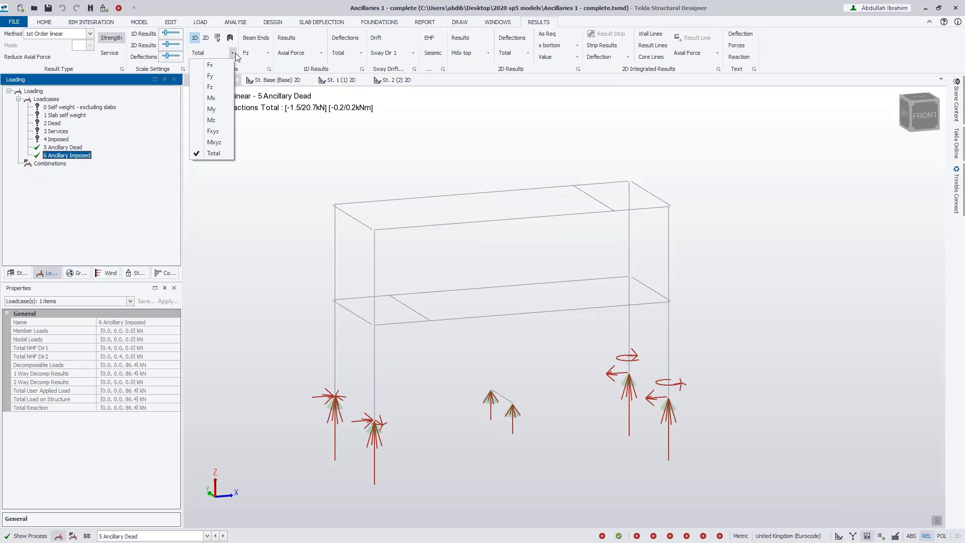
left_click(215, 88)
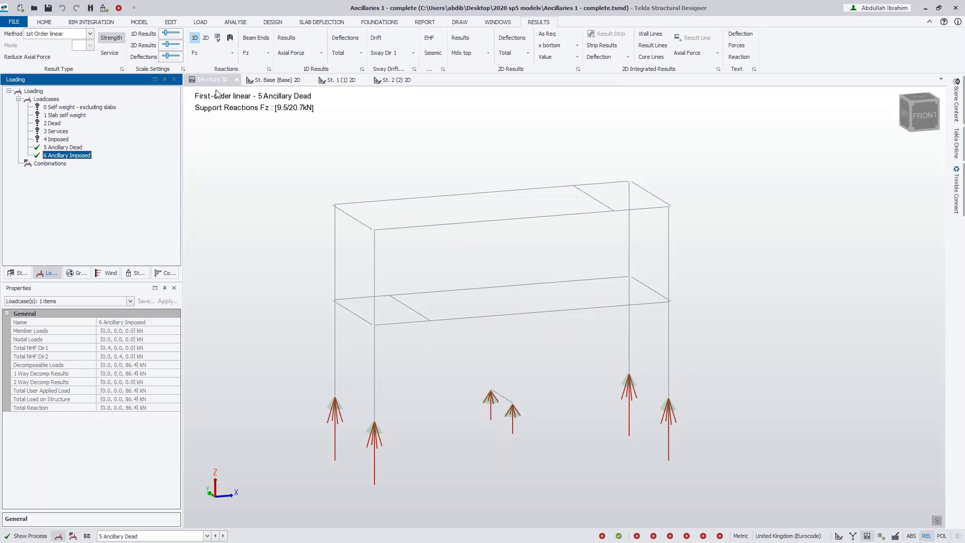
left_click(746, 57)
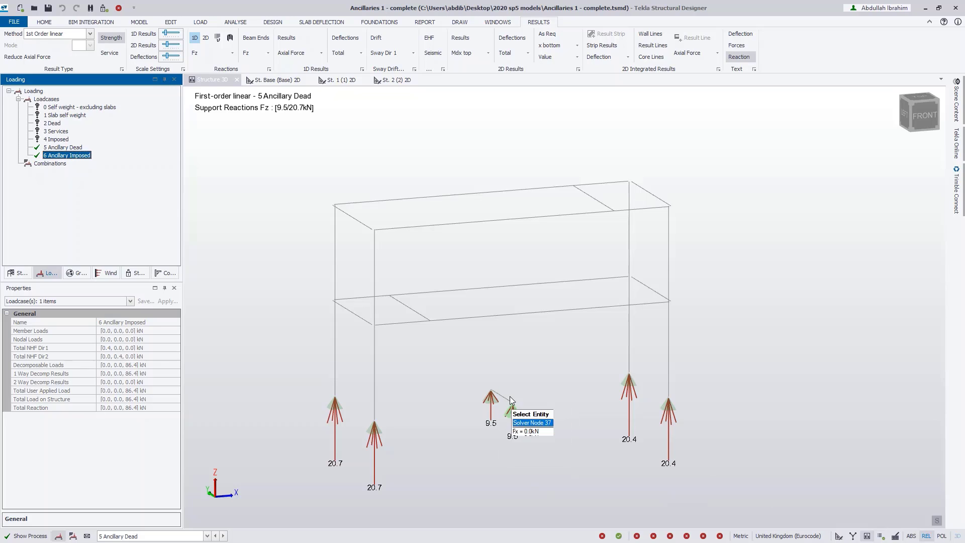
Return to the structural view and make the base-level concrete beam under the stair foot inactive
left_click(840, 536)
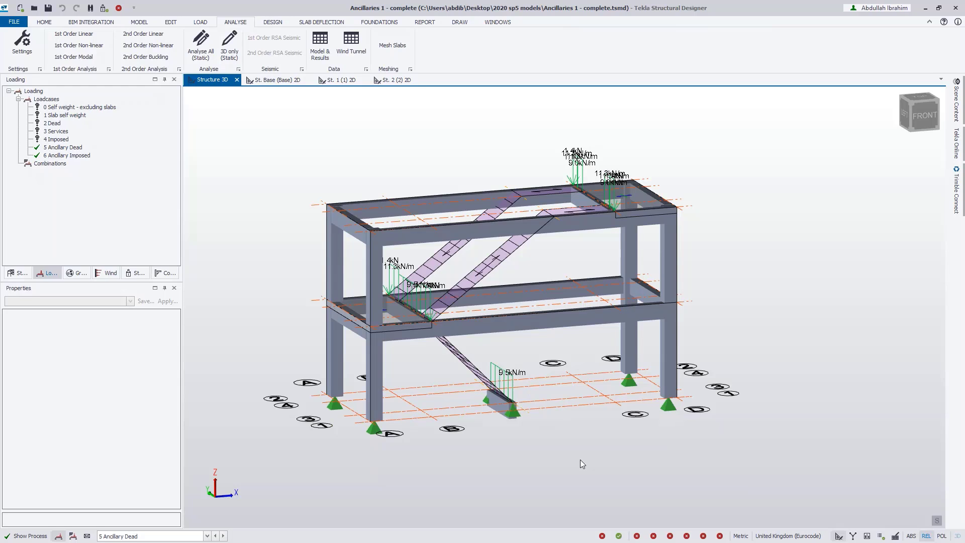
left_click(496, 404)
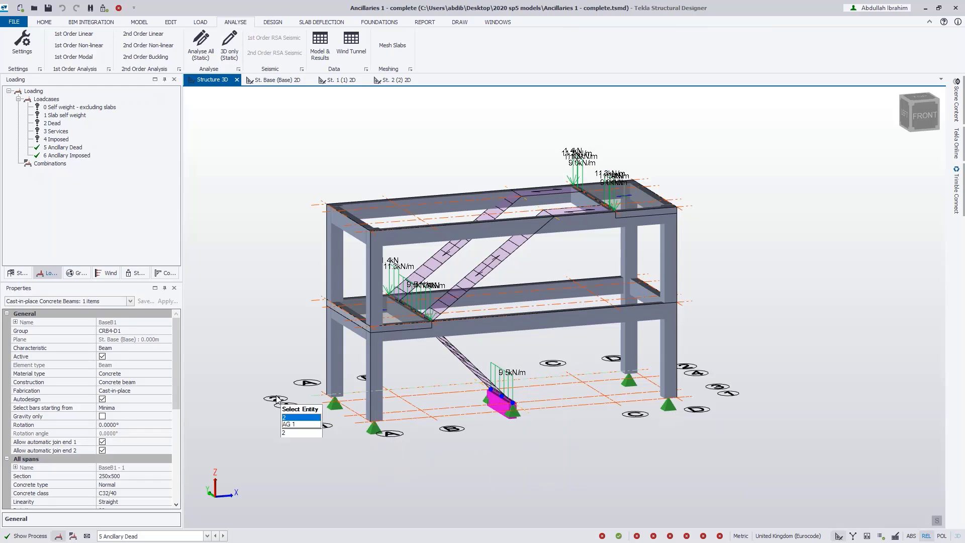
left_click(102, 357)
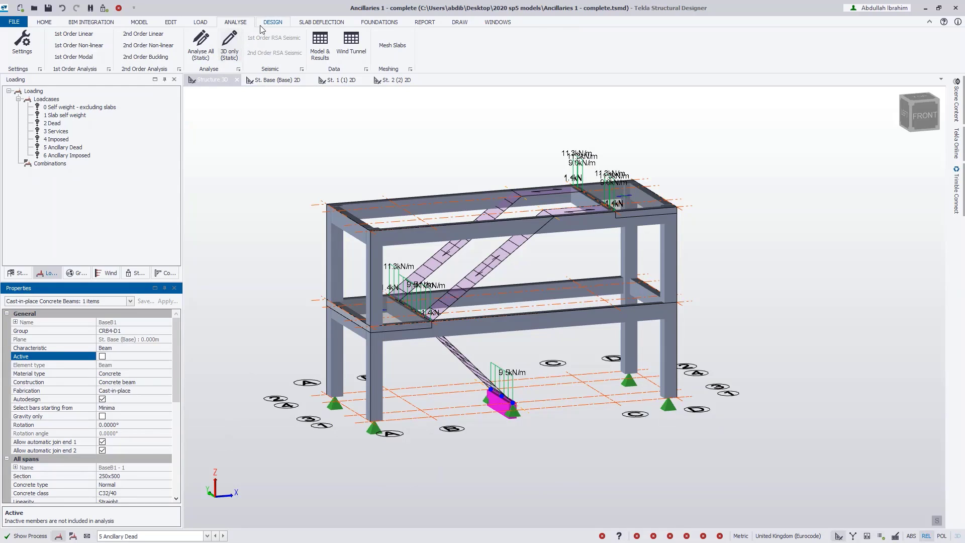
Run the load decomposition again and clear the beam selection
left_click(200, 22)
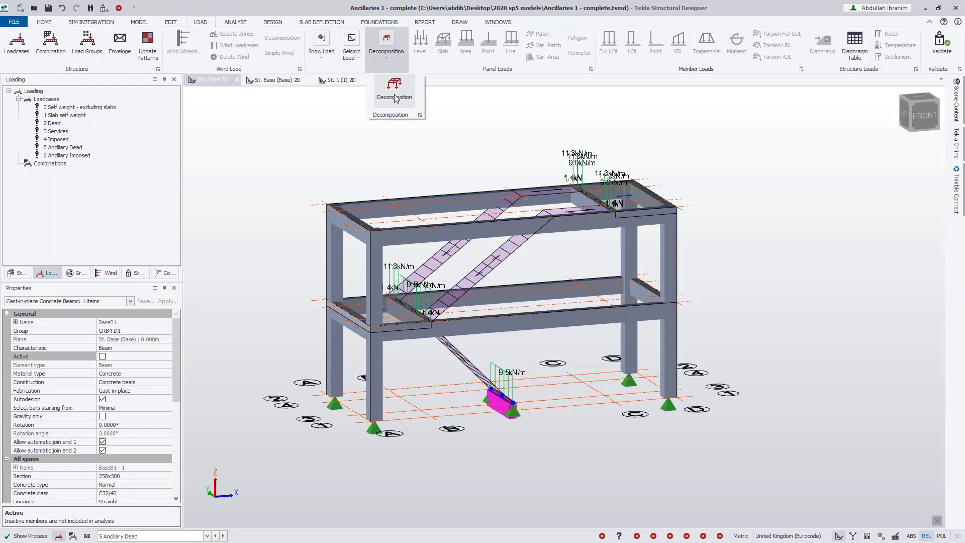
left_click(262, 263)
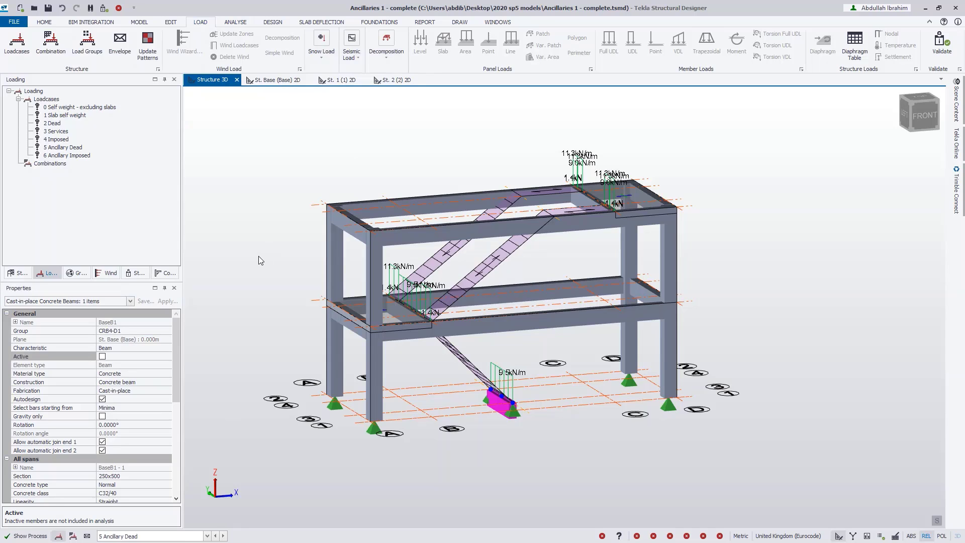
key("Escape")
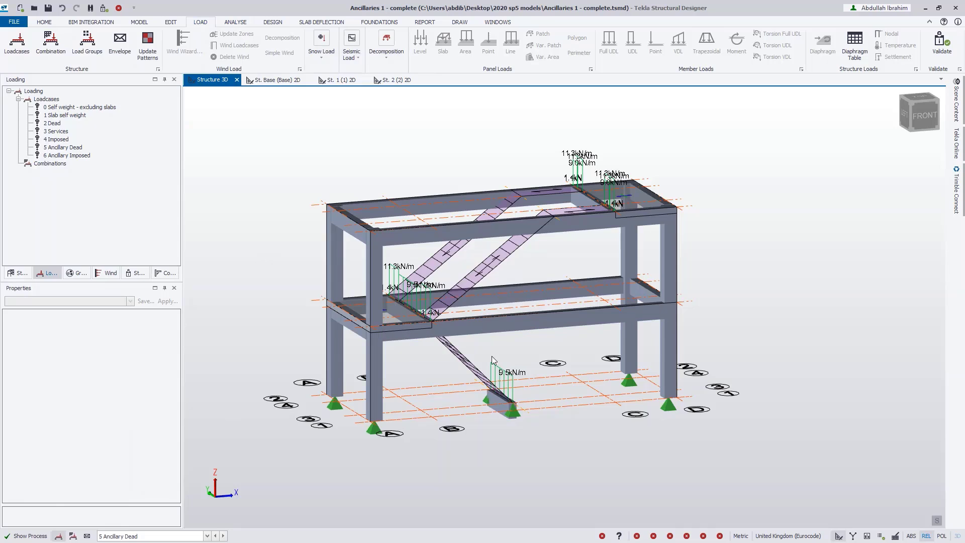
Switch to the solver view and examine the inactive base beam's solver element between its two supports
mouse_move(504, 408)
left_click(852, 536)
right_click(815, 383)
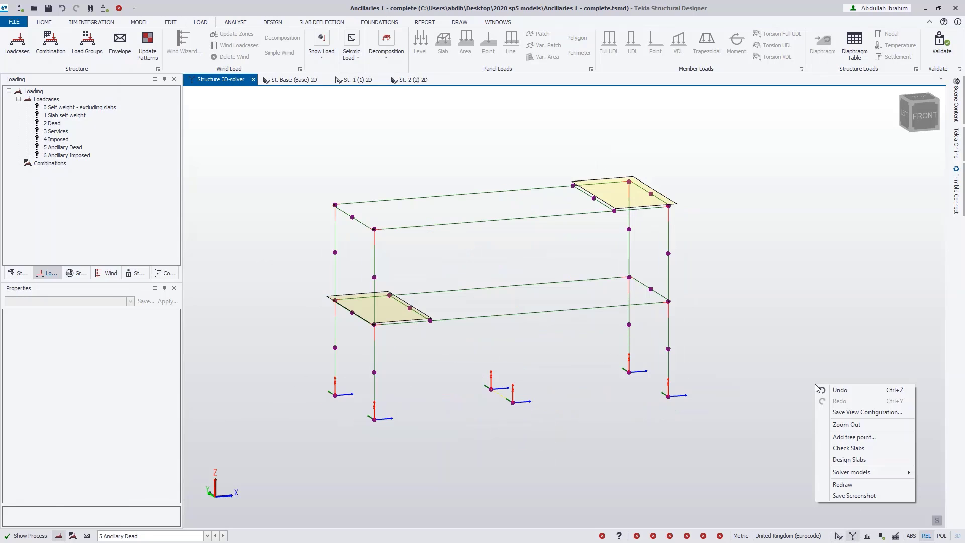
mouse_move(835, 473)
left_click(788, 483)
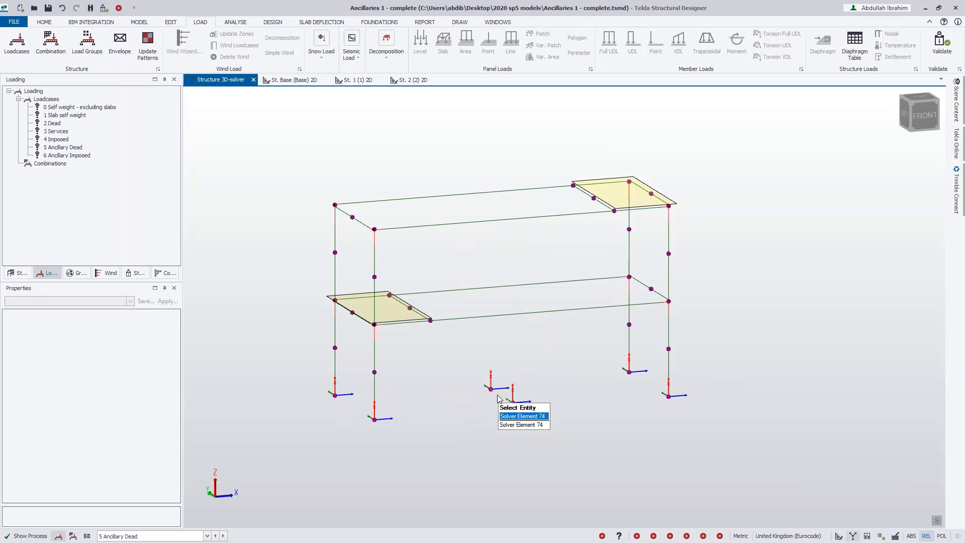
scroll(498, 399, "up", 3)
scroll(495, 391, "up", 3)
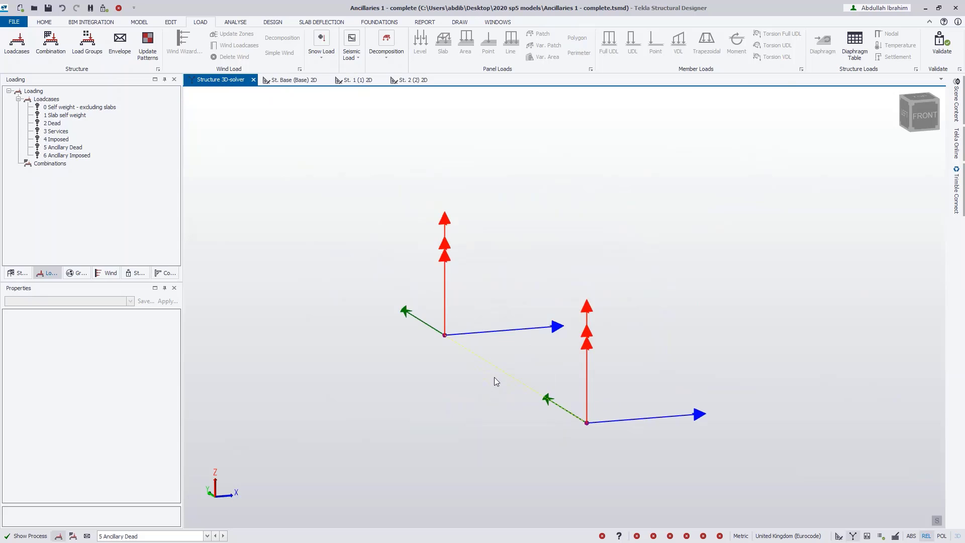
Return to the structural view, run 1st order linear analysis for 5 Ancillary Dead and 6 Ancillary Imposed, and check the 5 Ancillary Dead load totals
scroll(499, 369, "down", 1)
scroll(498, 373, "down", 4)
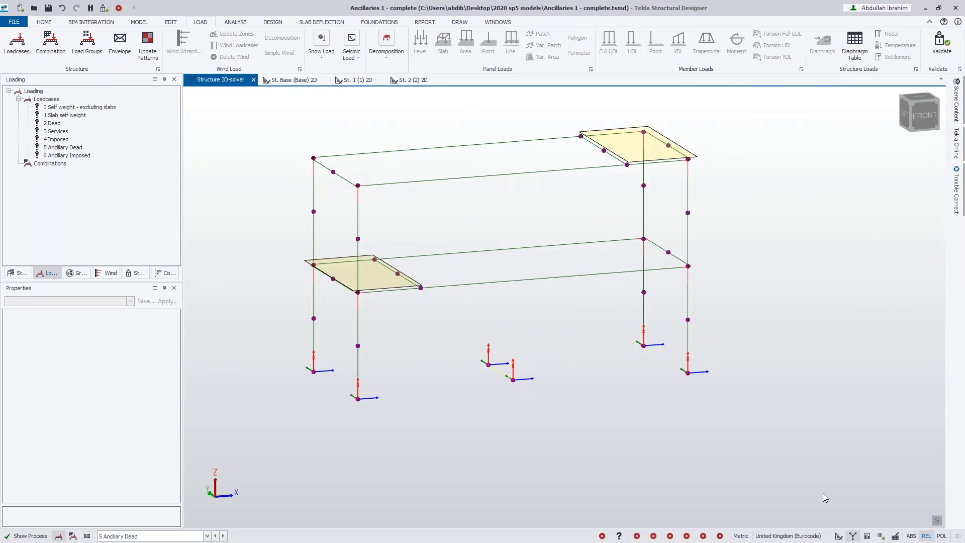
left_click(838, 535)
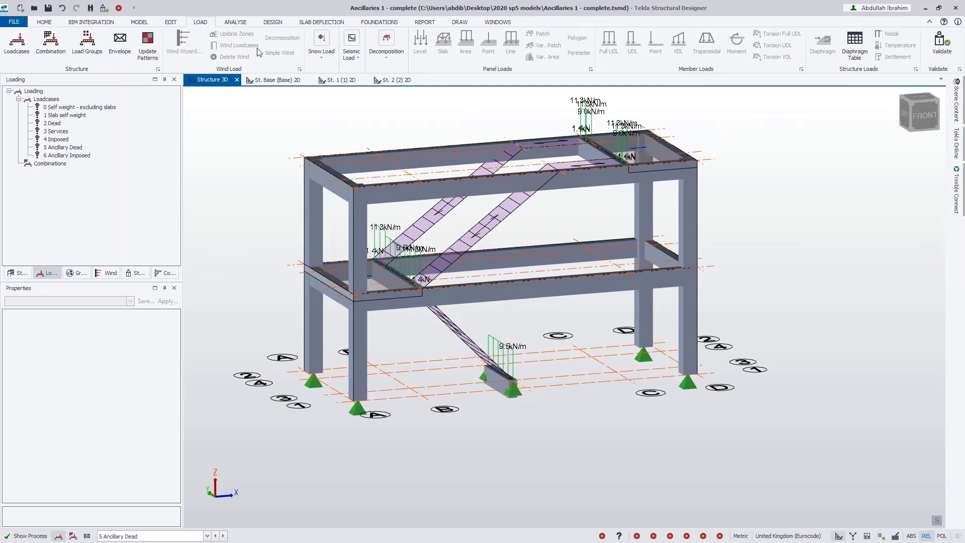
left_click(241, 23)
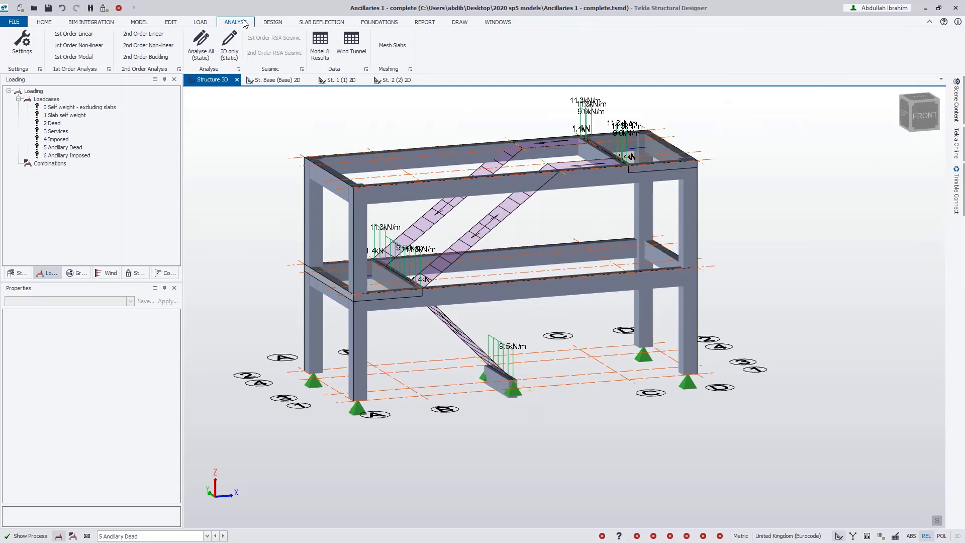
left_click(74, 33)
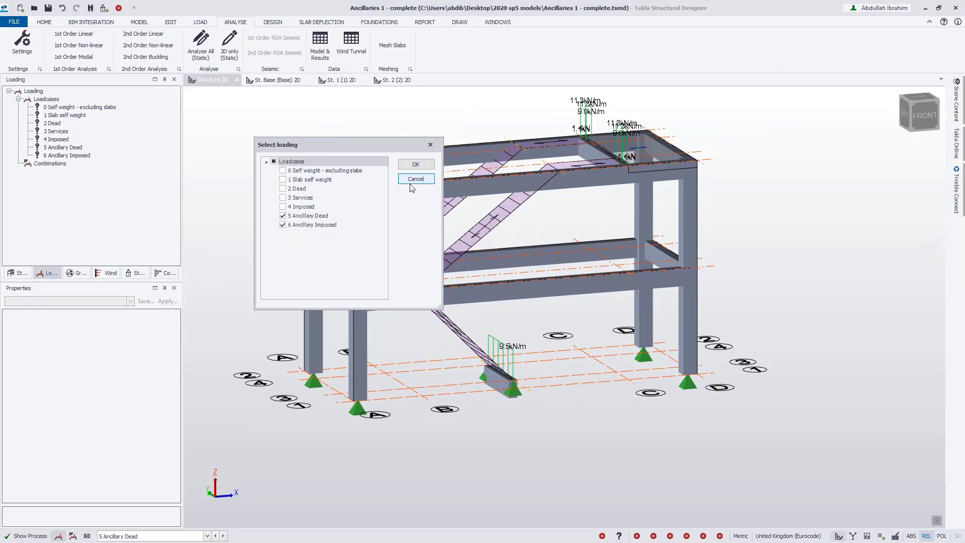
left_click(415, 165)
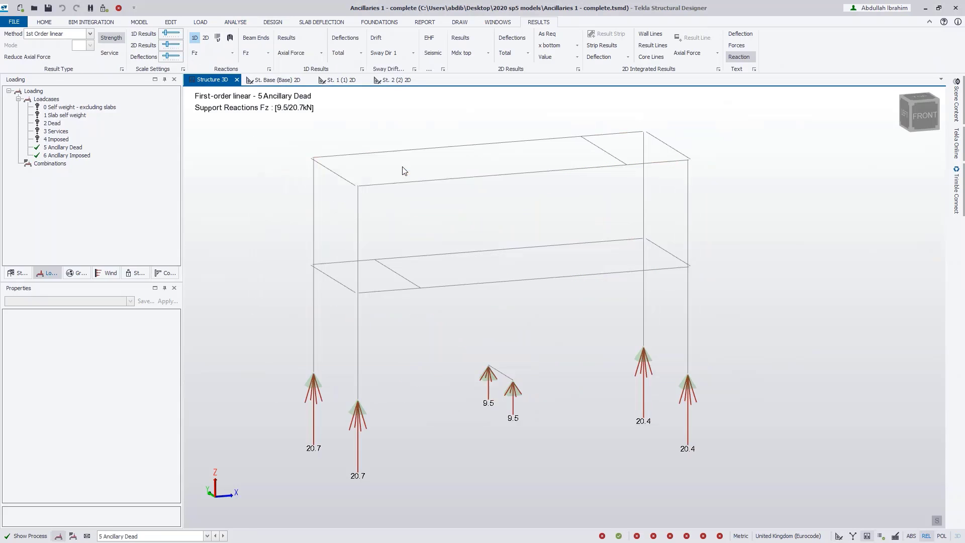
mouse_move(516, 388)
left_click(63, 147)
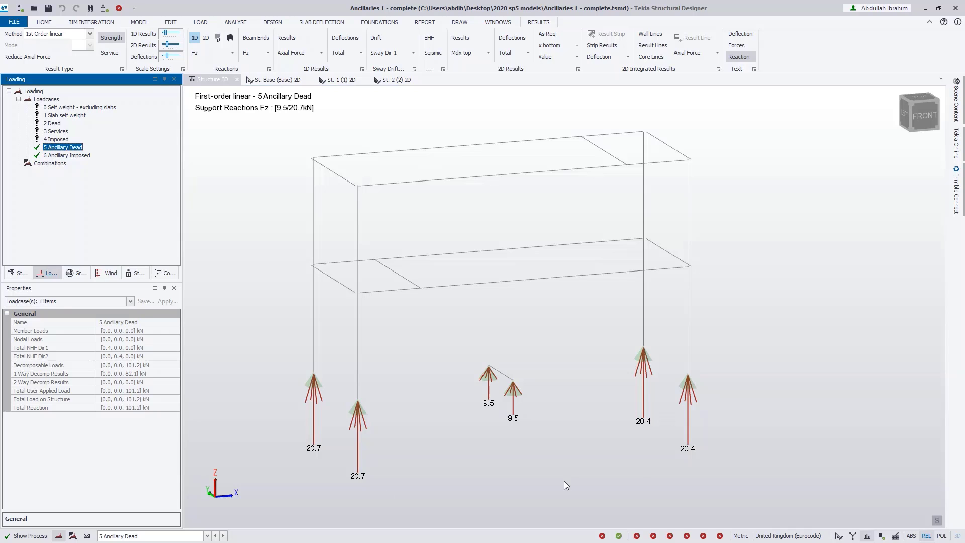
Return to the structural view and make the two concrete beams at the first- and second-level landing edges inactive
left_click(840, 537)
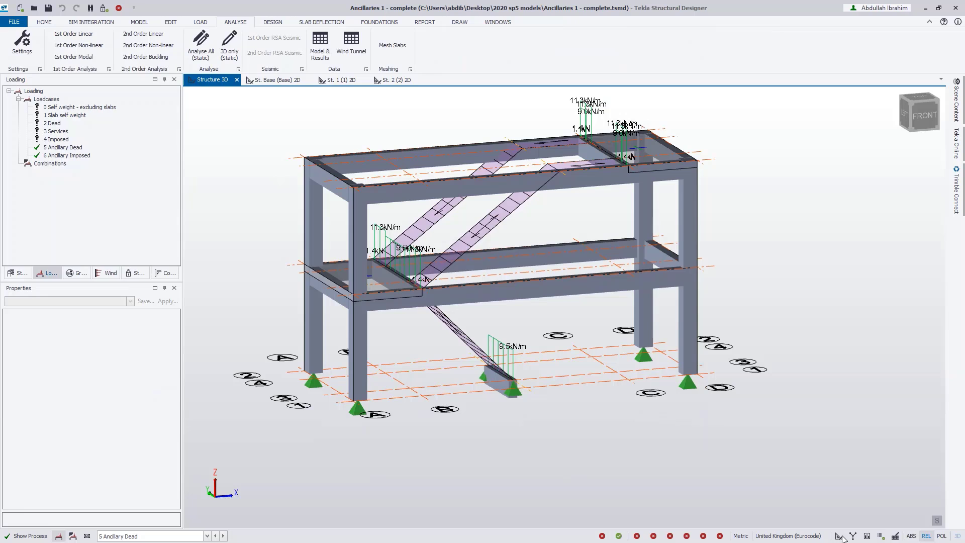
left_click(394, 276)
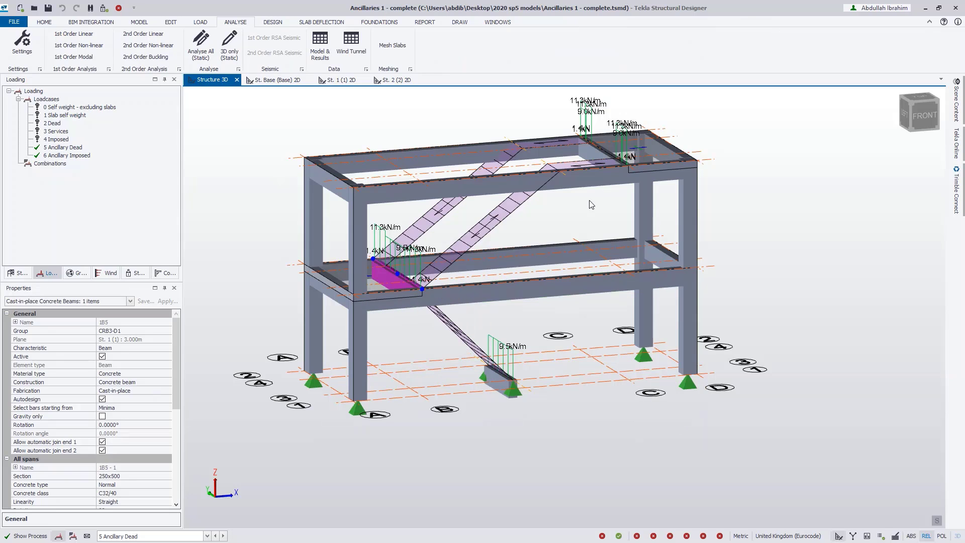
left_click(595, 151, "ctrl")
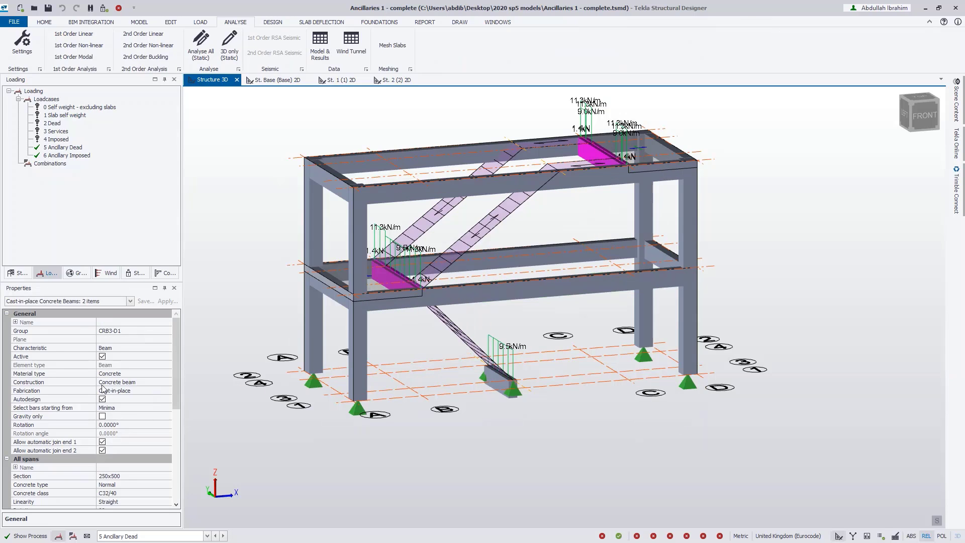
left_click(103, 356)
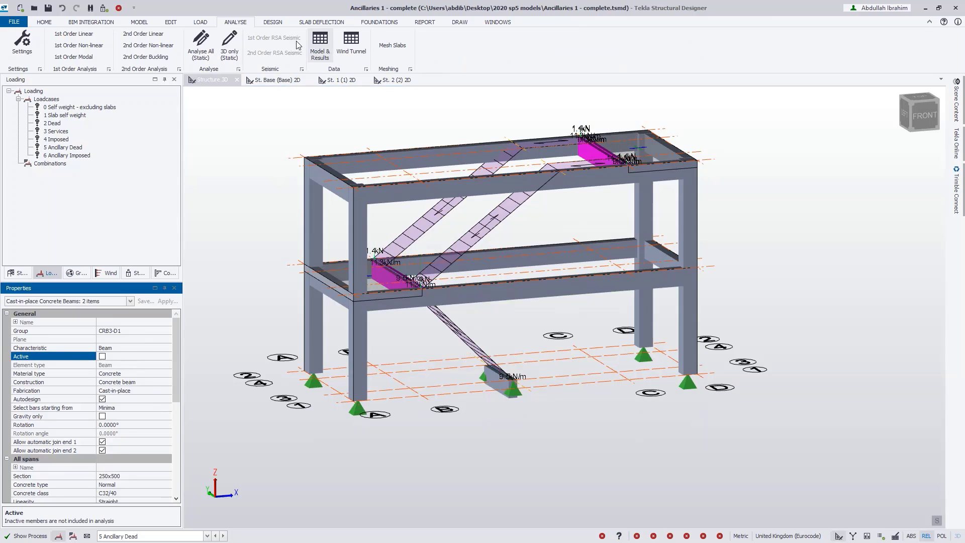
Rerun the load decomposition and the 1st order linear analysis for 5 Ancillary Dead and 6 Ancillary Imposed
left_click(201, 22)
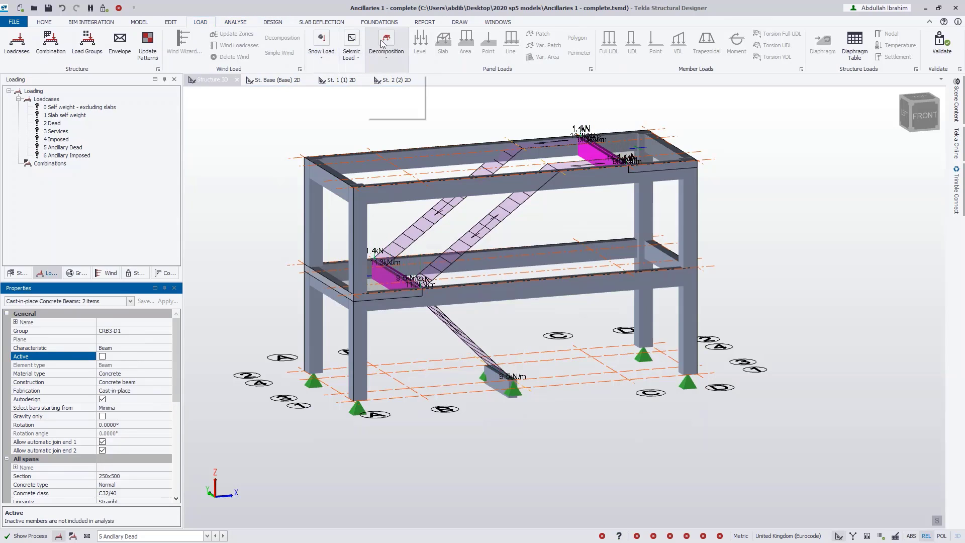
left_click(401, 94)
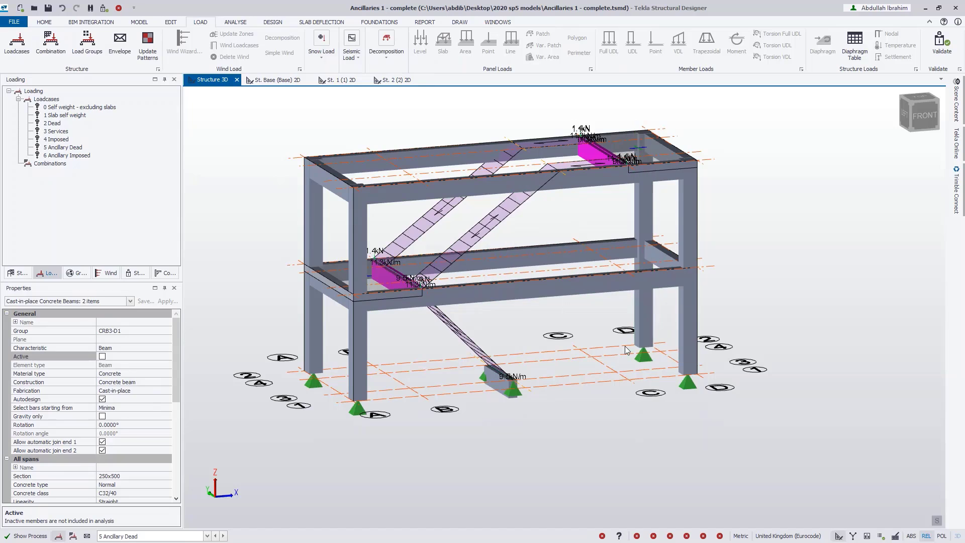
left_click(236, 23)
left_click(74, 34)
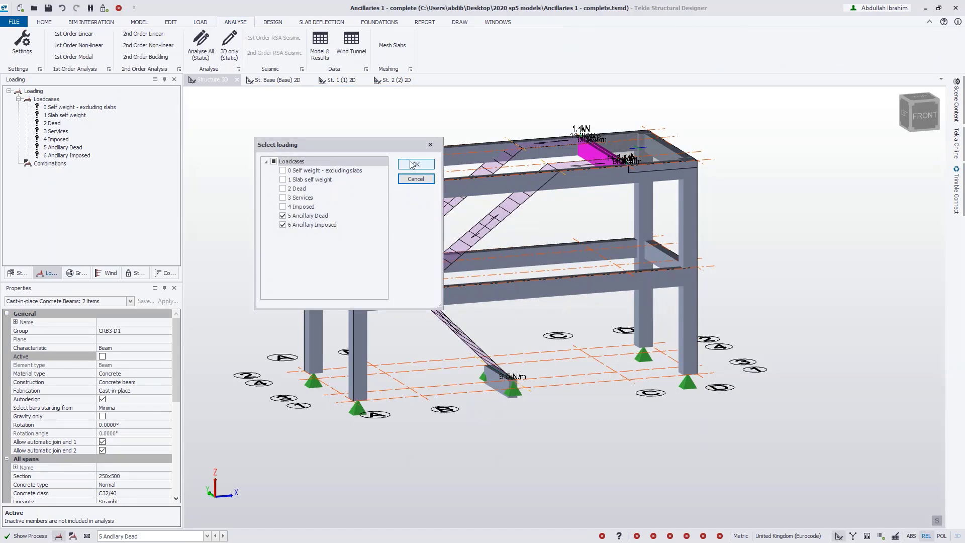
left_click(415, 167)
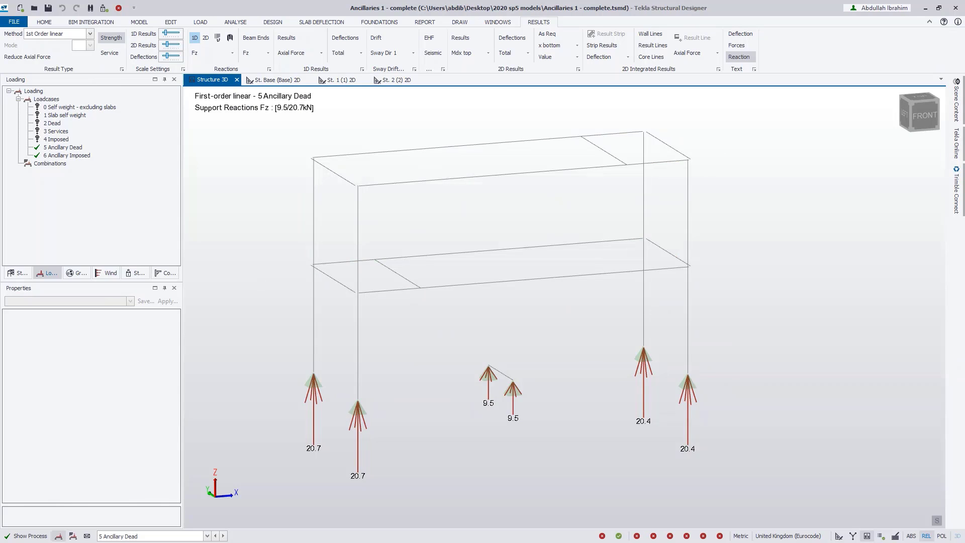
Open the model Ancillaries 2 - complete and run its 1st order linear analysis for 5 Ancillary Dead and 6 Ancillary Imposed
left_click(19, 23)
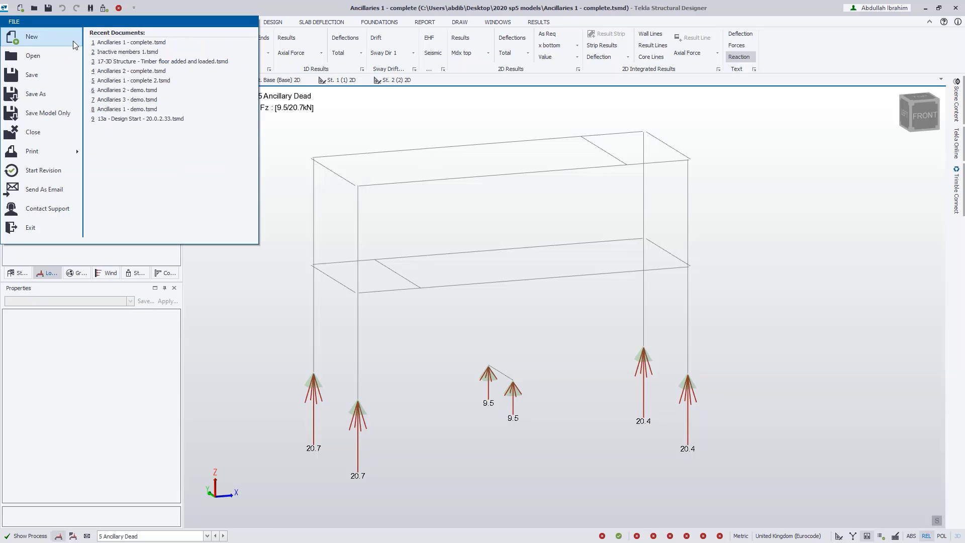
left_click(149, 80)
left_click(527, 312)
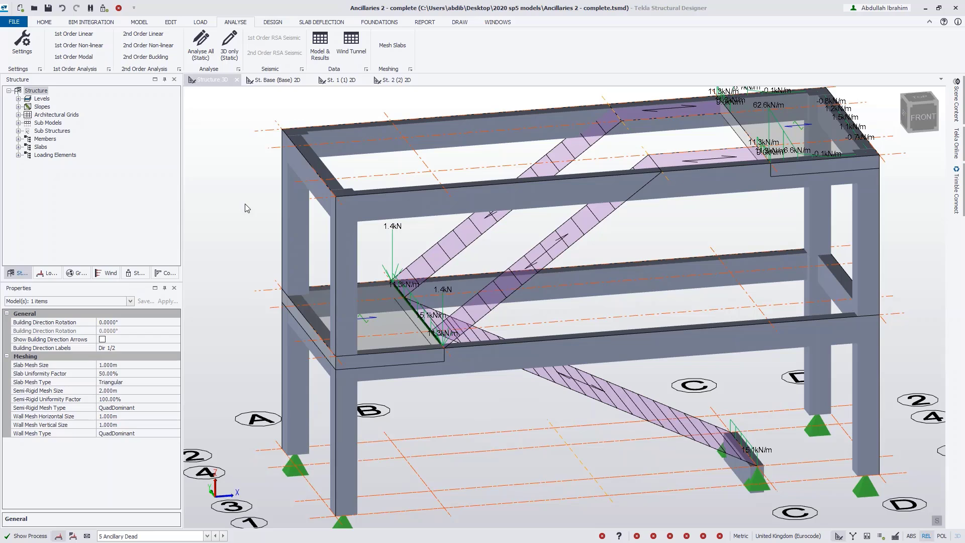
left_click(86, 46)
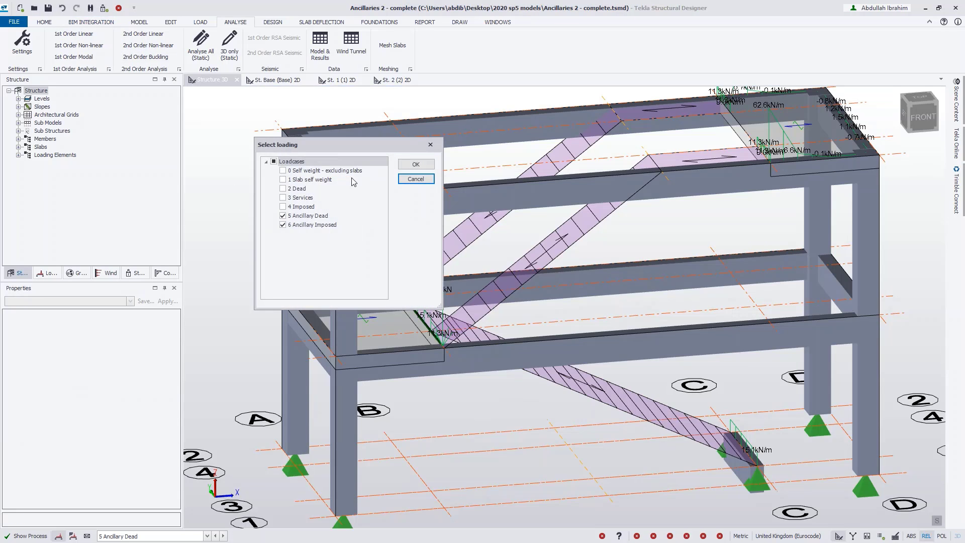
left_click(415, 164)
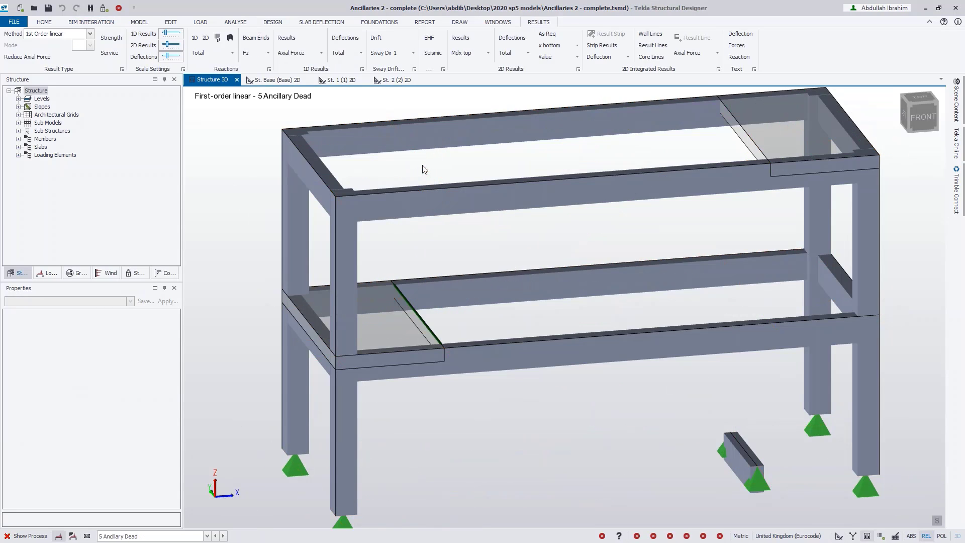
Examine the solver status of the first-order linear analysis, checking the warnings reported for 5 Ancillary Dead
left_click(48, 274)
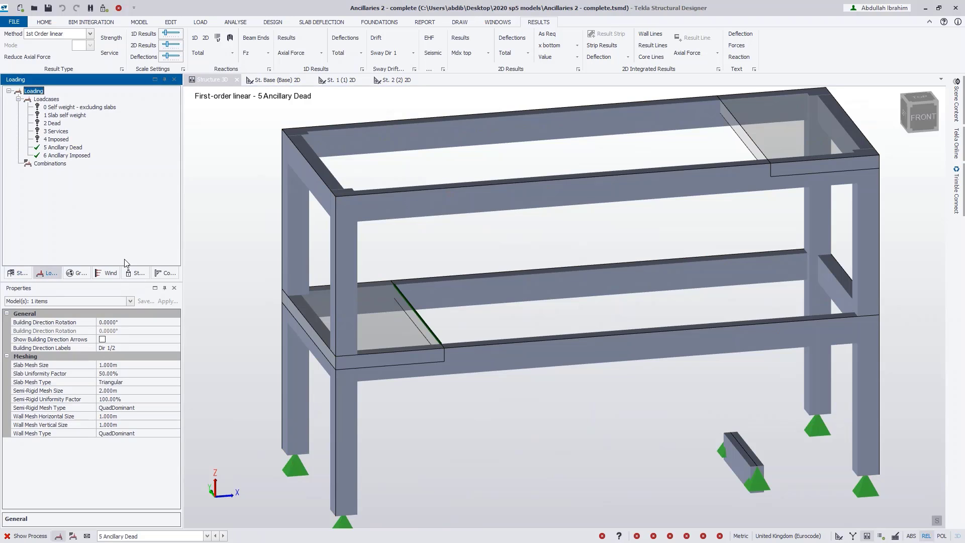
left_click(135, 274)
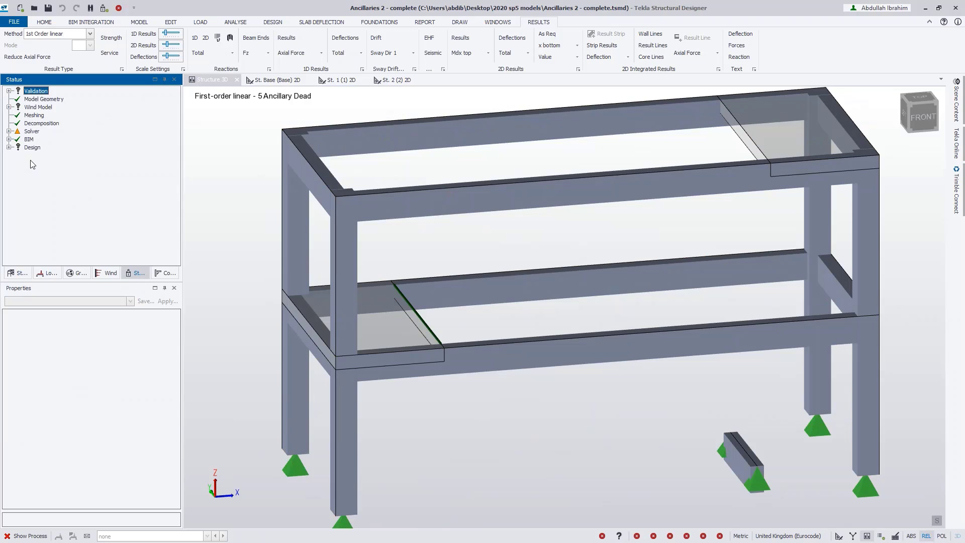
left_click(8, 131)
left_click(18, 140)
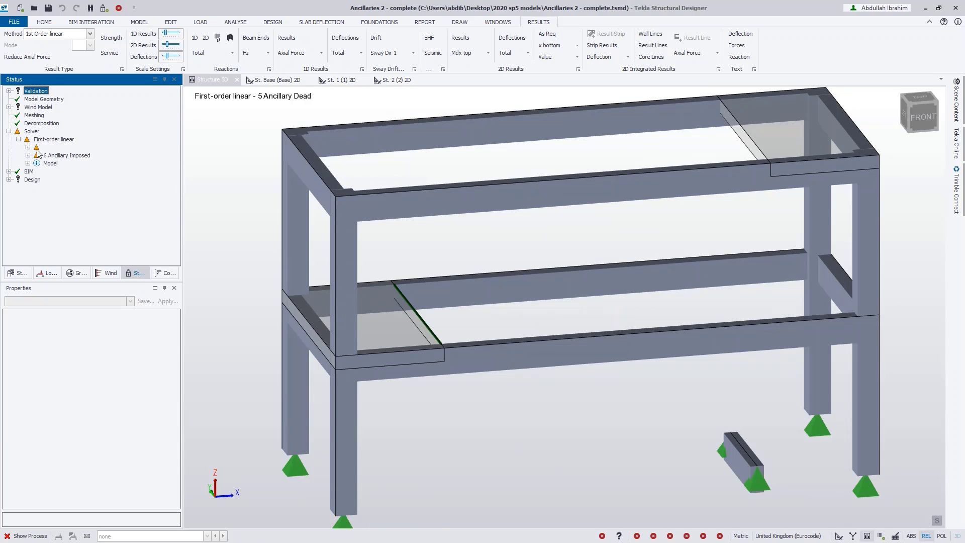
left_click(29, 148)
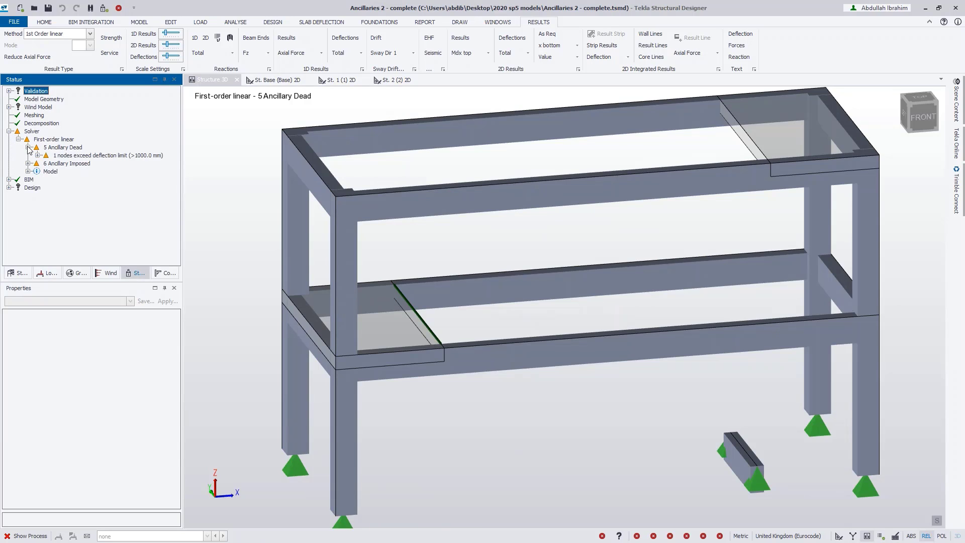
left_click(29, 147)
left_click(9, 131)
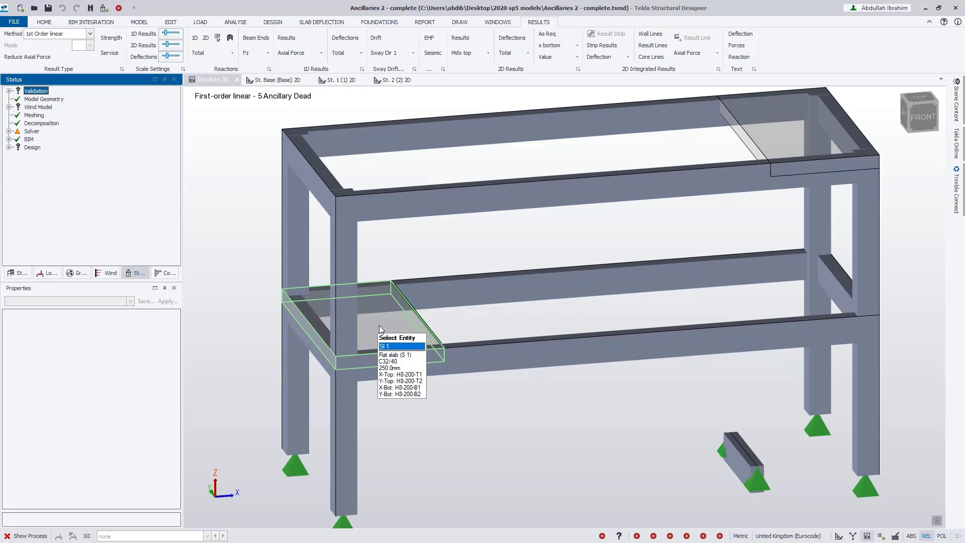
Make the concrete beam analysis element along the free edge of the first-level landing slab inactive
mouse_move(428, 324)
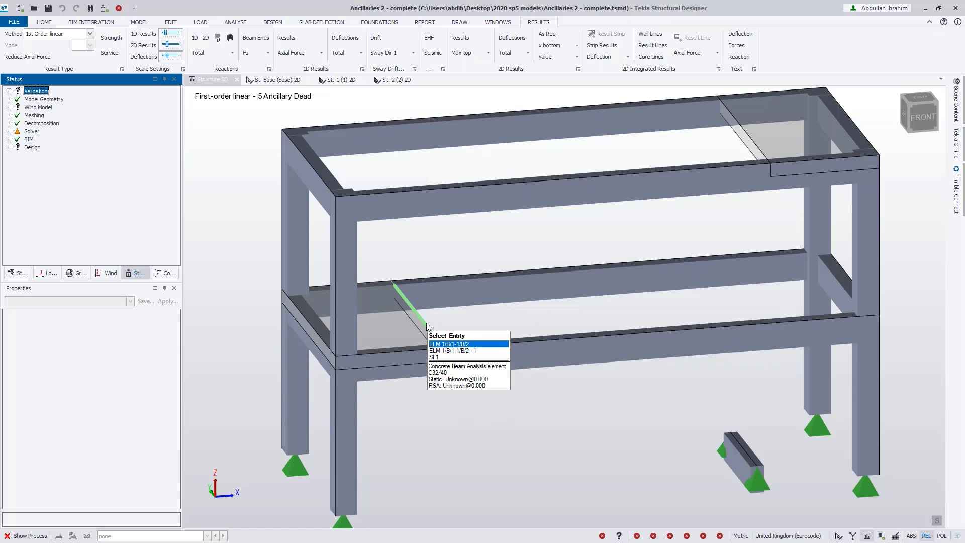
left_click(428, 326)
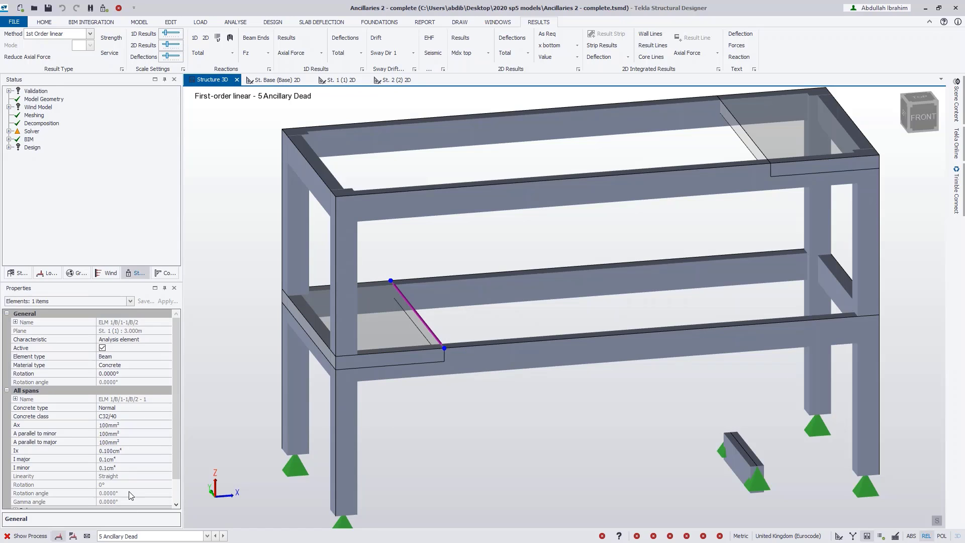
left_click(102, 348)
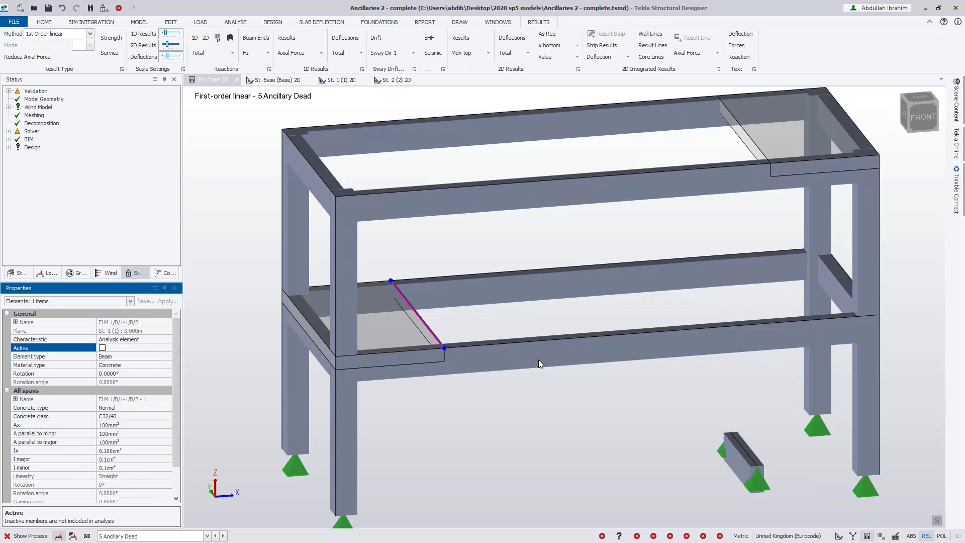
Rerun the 1st order linear analysis and check the solver status and the analysis status of the ancillary loadcases
left_click(228, 23)
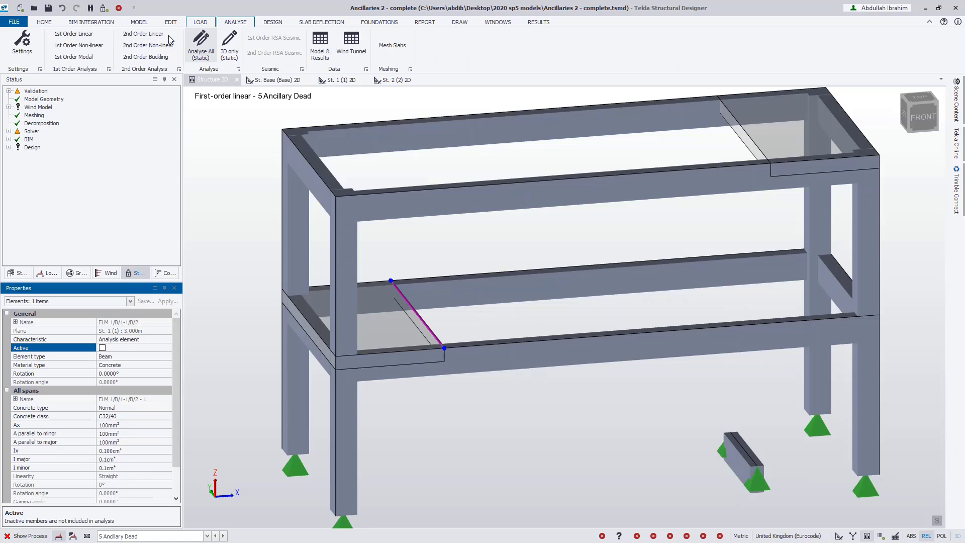
left_click(74, 33)
left_click(416, 164)
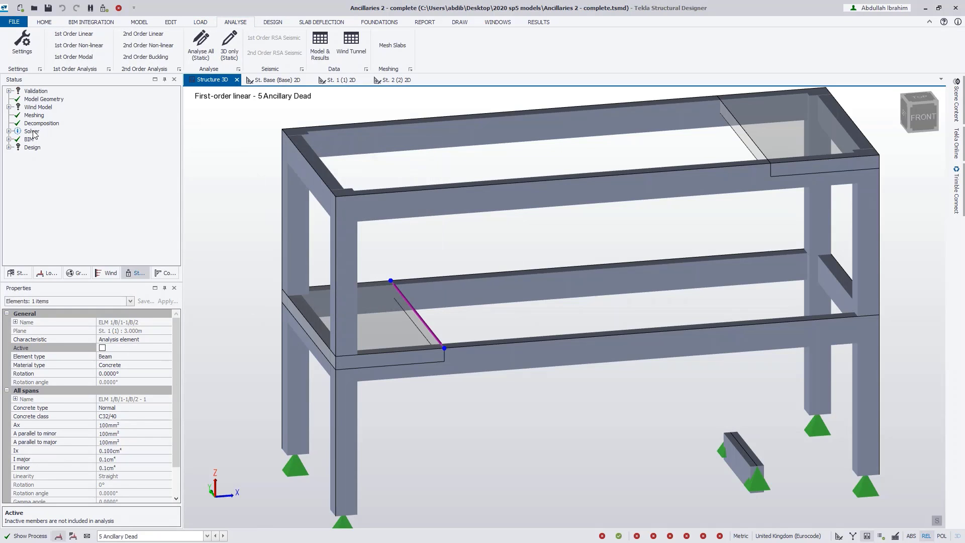
left_click(51, 274)
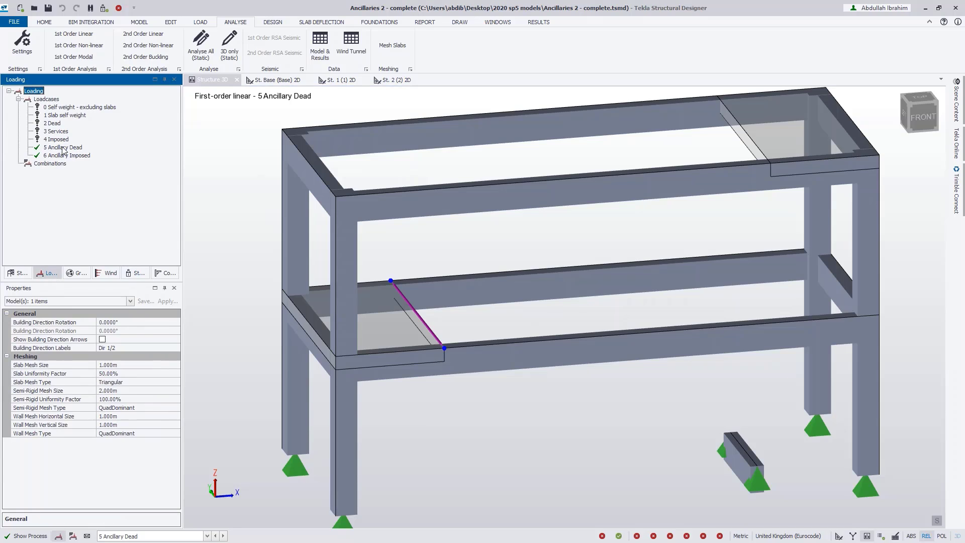
left_click(227, 295)
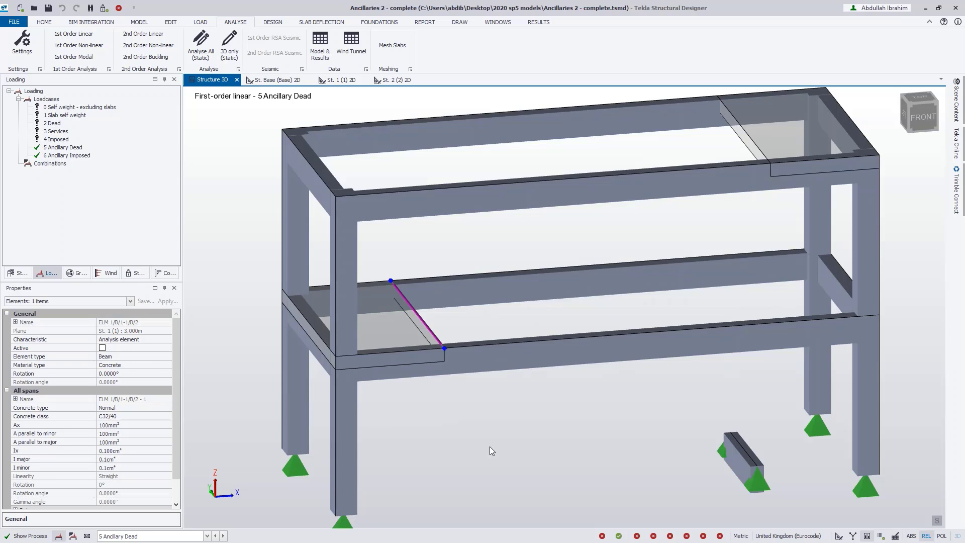
Make the base-level concrete beam between the two isolated supports inactive and rerun the 1st order linear analysis
left_click(709, 435)
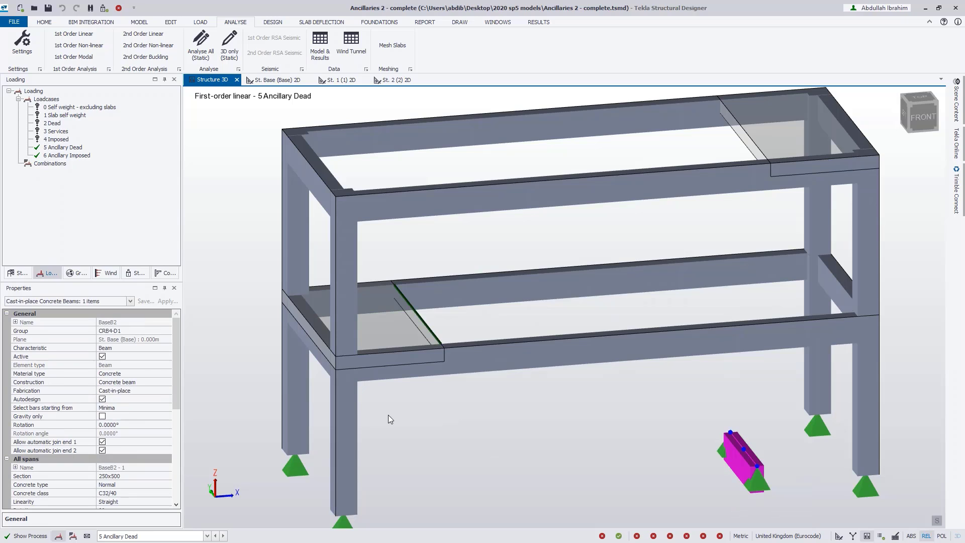
left_click(102, 356)
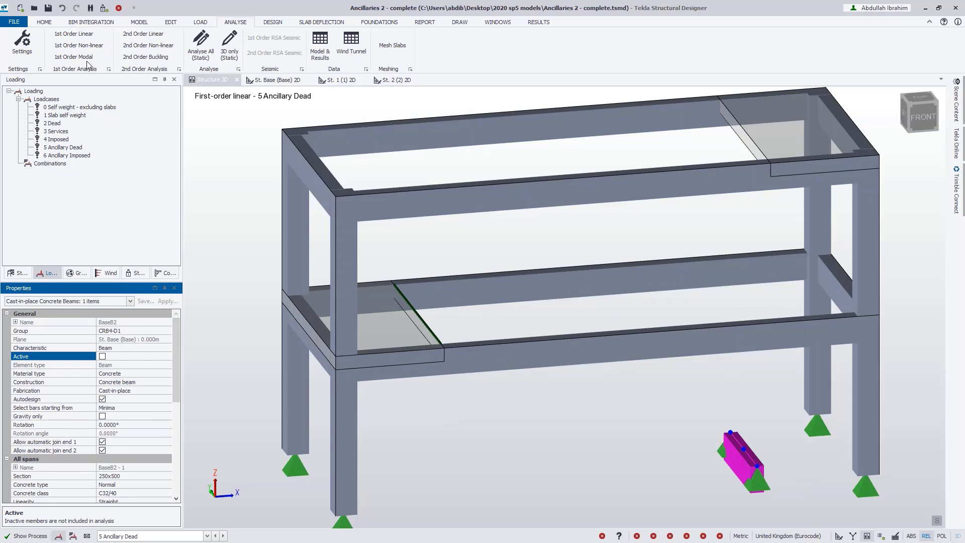
left_click(73, 33)
left_click(417, 164)
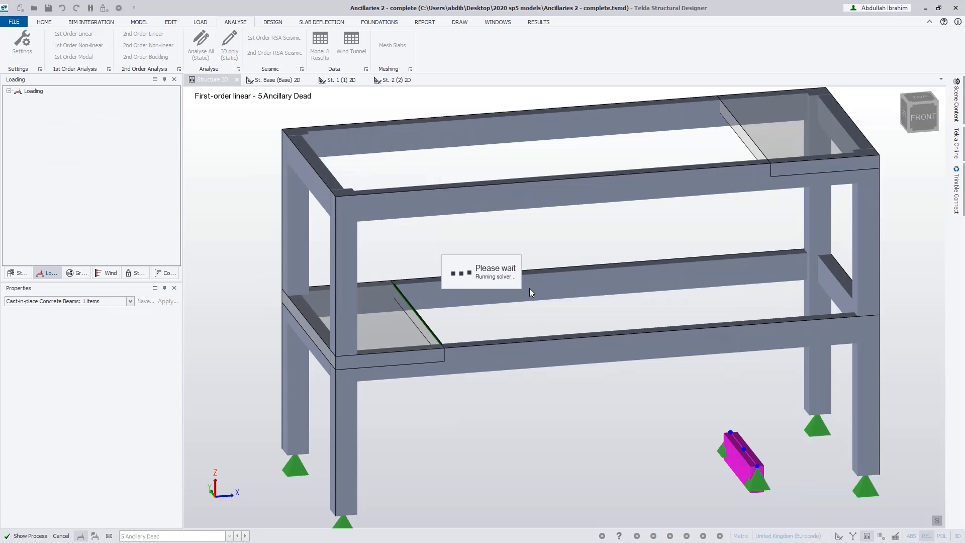
middle_click_drag(593, 397, 543, 360)
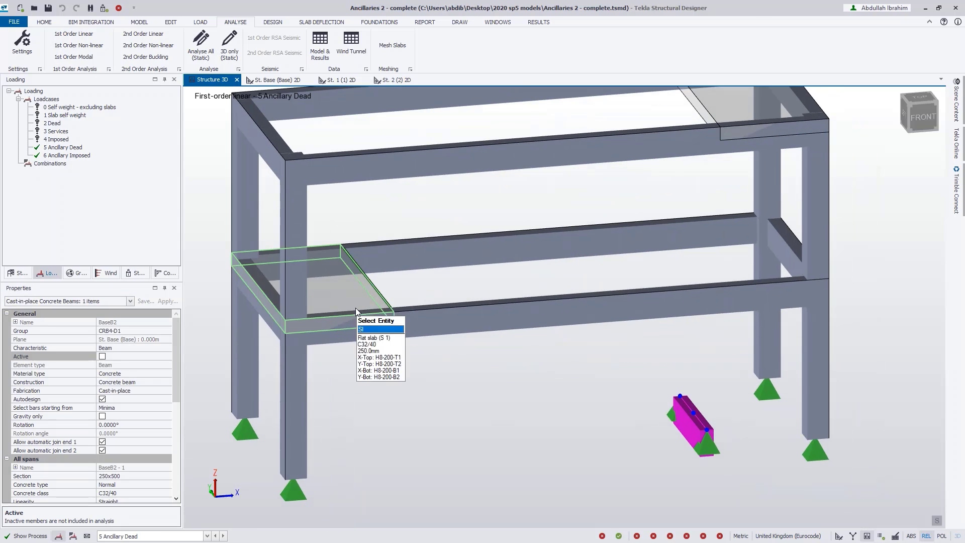
scroll(563, 426, "down", 2)
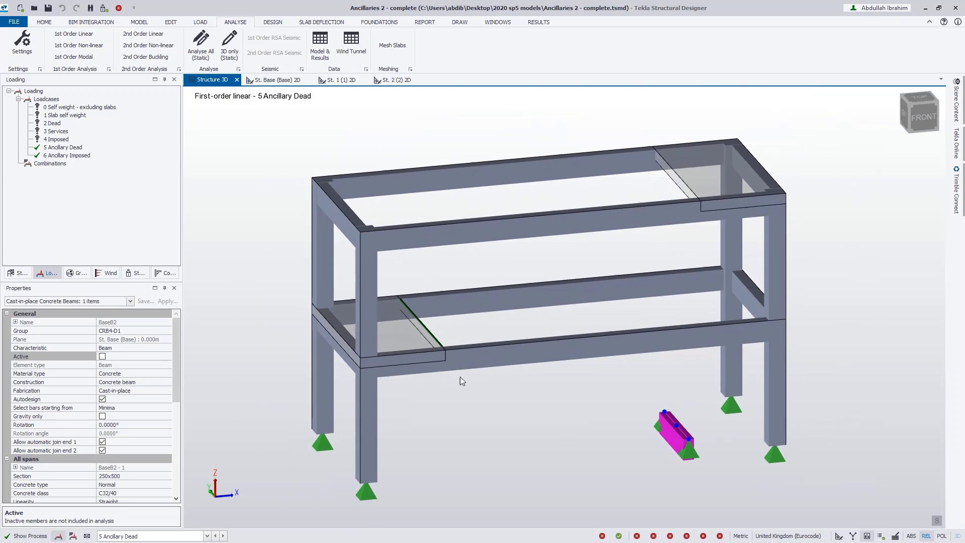
Check the load totals and total reaction of the 6 Ancillary Imposed and 5 Ancillary Dead loadcases
left_click(59, 156)
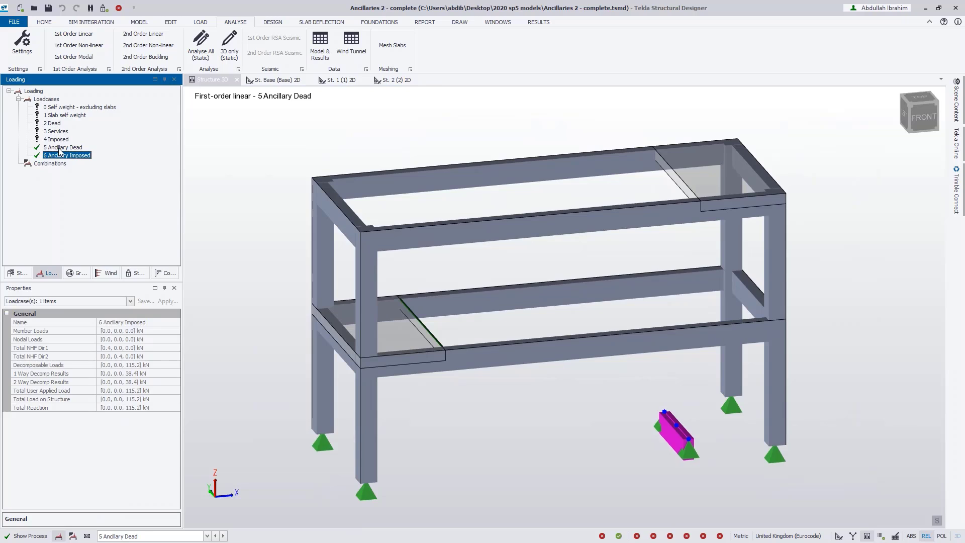
left_click(60, 148)
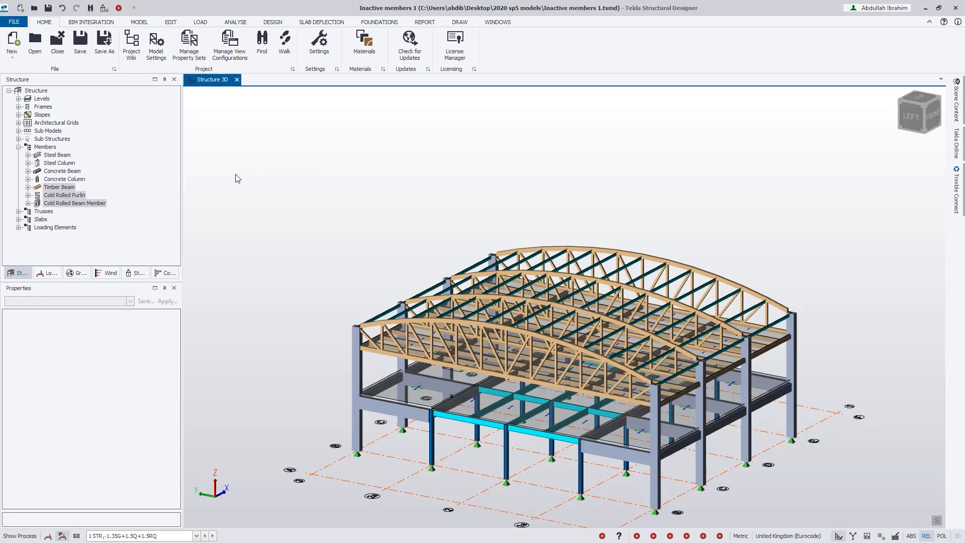
Switch the 3D structure of the Inactive members 1 model to the review view and show the Active attribute with Show/Alter State
middle_click_drag(238, 179, 247, 147)
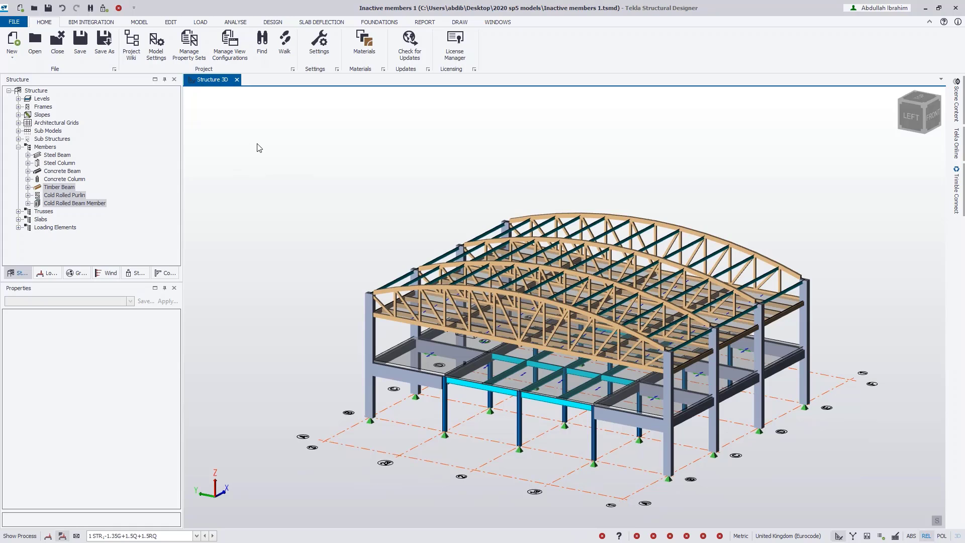
right_click(217, 81)
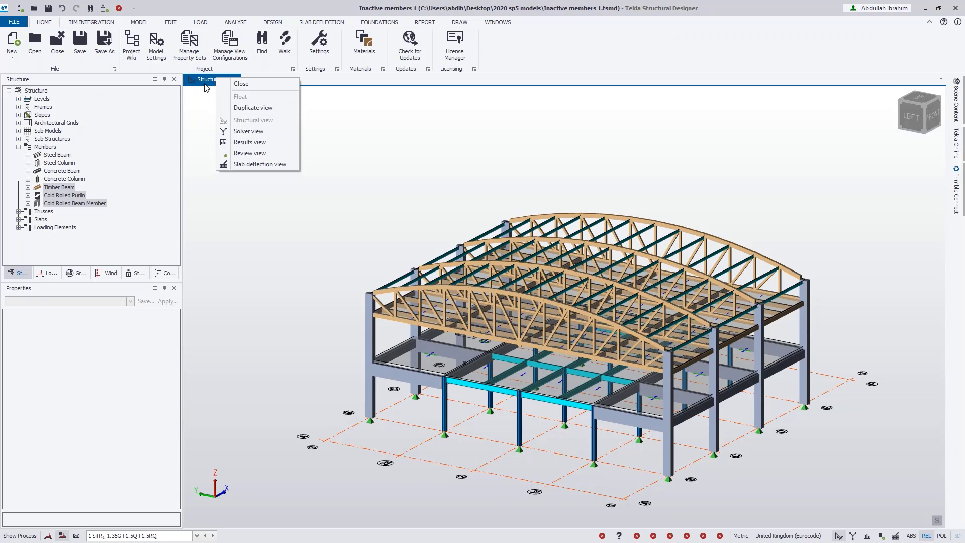
left_click(247, 153)
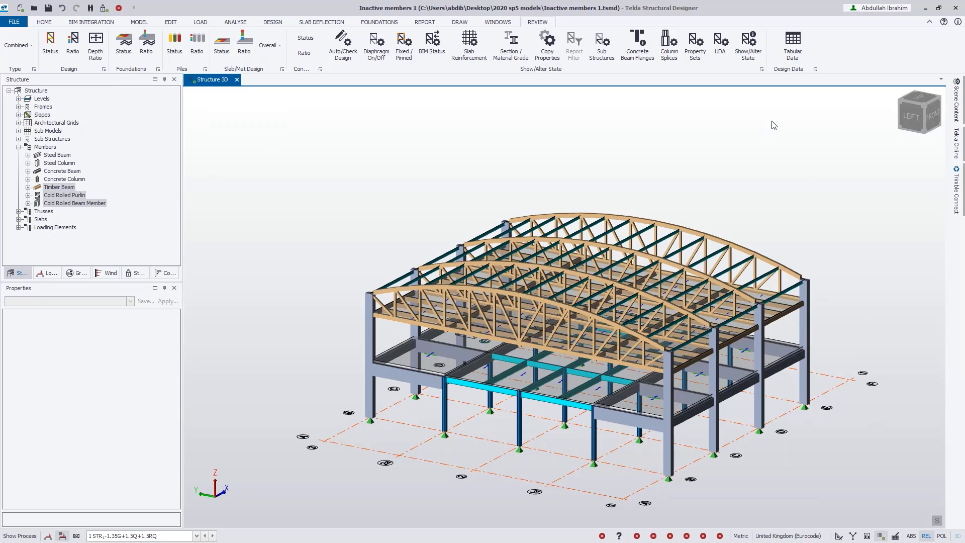
left_click(746, 54)
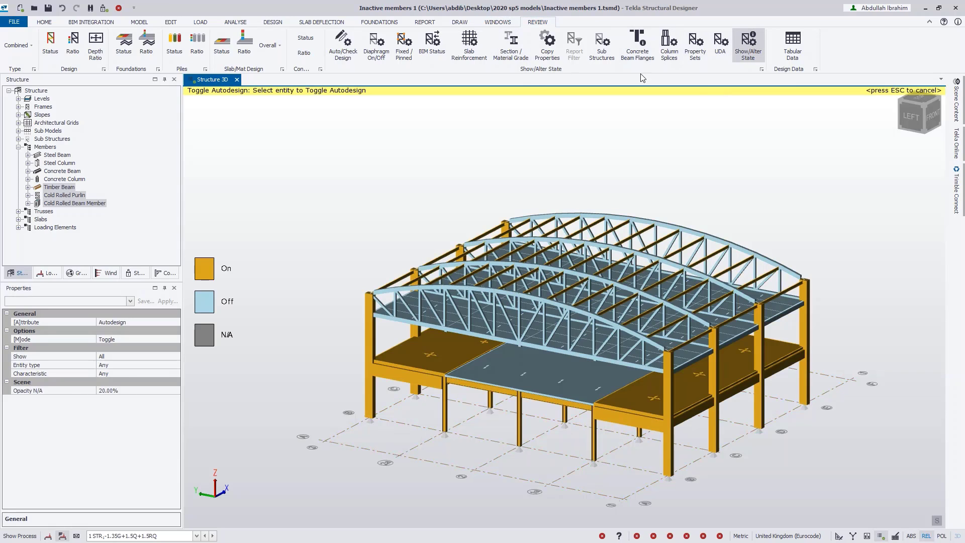
left_click(177, 322)
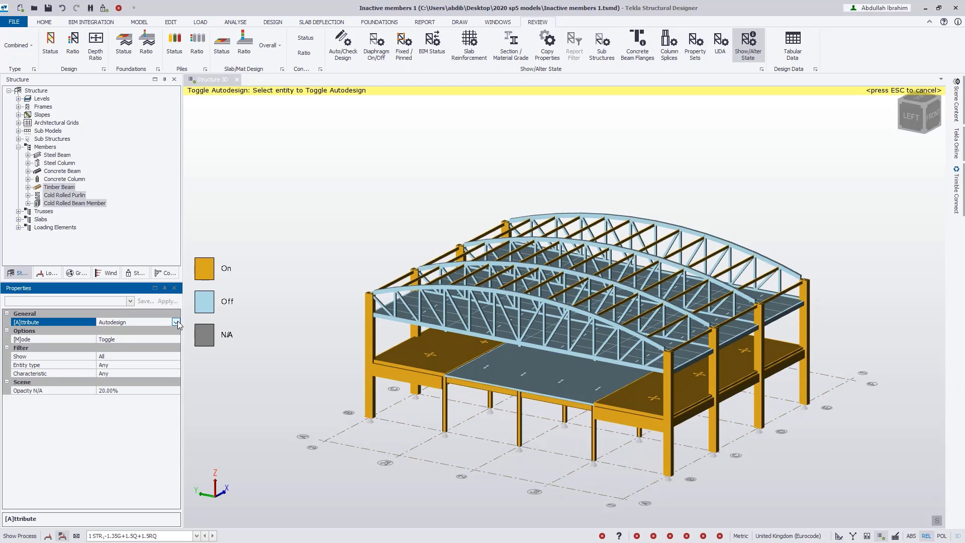
left_click(177, 322)
left_click(152, 330)
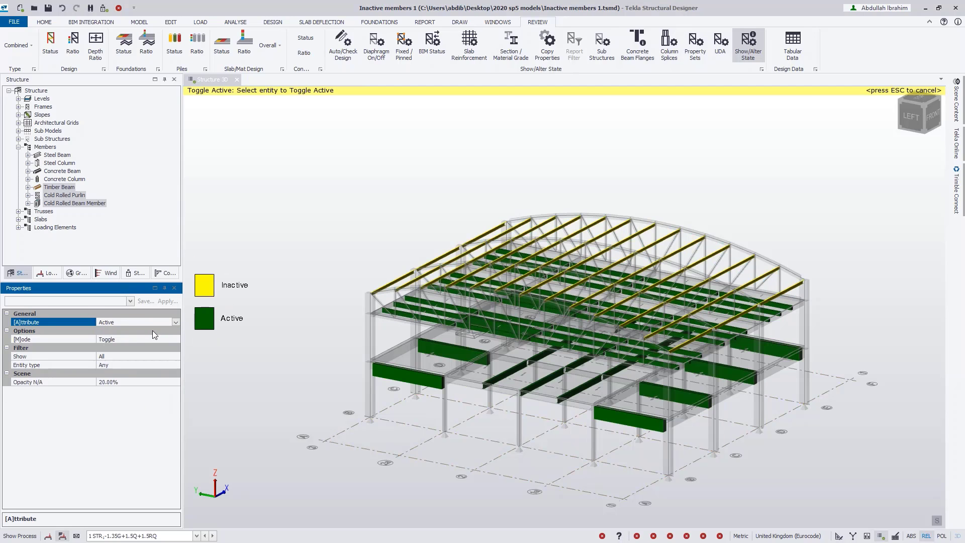
Toggle the first-floor concrete edge beam at the building's front corner to inactive and back to active
right_click_drag(212, 353, 235, 361)
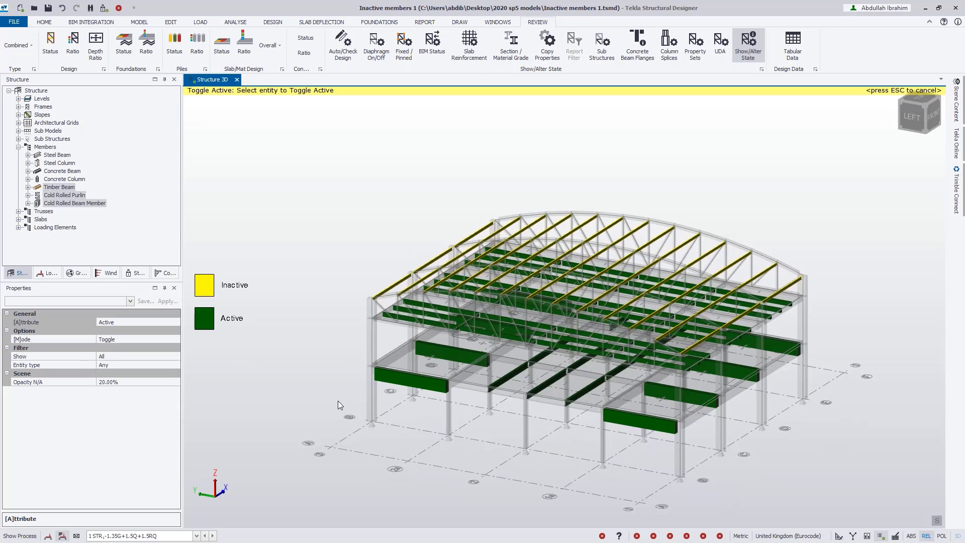
right_click_drag(792, 445, 607, 443)
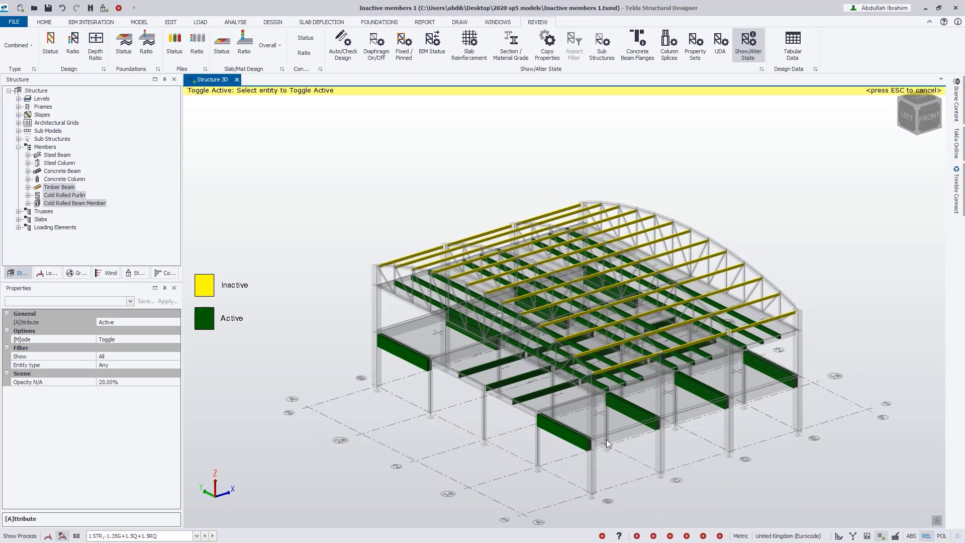
left_click(565, 440)
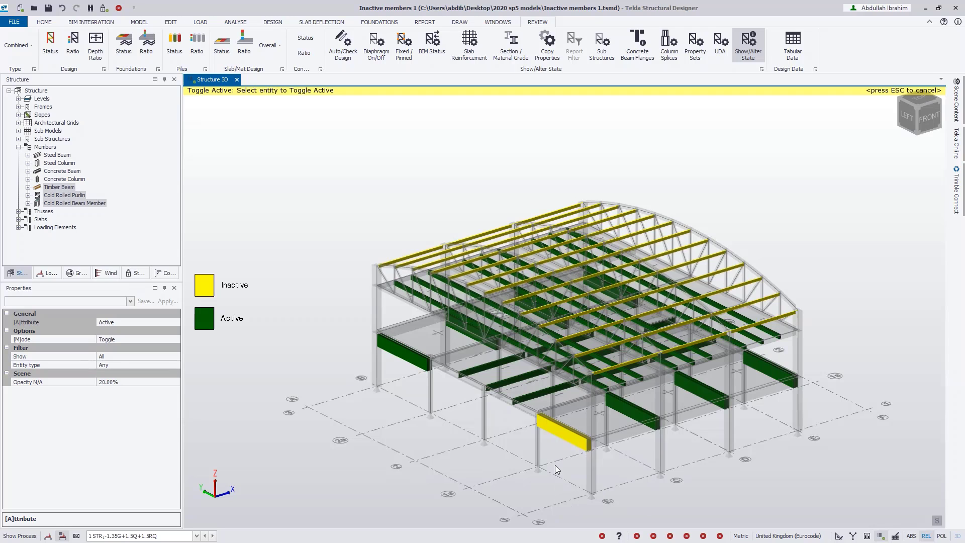
left_click(562, 439)
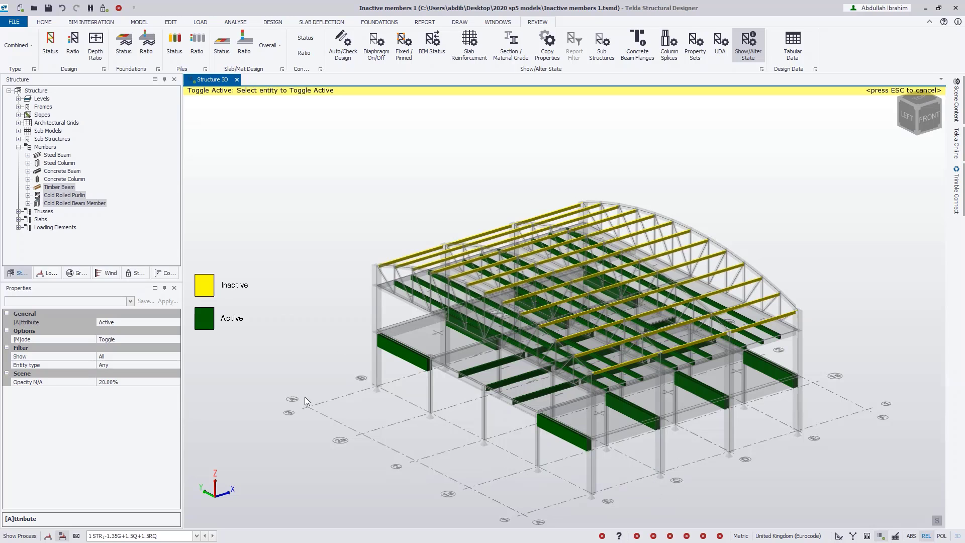
Change the alter mode to Set inactive and apply it to all members of the structure at once
left_click(177, 337)
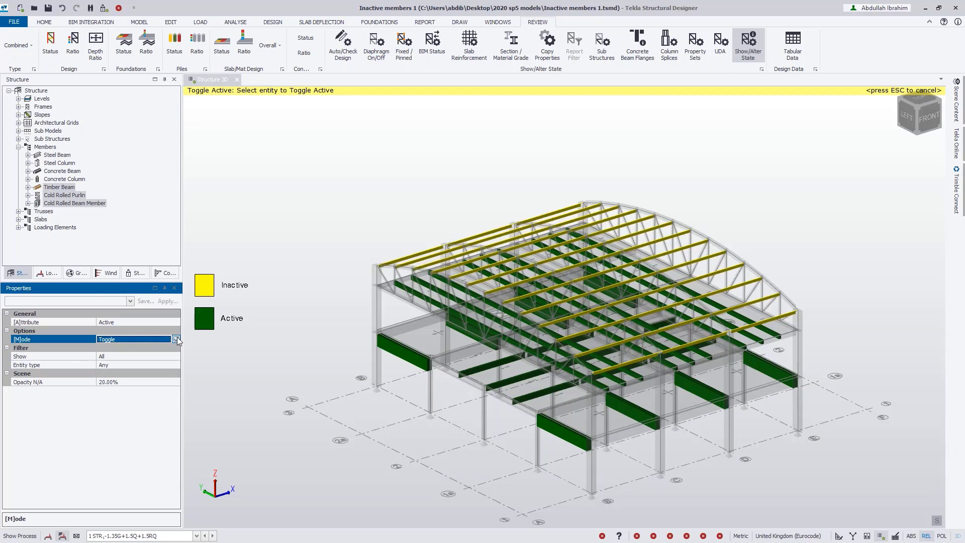
left_click(175, 339)
left_click(149, 365)
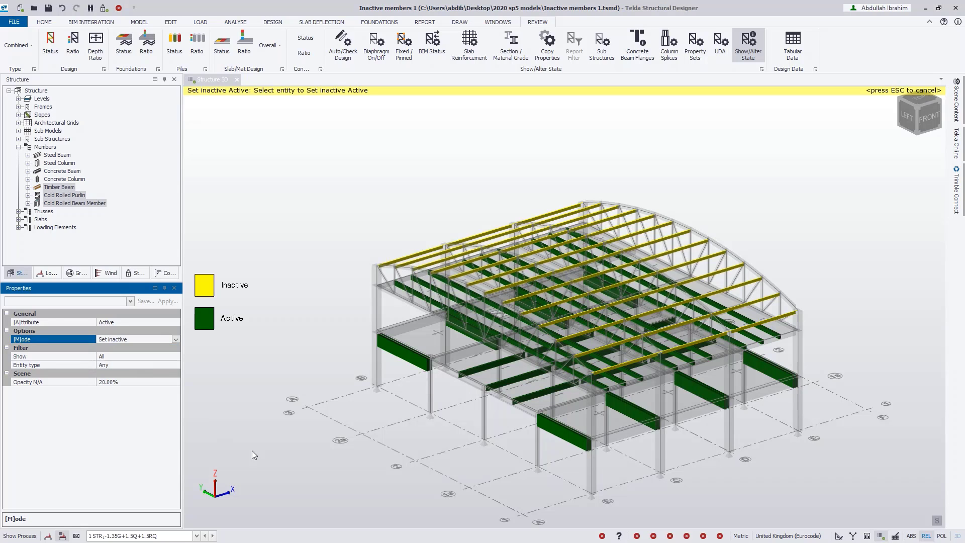
left_click_drag(266, 120, 871, 482)
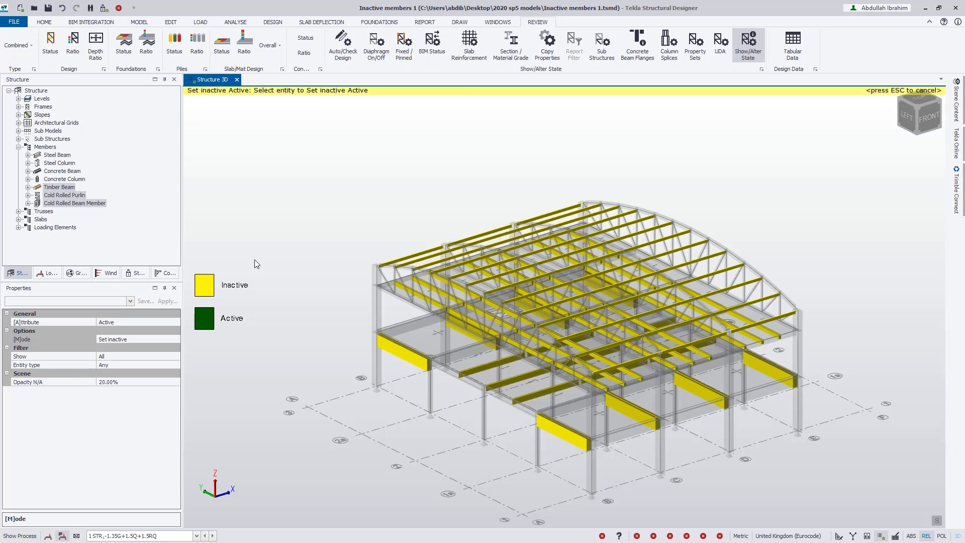
Set all beams below the roof trusses active, using the Set active mode with the entity type filter limited to Beam
left_click(175, 340)
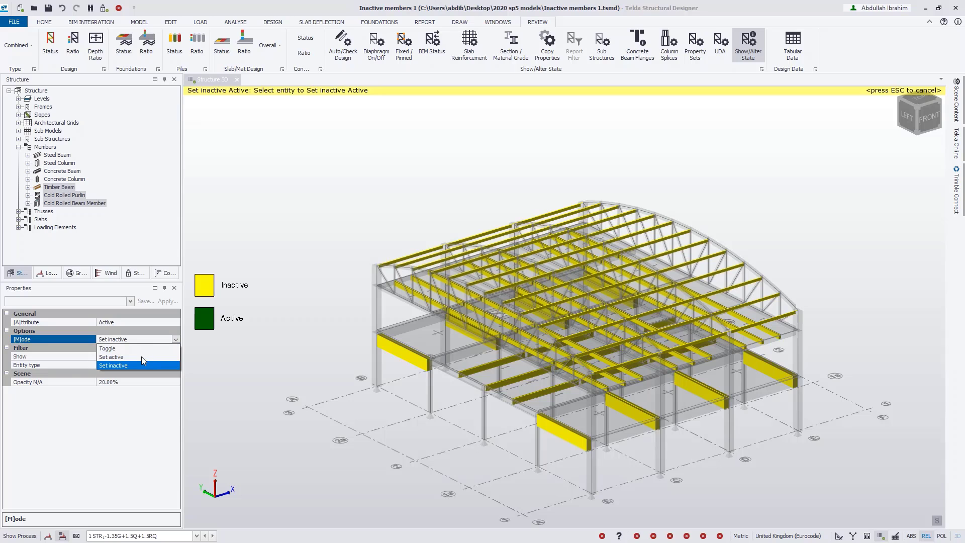
left_click(141, 356)
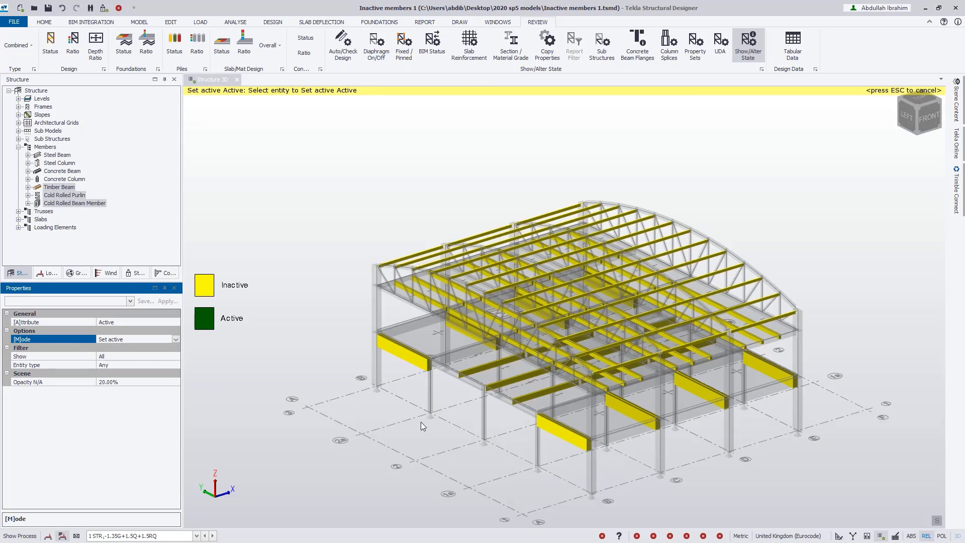
right_click_drag(420, 421, 538, 371)
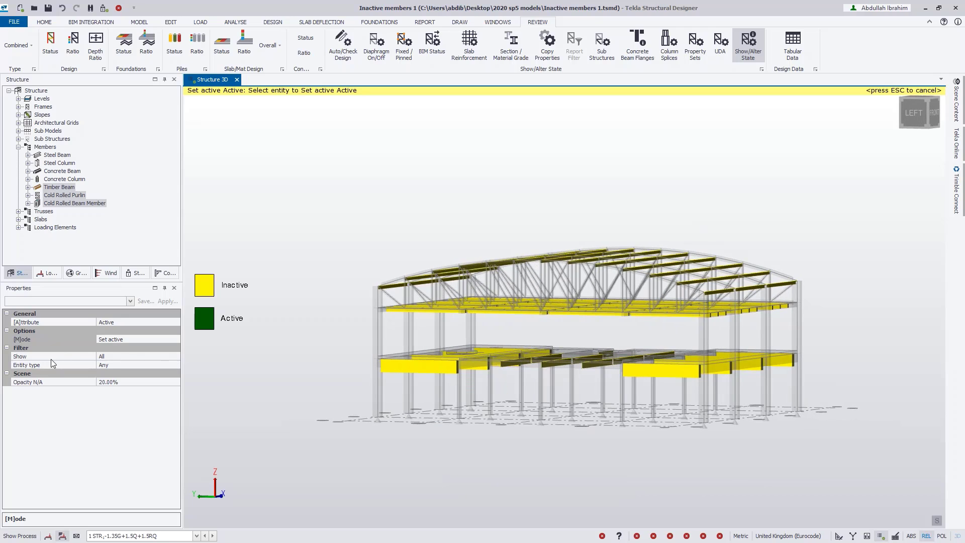
left_click(175, 357)
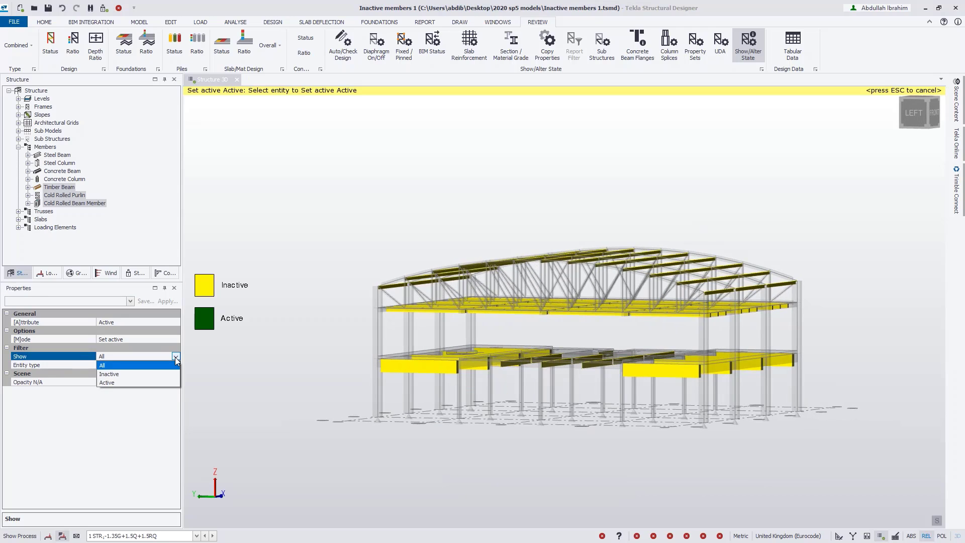
left_click(176, 365)
left_click(176, 365)
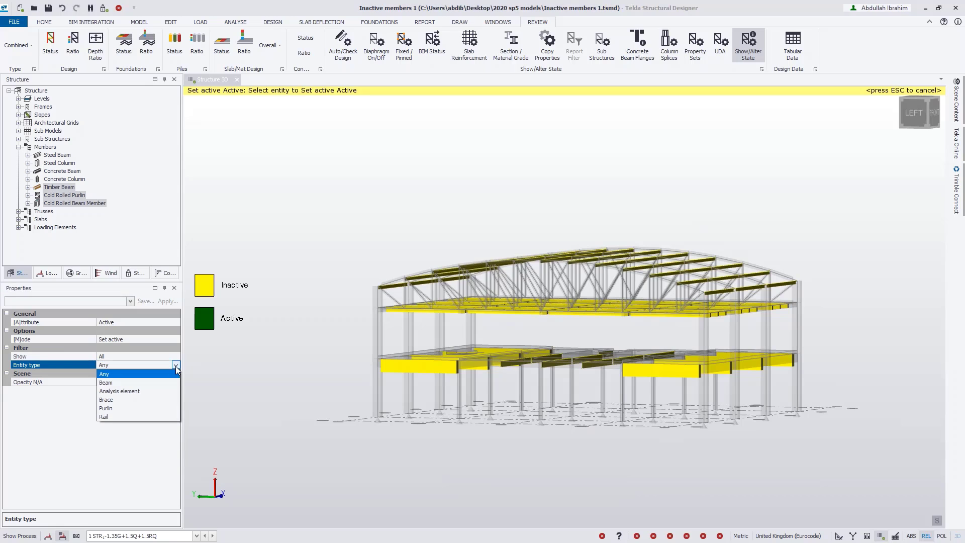
left_click(134, 381)
right_click_drag(569, 431, 672, 433)
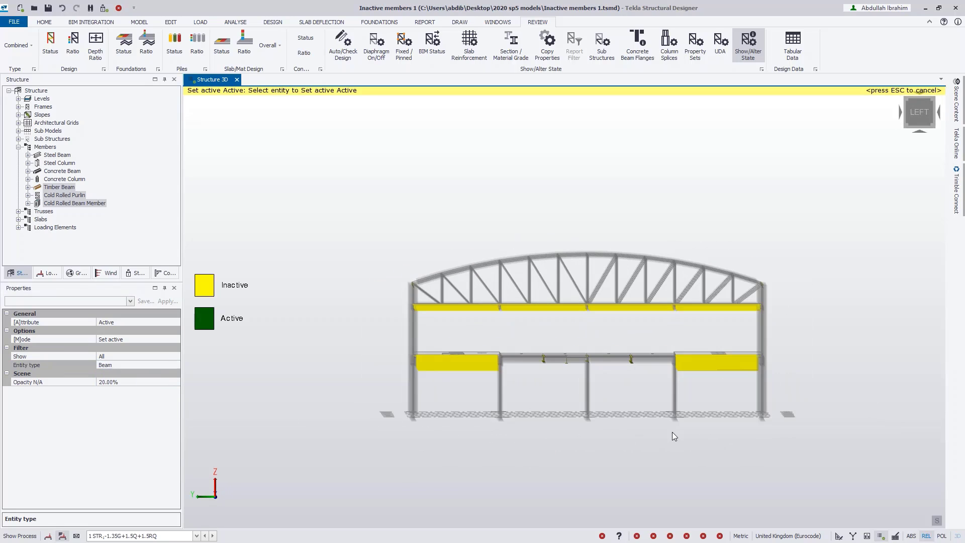
left_click_drag(387, 298, 774, 392)
right_click_drag(827, 368, 404, 308)
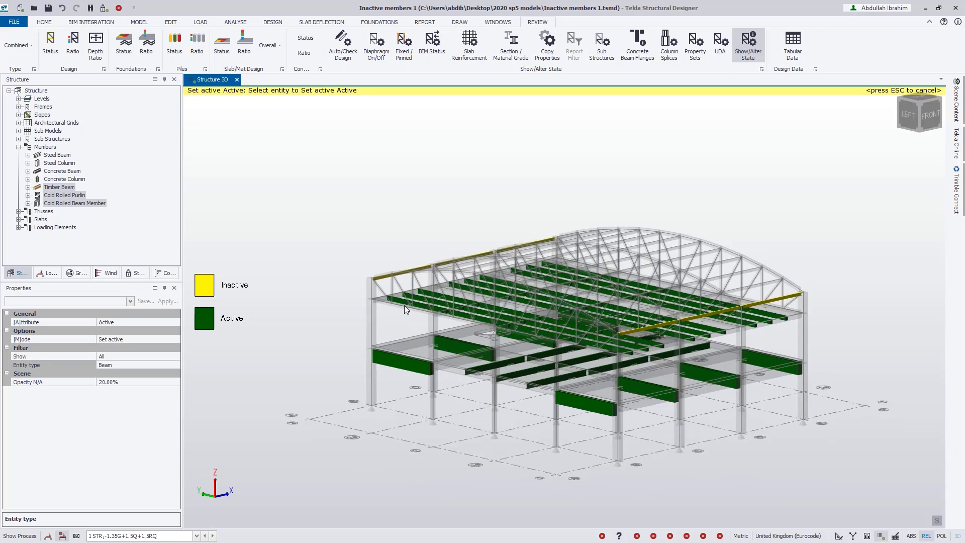
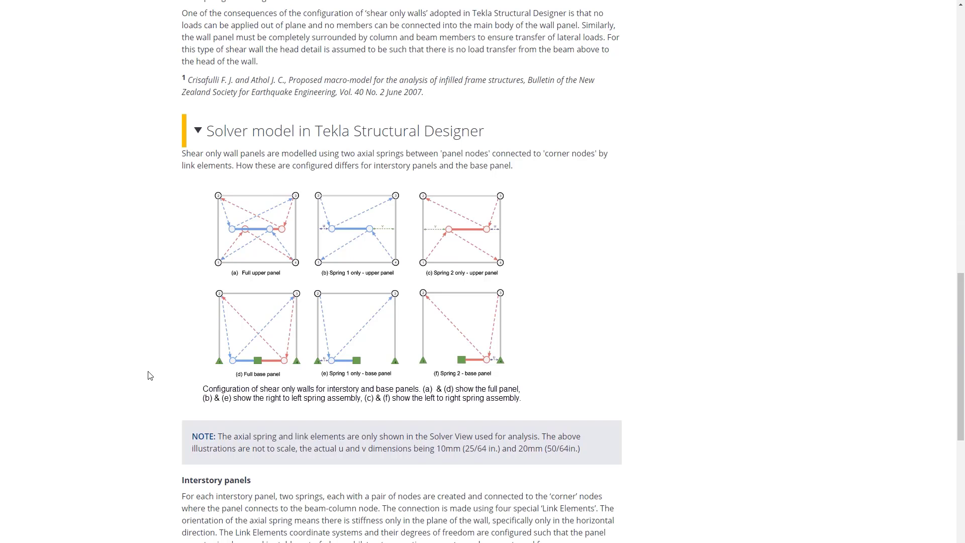
Read the help article's section on the solver model of shear only walls, including interstory panels, base panel and self weight
scroll(150, 376, "down", 1)
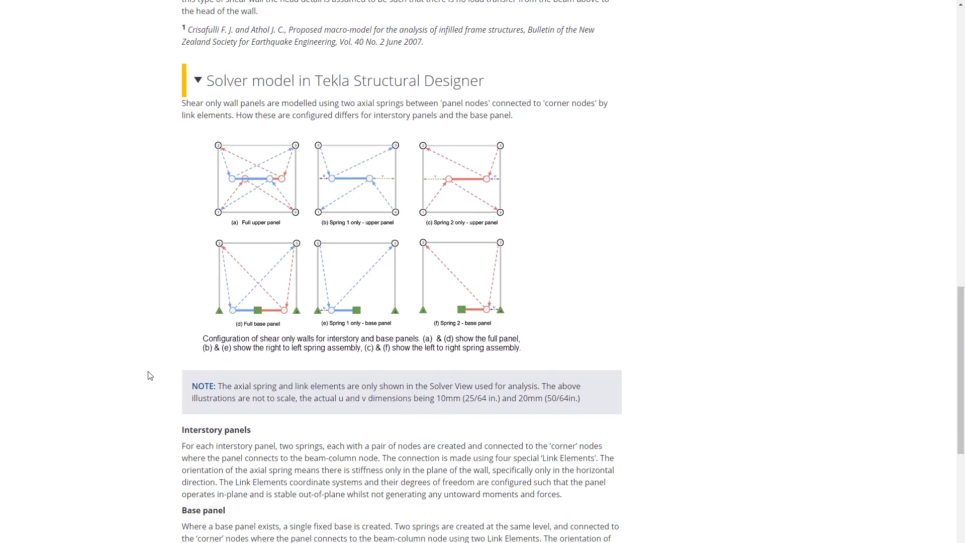
scroll(150, 375, "down", 5)
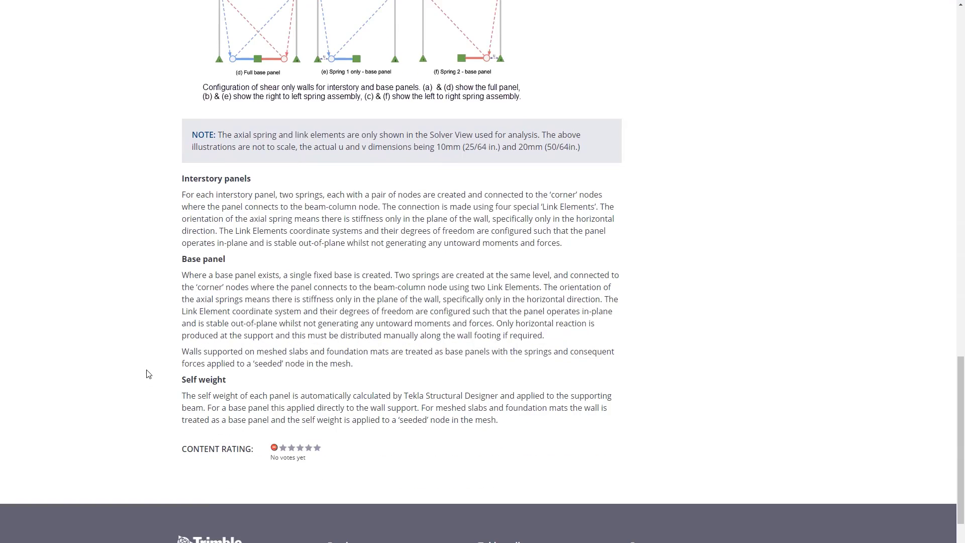
scroll(149, 373, "up", 1)
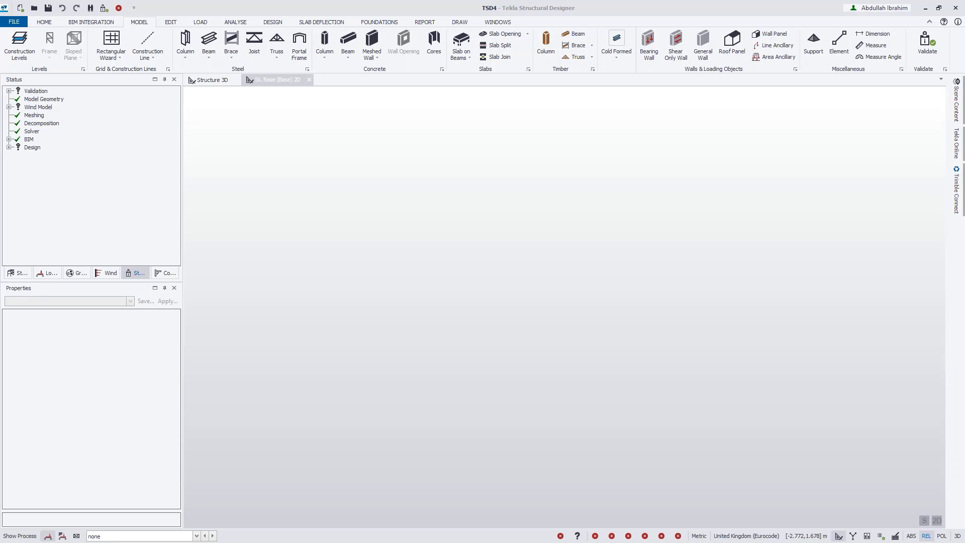
Create a rectangular grid on all levels with one regular 6 m bay in the positive X direction and one bay in Y
left_click(111, 40)
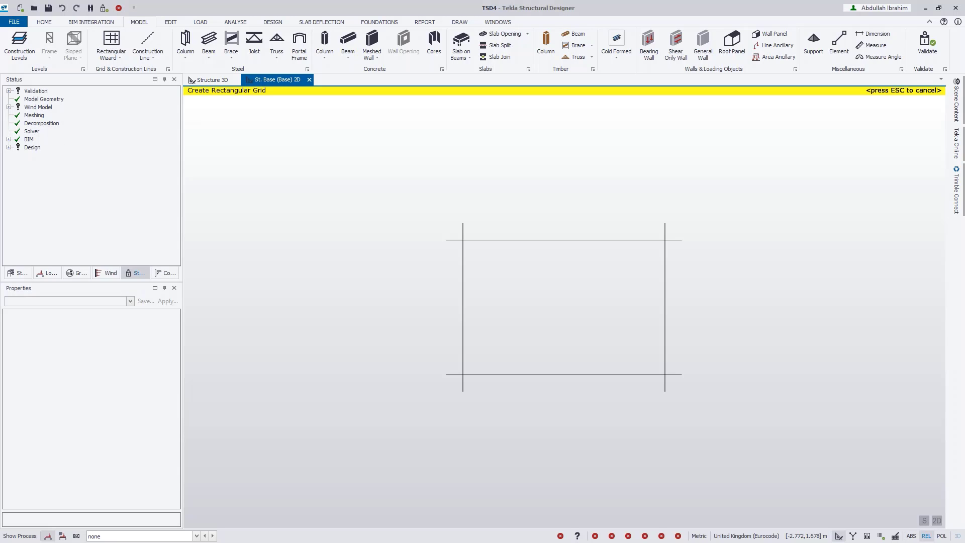
left_click_drag(50, 246, 179, 196)
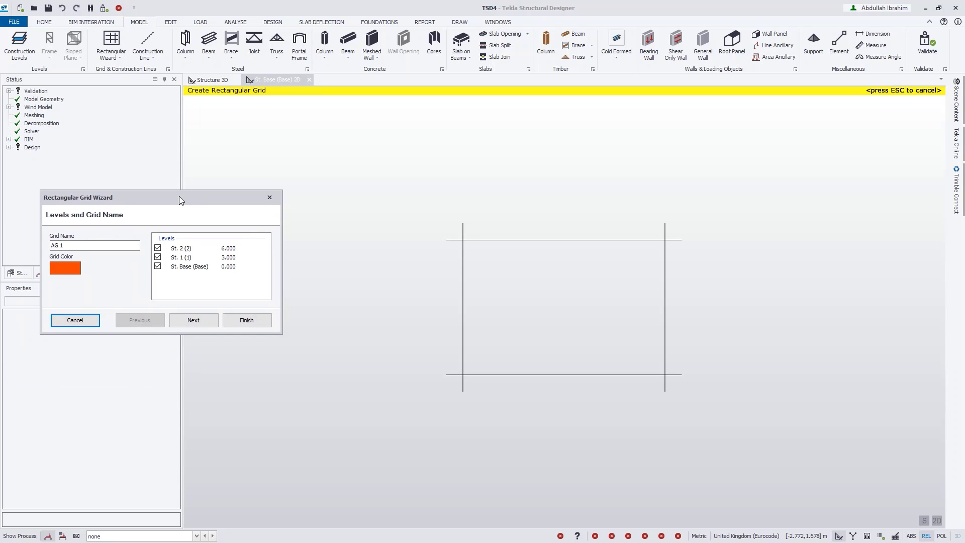
left_click(203, 320)
left_click(203, 320)
left_click(202, 320)
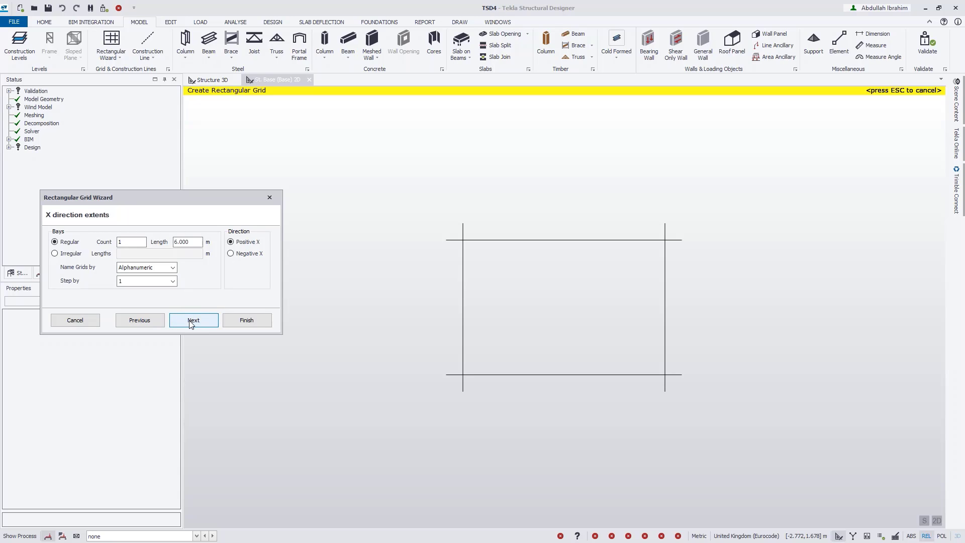
left_click(191, 323)
left_click(247, 322)
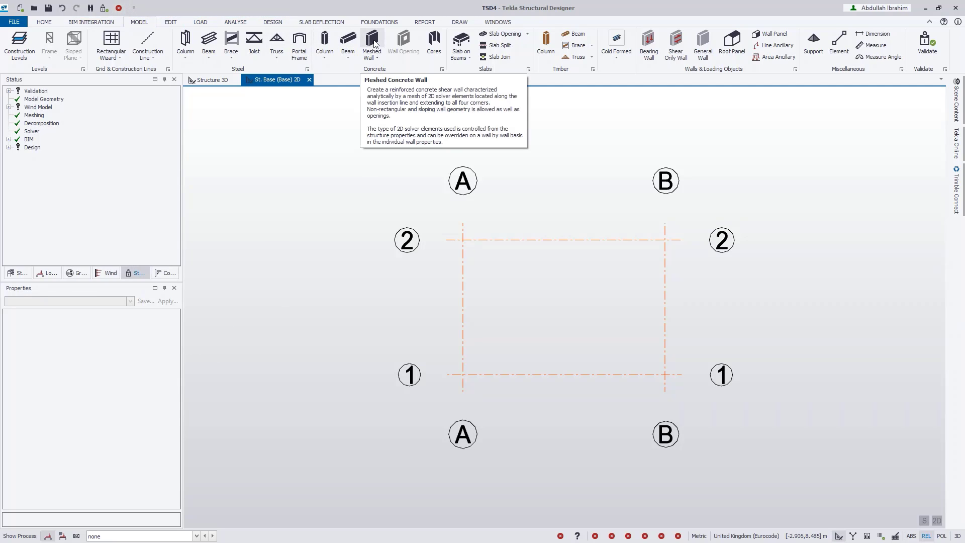
Create a meshed concrete wall along grid line A between grid lines 1 and 2, from St. Base to St. 2
left_click(372, 55)
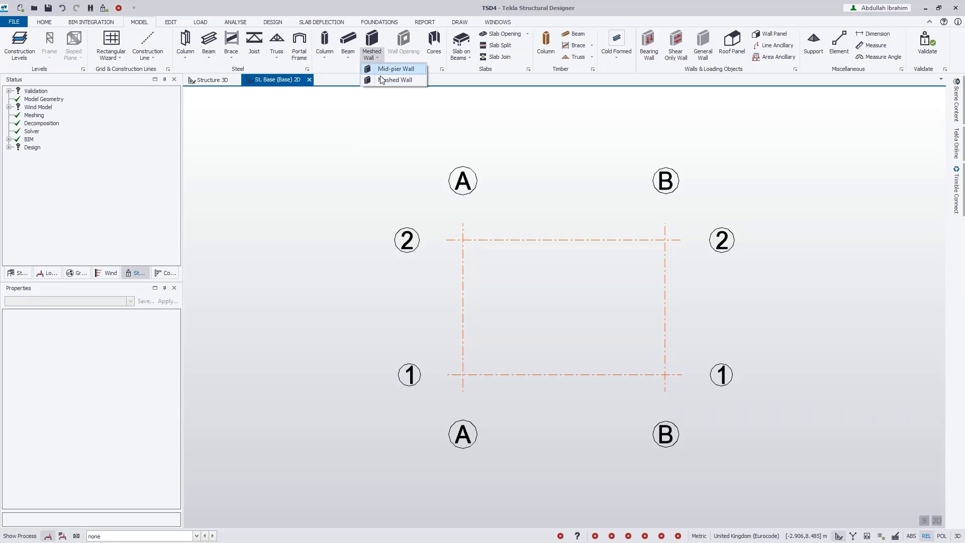
left_click(383, 80)
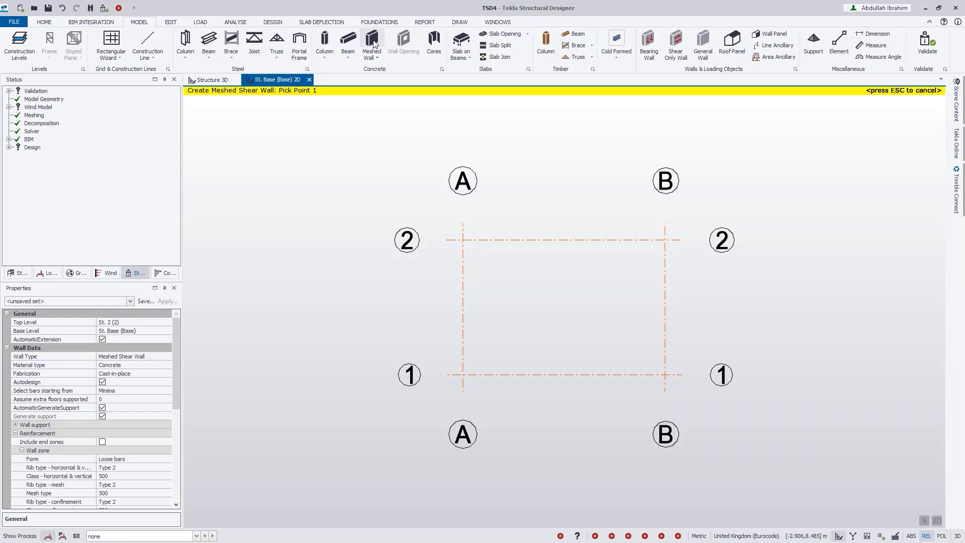
left_click(463, 374)
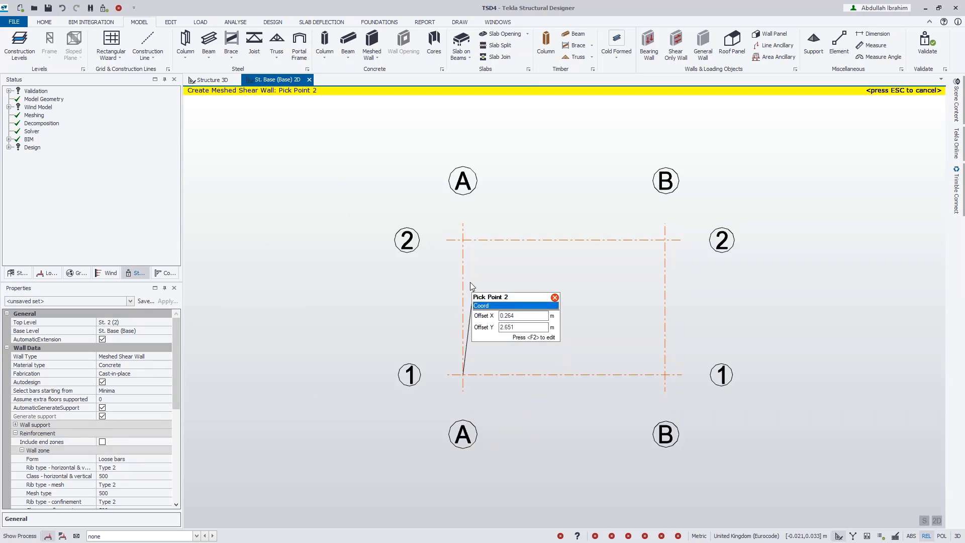
left_click(463, 239)
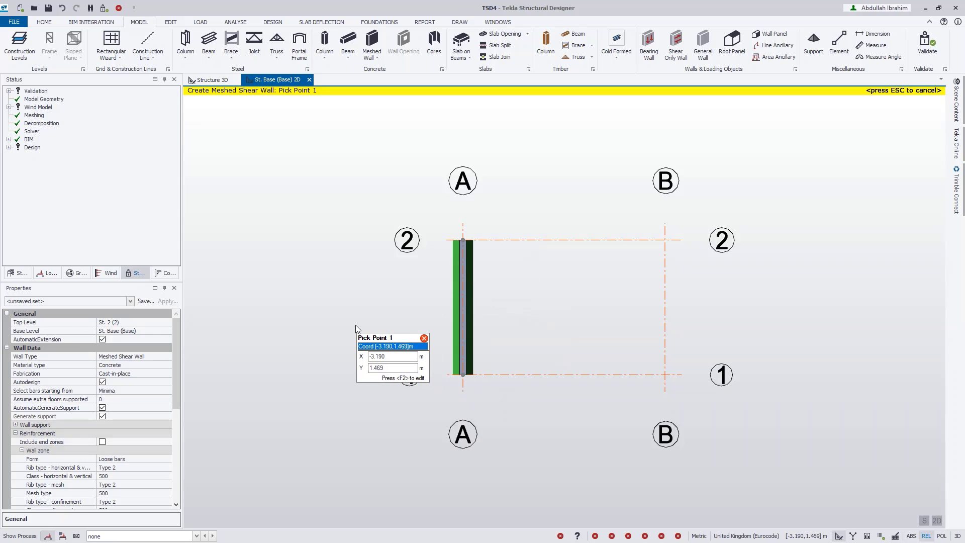
Create a concrete shear only wall along grid line B between grid lines 1 and 2, from St. Base to St. 2
left_click(170, 356)
left_click(169, 356)
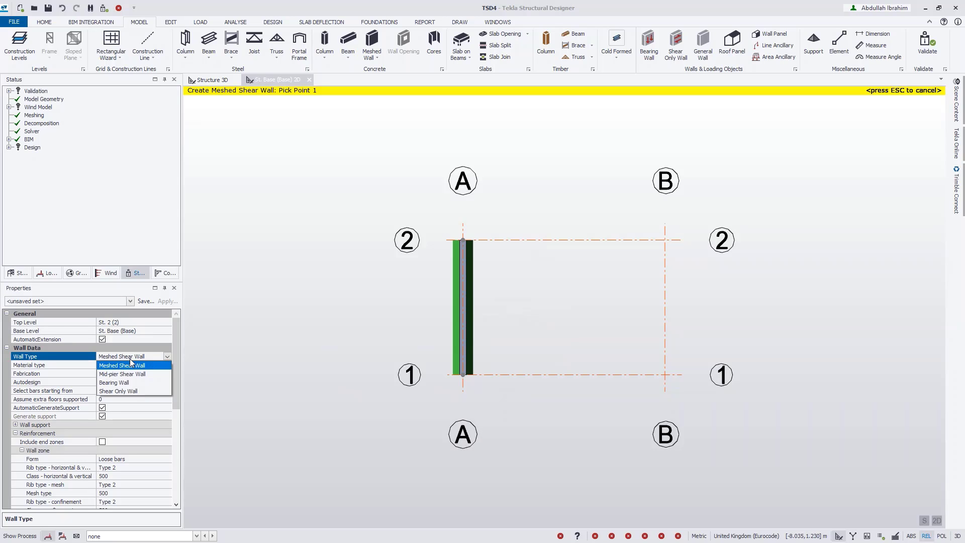
left_click(131, 390)
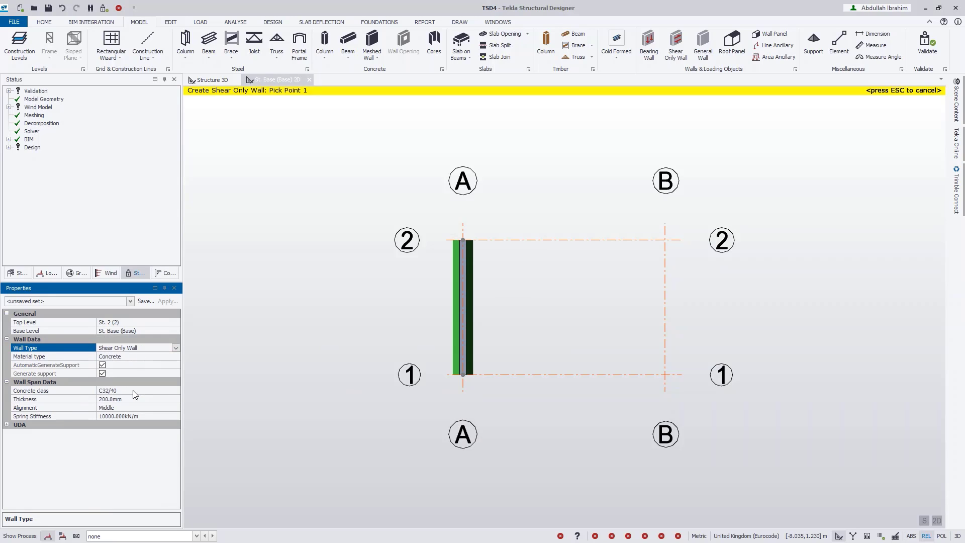
left_click(665, 374)
left_click(665, 240)
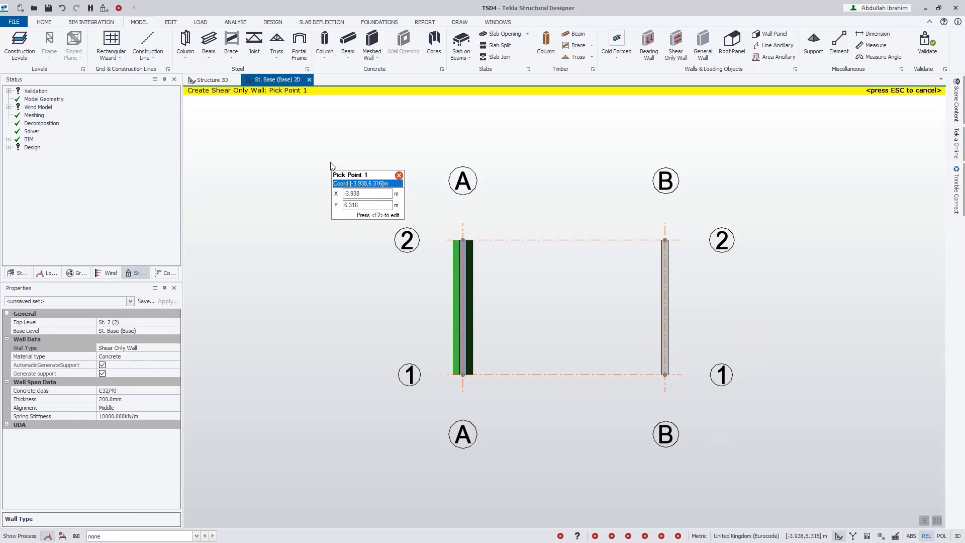
key("Escape")
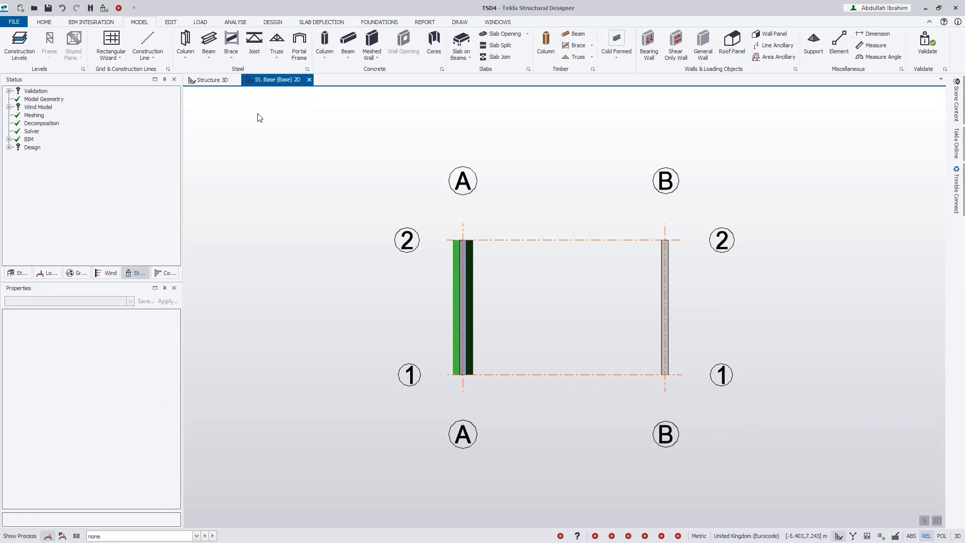
Validate the model in the 3D view and locate the wall behind the shear only wall surrounding members error
left_click(210, 81)
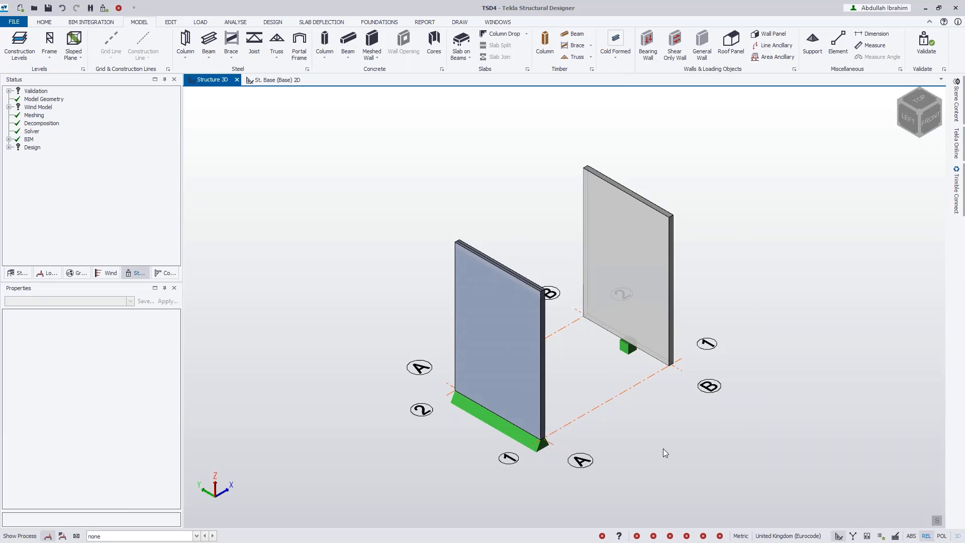
mouse_move(491, 429)
left_click(104, 8)
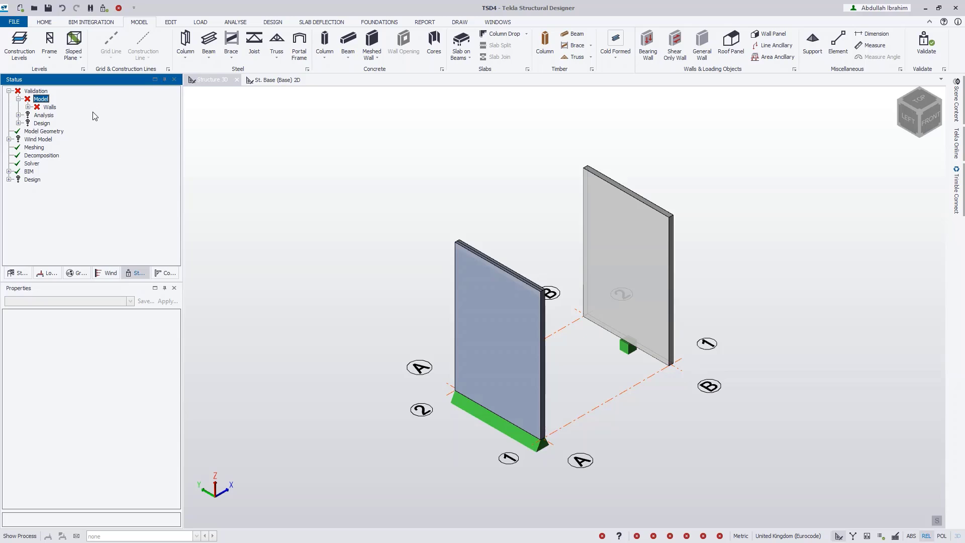
left_click(28, 108)
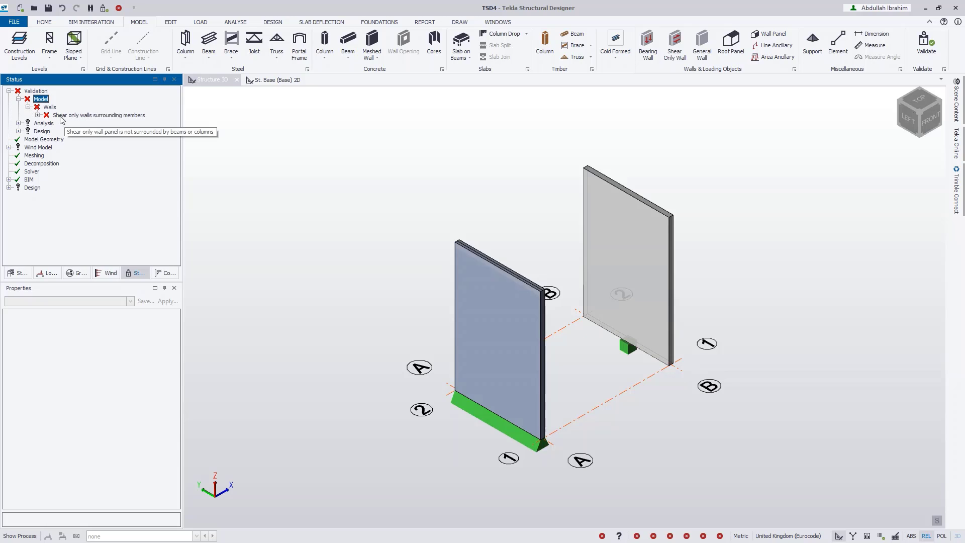
left_click(38, 115)
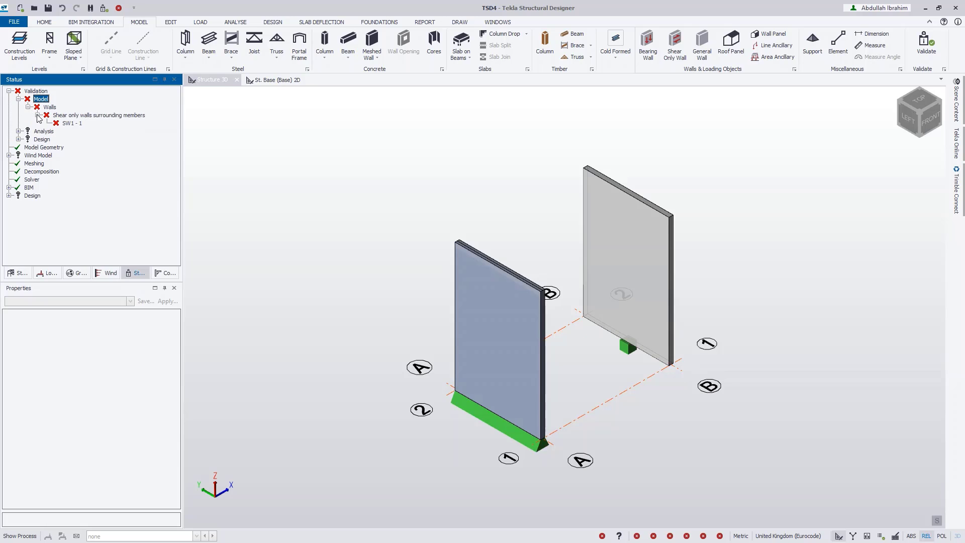
left_click(75, 123)
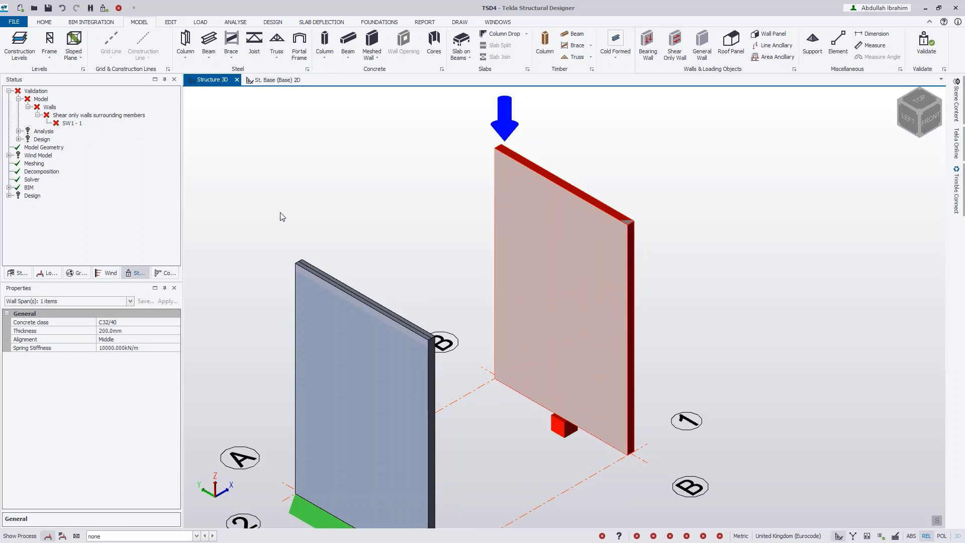
mouse_move(74, 128)
Add rolled steel columns at grid points B1 and B2 from St. Base to St. 2, and revalidate the model
left_click(280, 82)
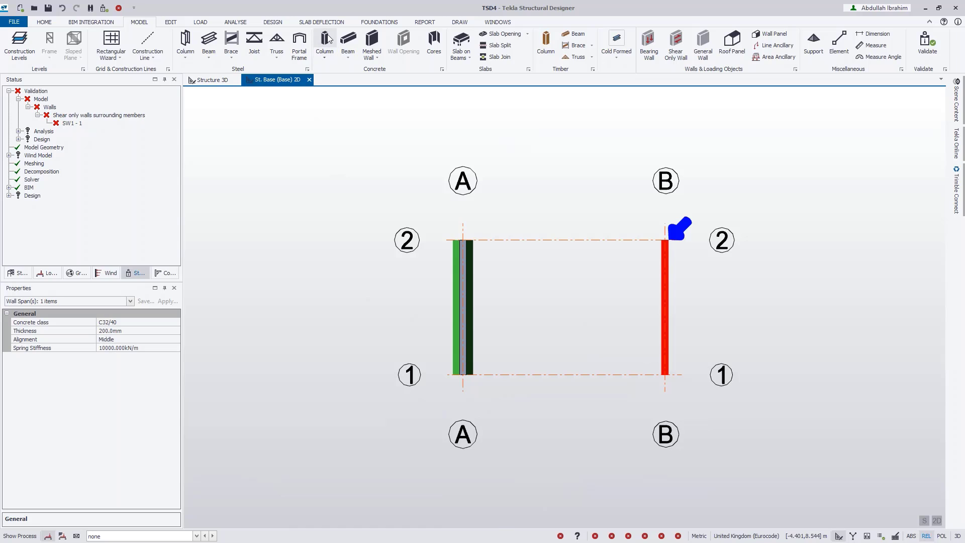
left_click(185, 41)
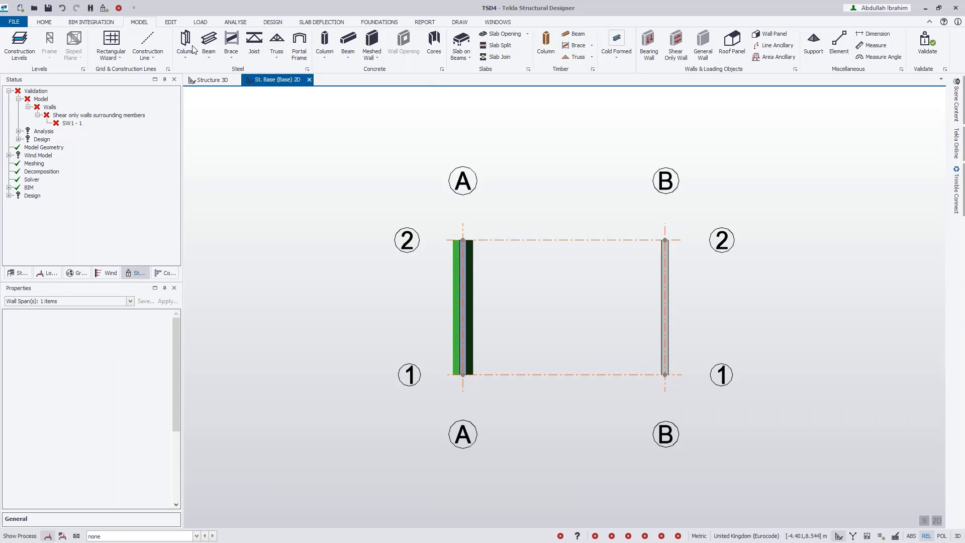
left_click_drag(641, 216, 702, 419)
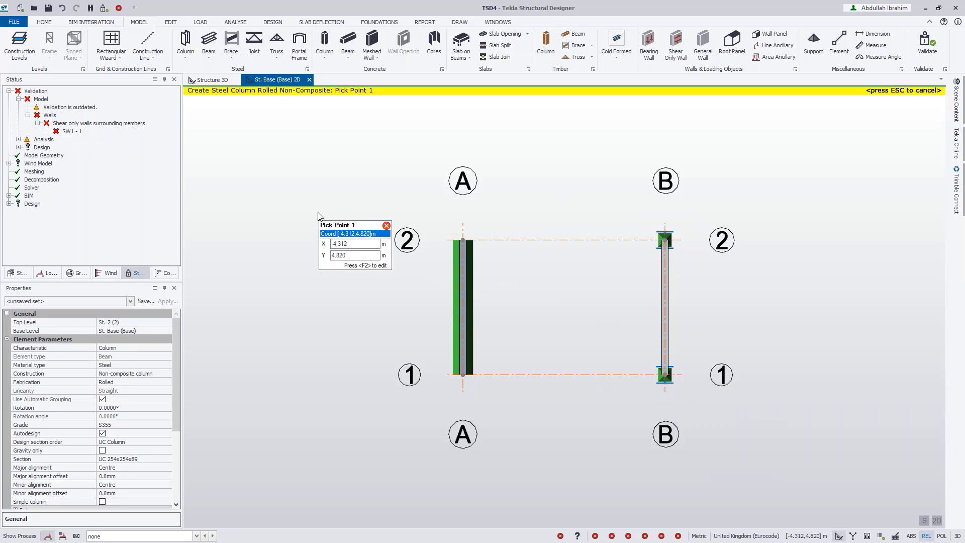
key("Escape")
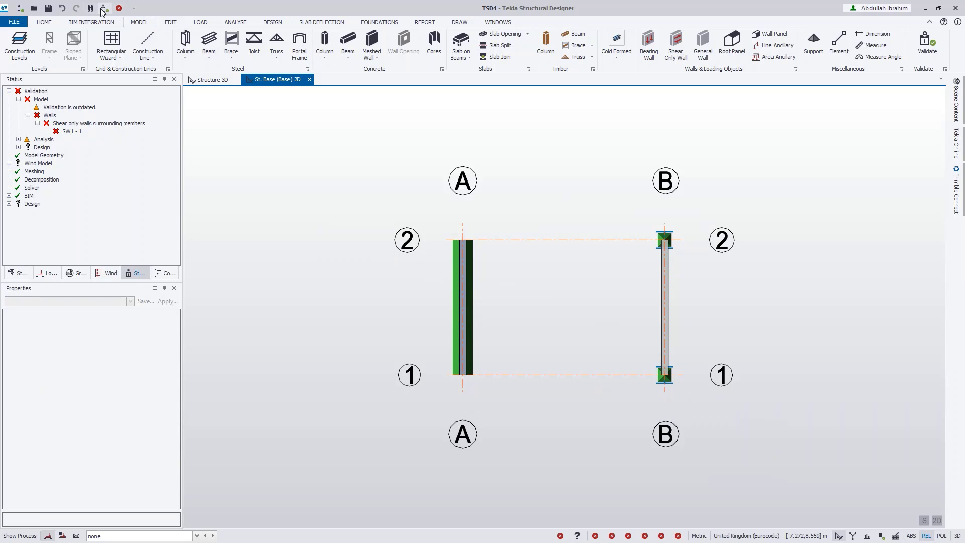
left_click(103, 9)
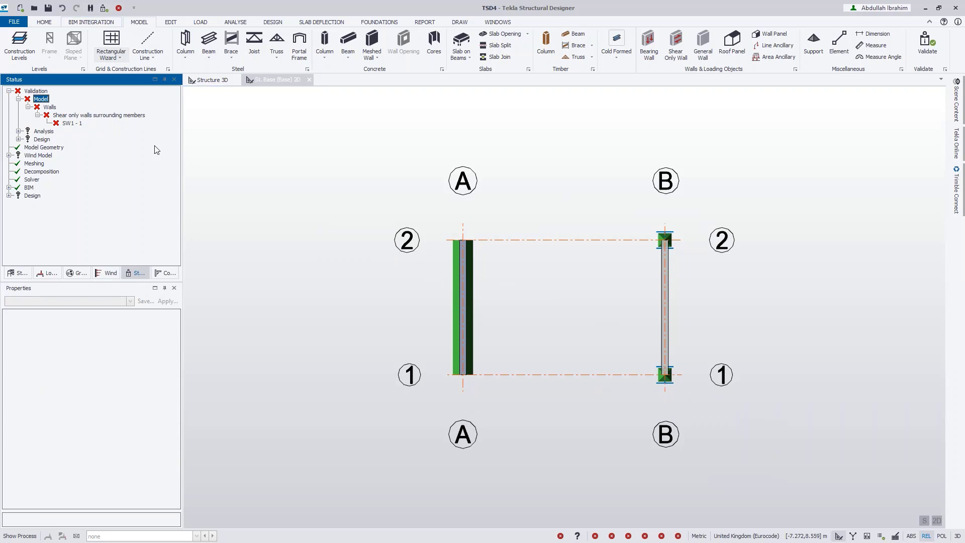
Add a rolled steel beam along the top of the shear only wall between its two columns, and revalidate the model
left_click(206, 82)
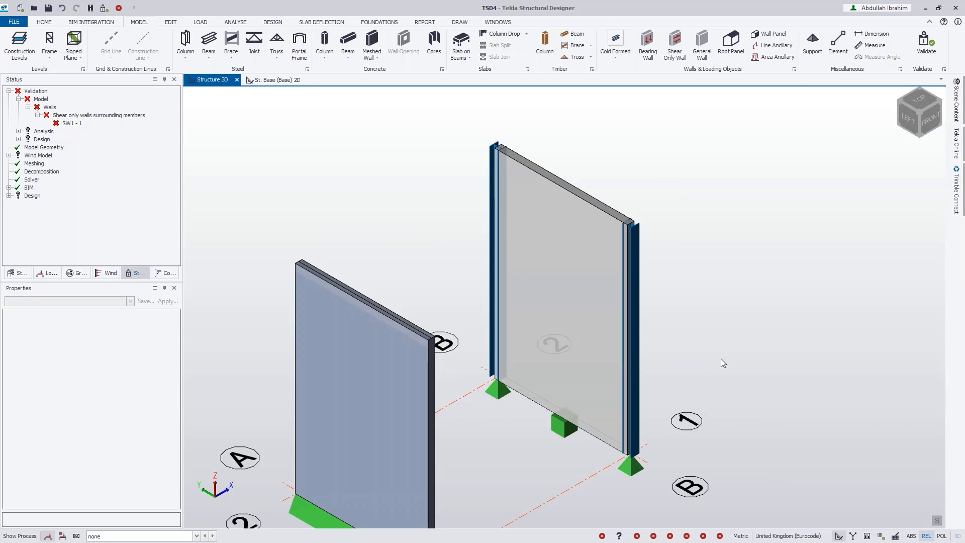
left_click(209, 40)
left_click(497, 146)
left_click(630, 230)
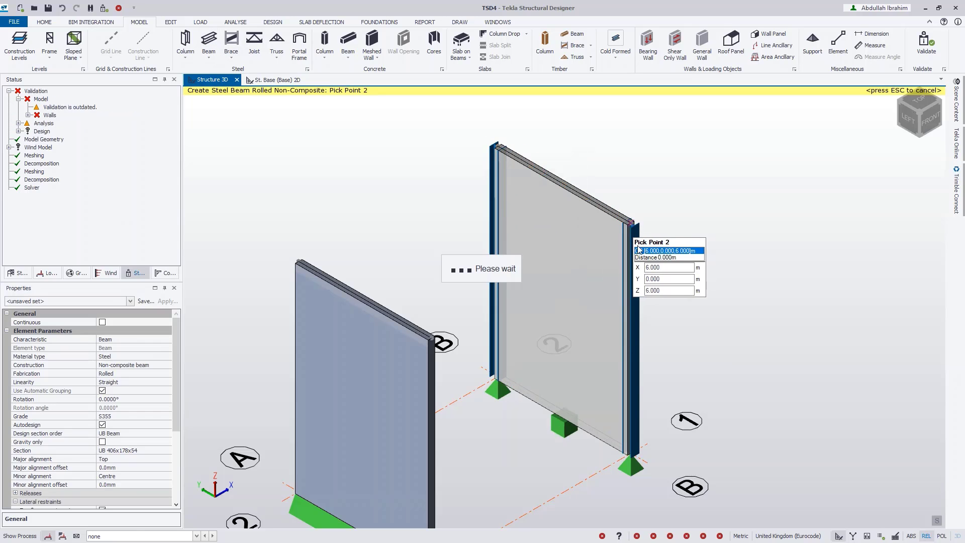
left_click(104, 7)
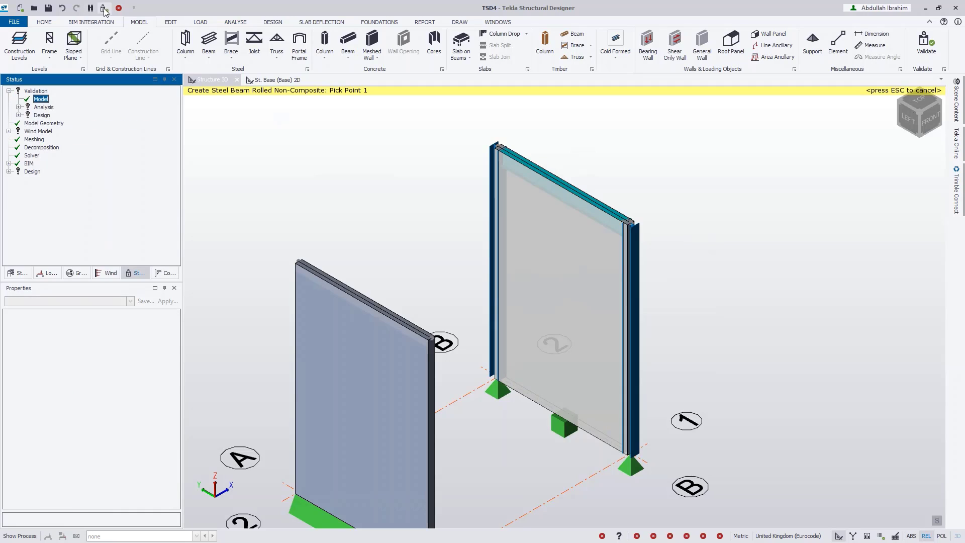
right_click_drag(297, 207, 295, 206)
right_click(296, 206)
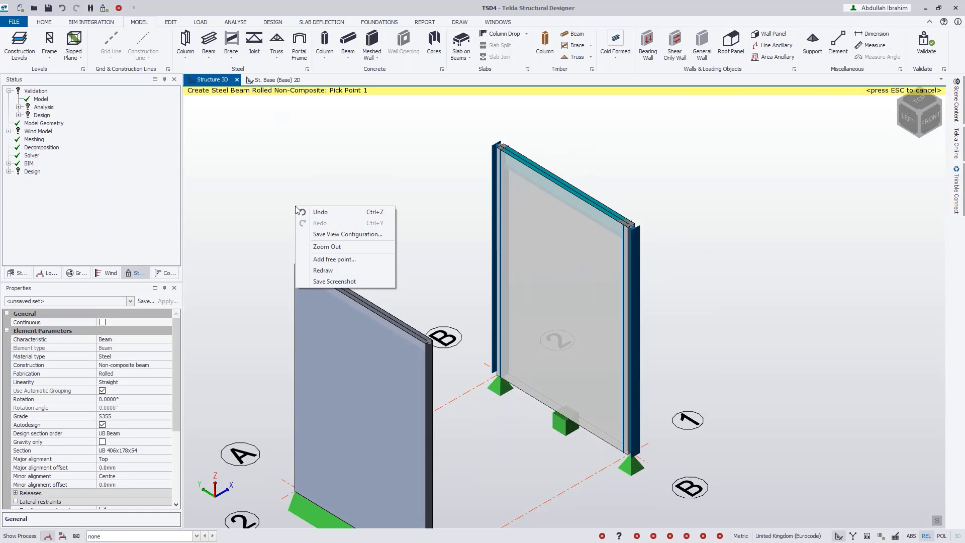
left_click(251, 199)
right_click(251, 199)
left_click(245, 166)
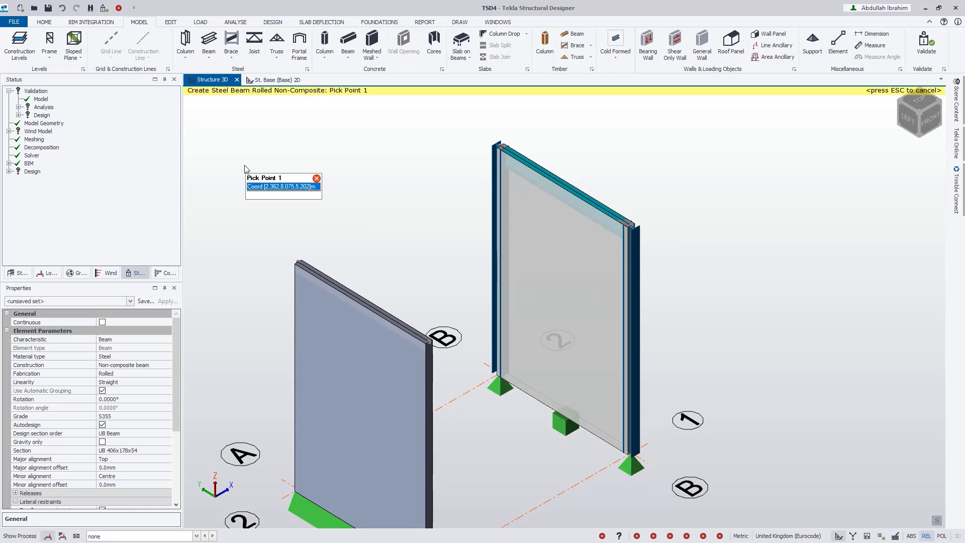
key("Escape")
Examine the three-storey Shear only 2 model from the front and in 3D, including its columns and wall panels
middle_click_drag(369, 224, 425, 201)
scroll(452, 206, "down", 1)
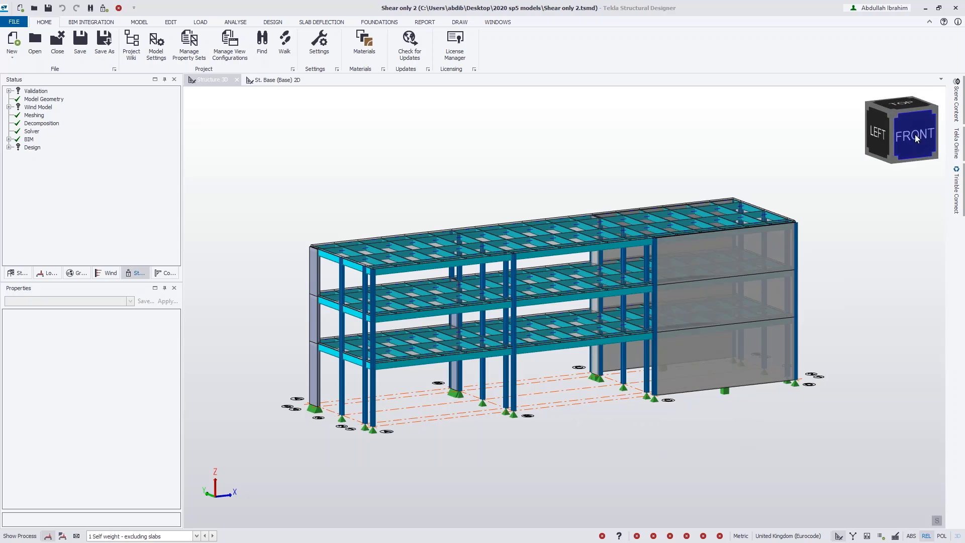
left_click(906, 142)
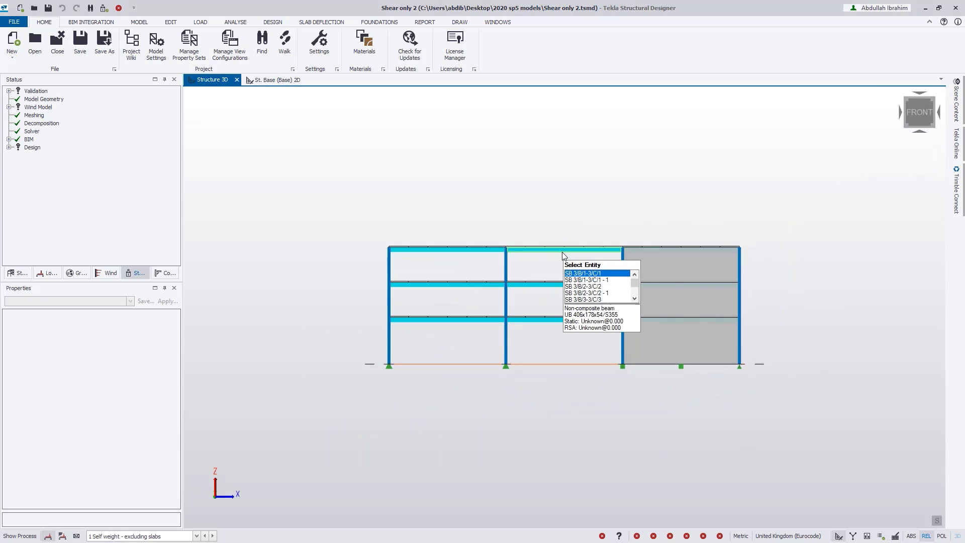
middle_click_drag(566, 355, 687, 398)
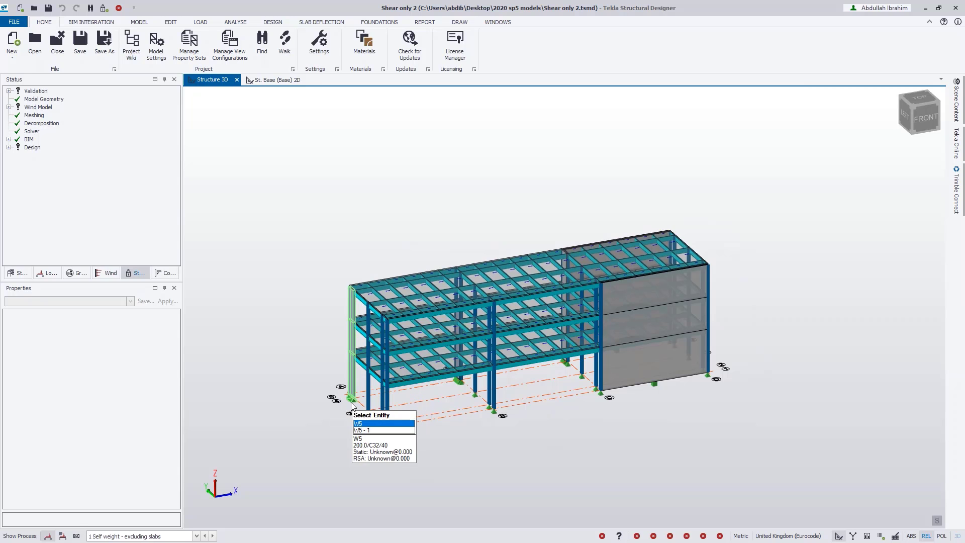
scroll(355, 411, "up", 2)
scroll(540, 422, "up", 2)
scroll(540, 410, "up", 4)
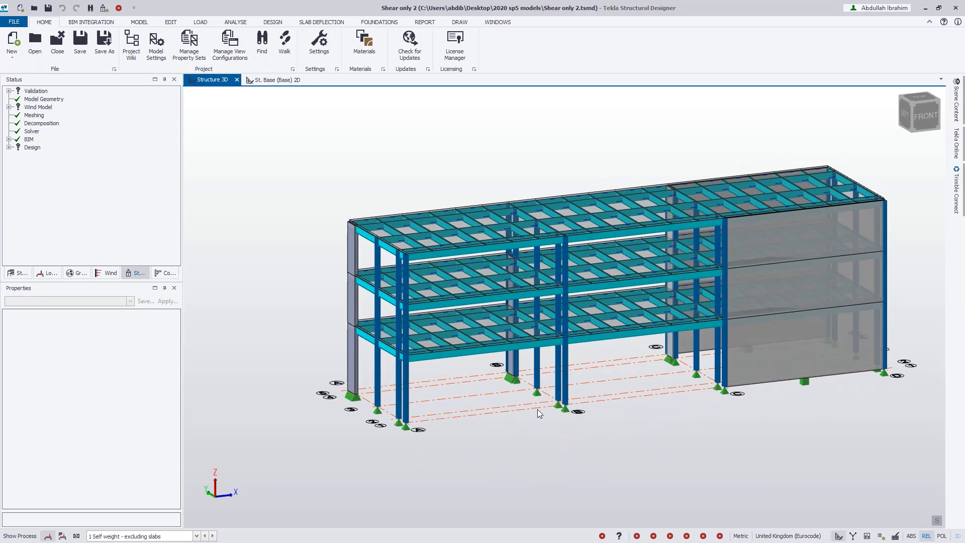
scroll(492, 389, "up", 1)
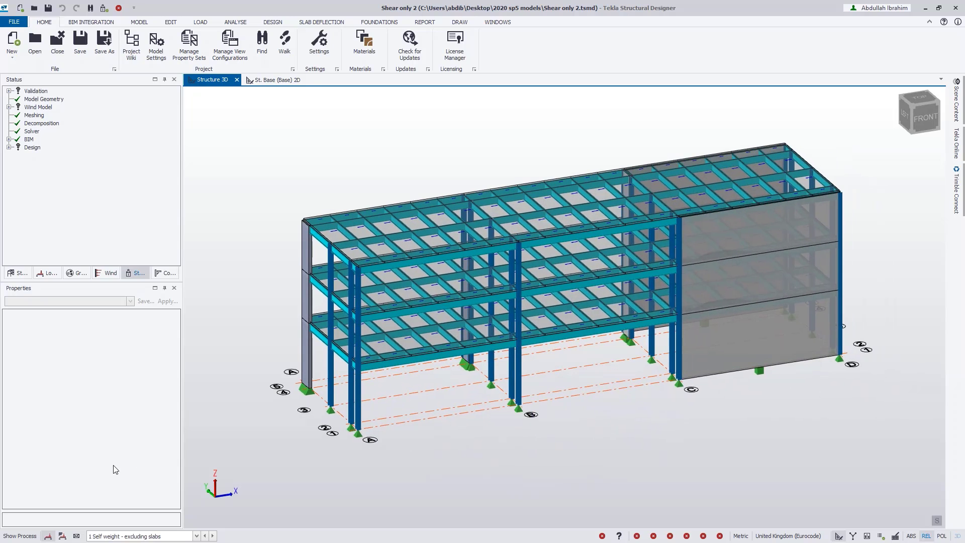
Display the loading of load case 5 Wind X on the building, followed by 6 Wind Y+
left_click(133, 536)
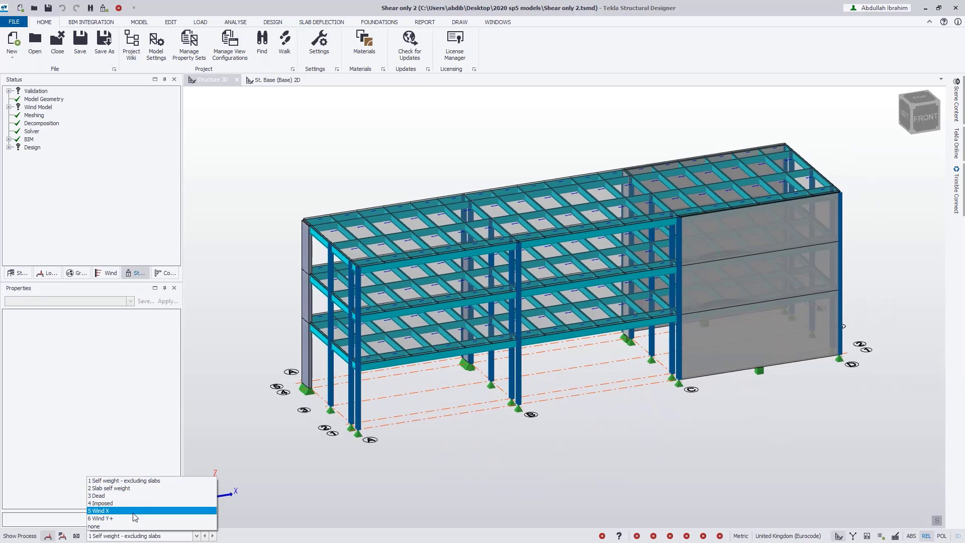
left_click(135, 511)
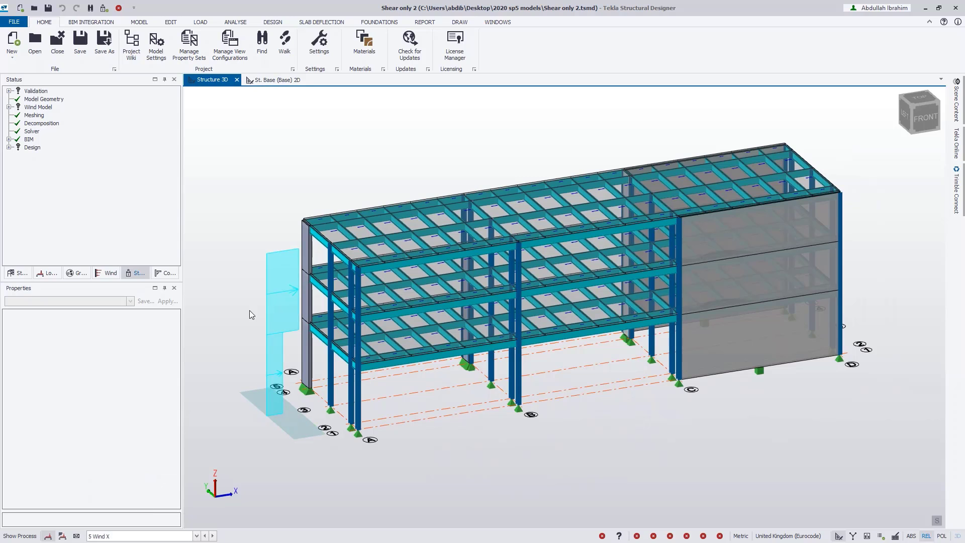
left_click(213, 536)
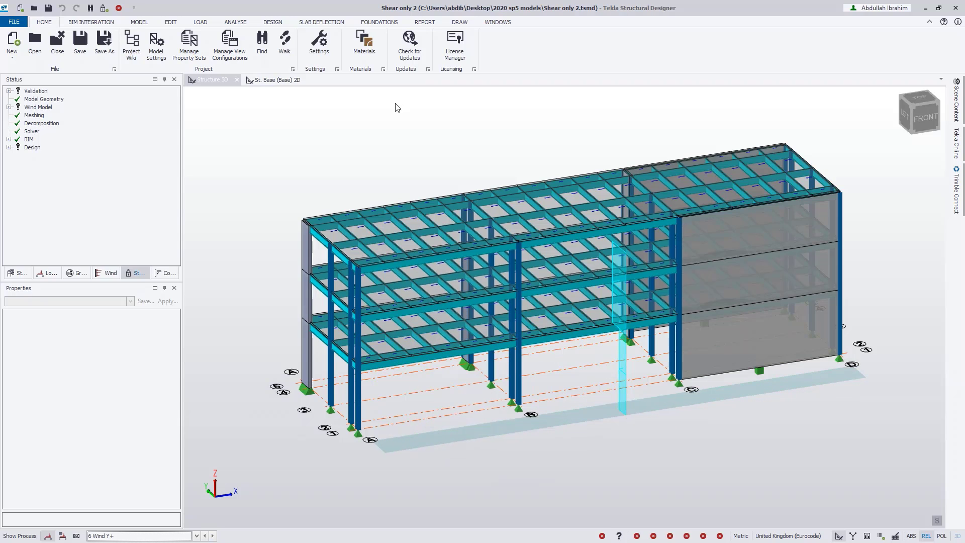
Run a 1st order linear analysis with load case 5 Wind X selected
left_click(235, 22)
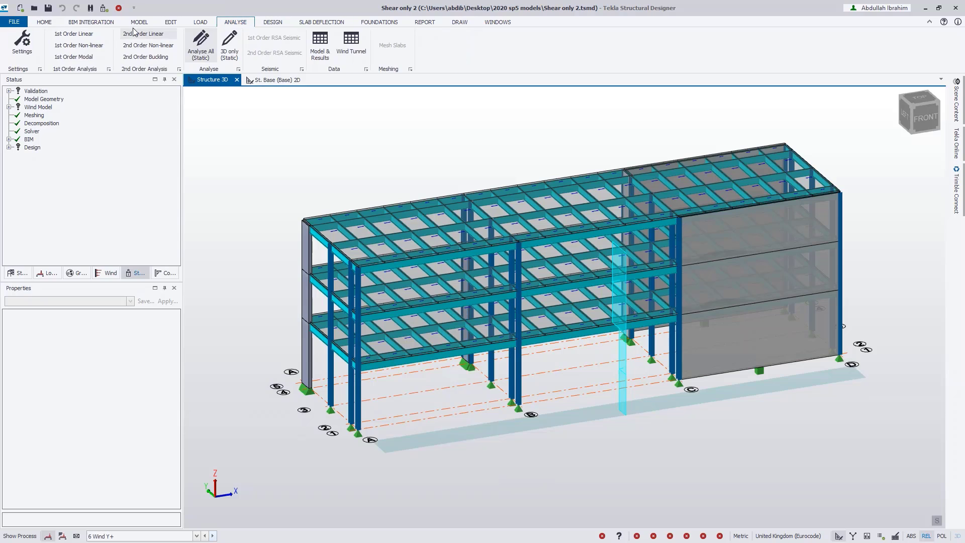
left_click(100, 23)
scroll(100, 30, "down", 4)
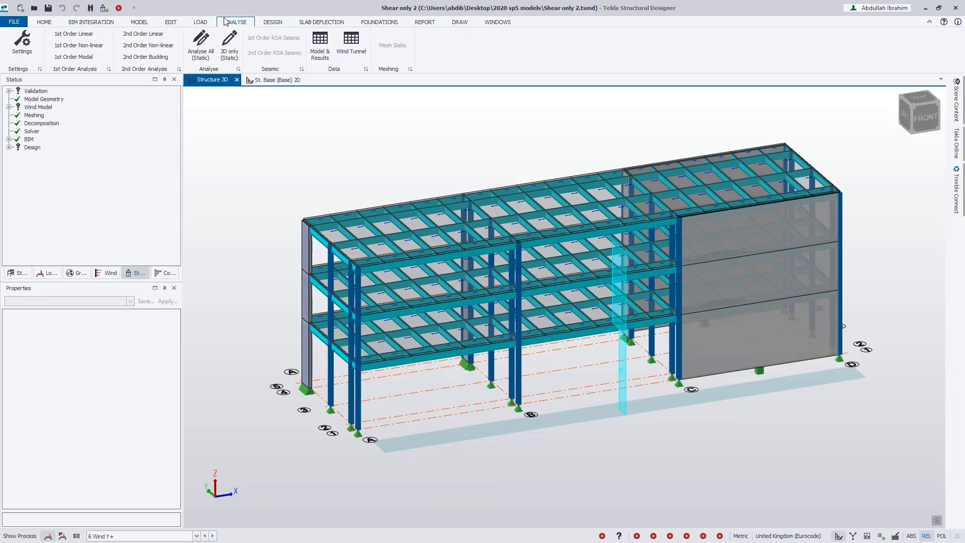
left_click(98, 35)
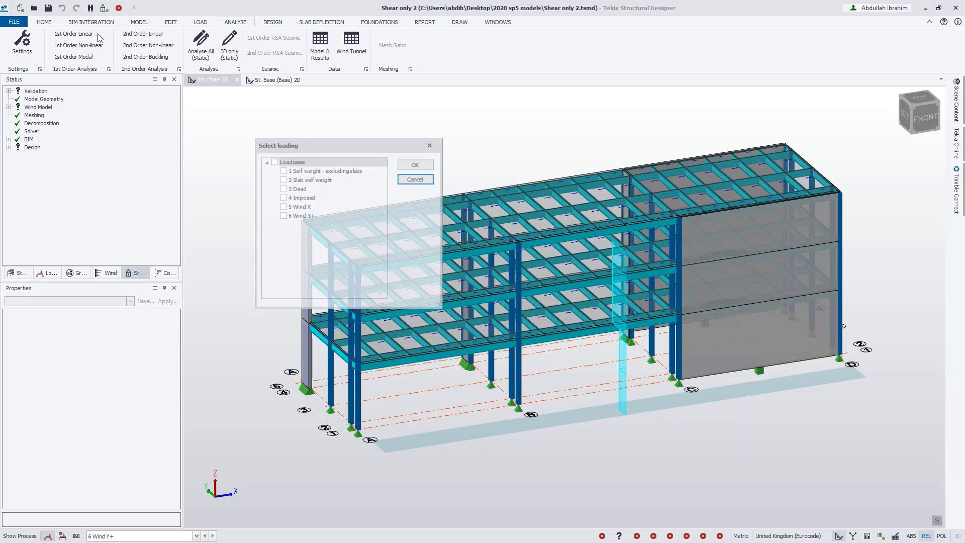
left_click(282, 207)
left_click(416, 164)
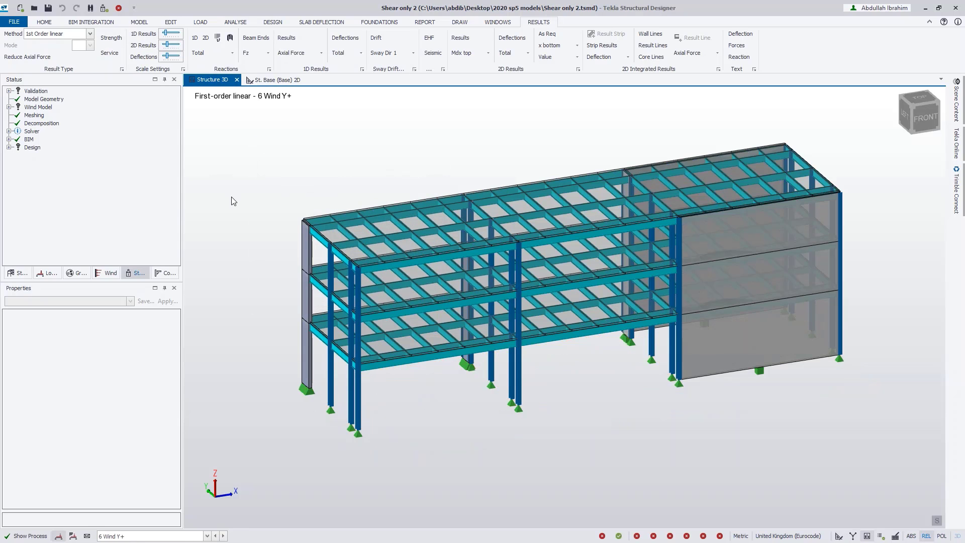
Display the 1D support reactions for load case 5 Wind X, limited to the Fz component
left_click(215, 536)
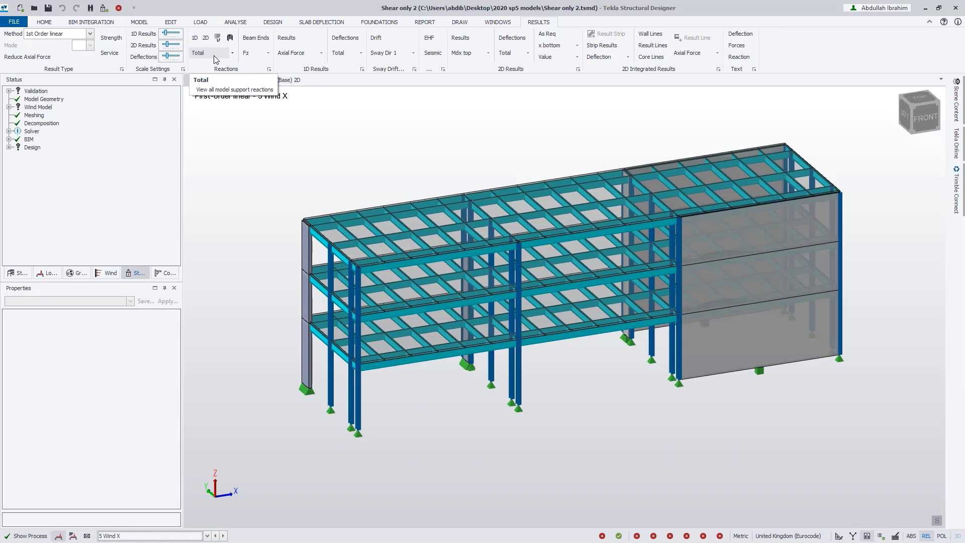
left_click(194, 36)
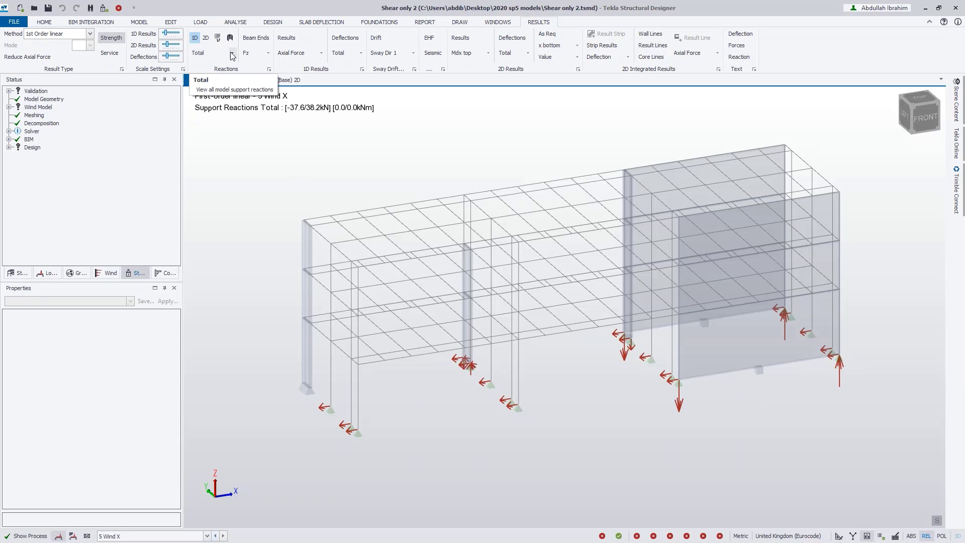
left_click(232, 52)
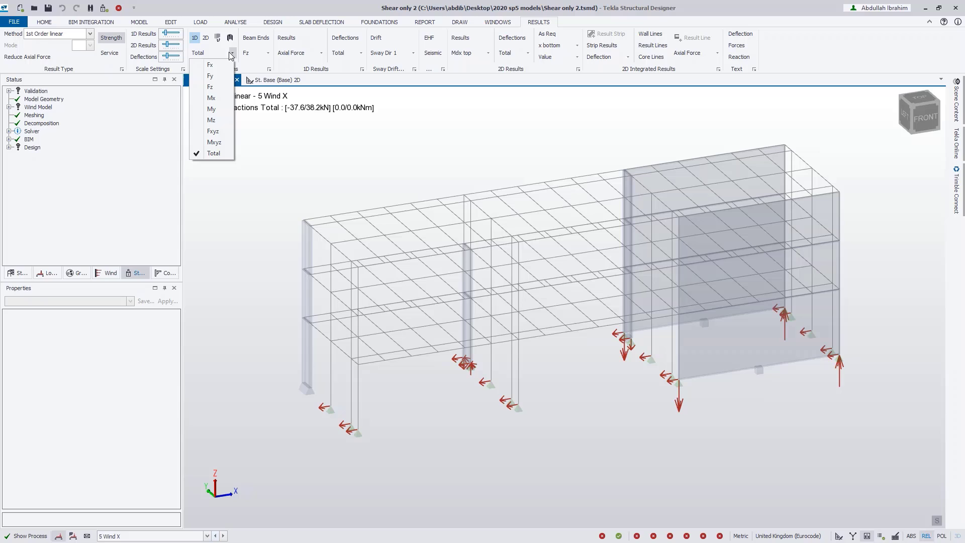
left_click(210, 87)
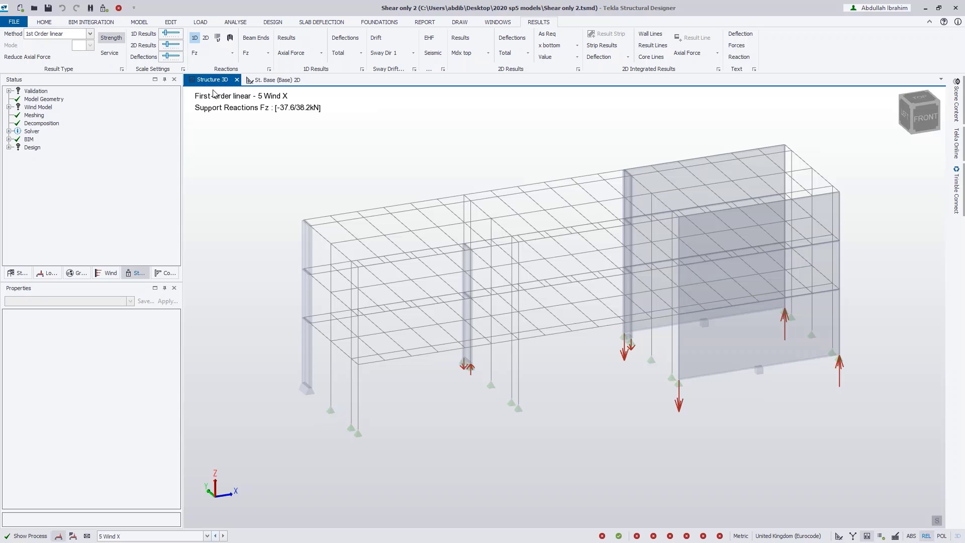
Turn on the reaction value labels and examine the Fz reactions at the base of narrow wall W4 for 5 Wind X
left_click(739, 57)
mouse_move(602, 374)
middle_mouse_down()
mouse_move(583, 367)
mouse_move(596, 376)
middle_mouse_up()
scroll(478, 377, "up", 6)
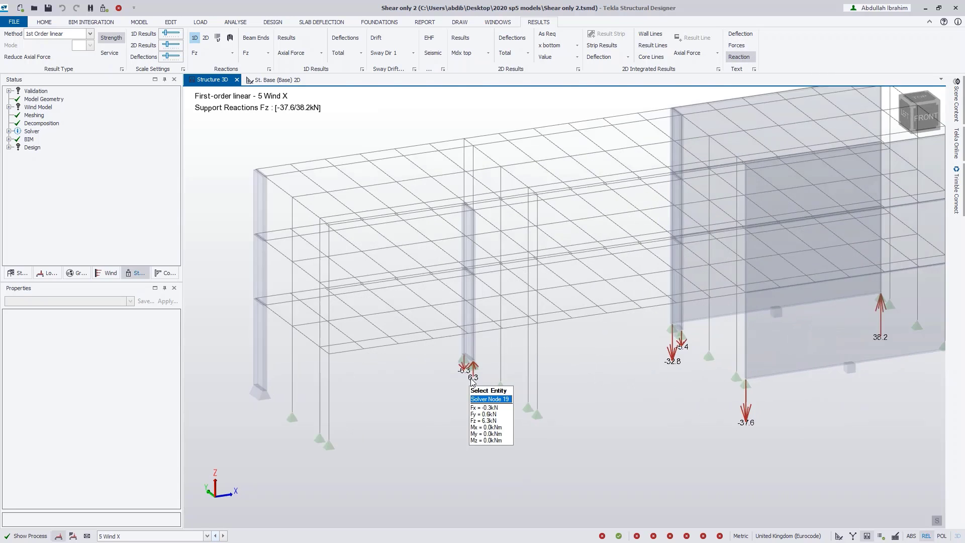
scroll(490, 378, "down", 5)
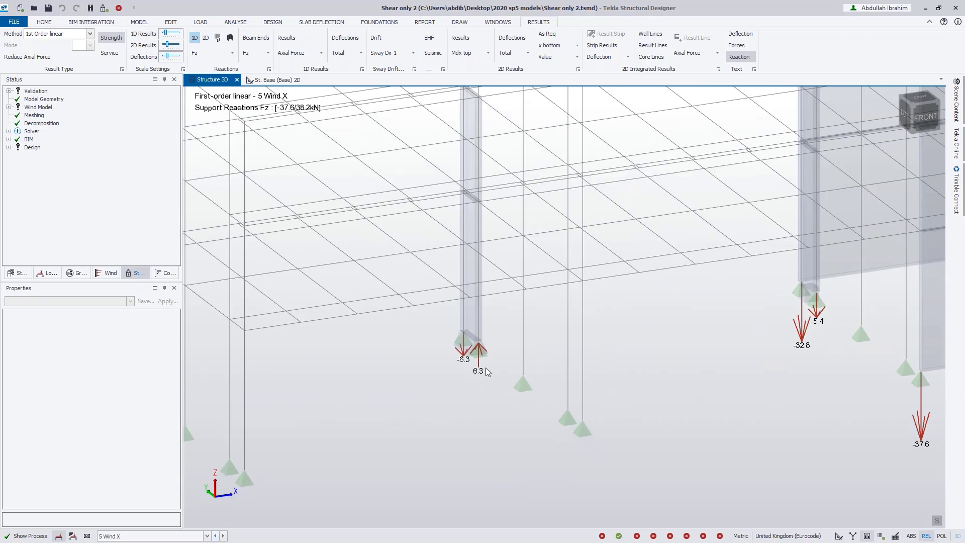
mouse_move(480, 364)
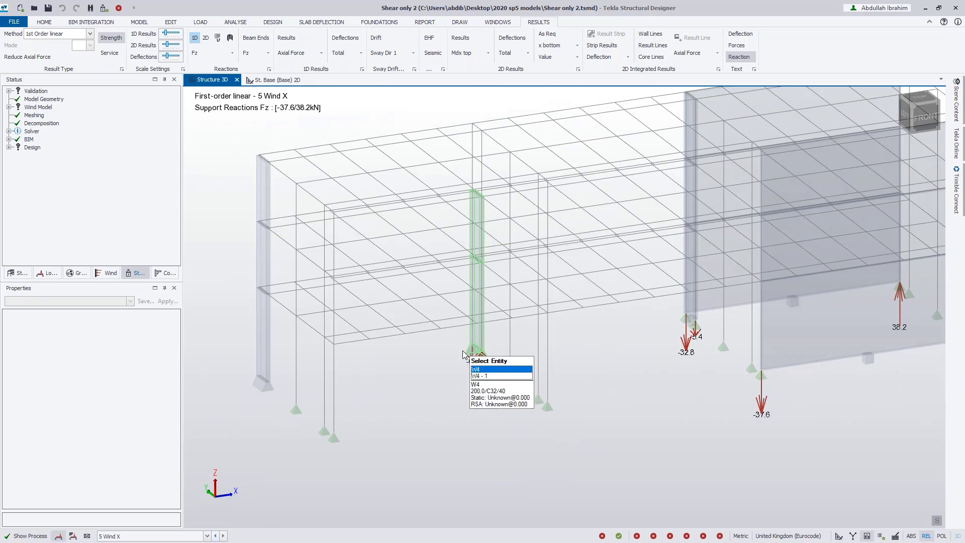
Switch the results to load case 6 Wind Y+ and examine the Fz reactions across the building's walls
left_click(223, 535)
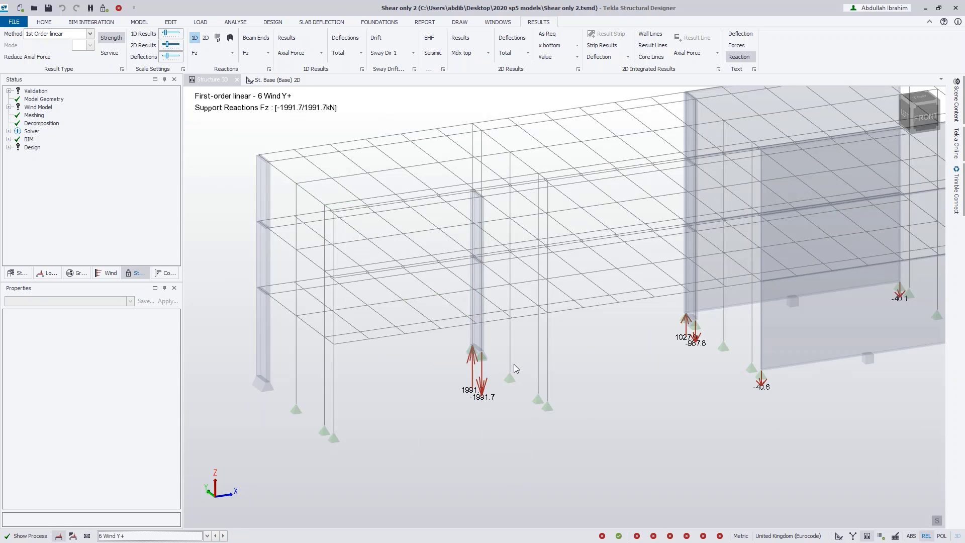
middle_click_drag(512, 404, 412, 393)
scroll(412, 392, "down", 2)
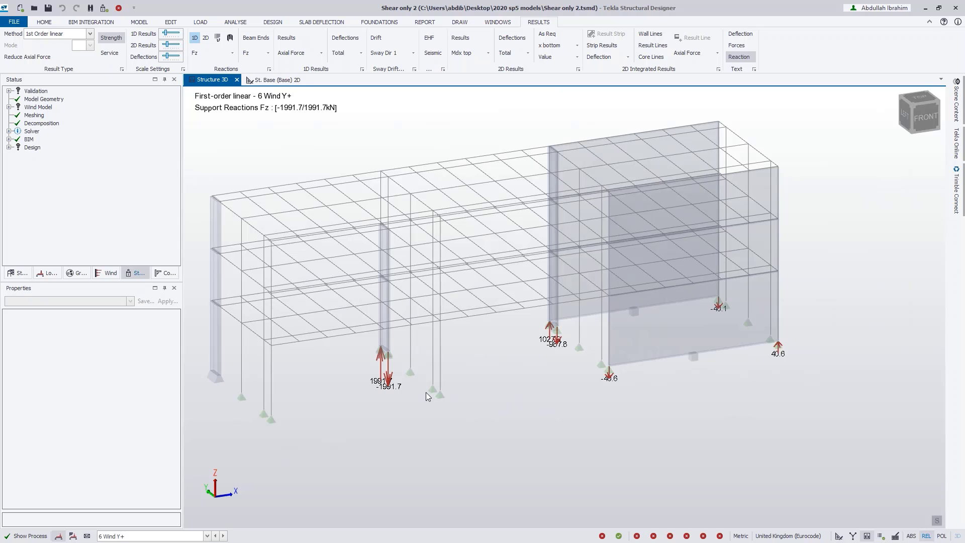
middle_click_drag(421, 407, 430, 414)
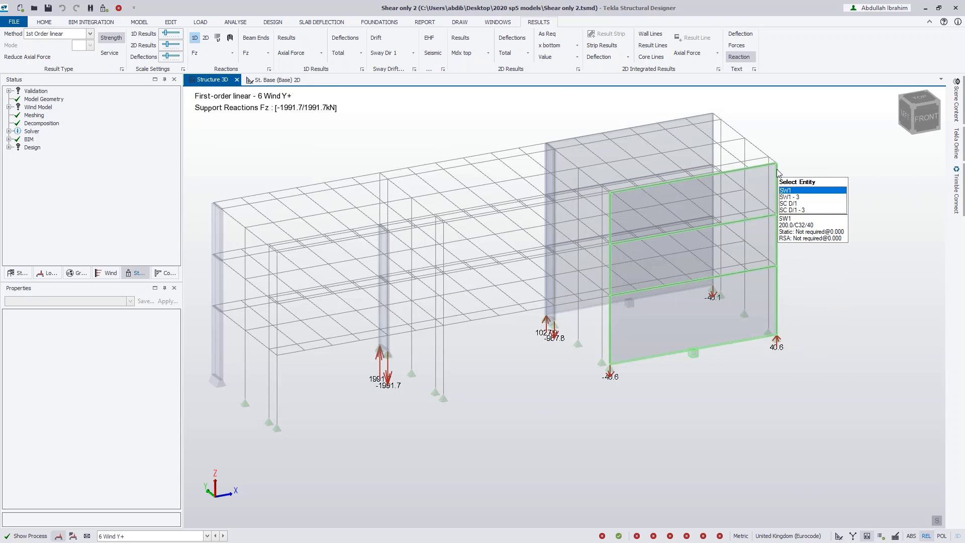
mouse_move(779, 339)
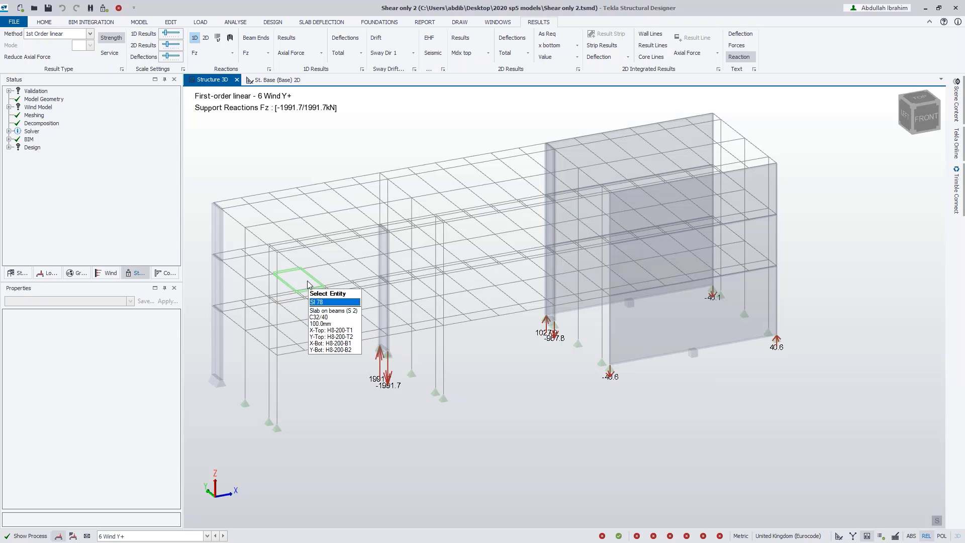
Return to load case 5 Wind X and hide the 1D support reactions
left_click(216, 536)
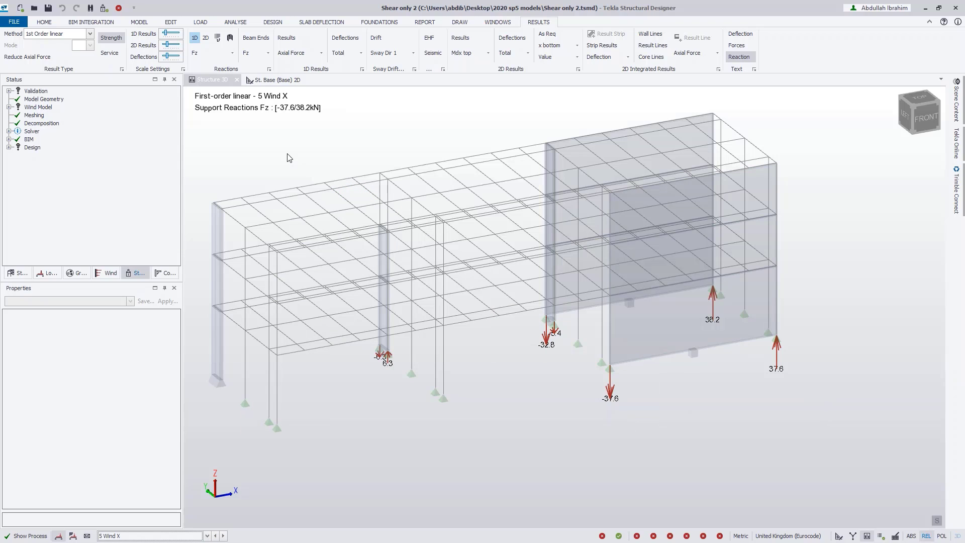
left_click(194, 39)
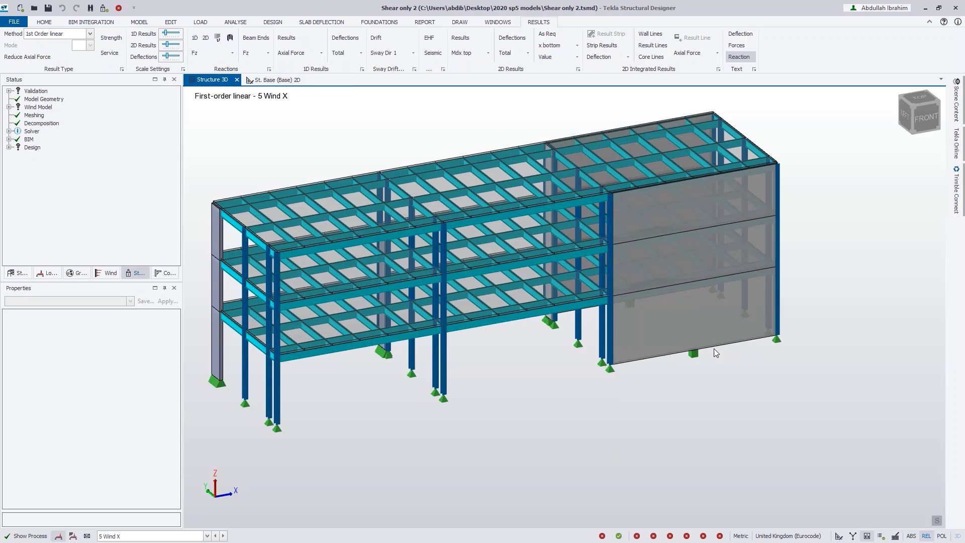
middle_click_drag(718, 353, 769, 370)
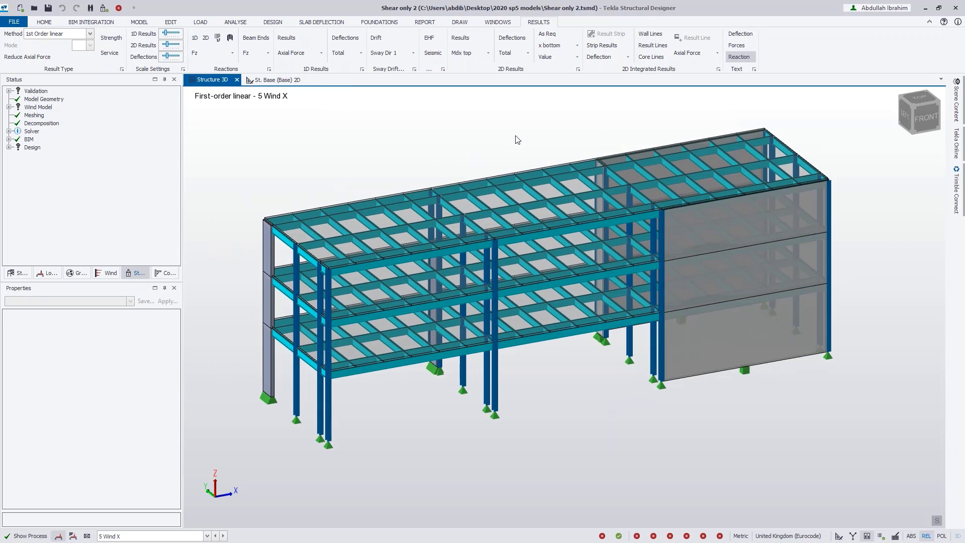
Display the Shear Wall Forces for 5 Wind X and examine them on shear only wall SW1 and its surrounding members
left_click(321, 53)
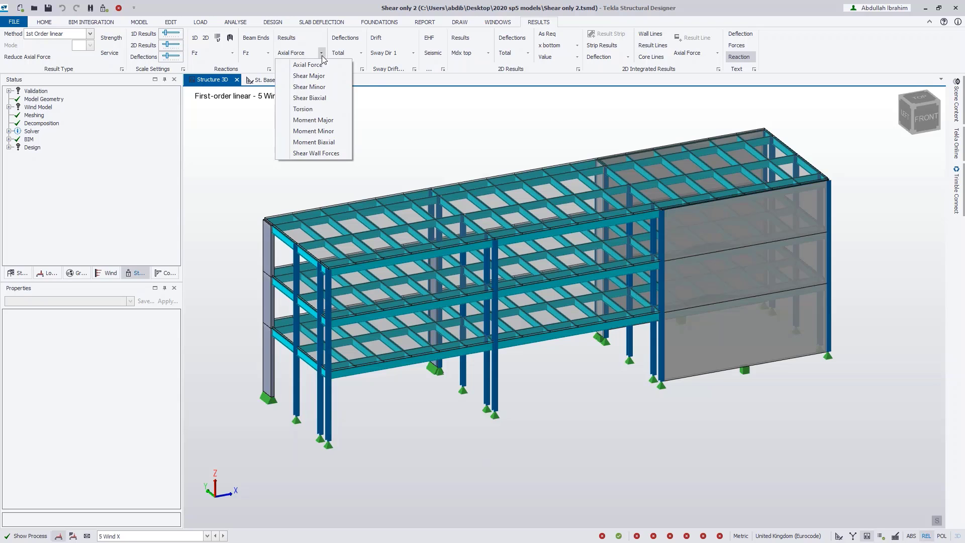
left_click(318, 153)
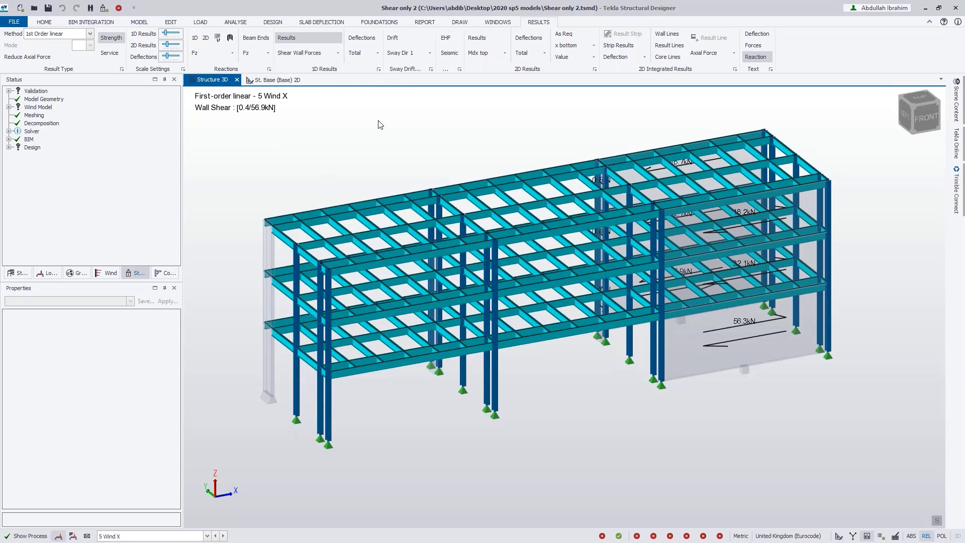
middle_click_drag(758, 394, 745, 380)
scroll(761, 393, "up", 5)
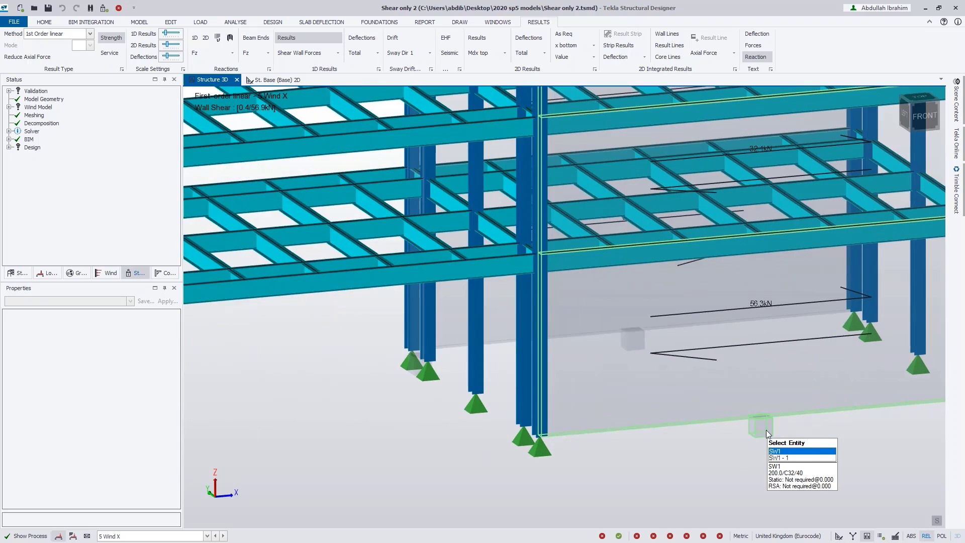
middle_click_drag(766, 429, 805, 391)
right_click_drag(806, 391, 792, 410)
middle_click_drag(736, 404, 696, 372)
scroll(598, 361, "down", 3)
scroll(599, 361, "down", 3)
scroll(696, 372, "down", 1)
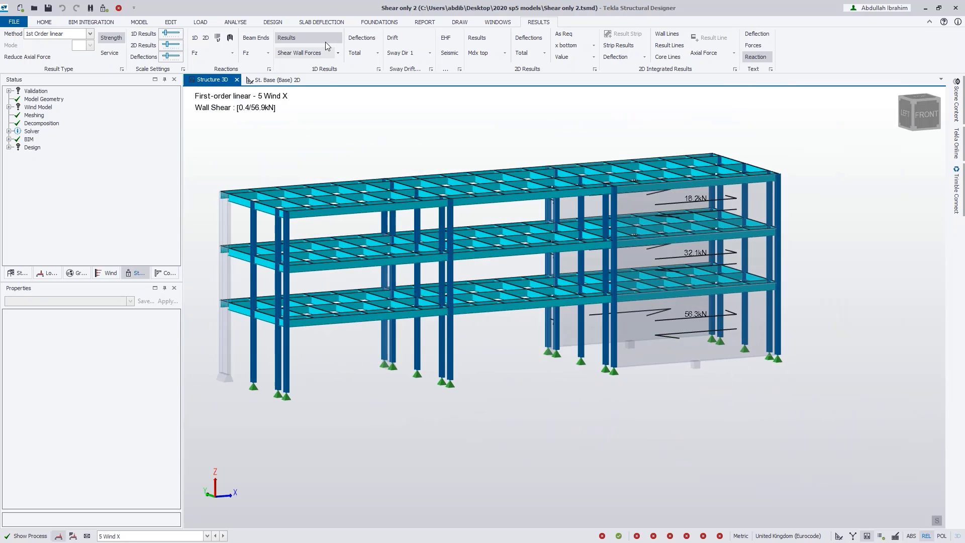
Hide the shear wall forces and display the Fx support reactions for 5 Wind X
left_click(281, 53)
left_click(233, 53)
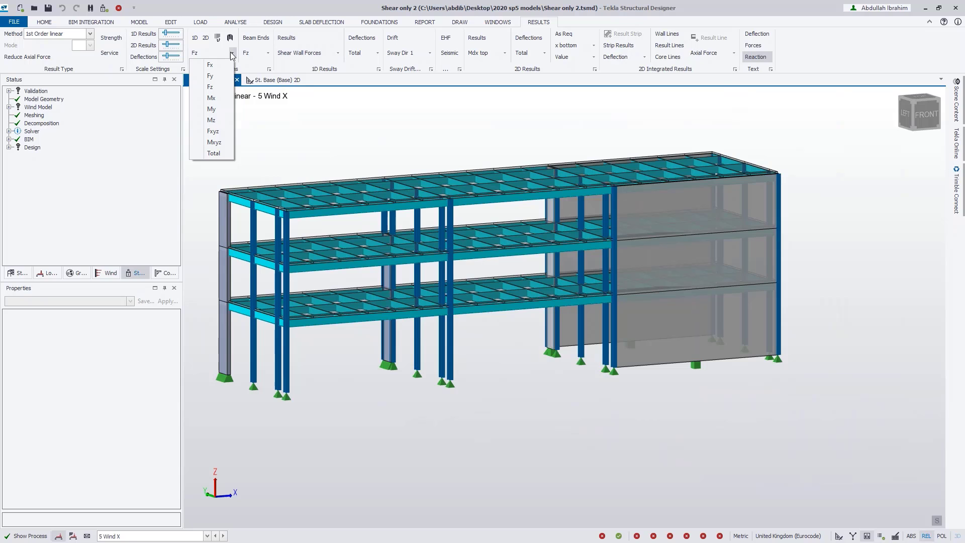
left_click(224, 65)
middle_click_drag(485, 327, 502, 433)
scroll(693, 381, "up", 1)
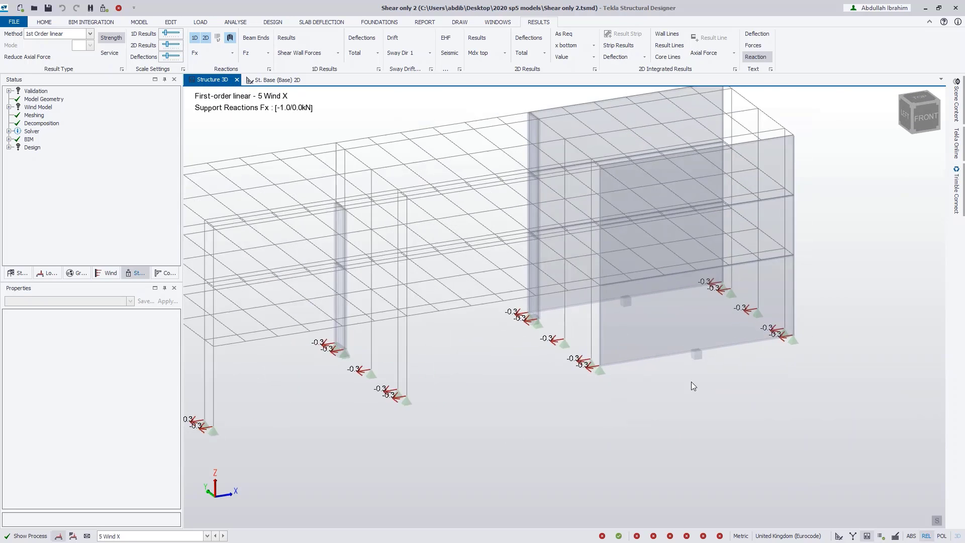
Change the support reactions to the Fy component and inspect the reaction at the mid-base support of wall SW1
left_click(232, 53)
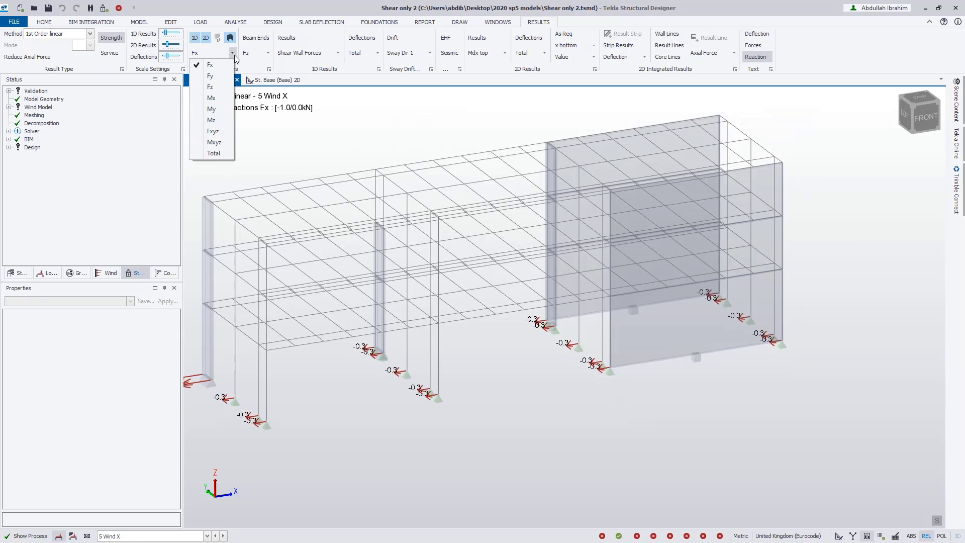
left_click(220, 76)
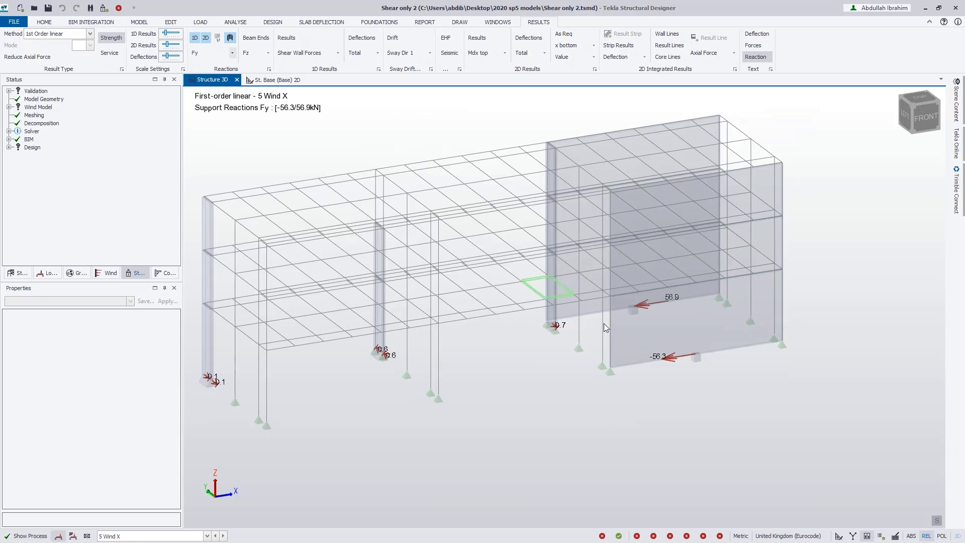
scroll(694, 365, "up", 3)
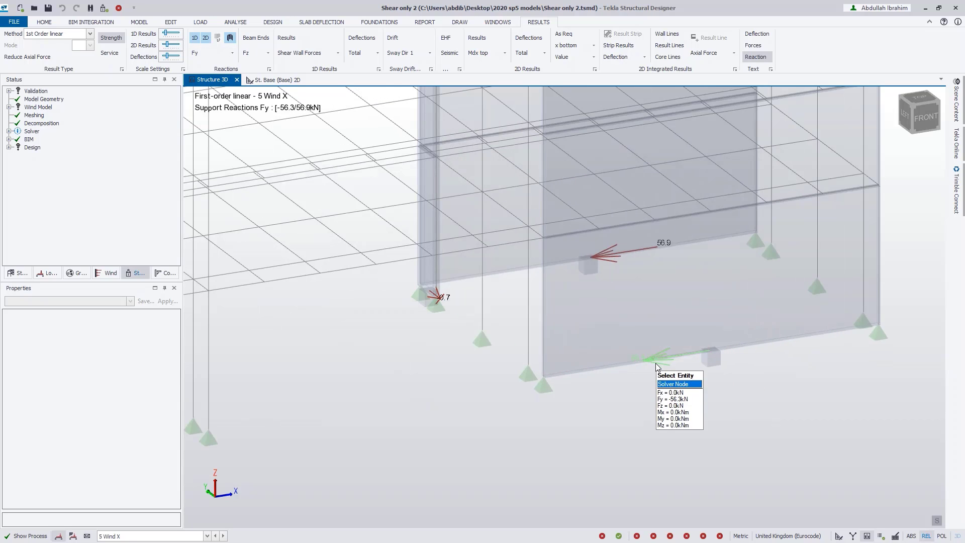
mouse_move(713, 351)
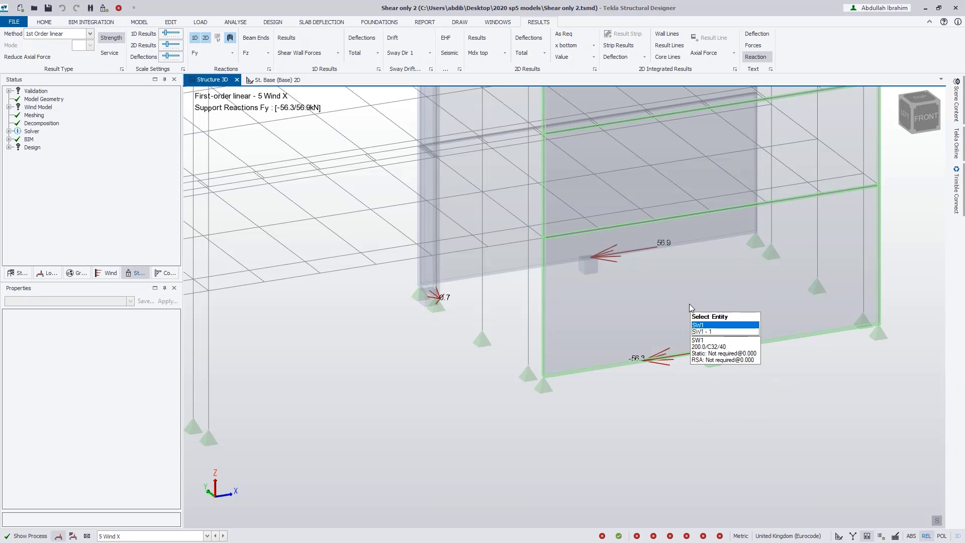
Change the support reactions to the Fz component and inspect them at the column bases beside wall SW1
left_click(231, 53)
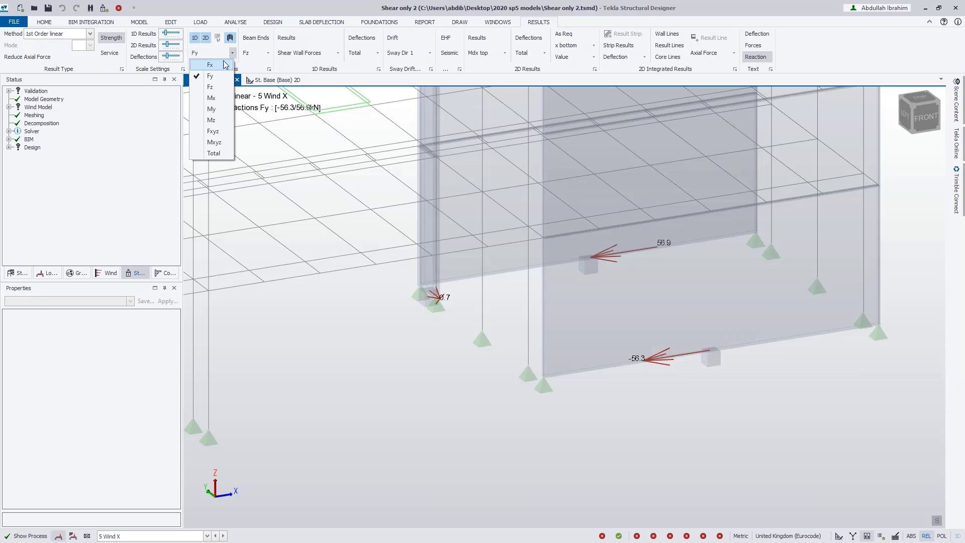
left_click(215, 87)
mouse_move(553, 358)
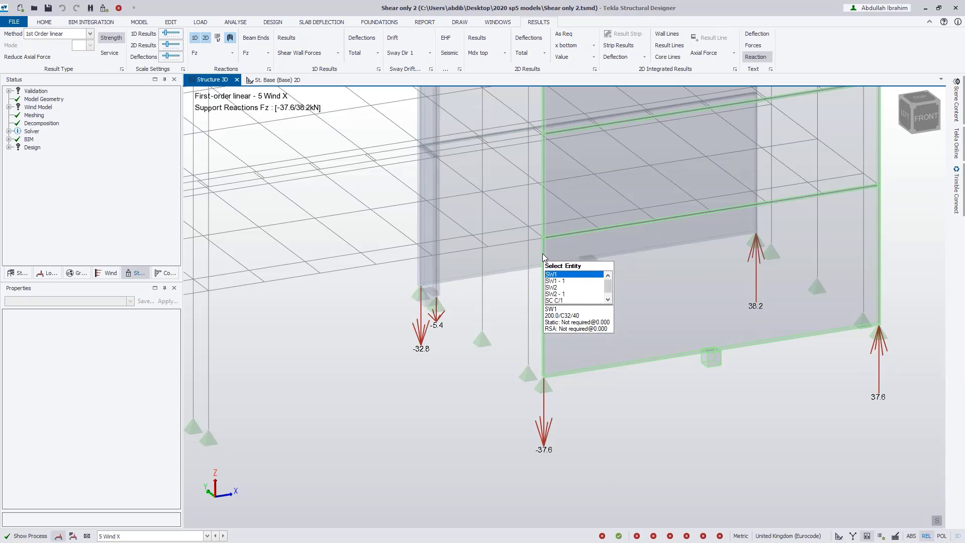
mouse_move(548, 390)
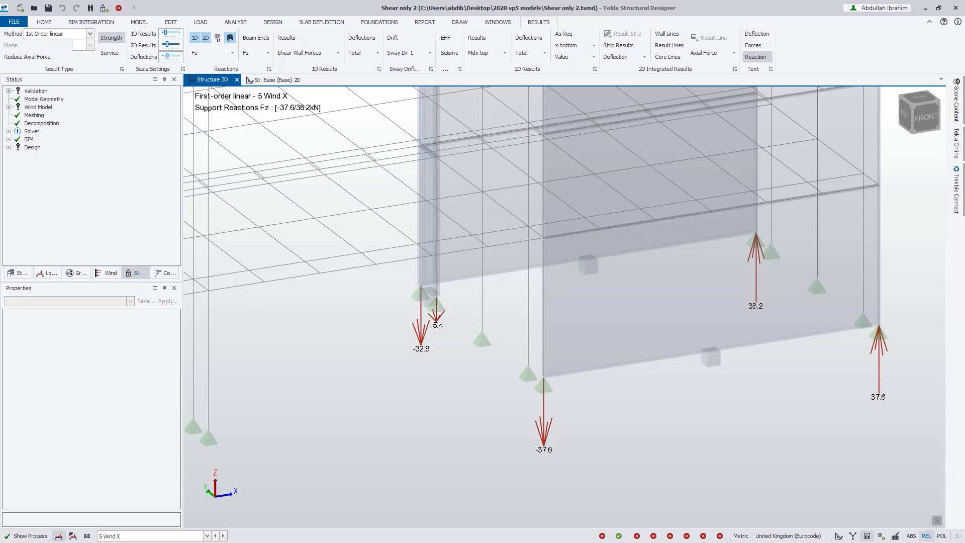
Add a new model report style named "Shear only wall forces"
left_click(424, 22)
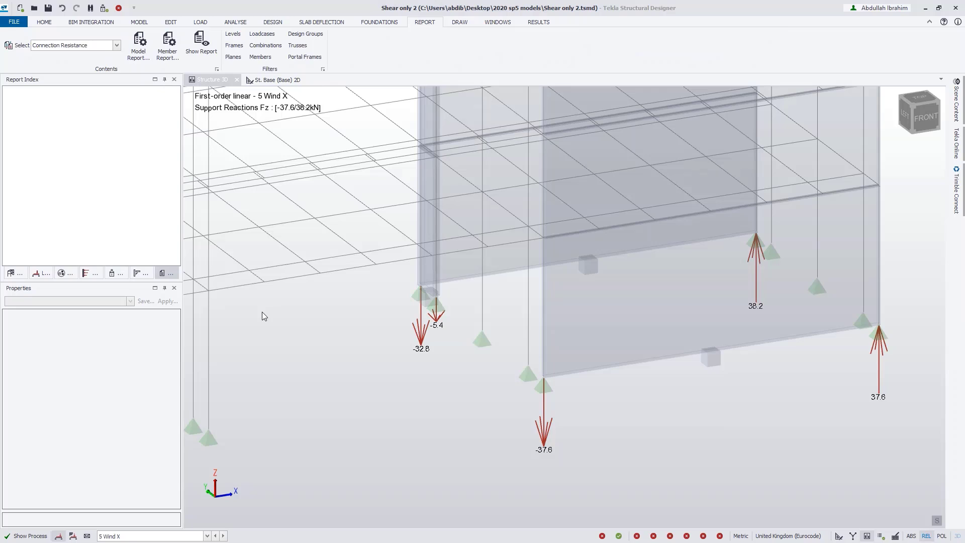
left_click(136, 45)
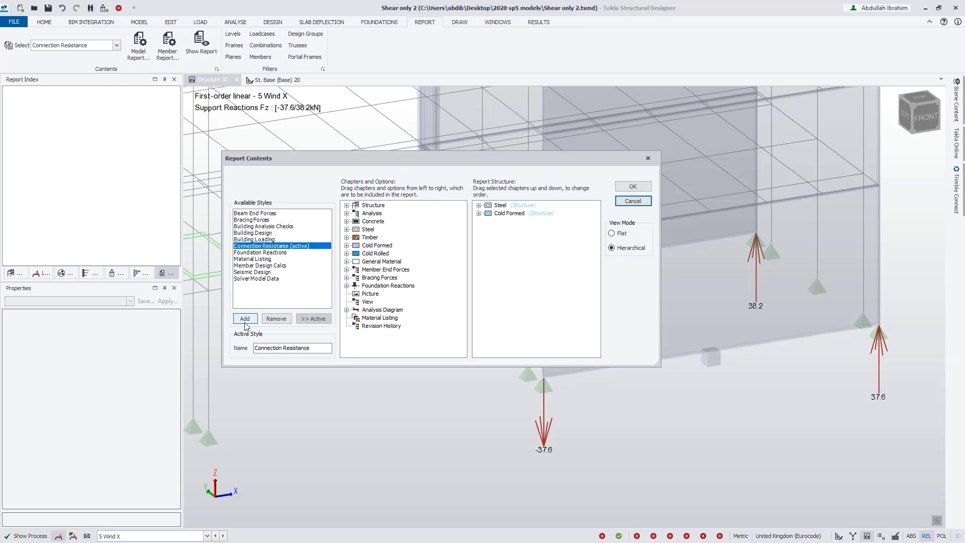
left_click(245, 319)
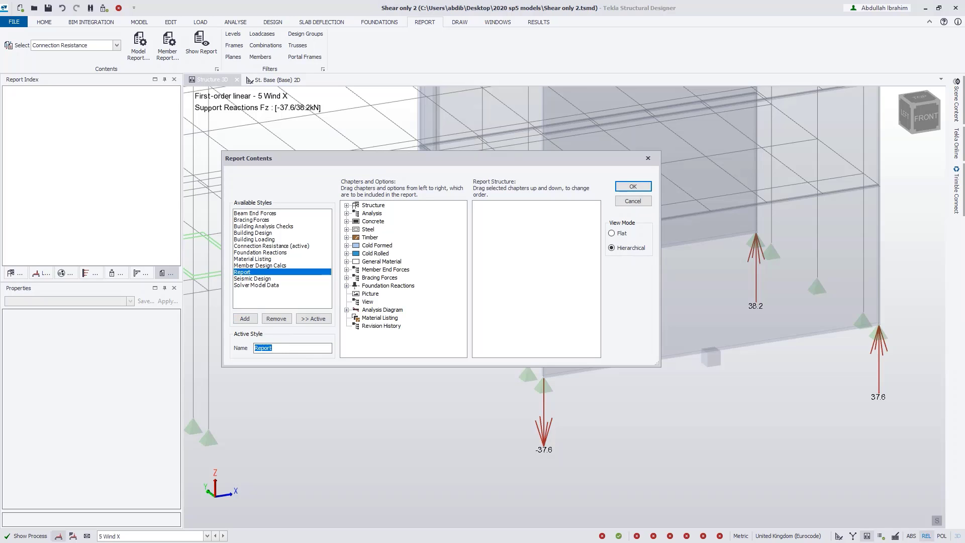
type("Shear only w")
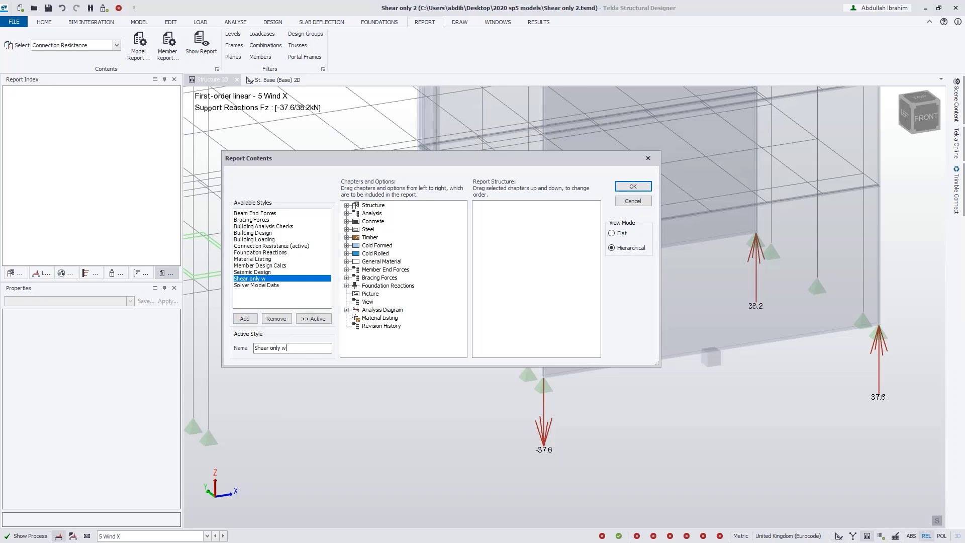
type("all forces")
Add the Shear Only Wall Forces chapter from the Analysis group to the report structure and expand the added group
left_click(346, 213)
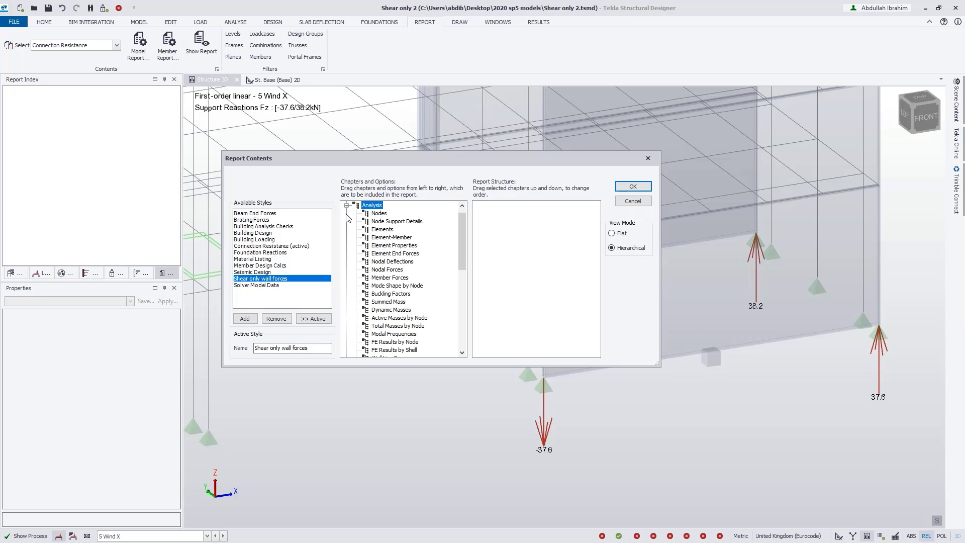
left_click_drag(466, 249, 472, 301)
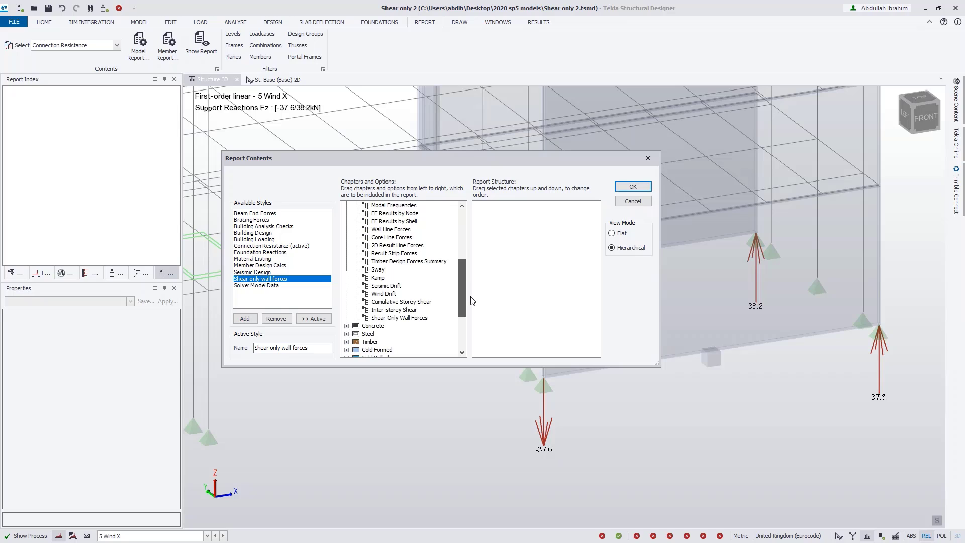
left_click(390, 319)
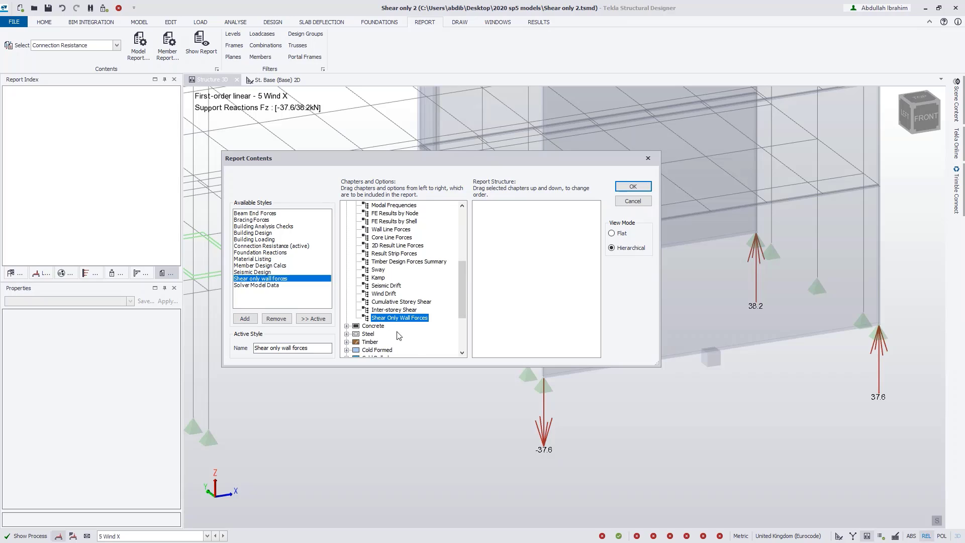
left_click_drag(407, 323, 508, 289)
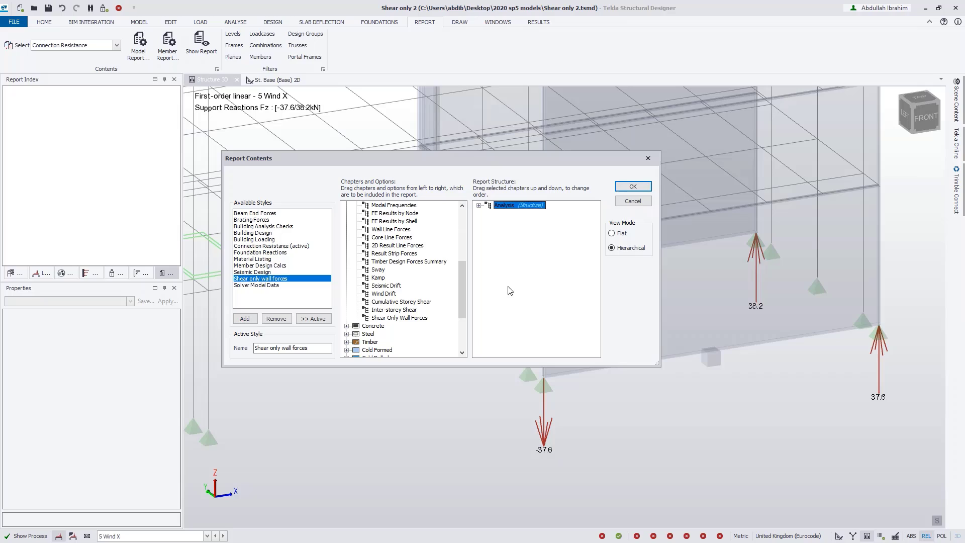
left_click(479, 206)
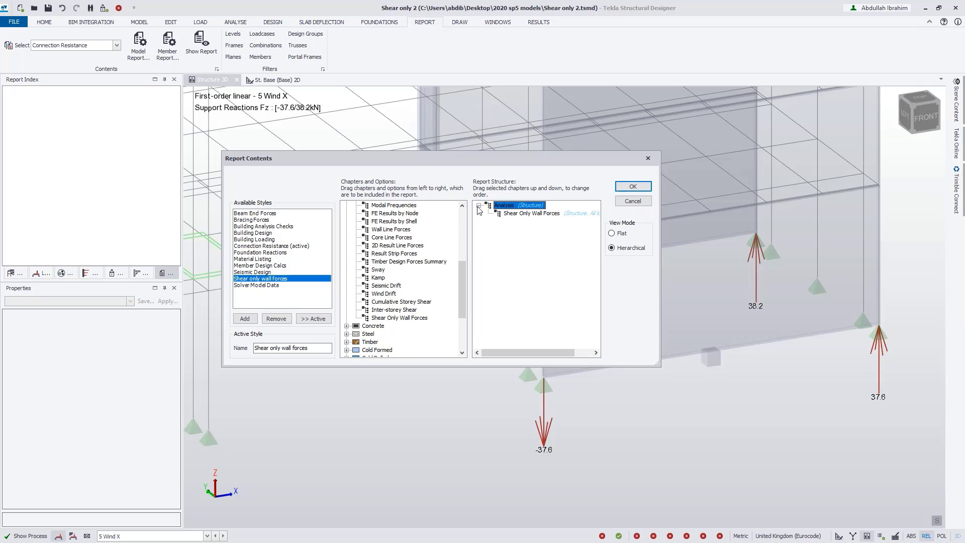
Apply the Wind only loading filter, covering loadcases 5 Wind X and 6 Wind Y+, to the Shear Only Wall Forces chapter
right_click(505, 215)
mouse_move(572, 246)
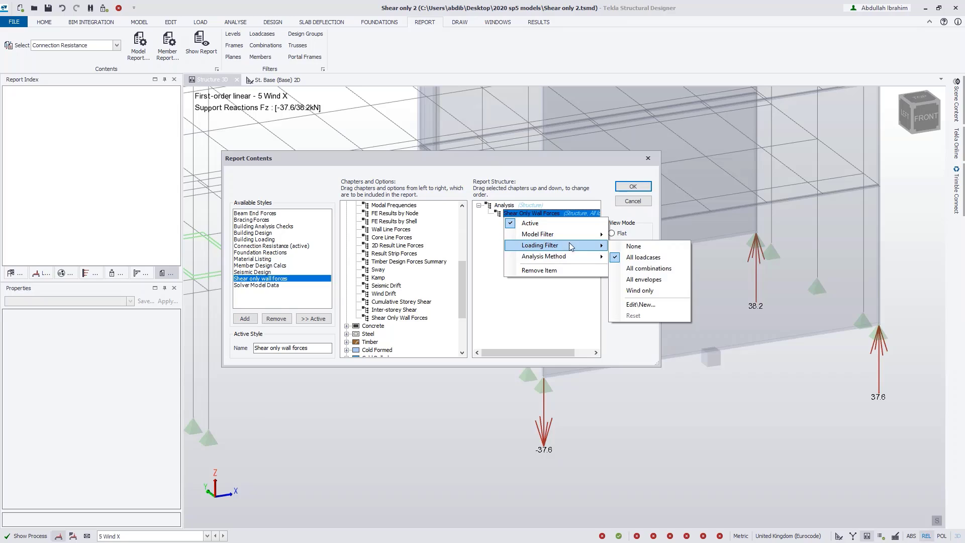
left_click(654, 305)
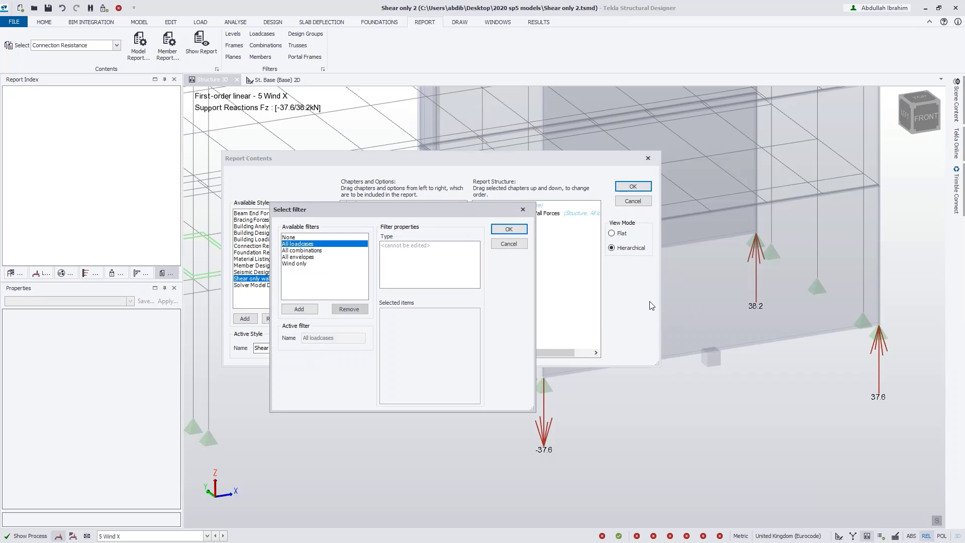
left_click(292, 264)
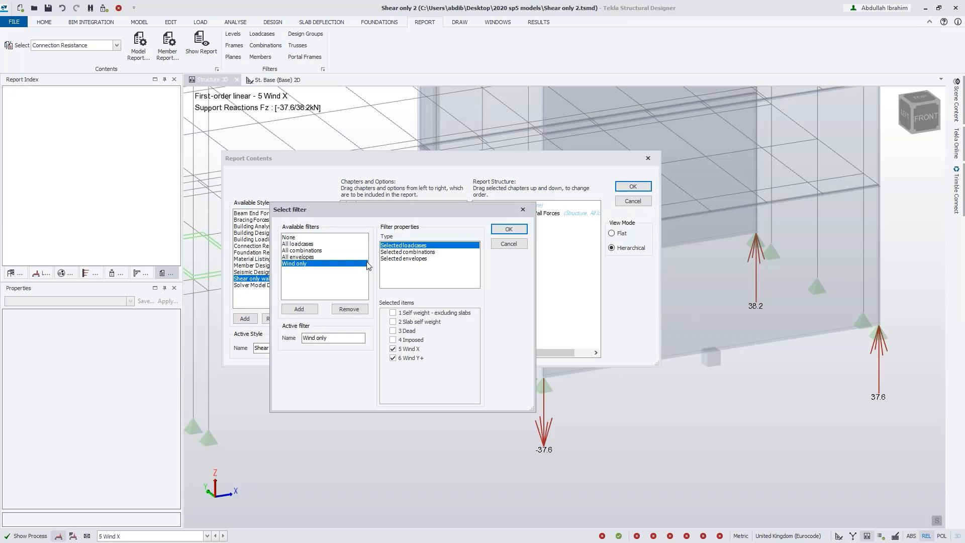
left_click(517, 230)
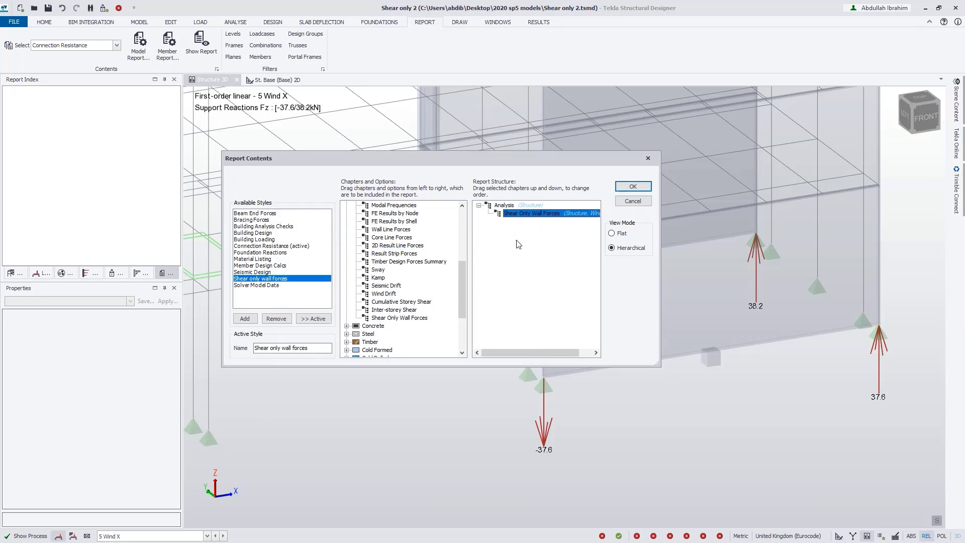
Check the model filter options of the Shear Only Wall Forces chapter and accept the report contents
right_click(591, 216)
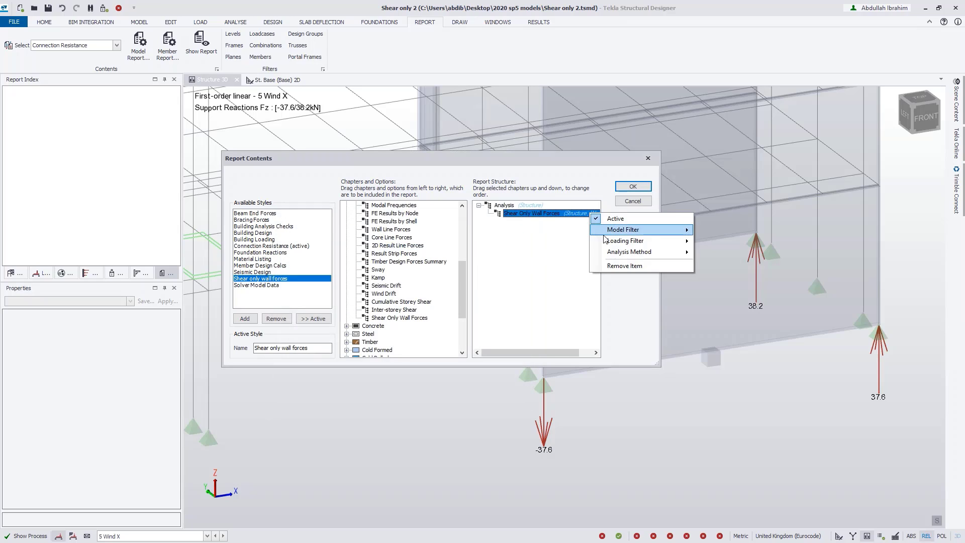
mouse_move(616, 246)
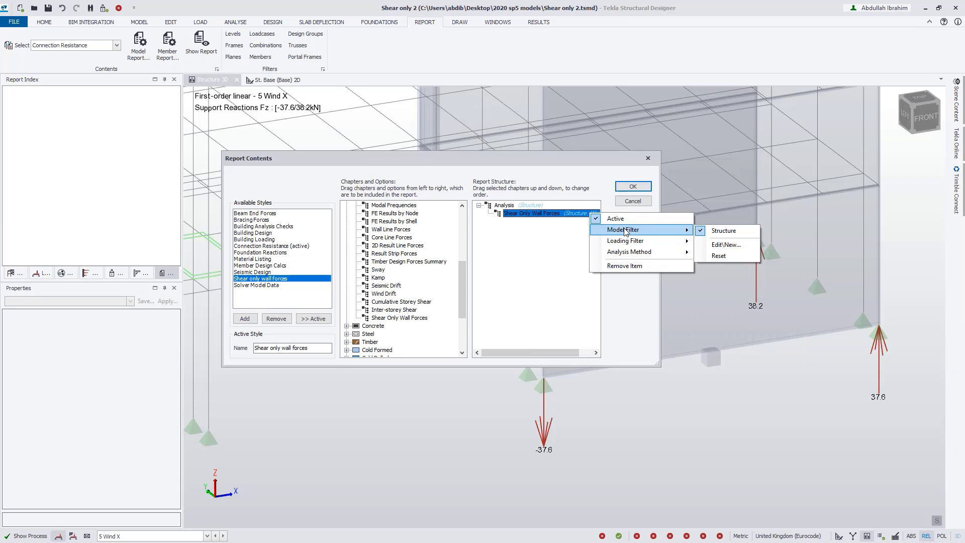
left_click(557, 242)
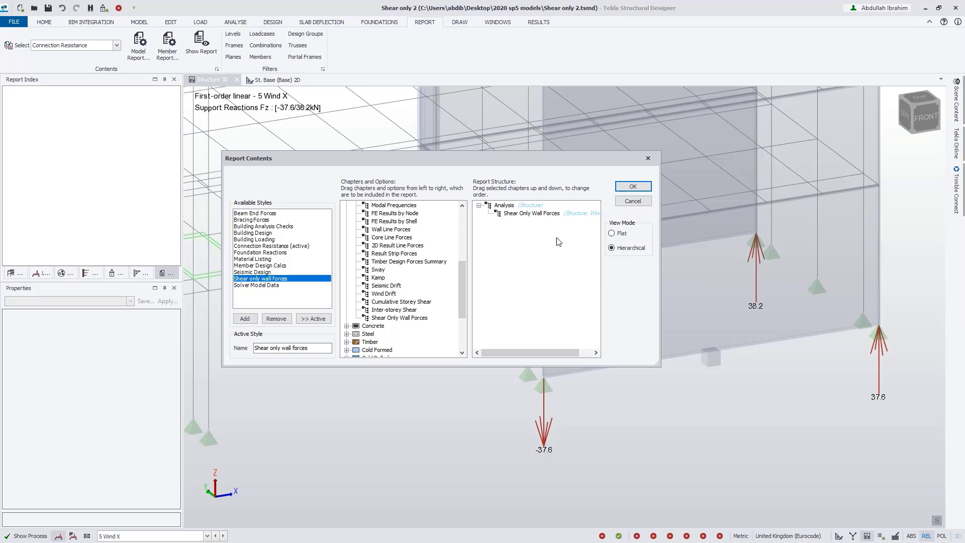
left_click(632, 186)
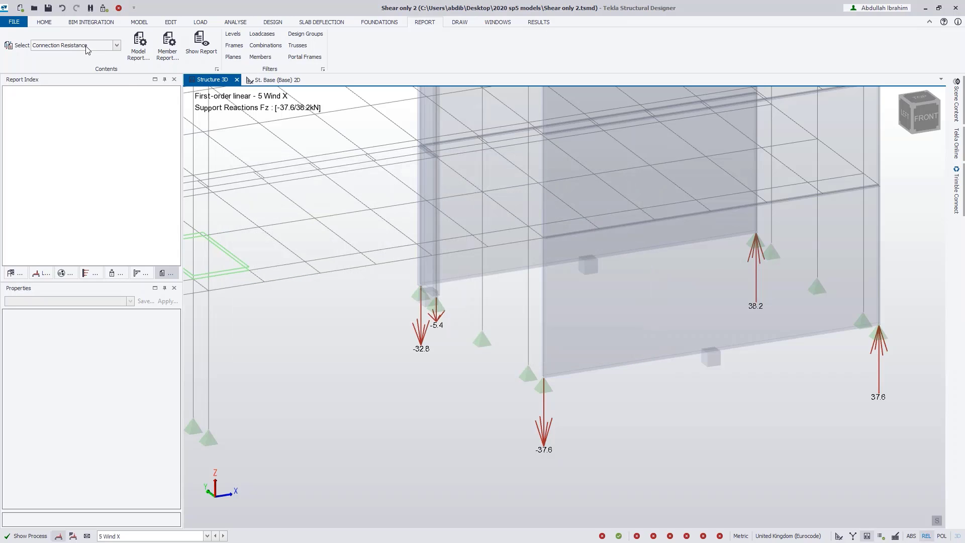
Generate the model report with the "Shear only wall forces" style and enlarge its panel shear table for reading
left_click(100, 48)
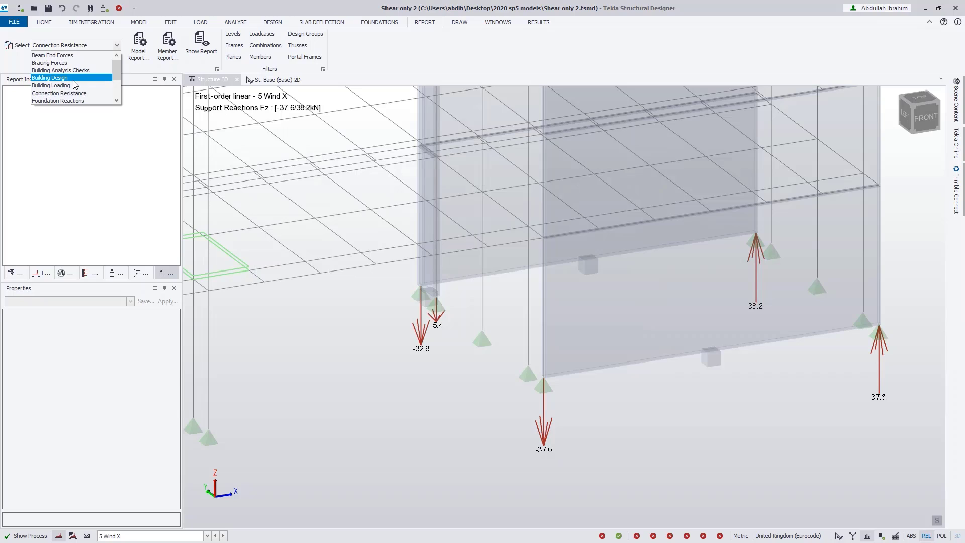
scroll(74, 86, "down", 2)
left_click(66, 93)
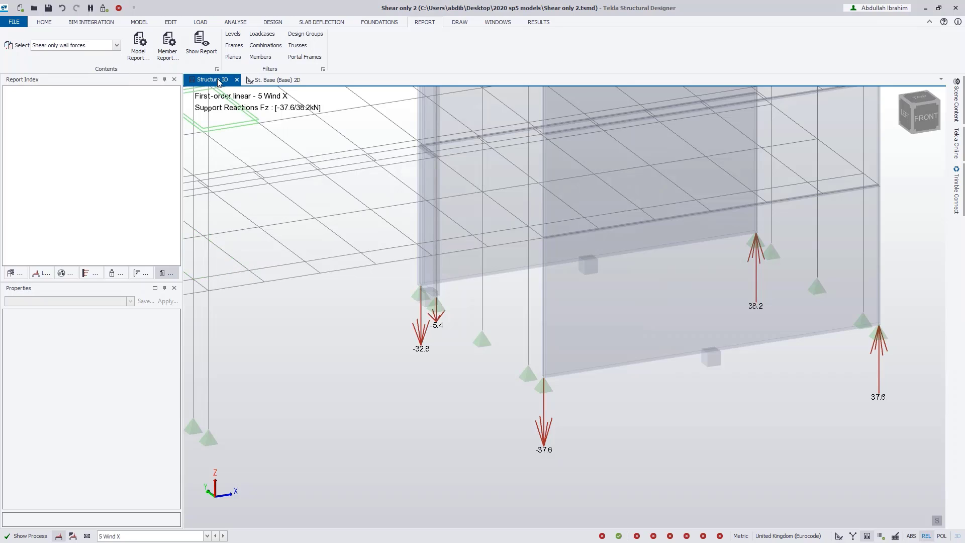
left_click(204, 45)
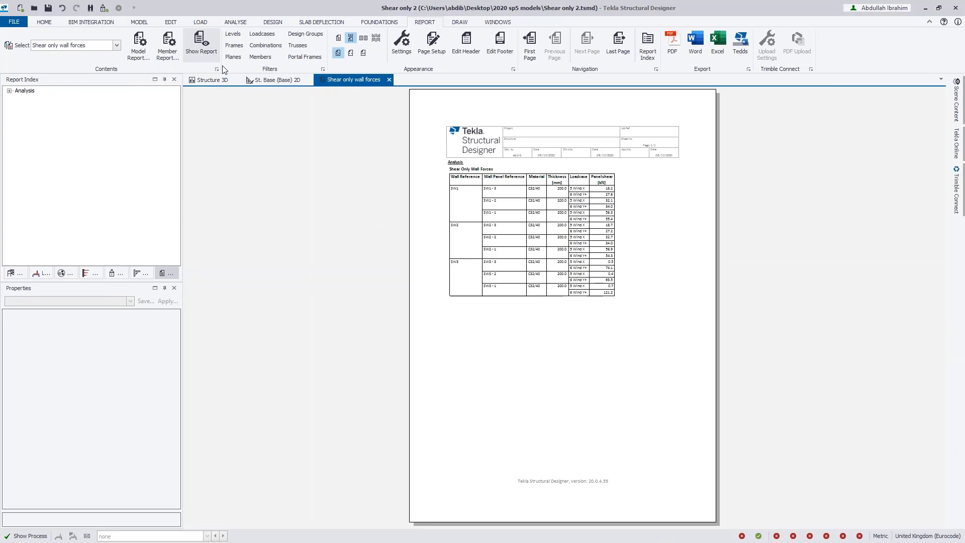
scroll(498, 212, "up", 3, "ctrl")
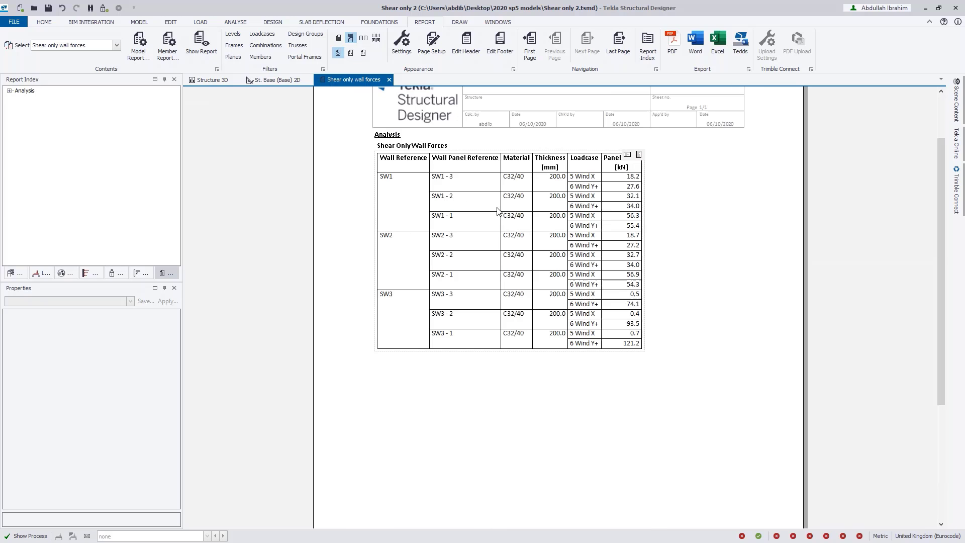